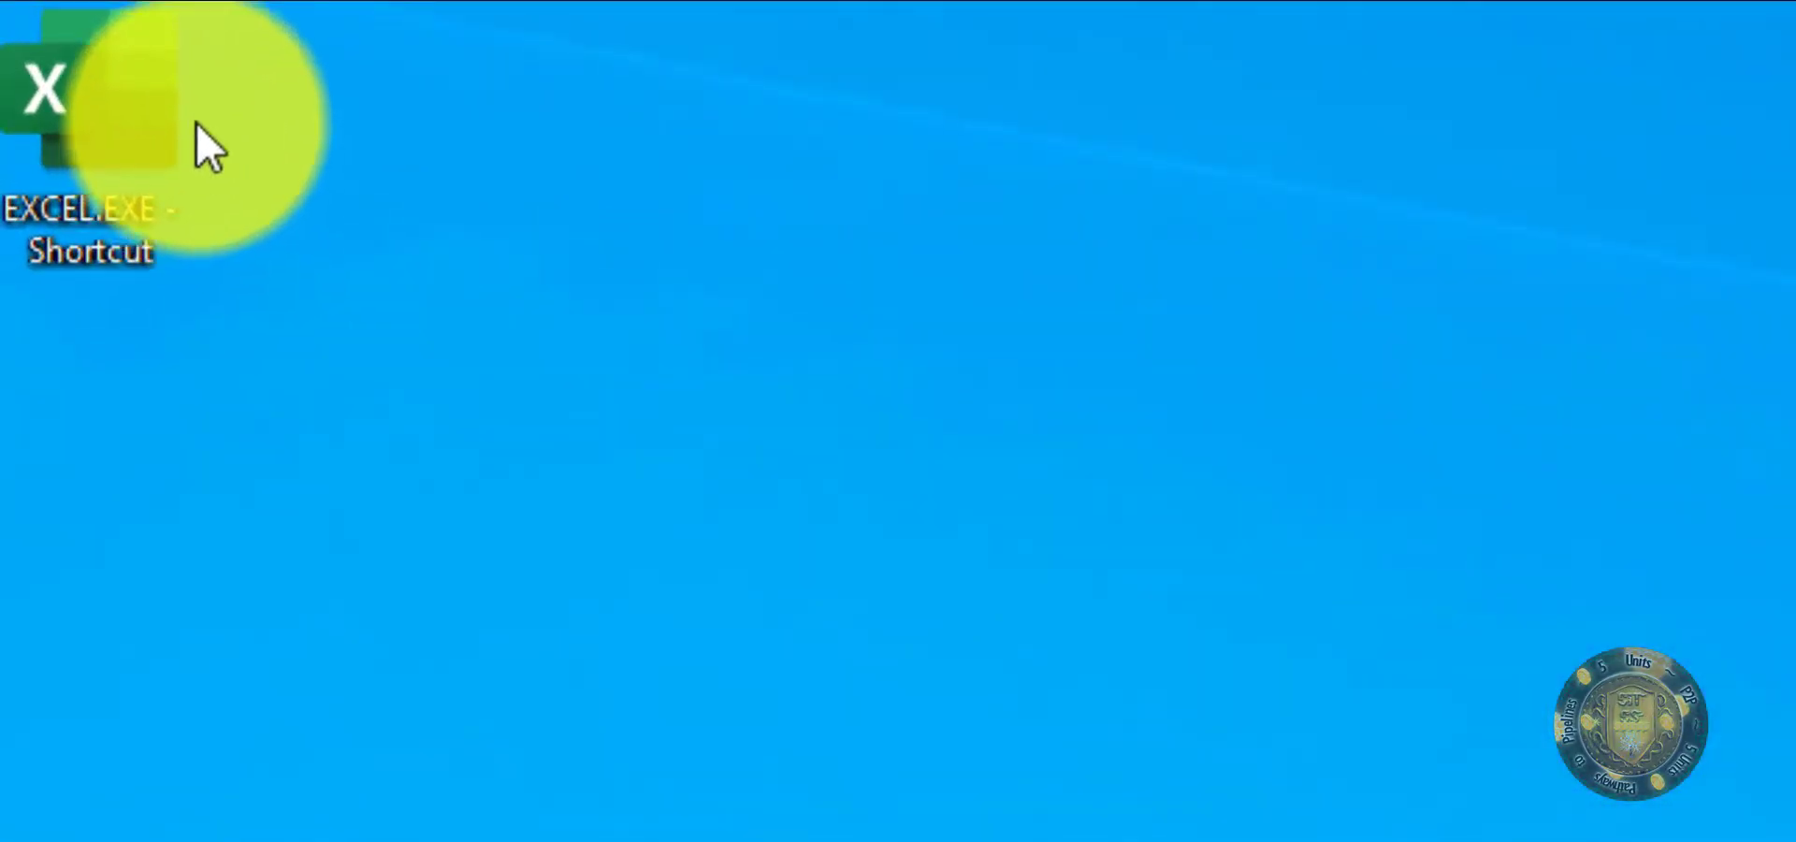
Step: Search the computer's installed apps for Excel
{"action": "left_click", "coordinate": [132, 99]}
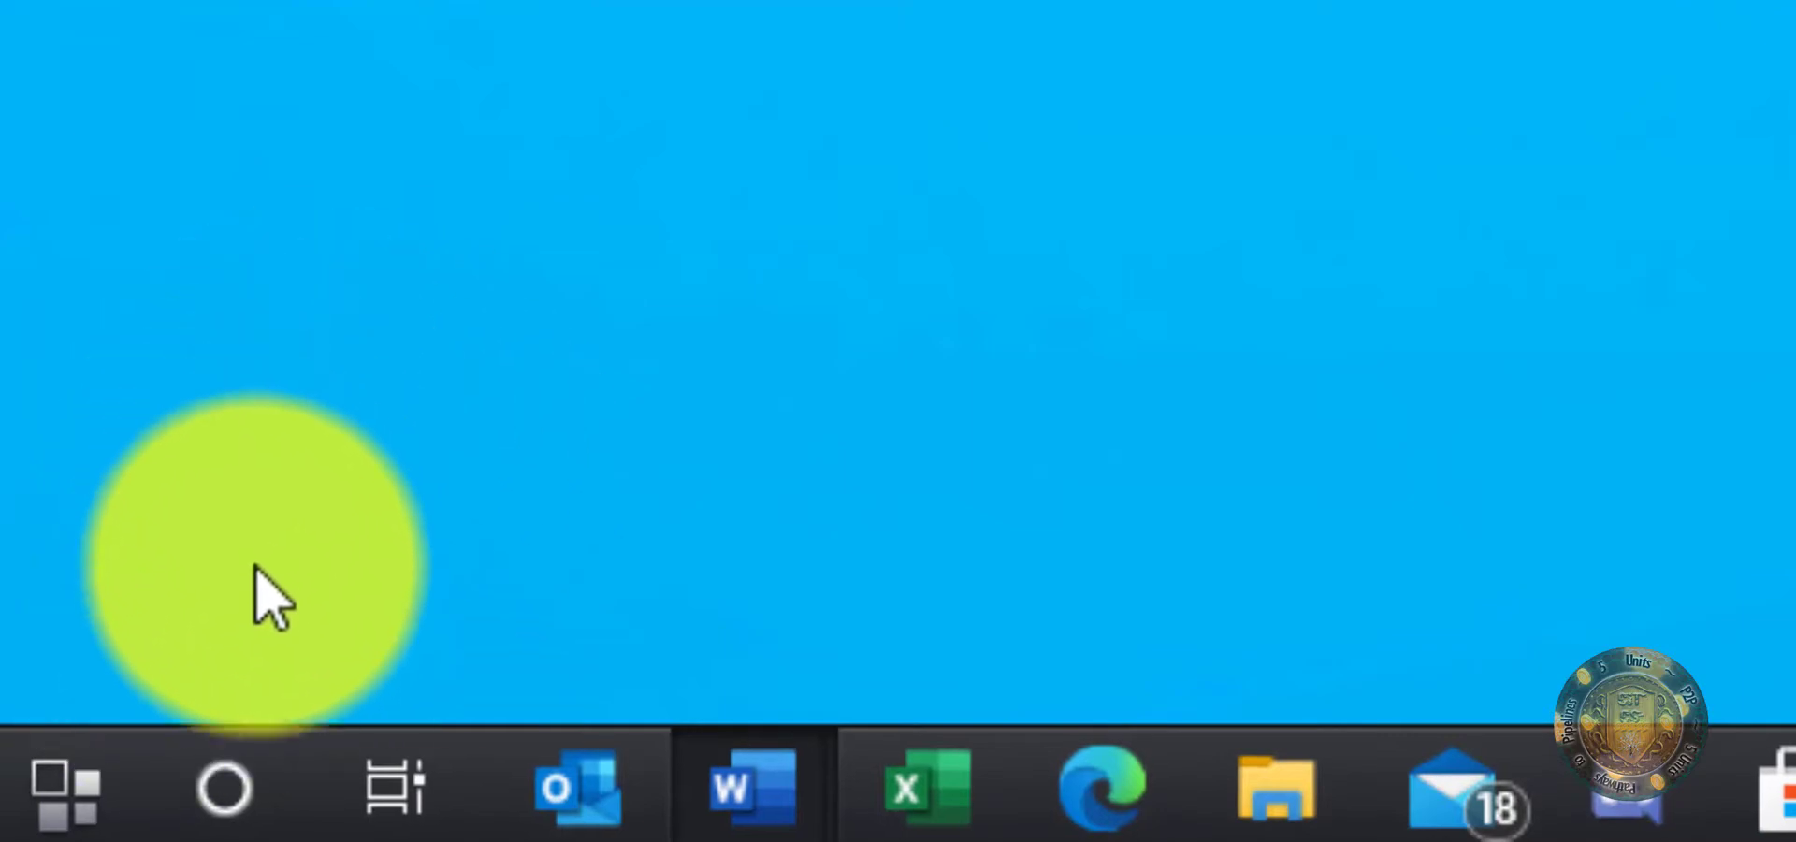
{"action": "left_click", "coordinate": [91, 810]}
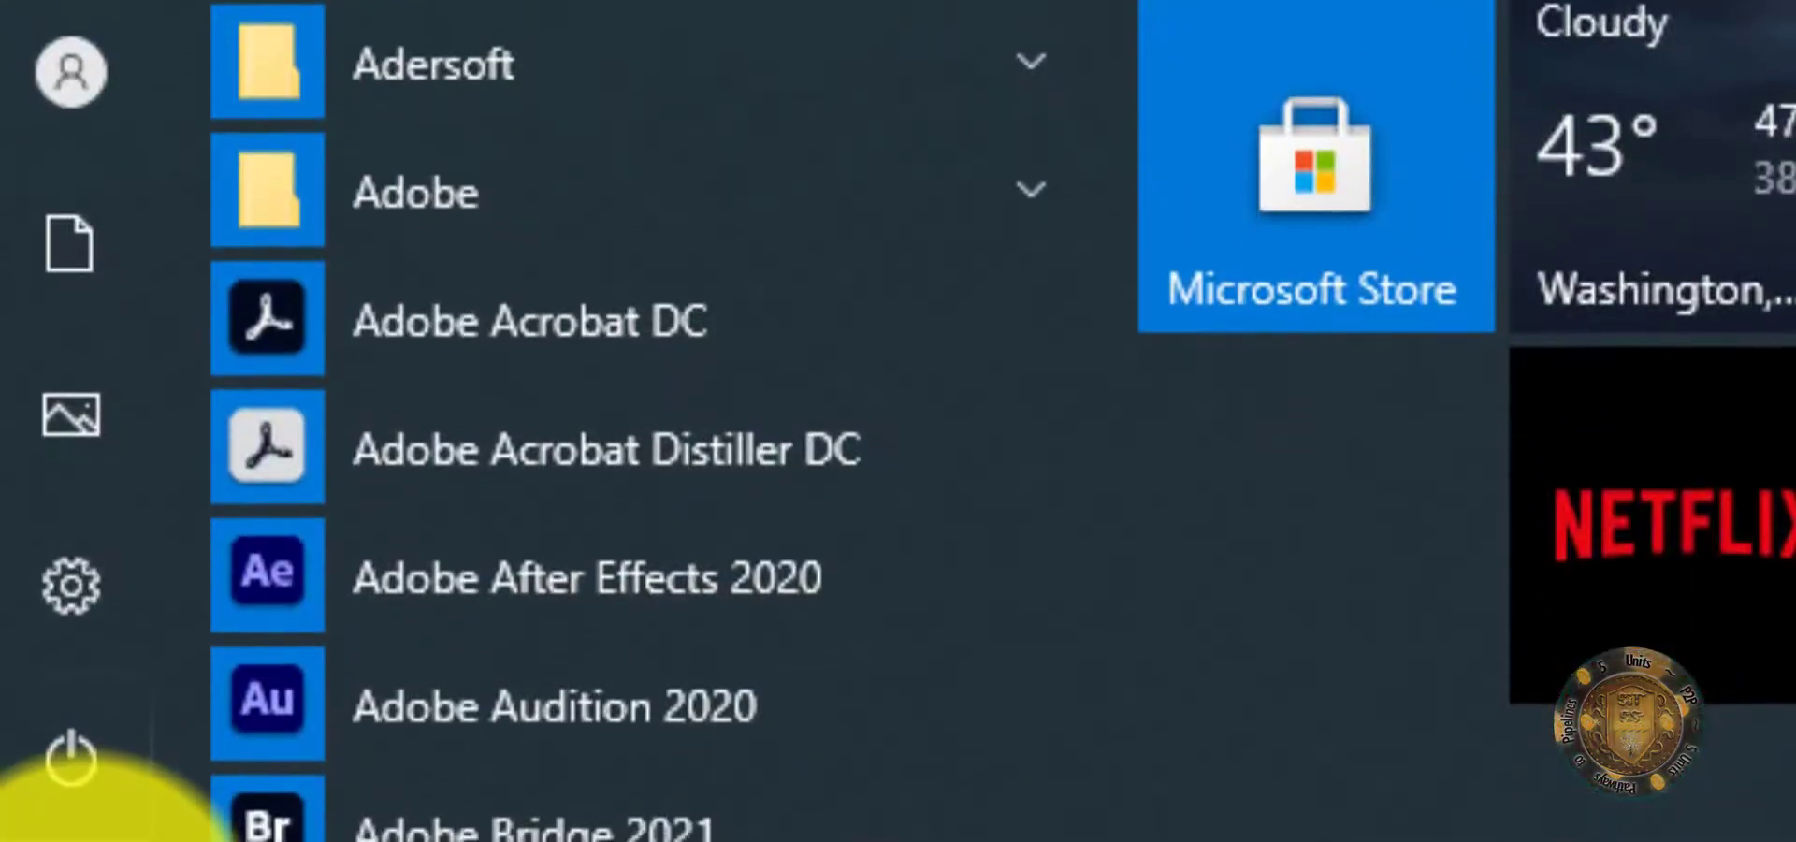
{"action": "type", "text": "excel"}
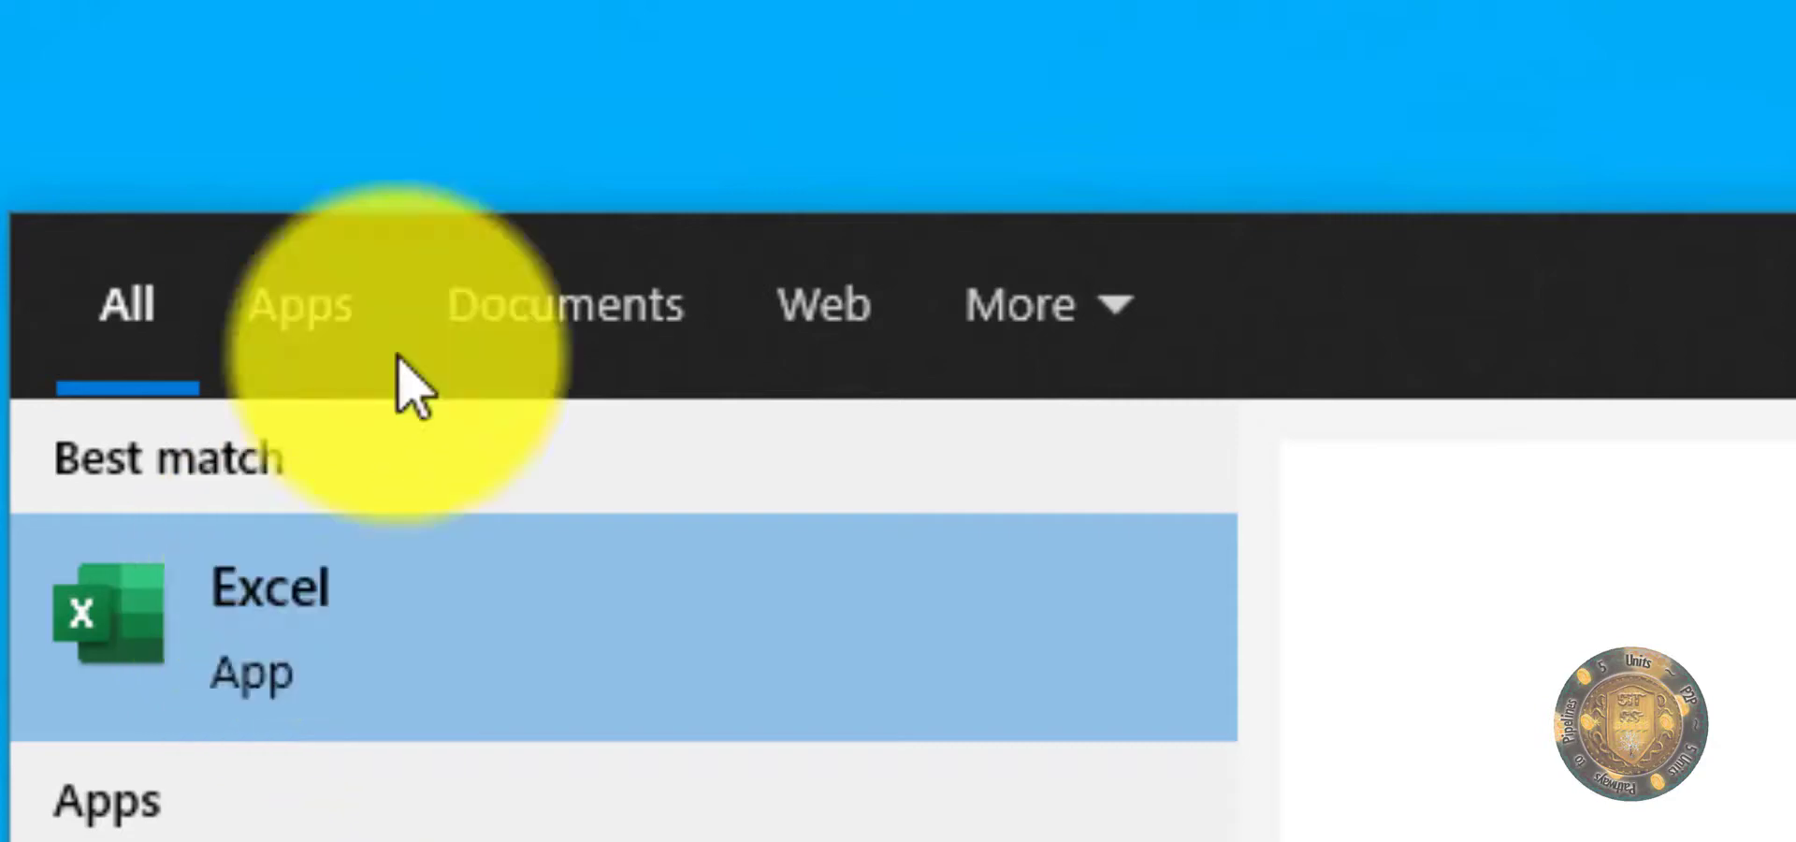
{"action": "left_click", "coordinate": [254, 165]}
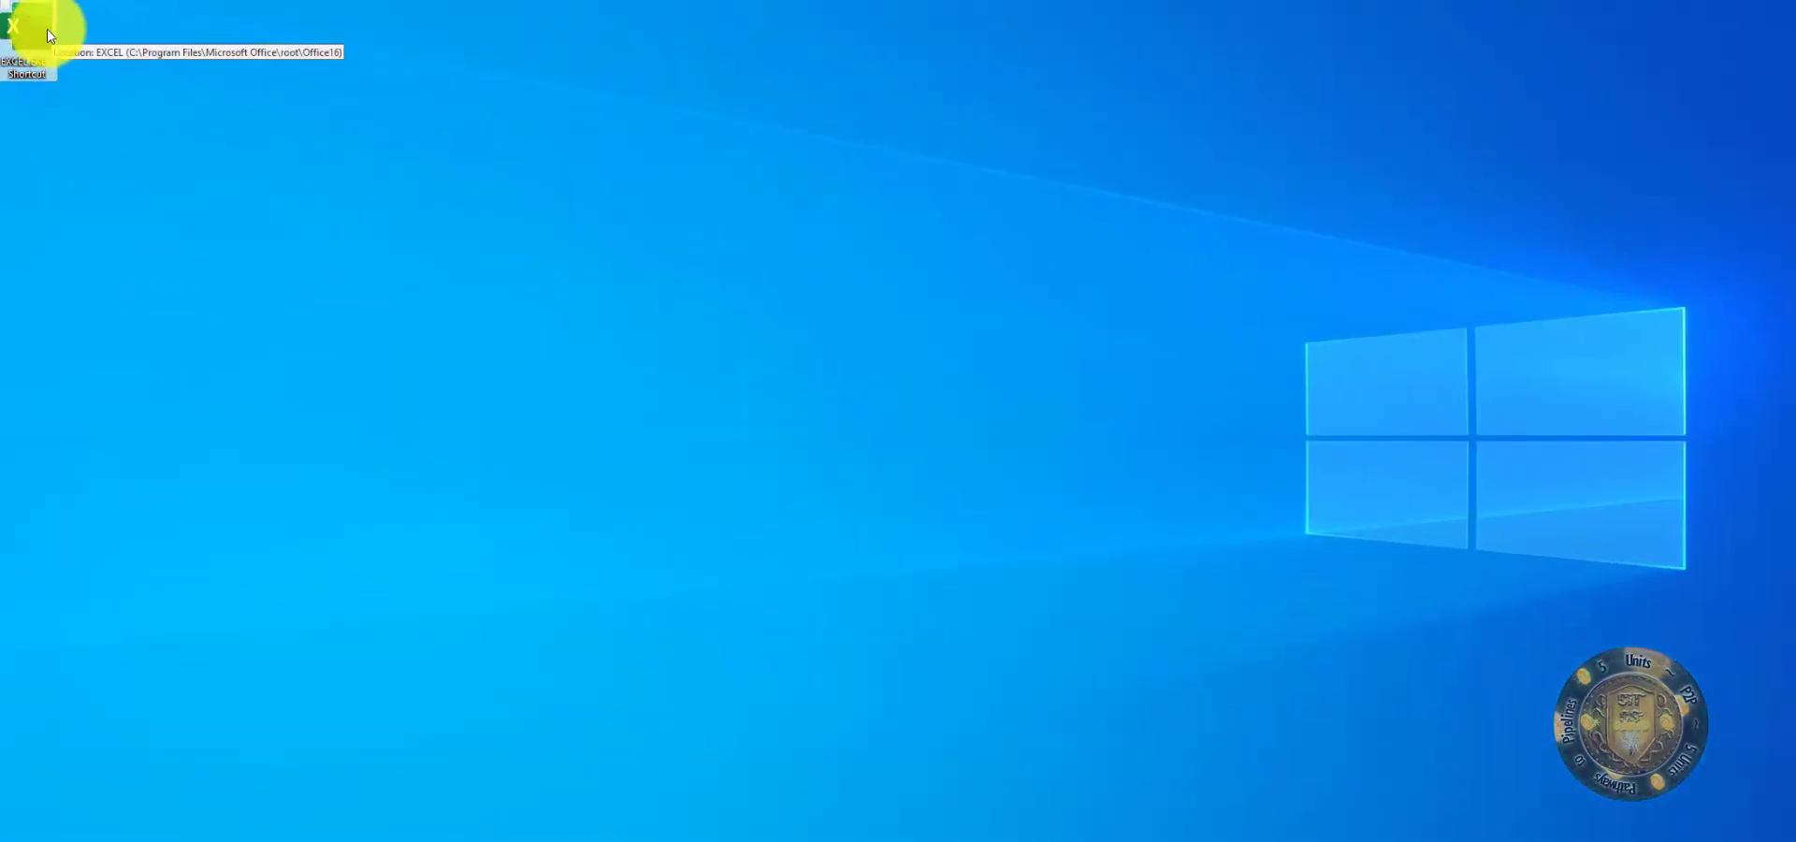
Step: Launch Excel from its desktop shortcut and create a blank workbook
{"action": "left_click", "coordinate": [49, 36]}
{"action": "double_click", "coordinate": [47, 33]}
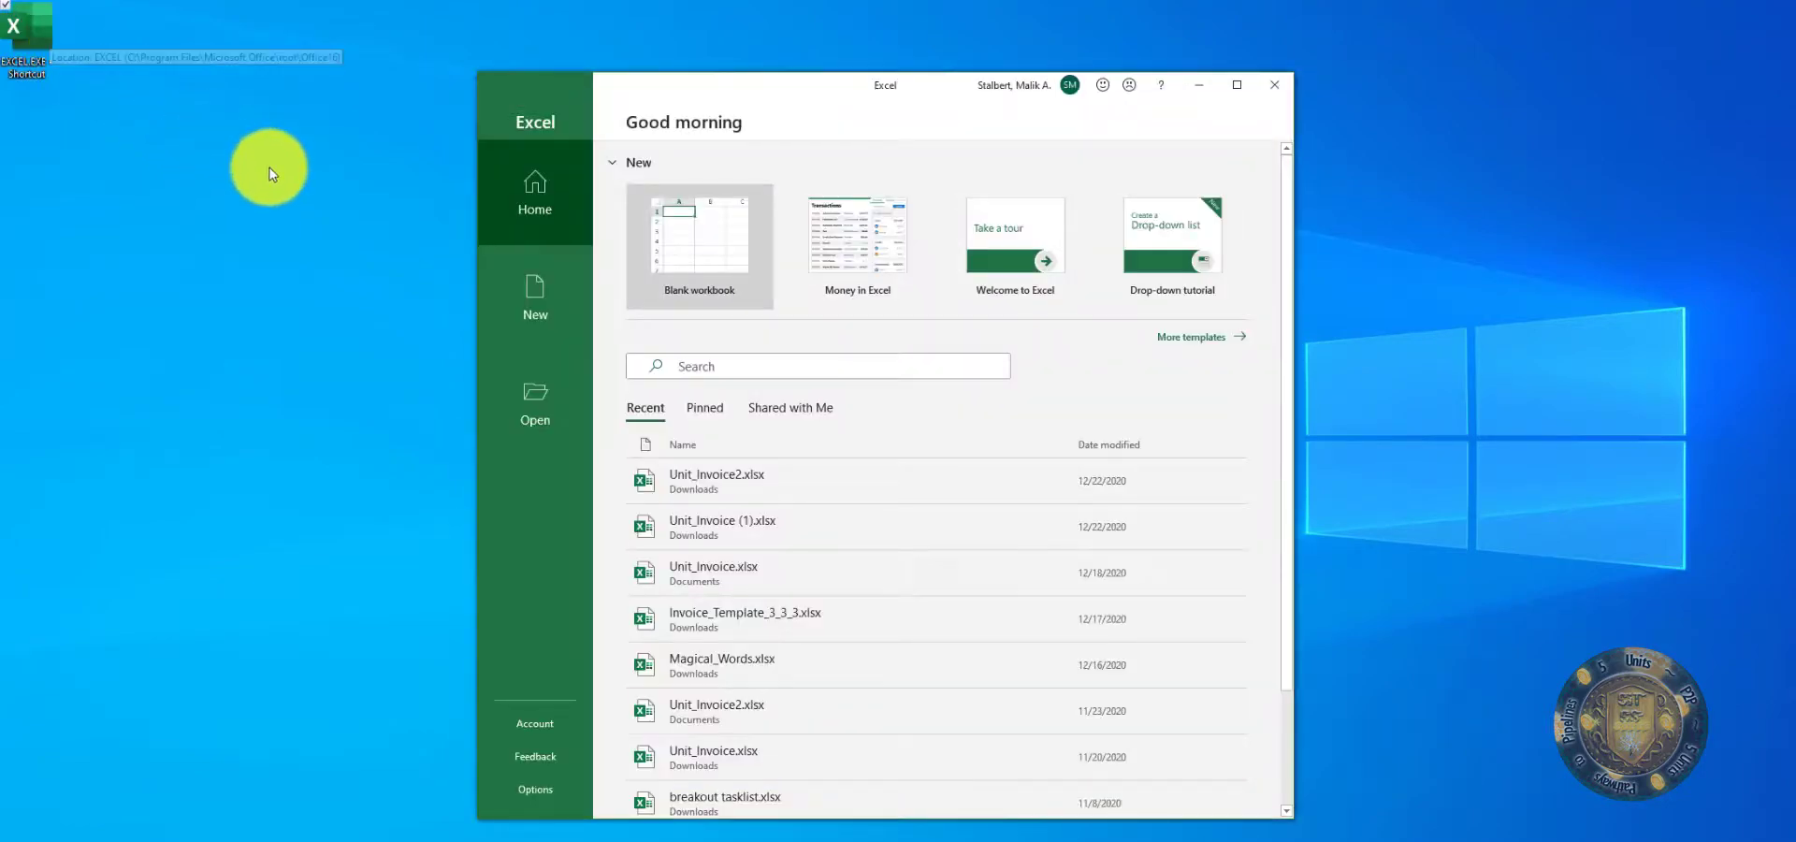
{"action": "left_click_drag", "start_coordinate": [717, 86], "coordinate": [452, 52]}
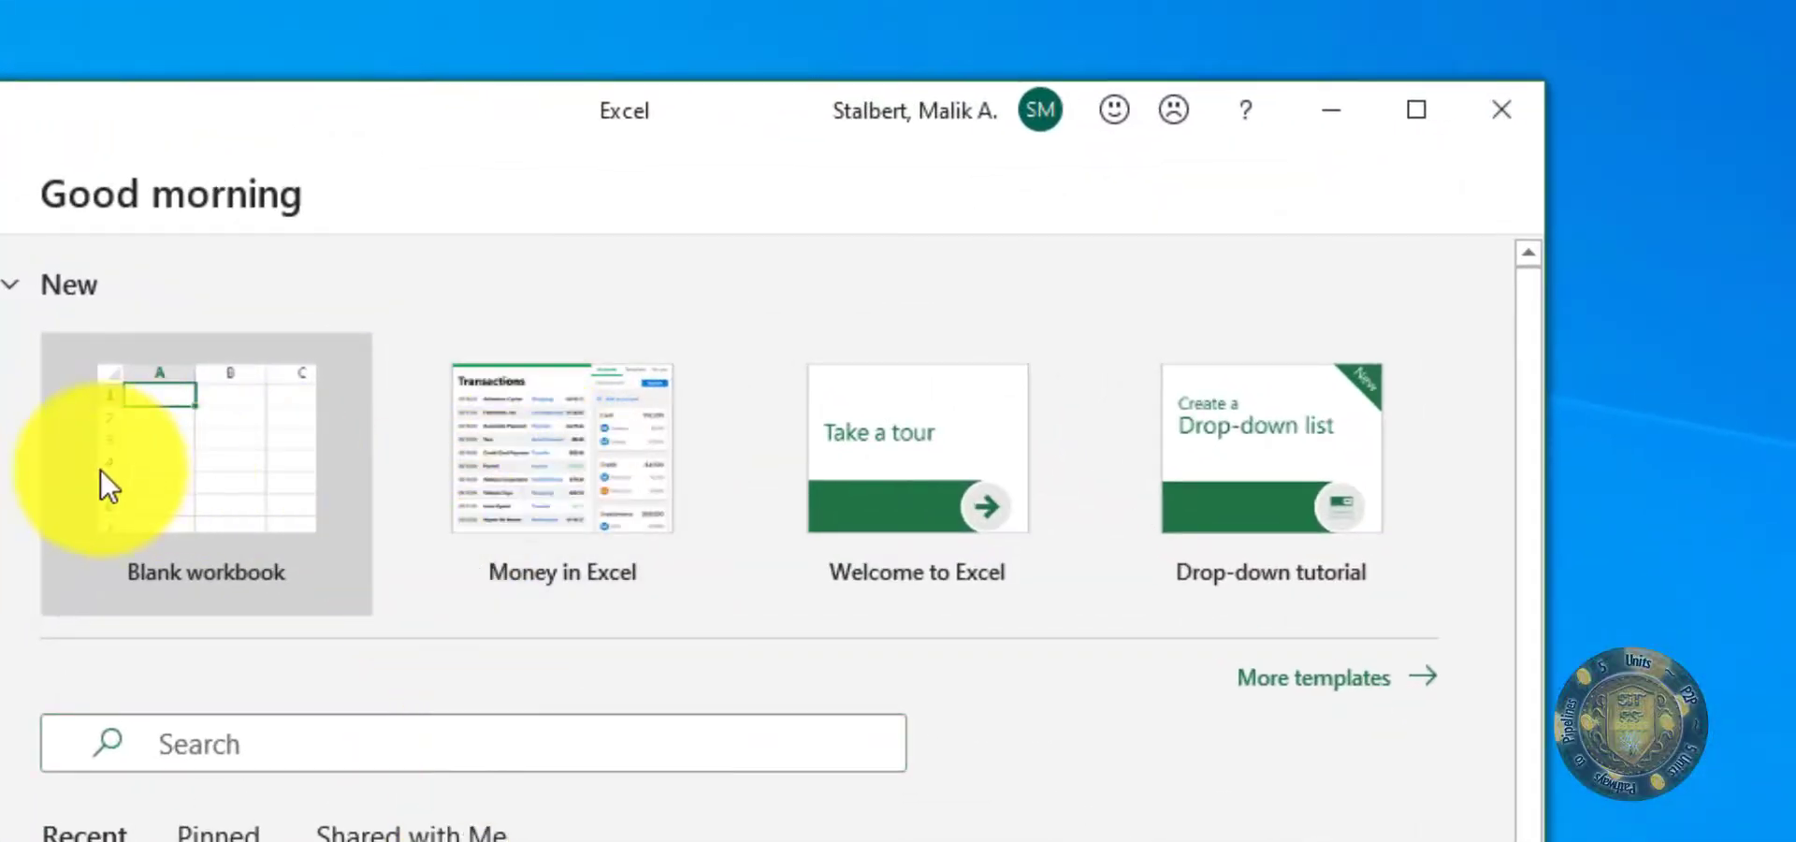
{"action": "left_click", "coordinate": [219, 475]}
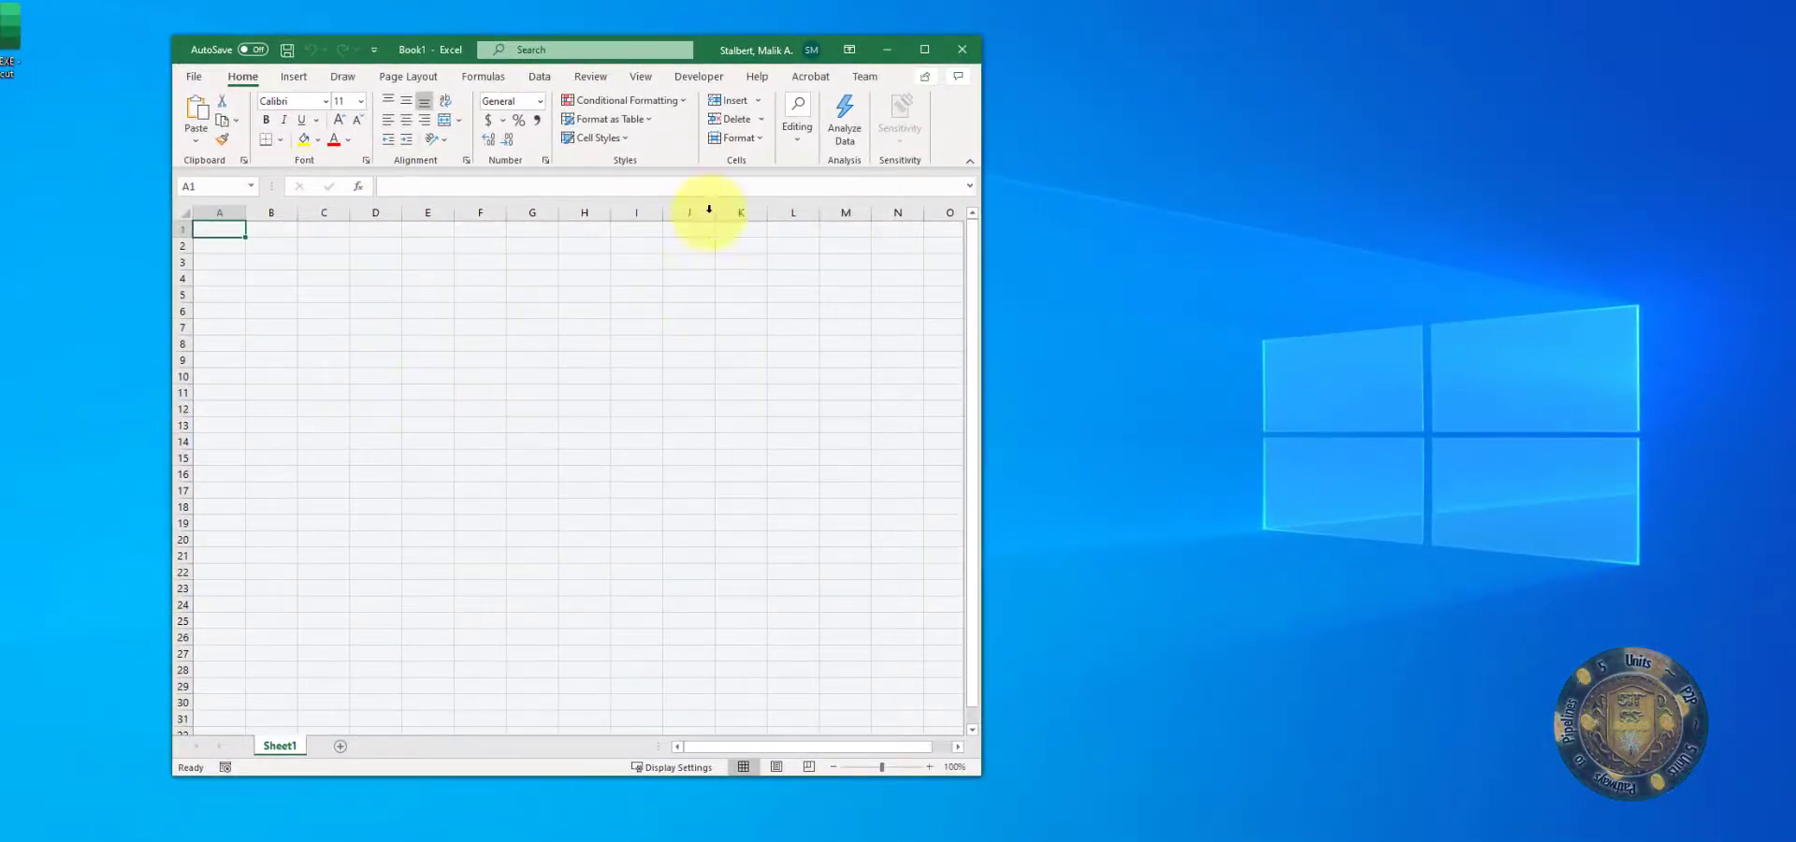
Step: Reposition the workbook window on the desktop and widen it on both sides
{"action": "left_click_drag", "start_coordinate": [710, 49], "coordinate": [762, 45]}
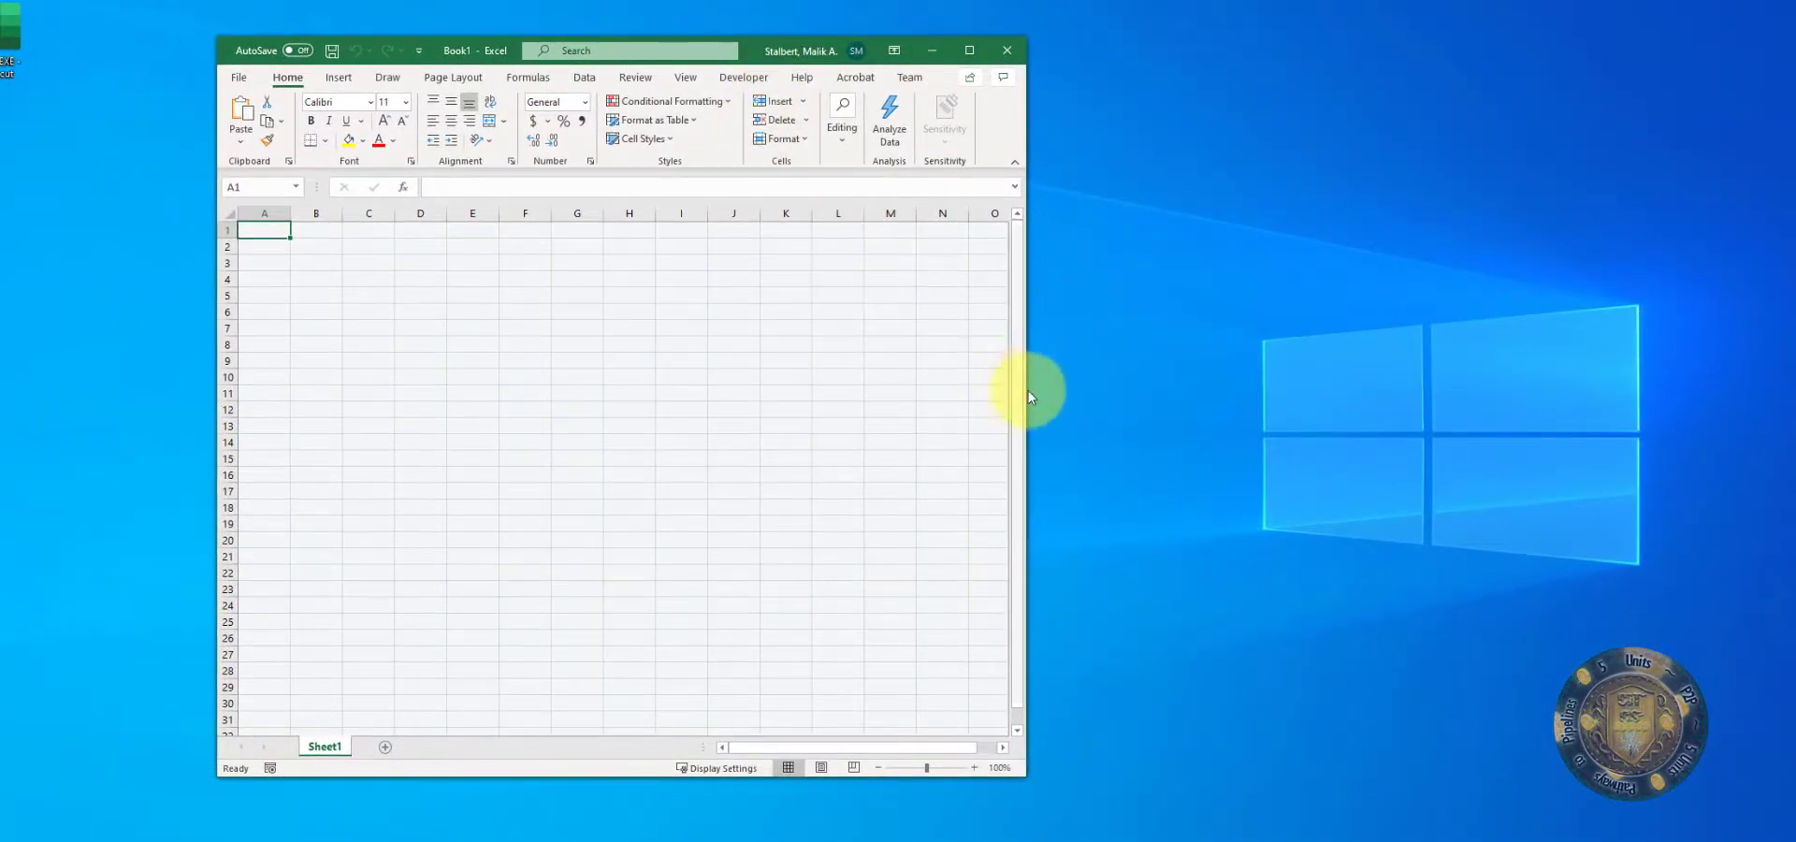
{"action": "left_click_drag", "start_coordinate": [1030, 369], "coordinate": [1341, 344]}
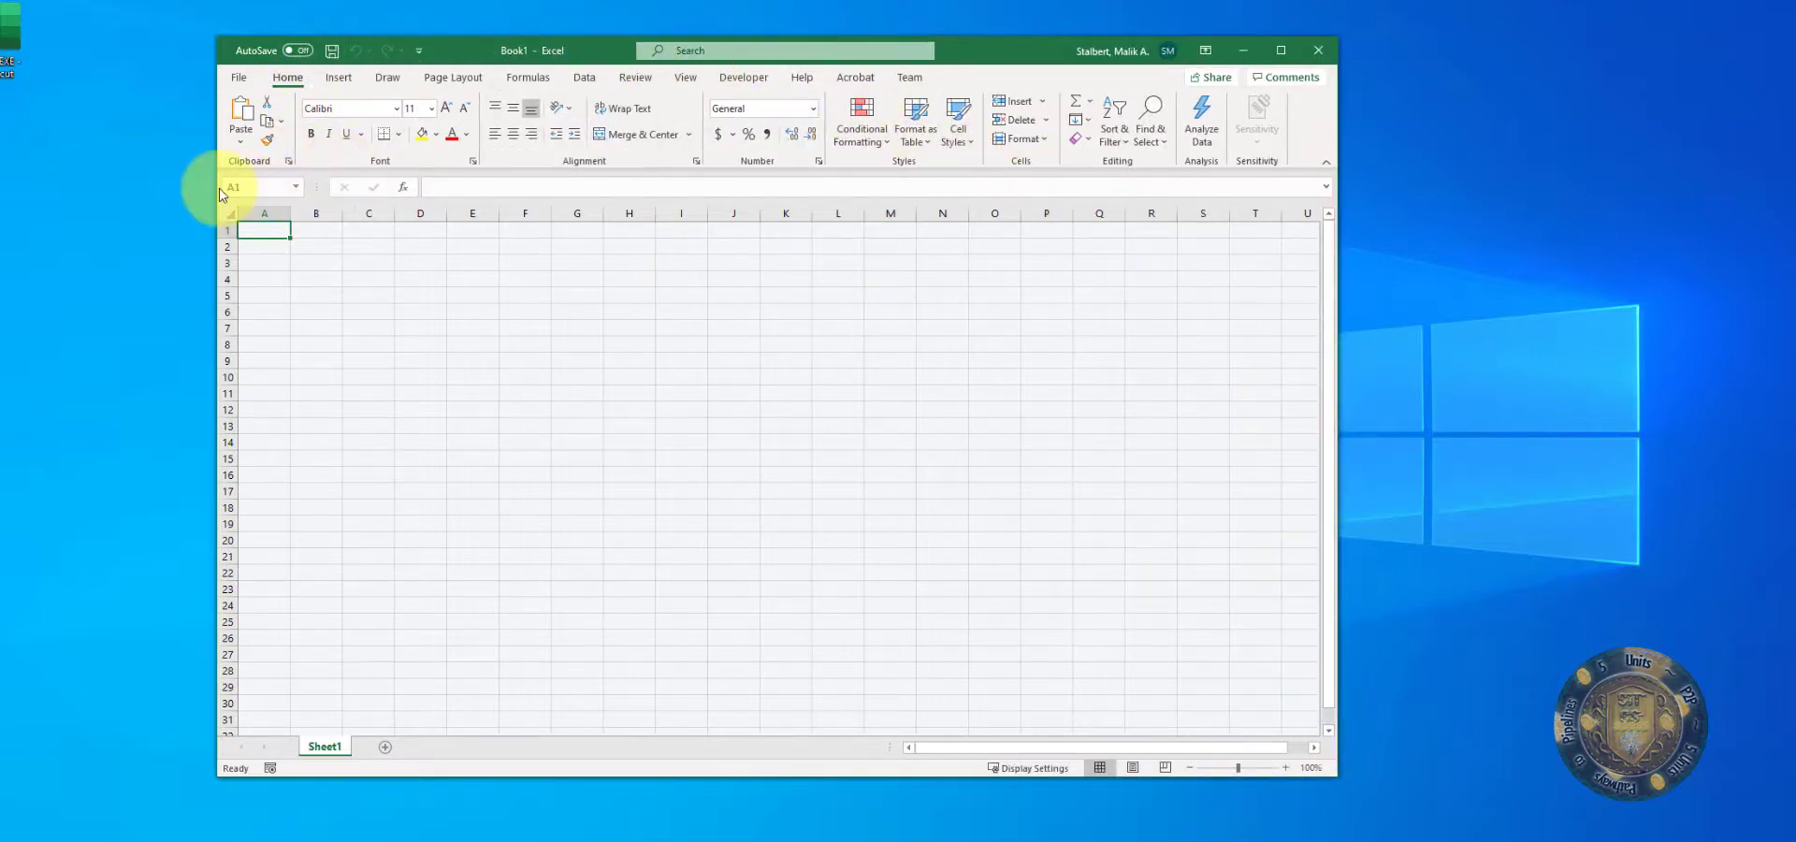
{"action": "left_click_drag", "start_coordinate": [216, 188], "coordinate": [104, 187]}
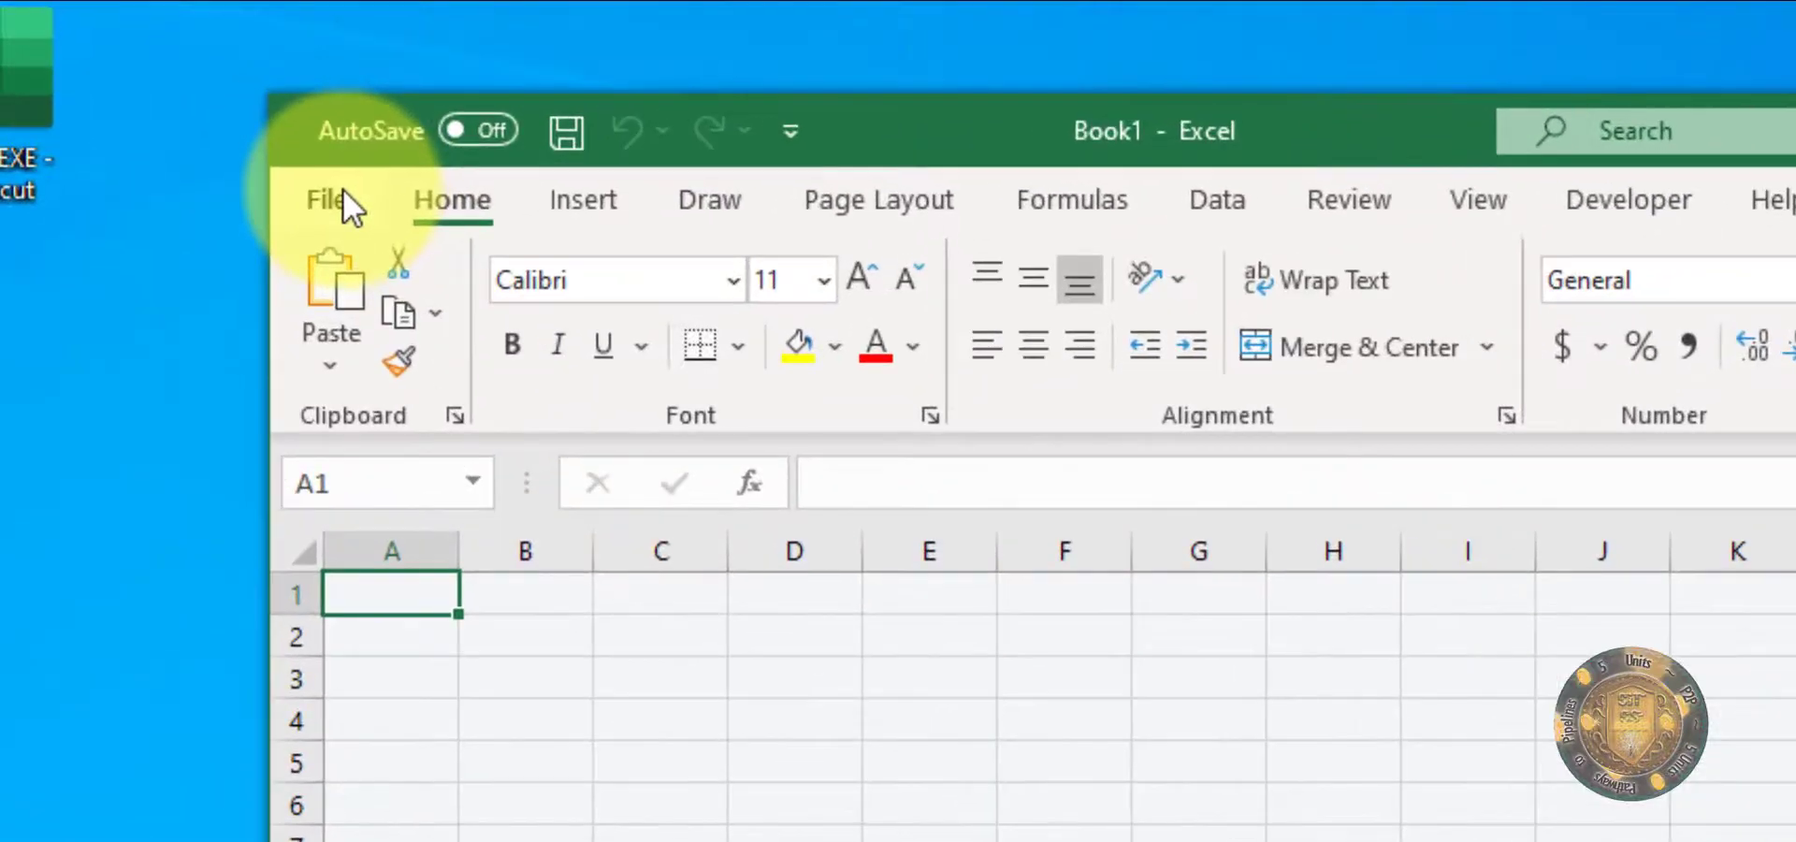
Step: Save the new workbook in the Documents folder as TutorialSheet in Excel Workbook (*.xlsx) format
{"action": "left_click", "coordinate": [328, 199]}
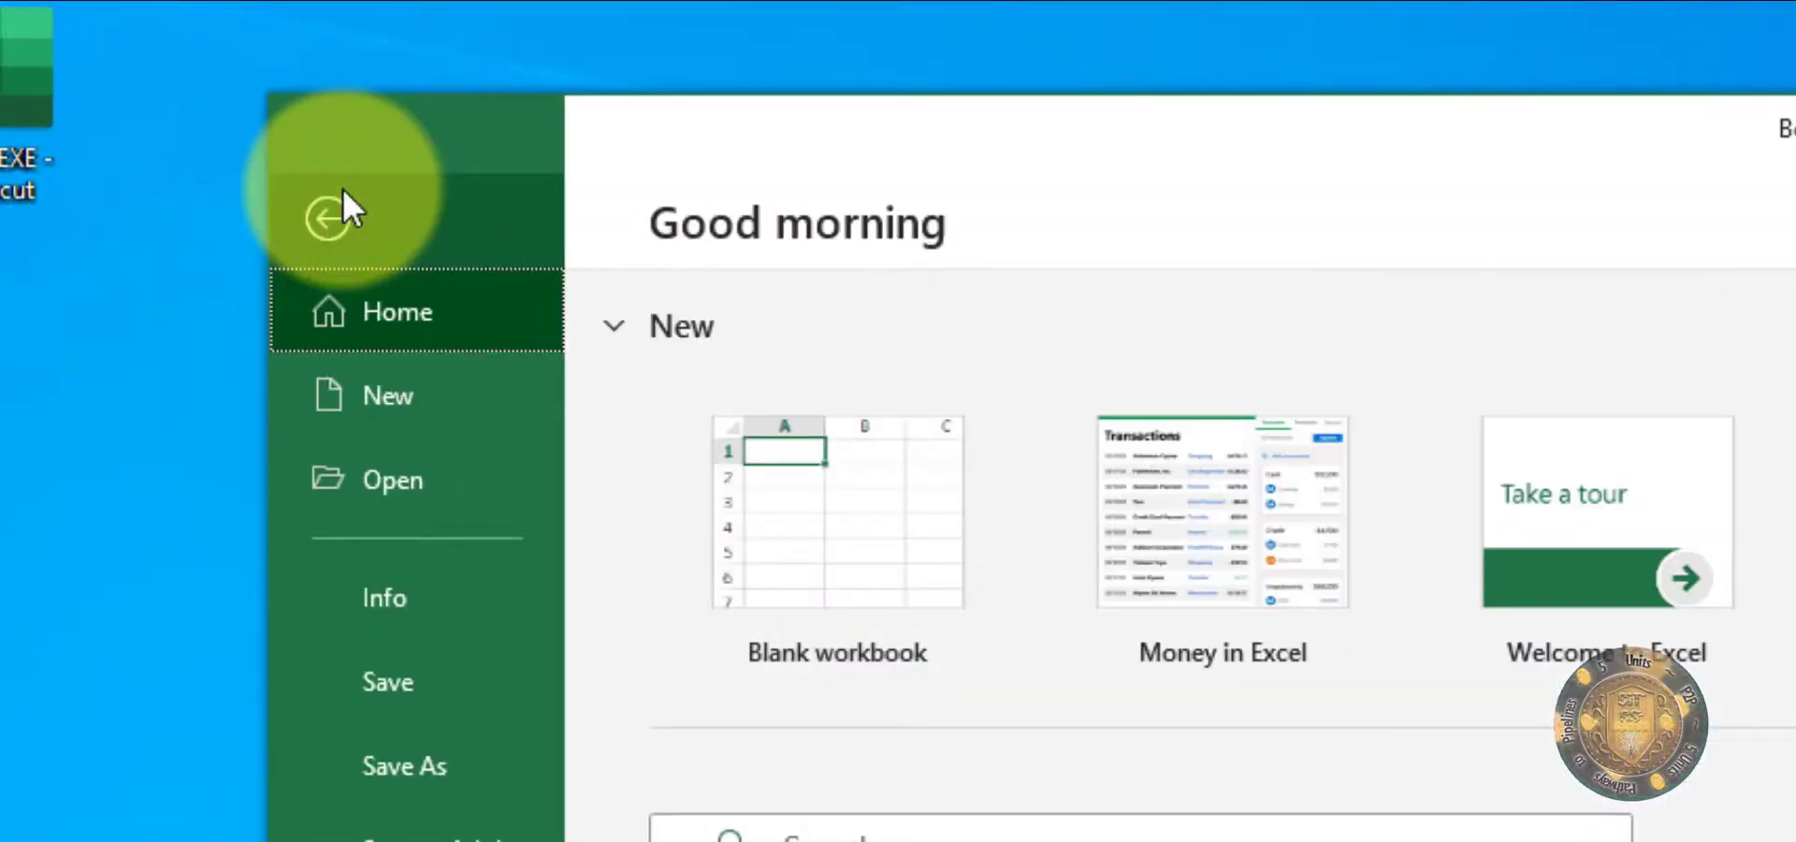
{"action": "left_click", "coordinate": [412, 697]}
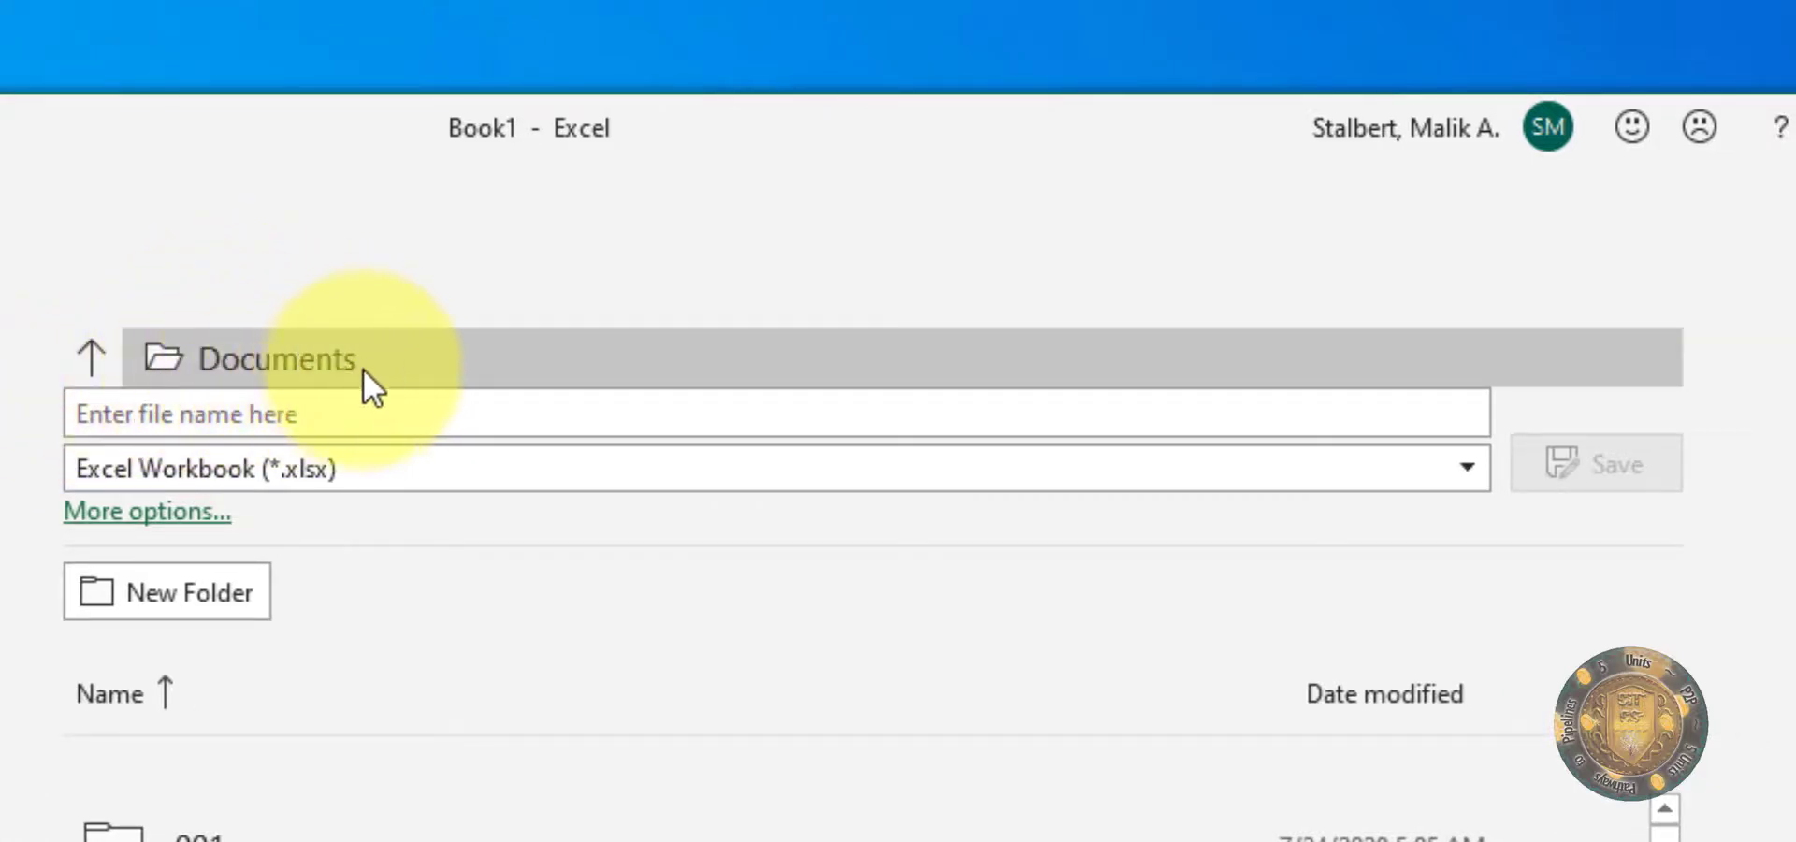
{"action": "left_click", "coordinate": [315, 415]}
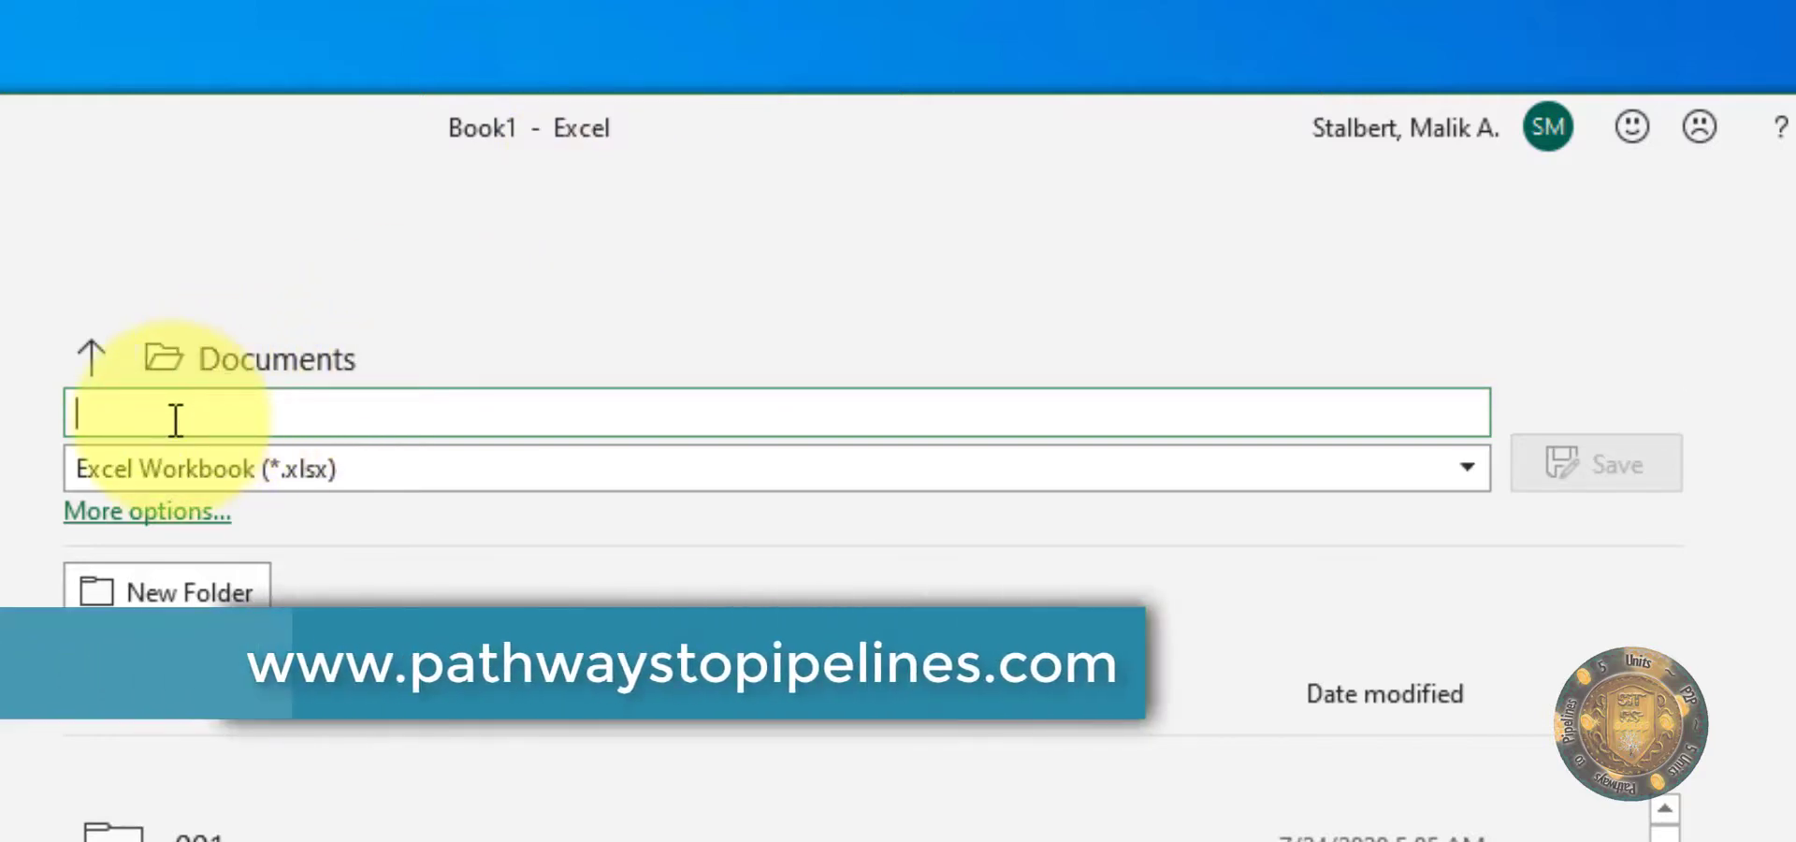
{"action": "type", "text": "Tutorial"}
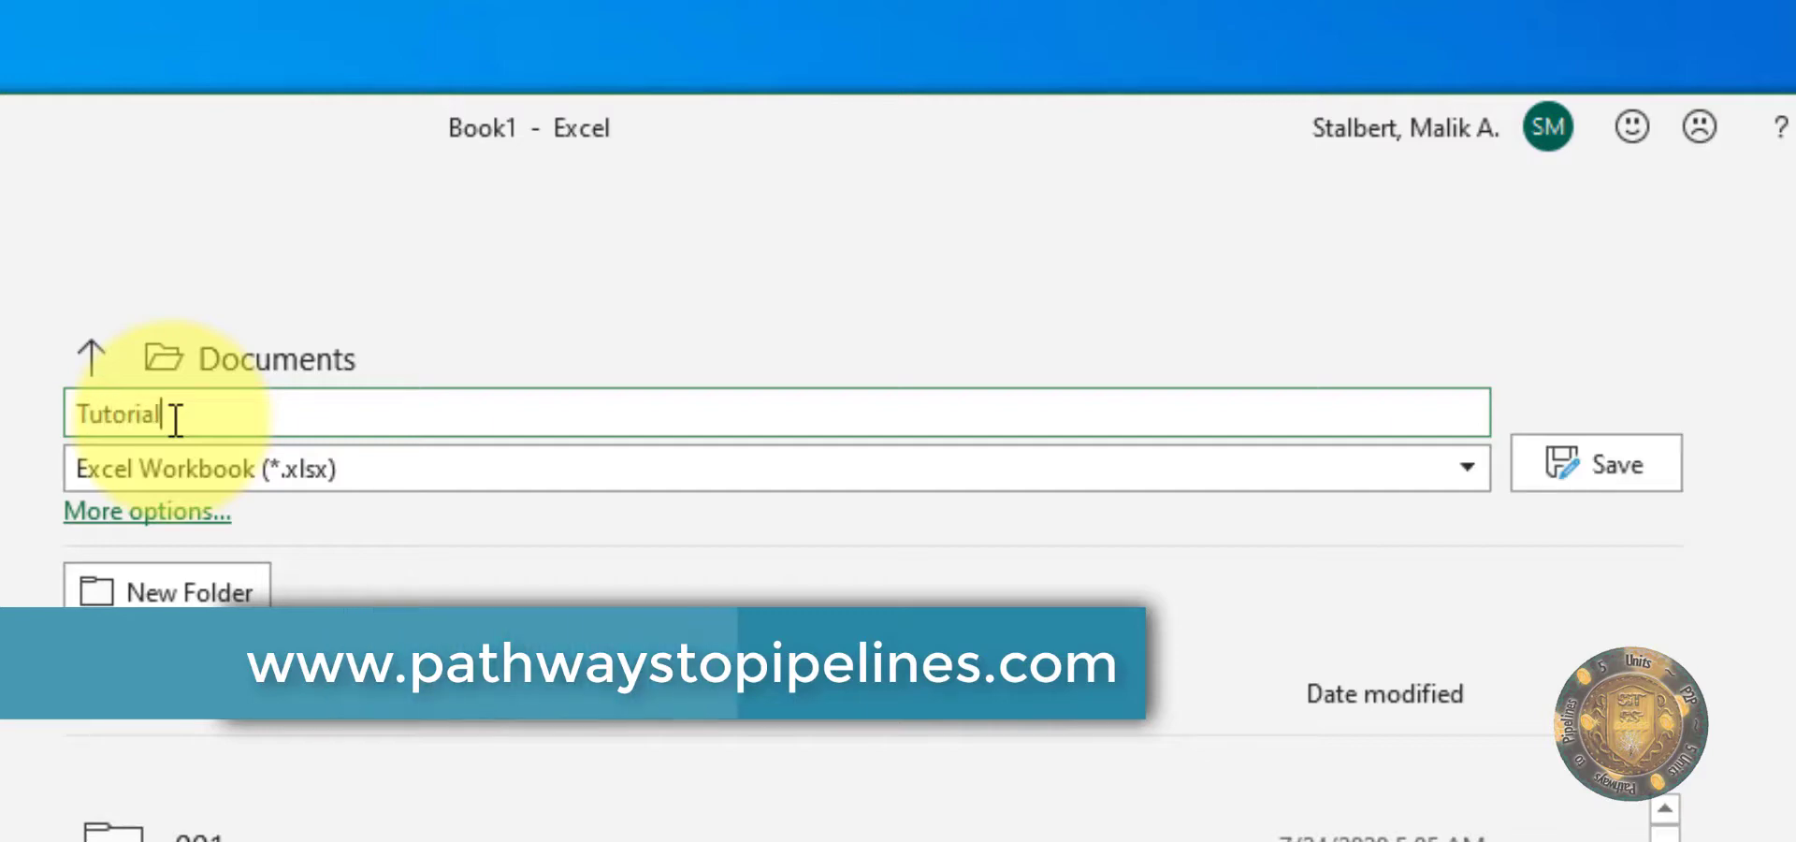
{"action": "type", "text": "Sh"}
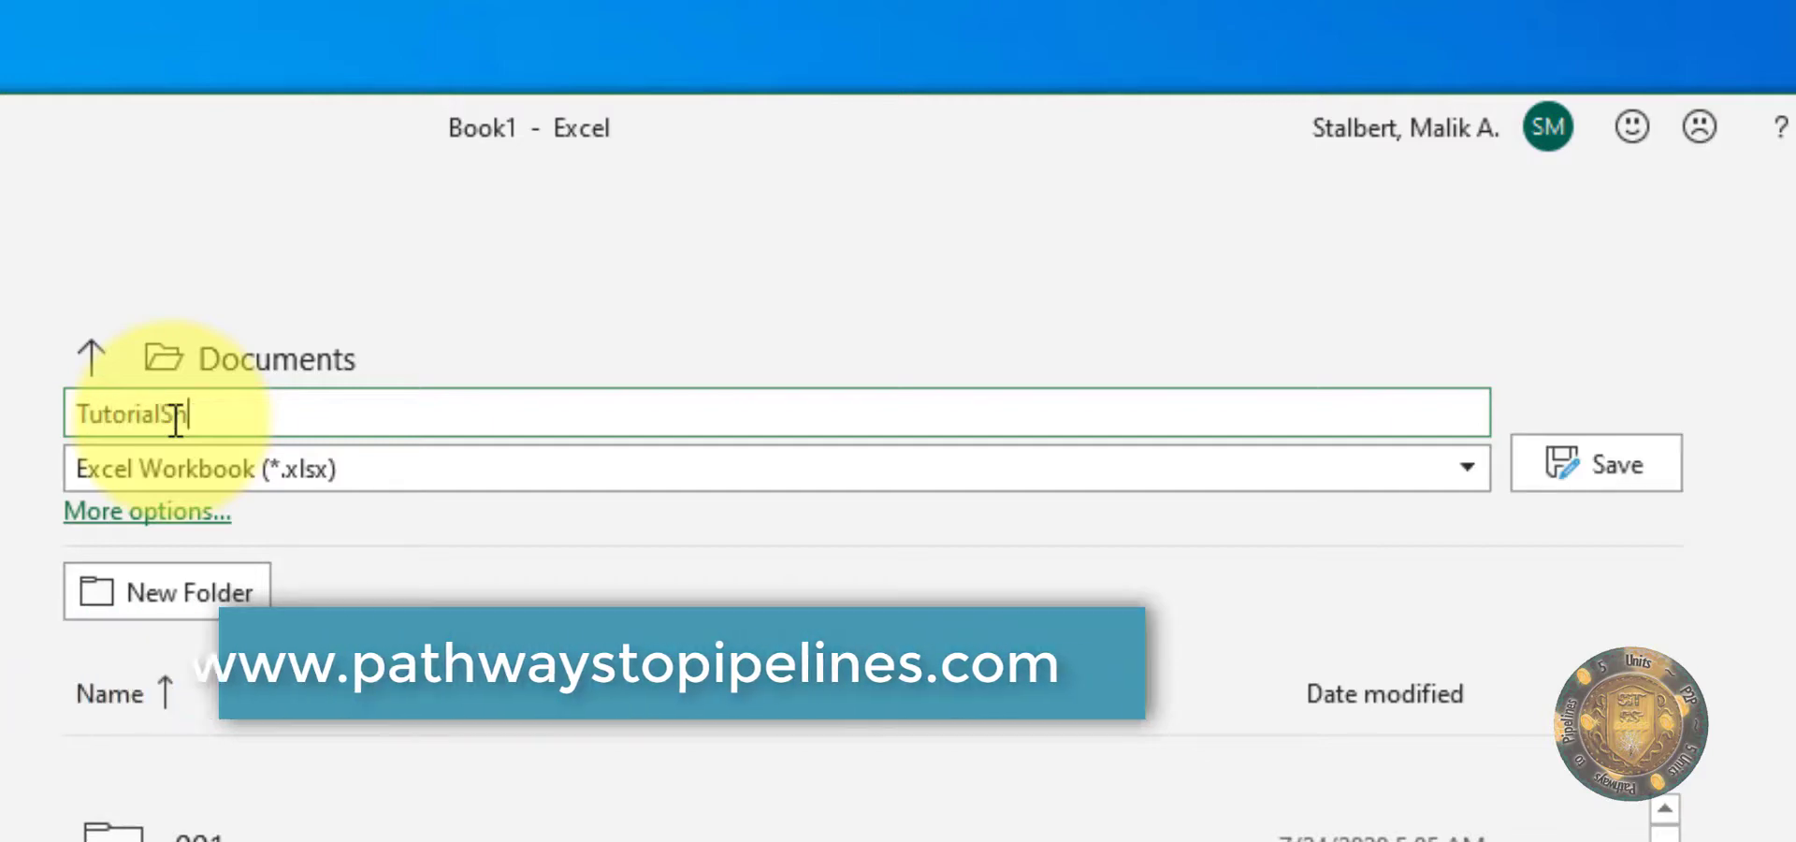
{"action": "type", "text": "eet"}
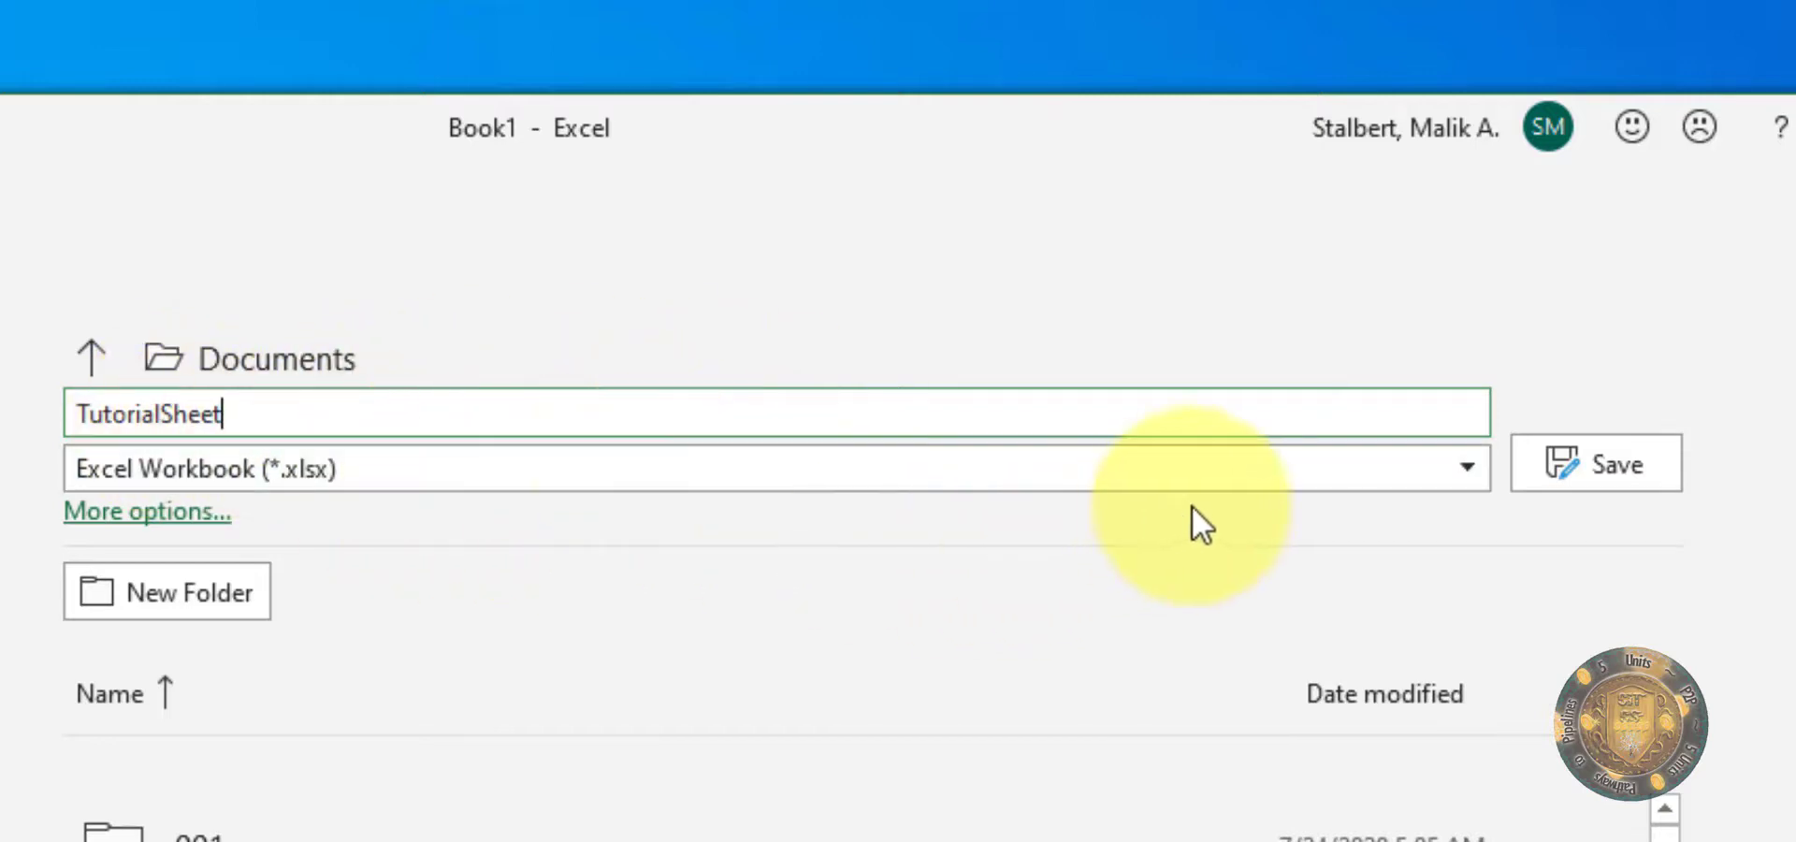
{"action": "left_click", "coordinate": [1602, 474]}
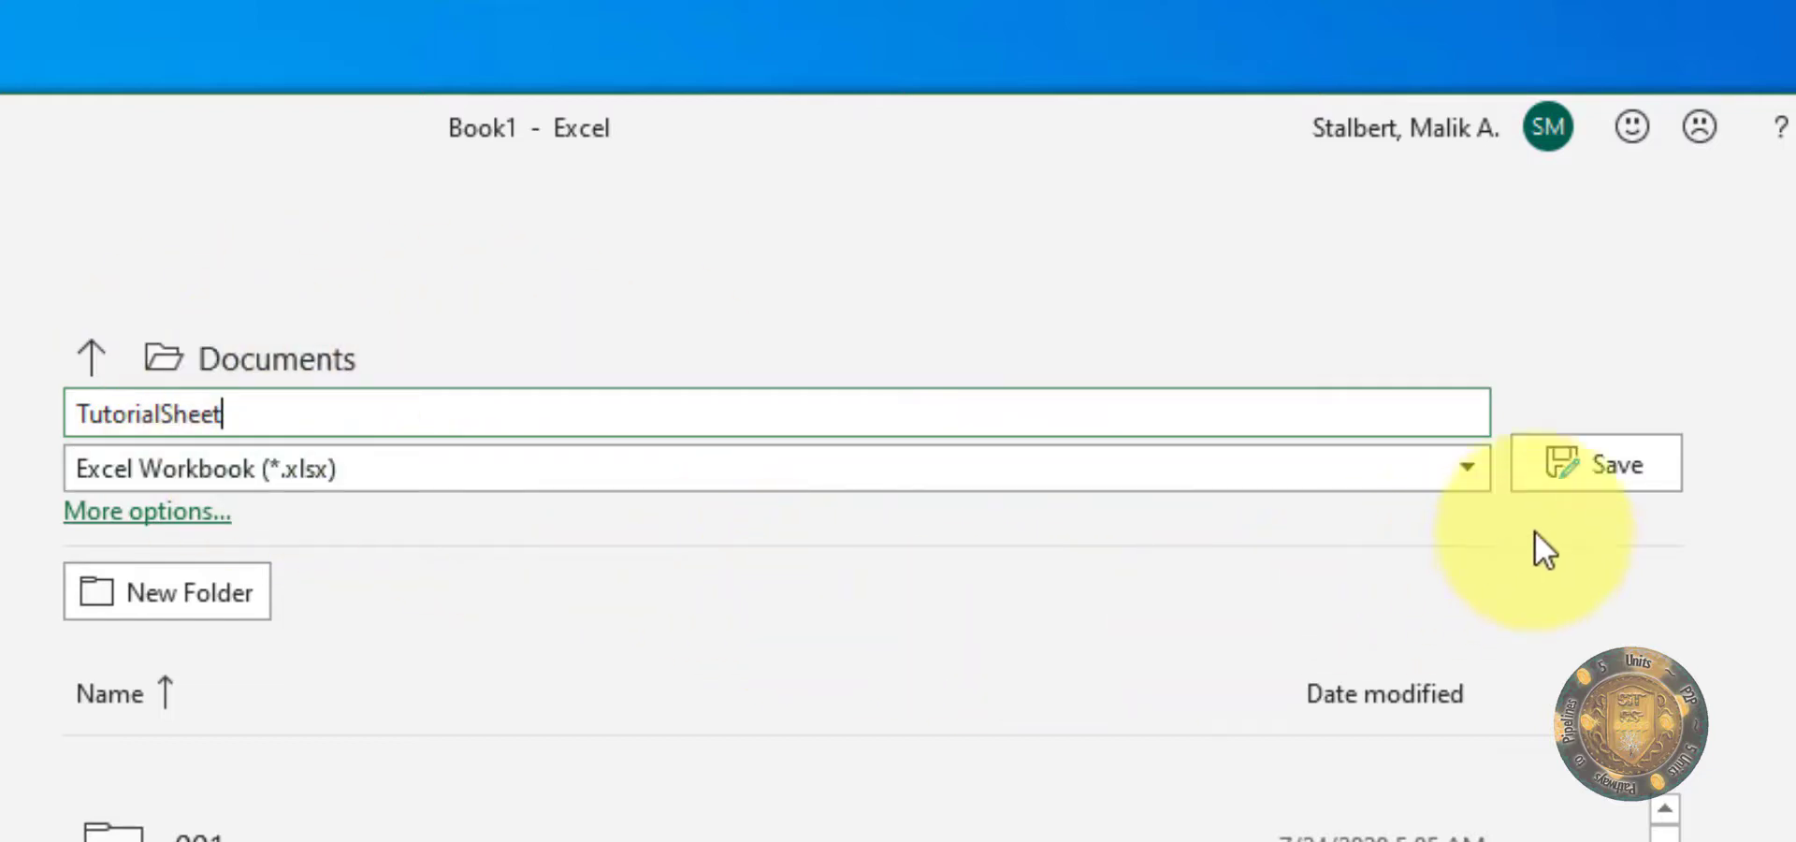
{"action": "left_click", "coordinate": [1593, 473]}
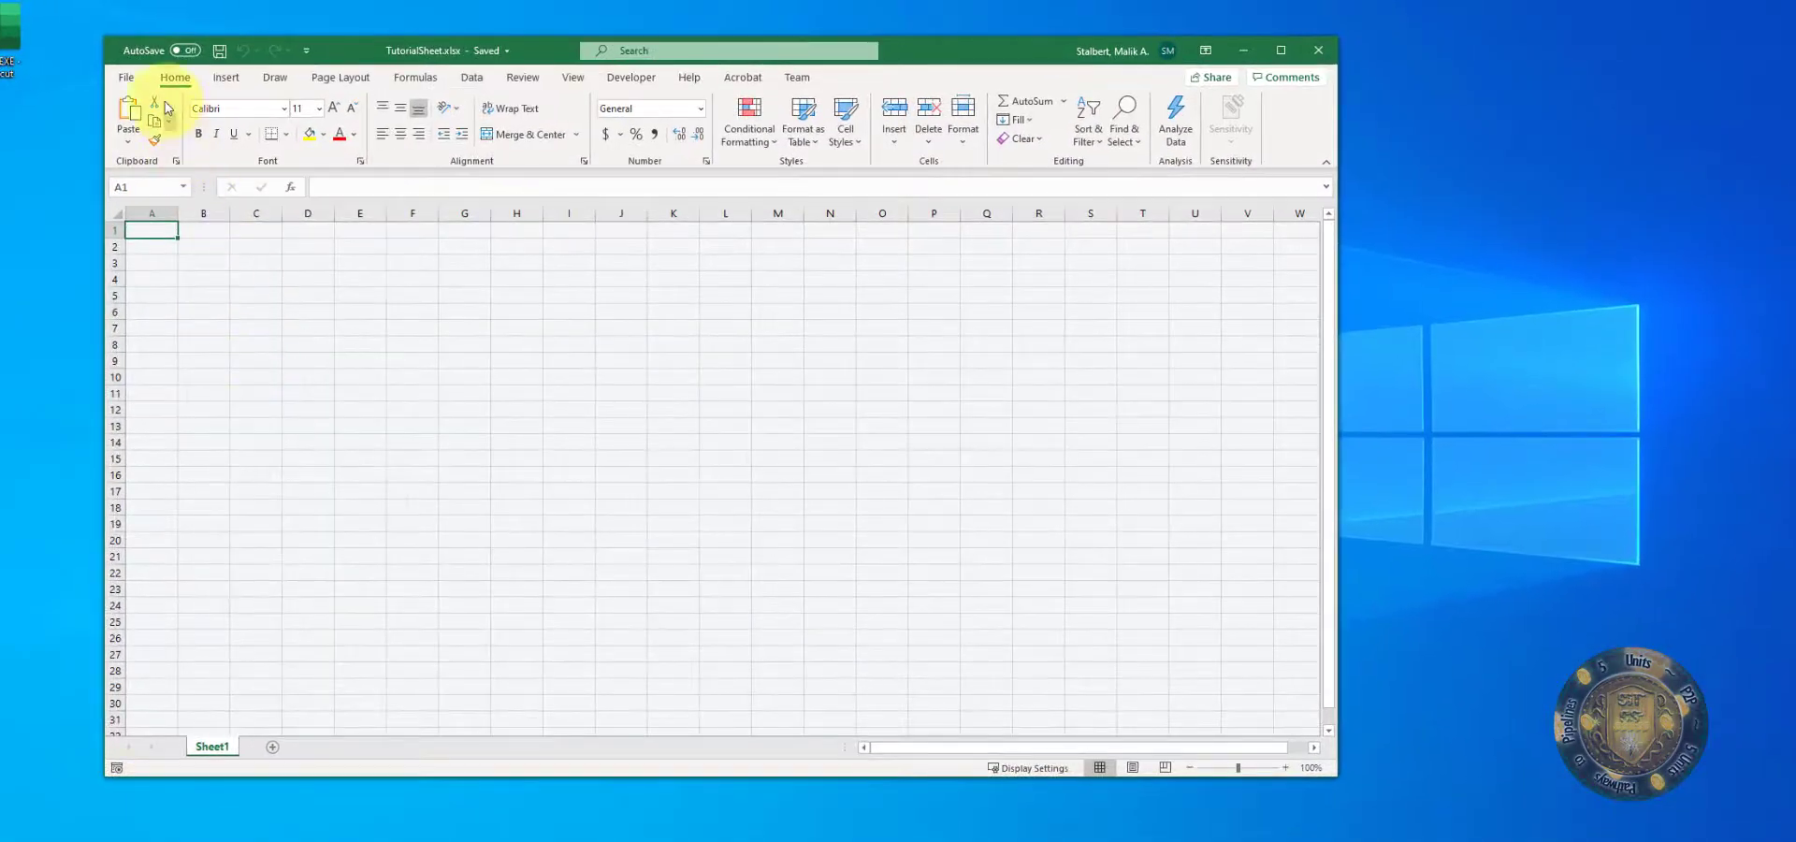
Step: Save the TutorialSheet workbook again under its existing name
{"action": "left_click", "coordinate": [125, 78]}
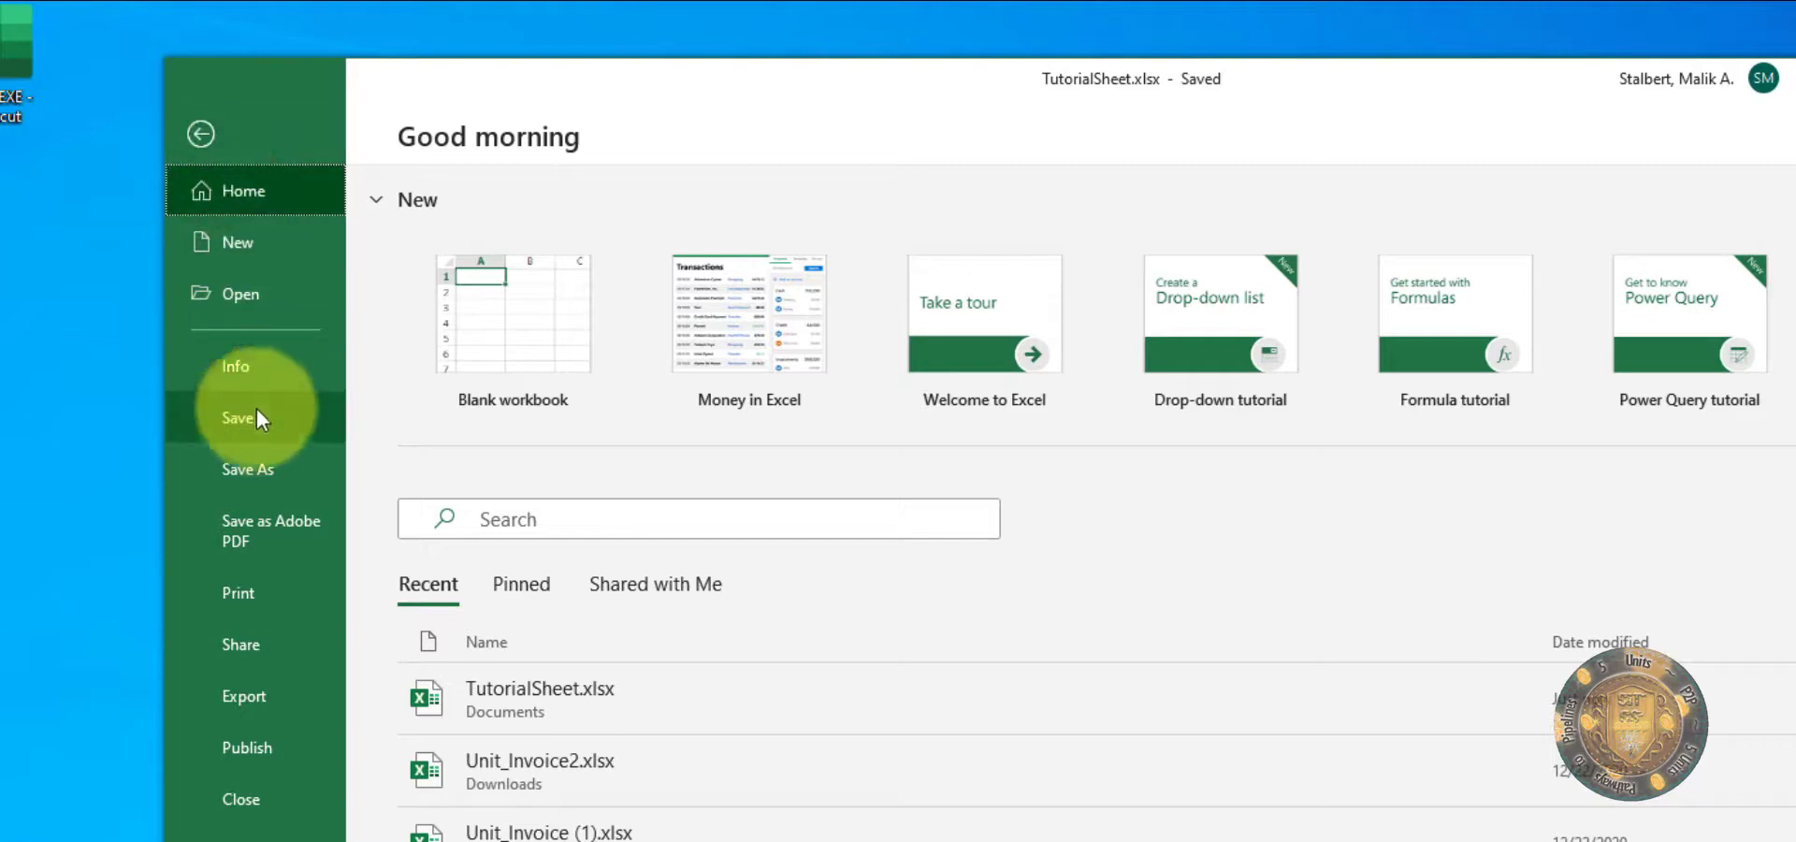
{"action": "left_click", "coordinate": [198, 360]}
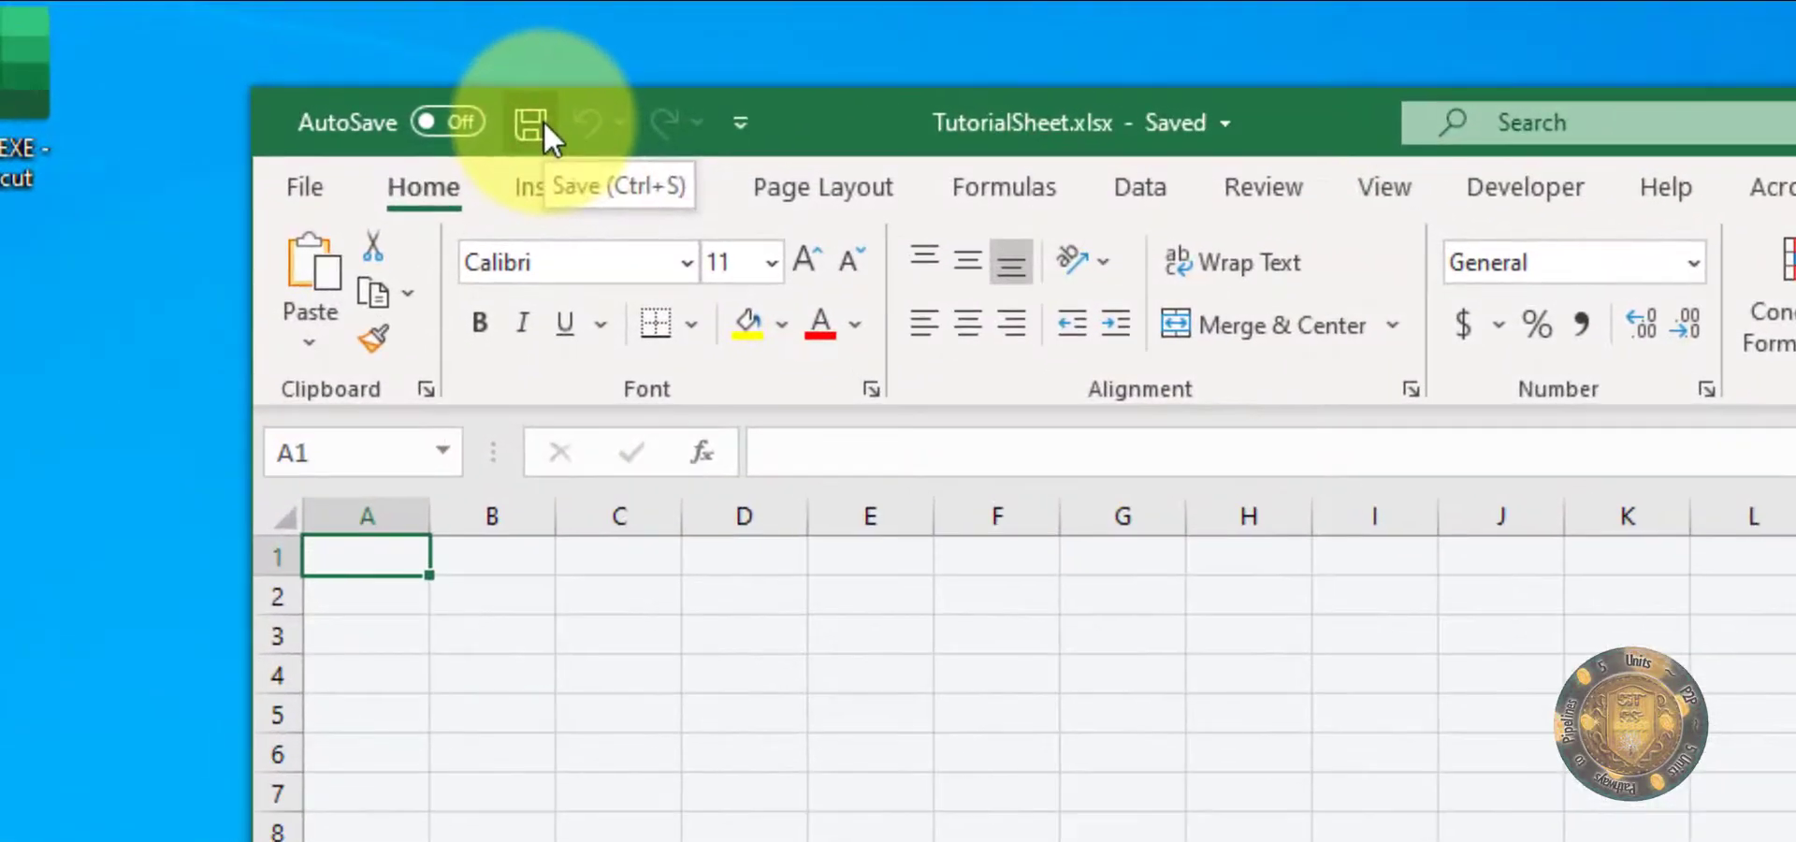
{"action": "left_click", "coordinate": [462, 108]}
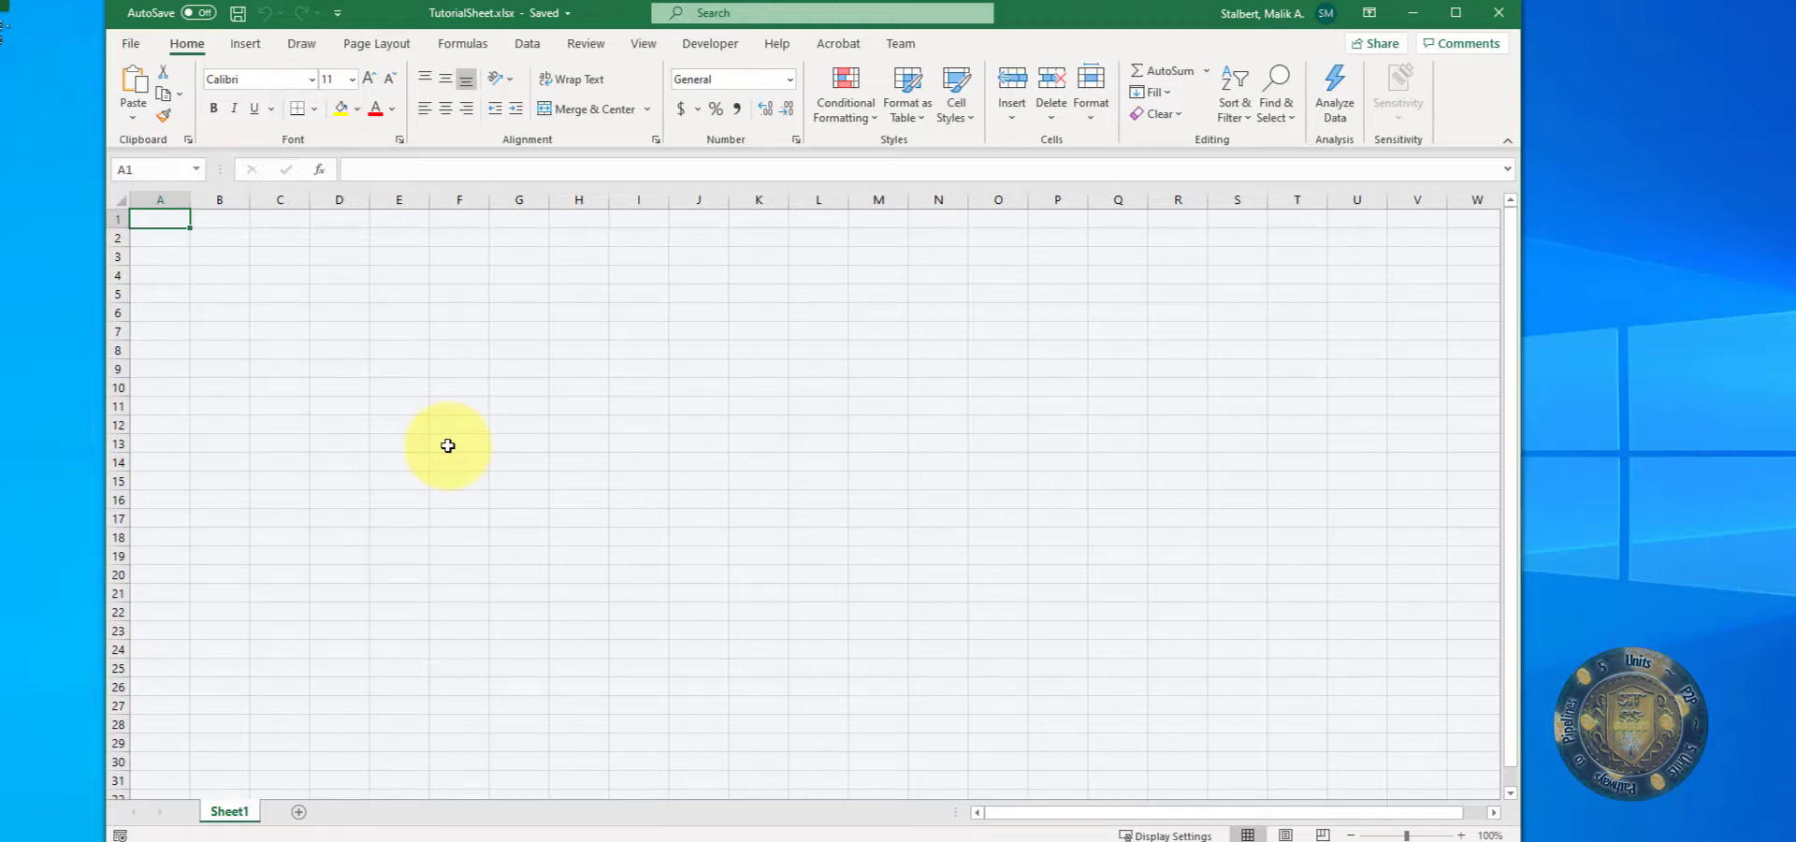
{"action": "key", "text": "ctrl+s"}
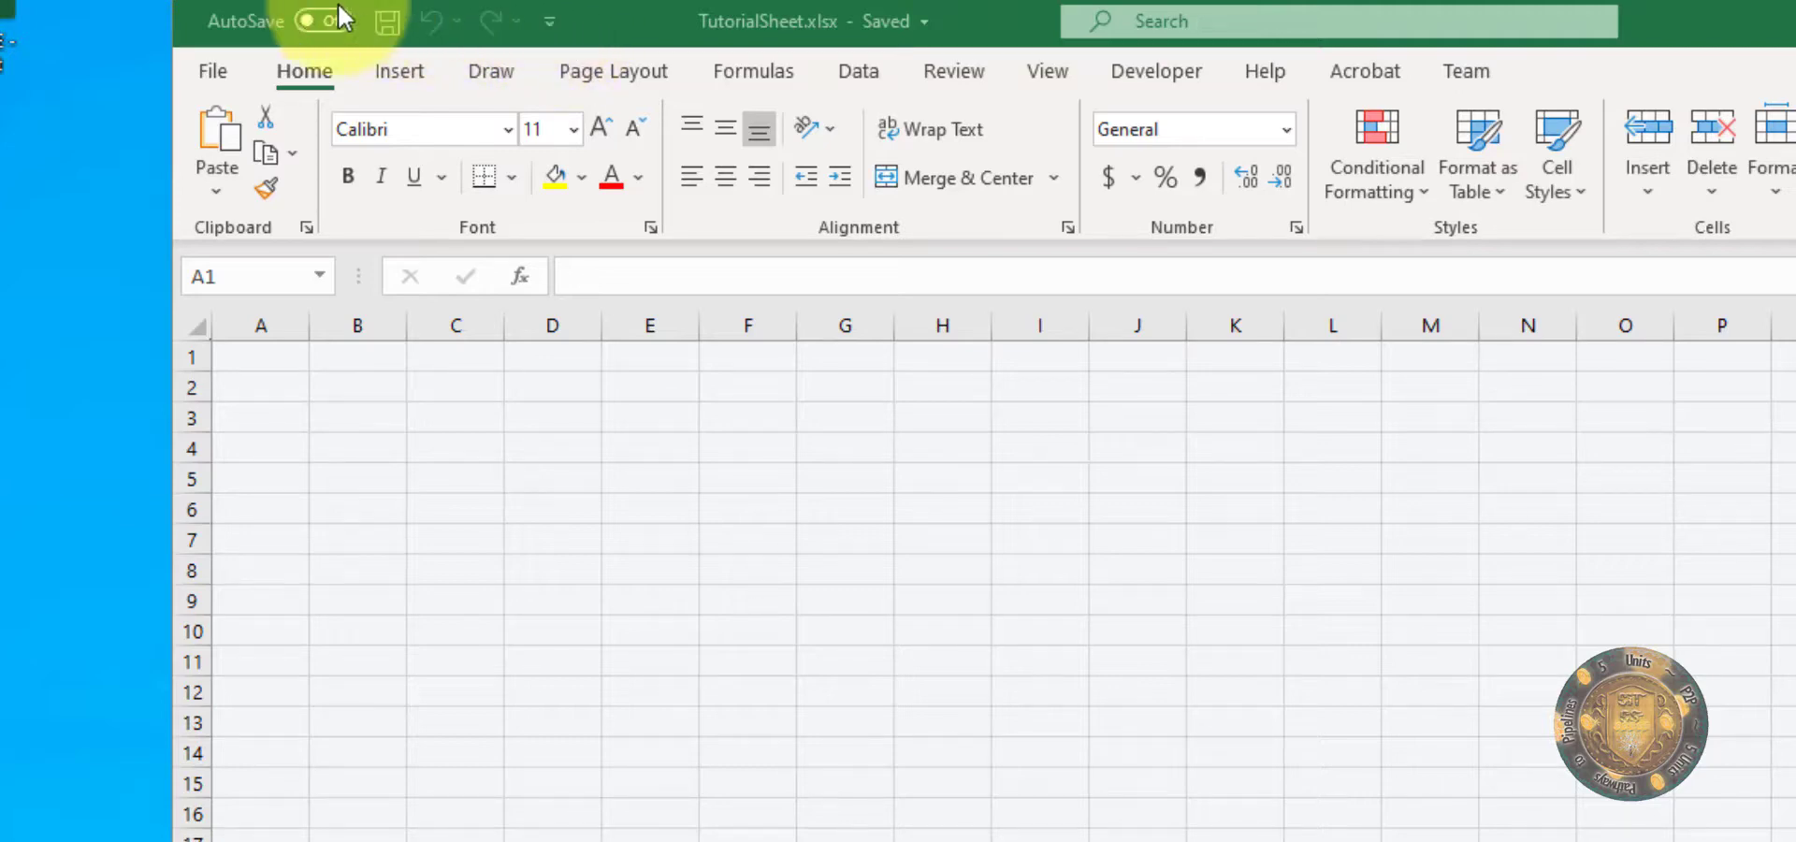
Step: Add the New command to the Quick Access Toolbar
{"action": "left_click", "coordinate": [322, 23]}
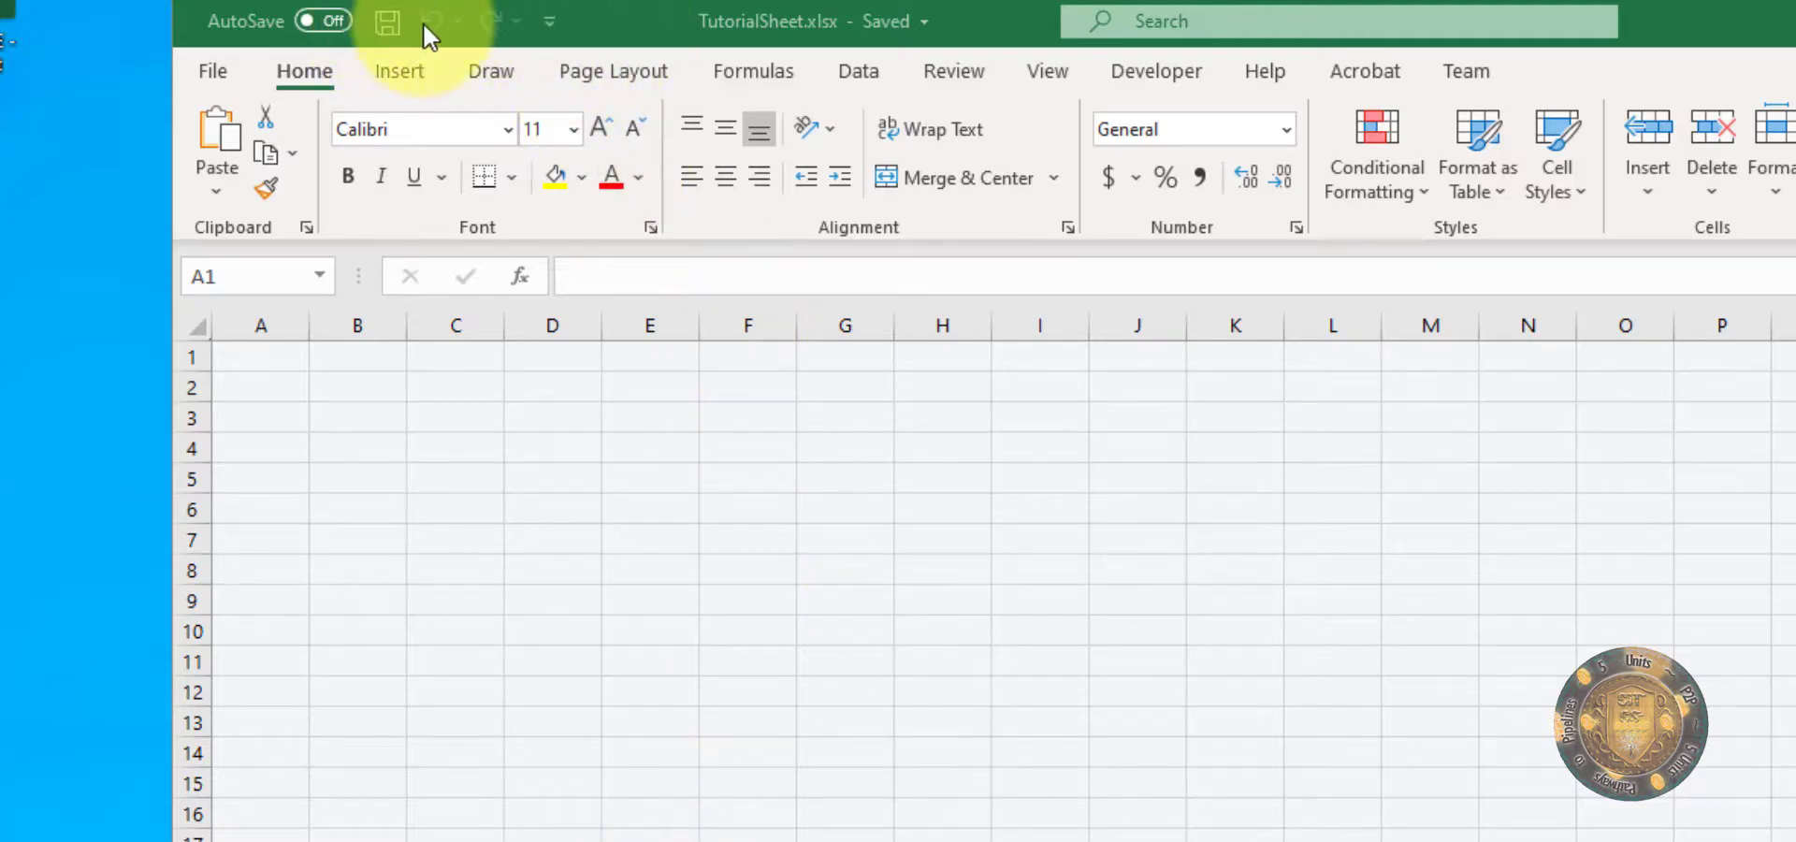
{"action": "left_click", "coordinate": [584, 24]}
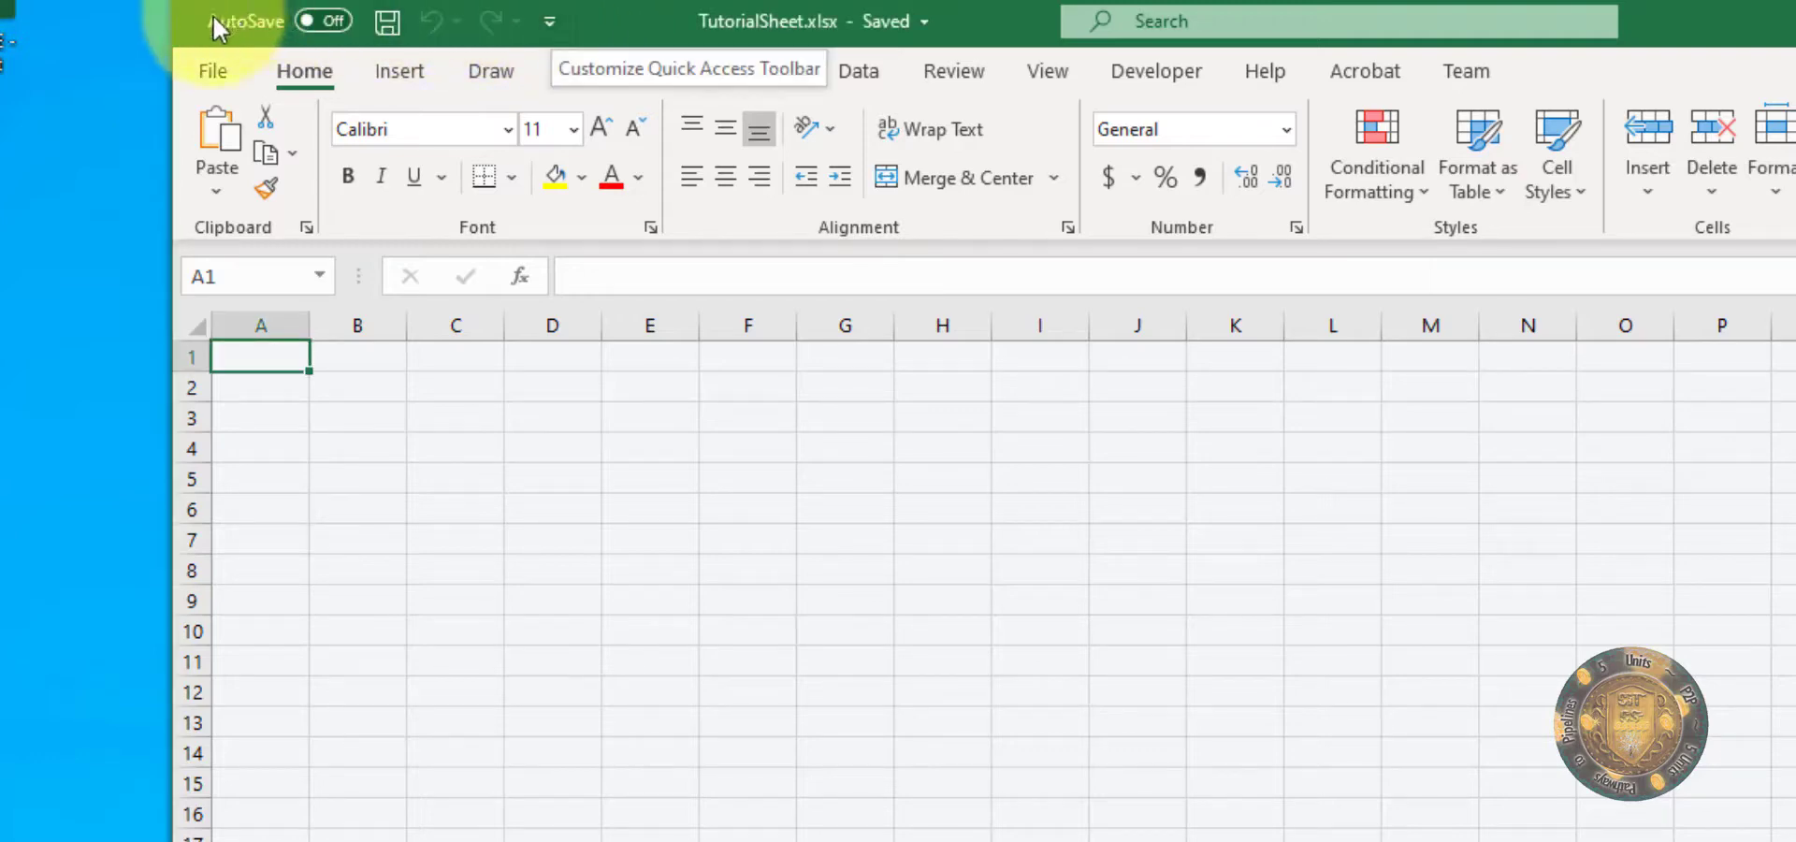
{"action": "left_click", "coordinate": [551, 21]}
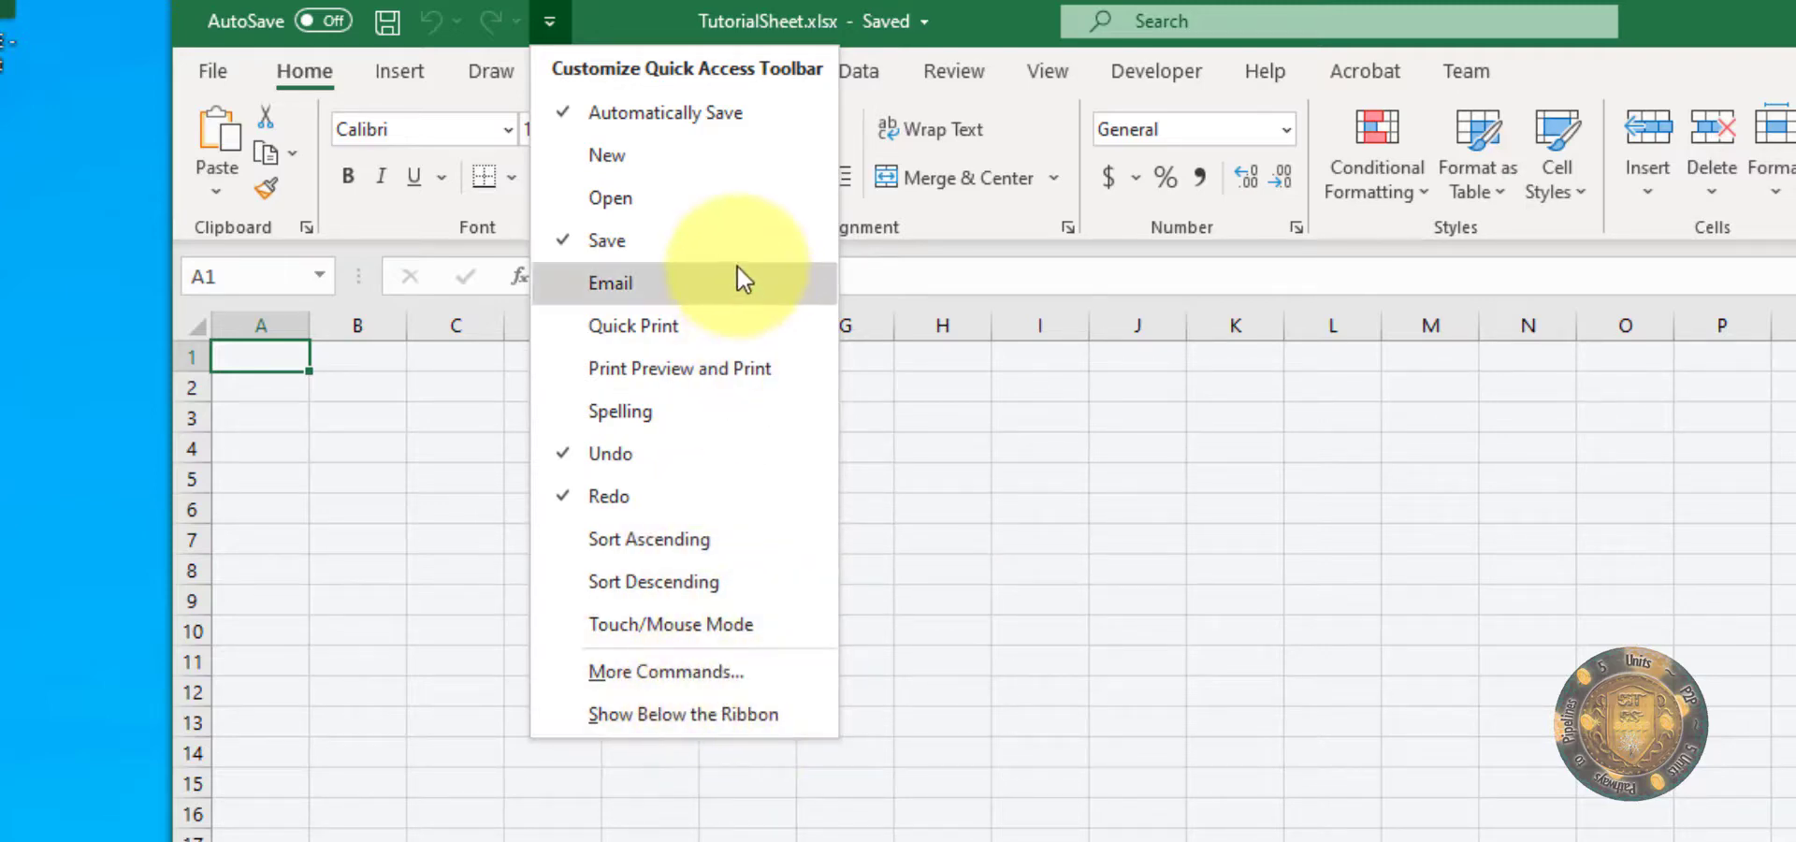
{"action": "left_click", "coordinate": [599, 156]}
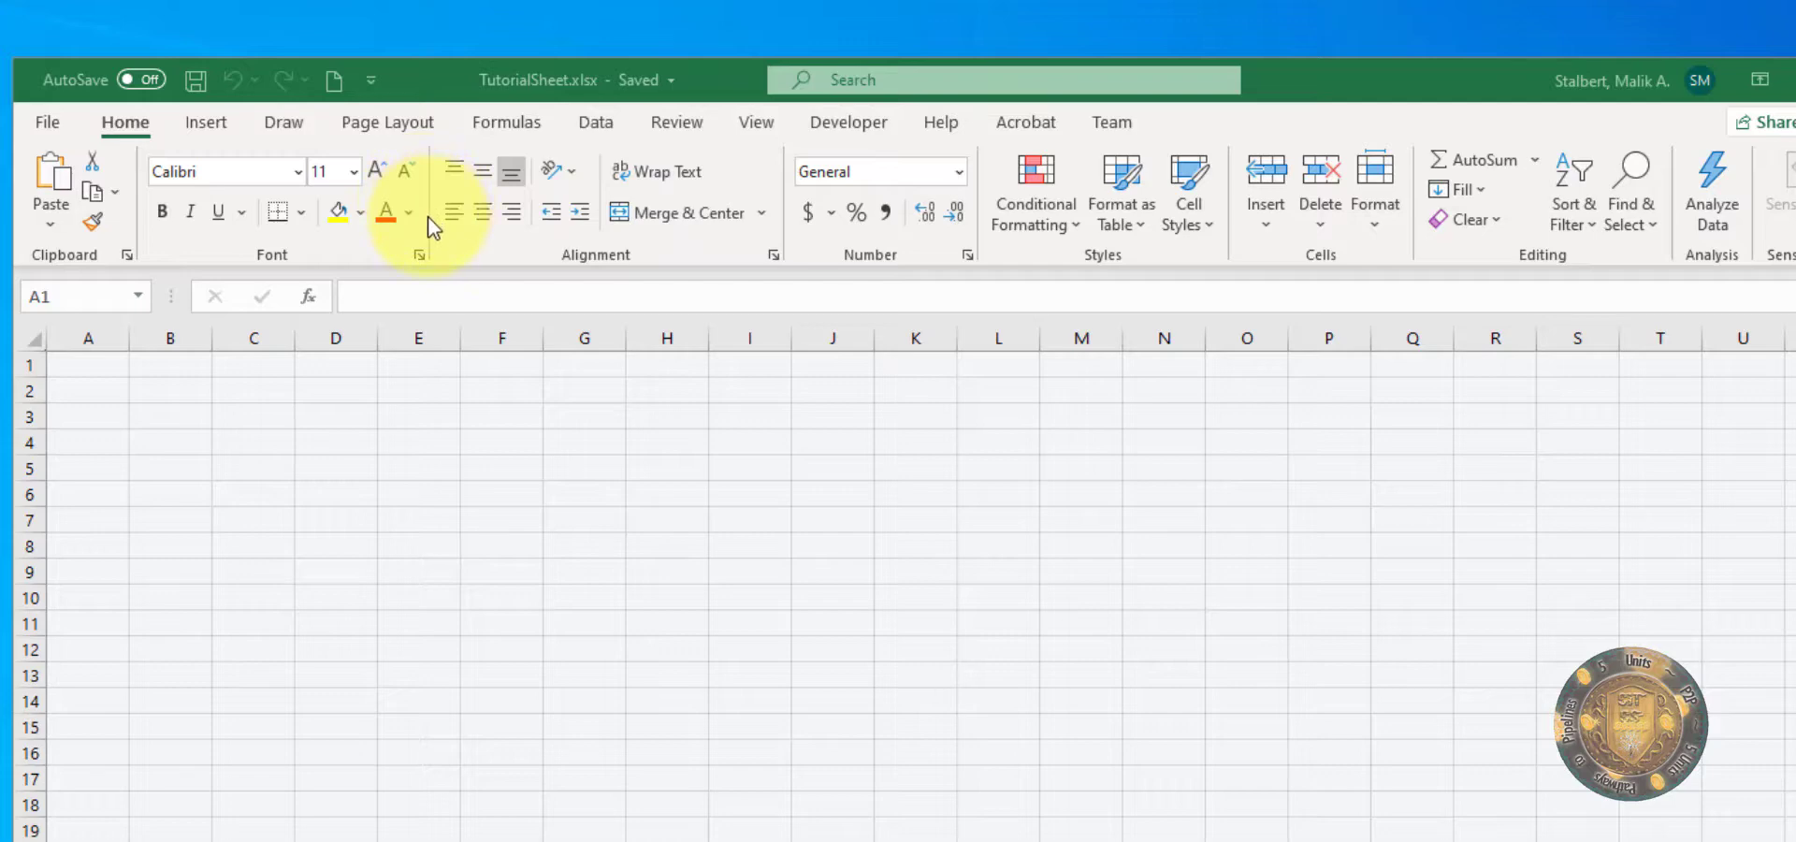
Step: Examine the Insert, Draw, Page Layout, Formulas, Data, Review, View, Developer, Help and Acrobat command sets, returning to the Home commands
{"action": "left_click", "coordinate": [222, 124]}
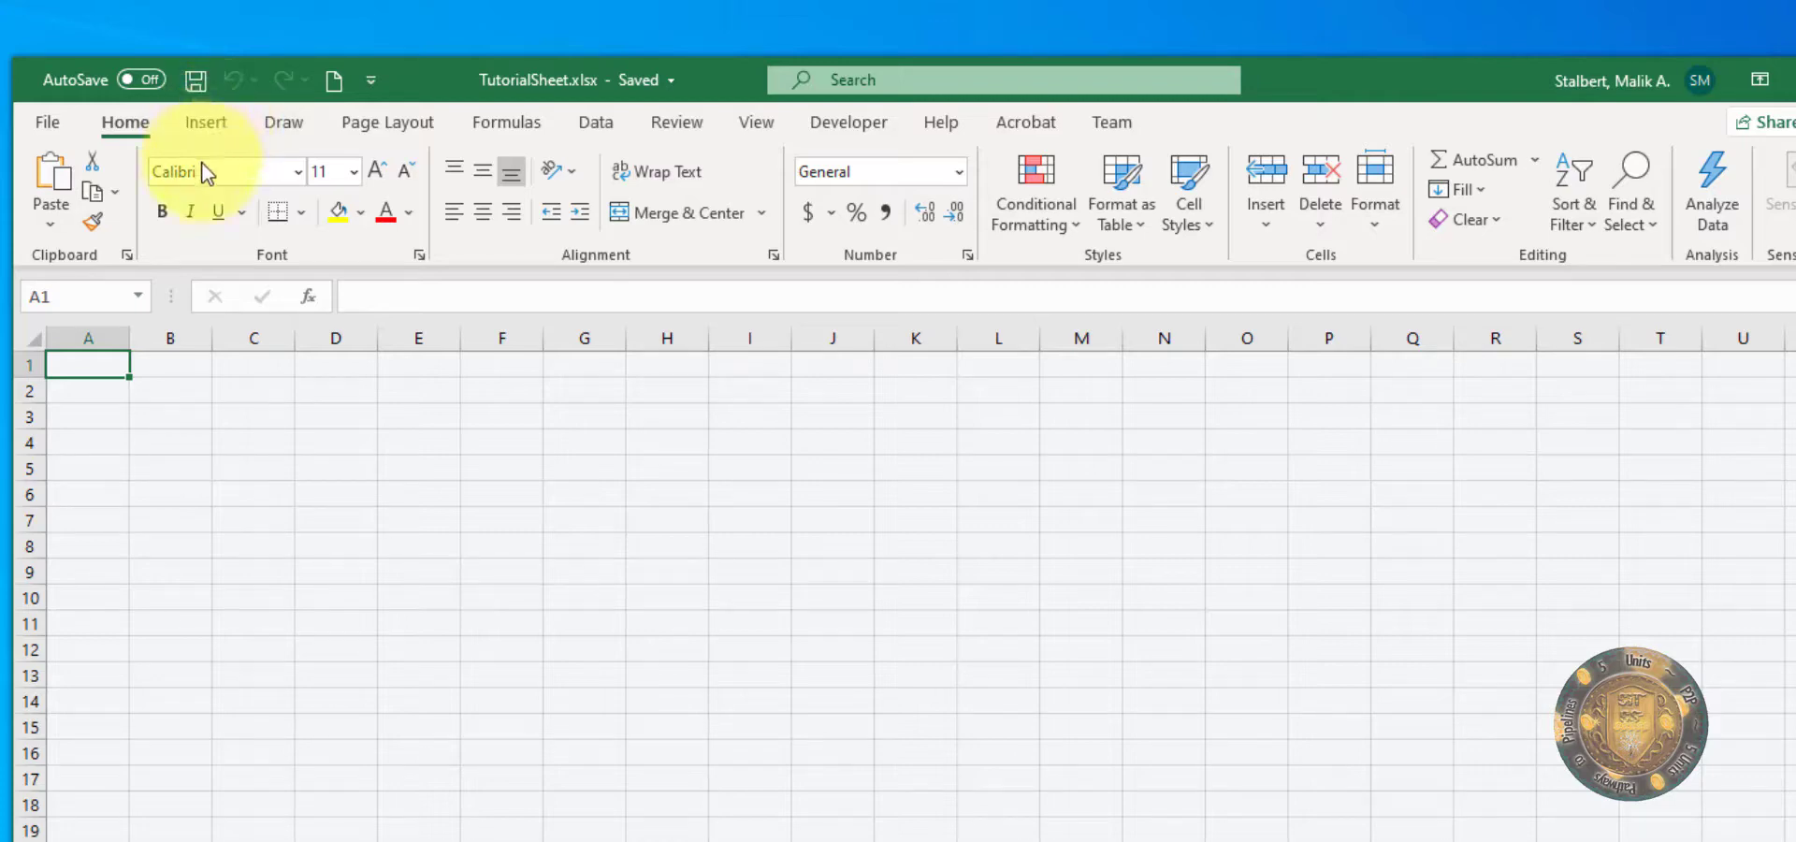
{"action": "left_click", "coordinate": [290, 126]}
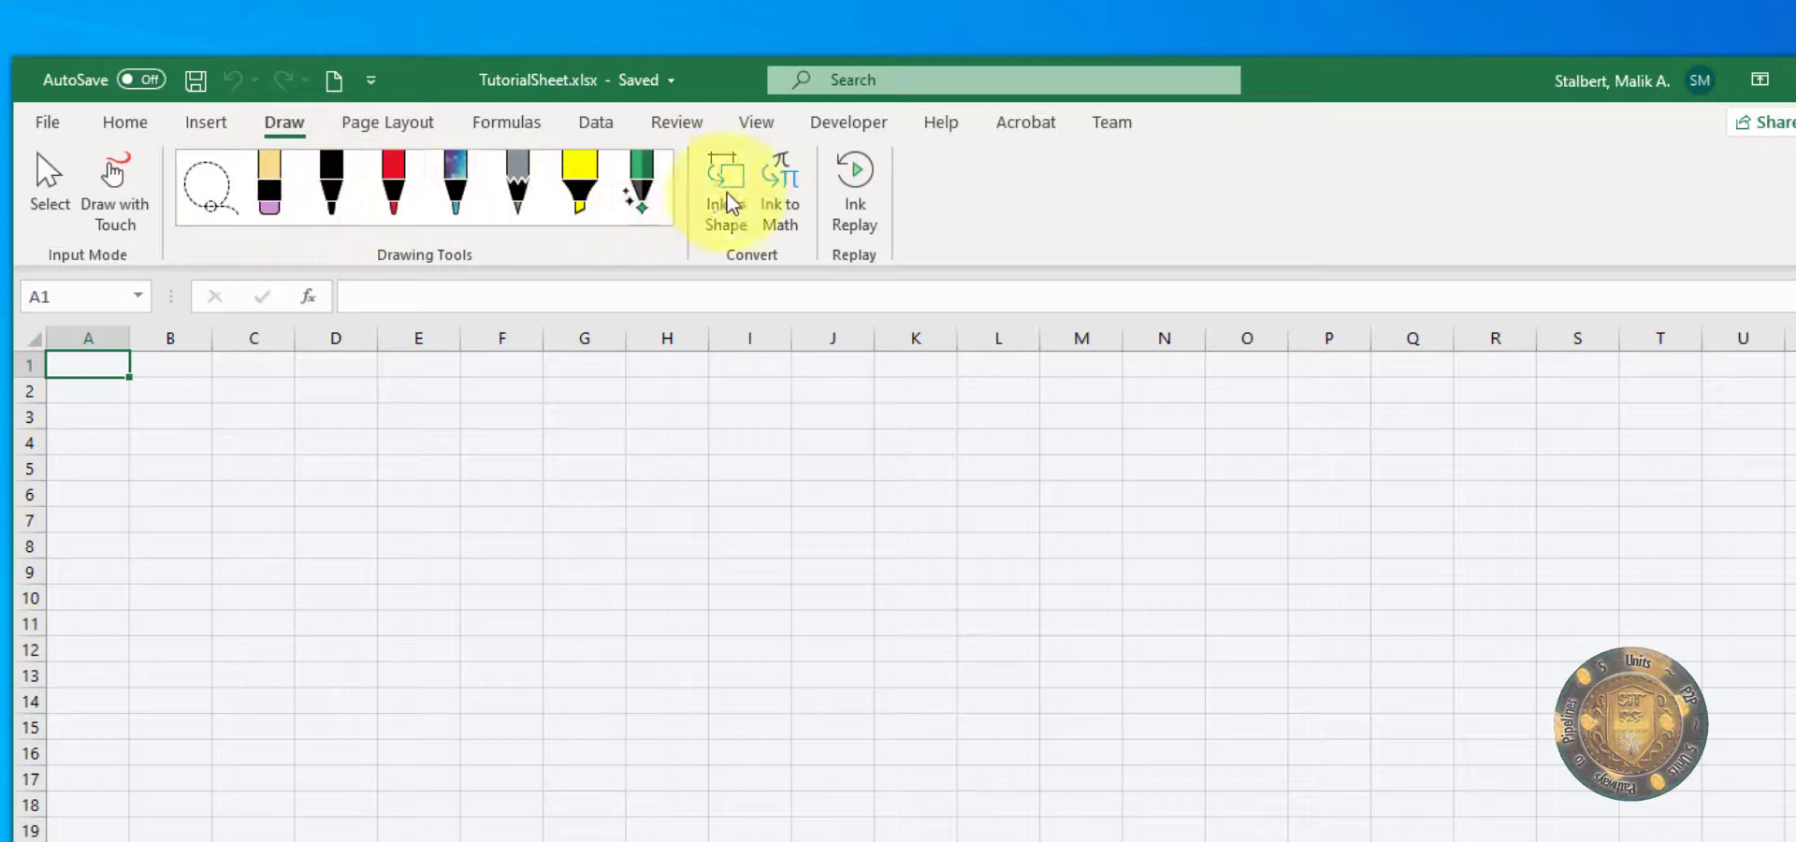
{"action": "left_click", "coordinate": [392, 127]}
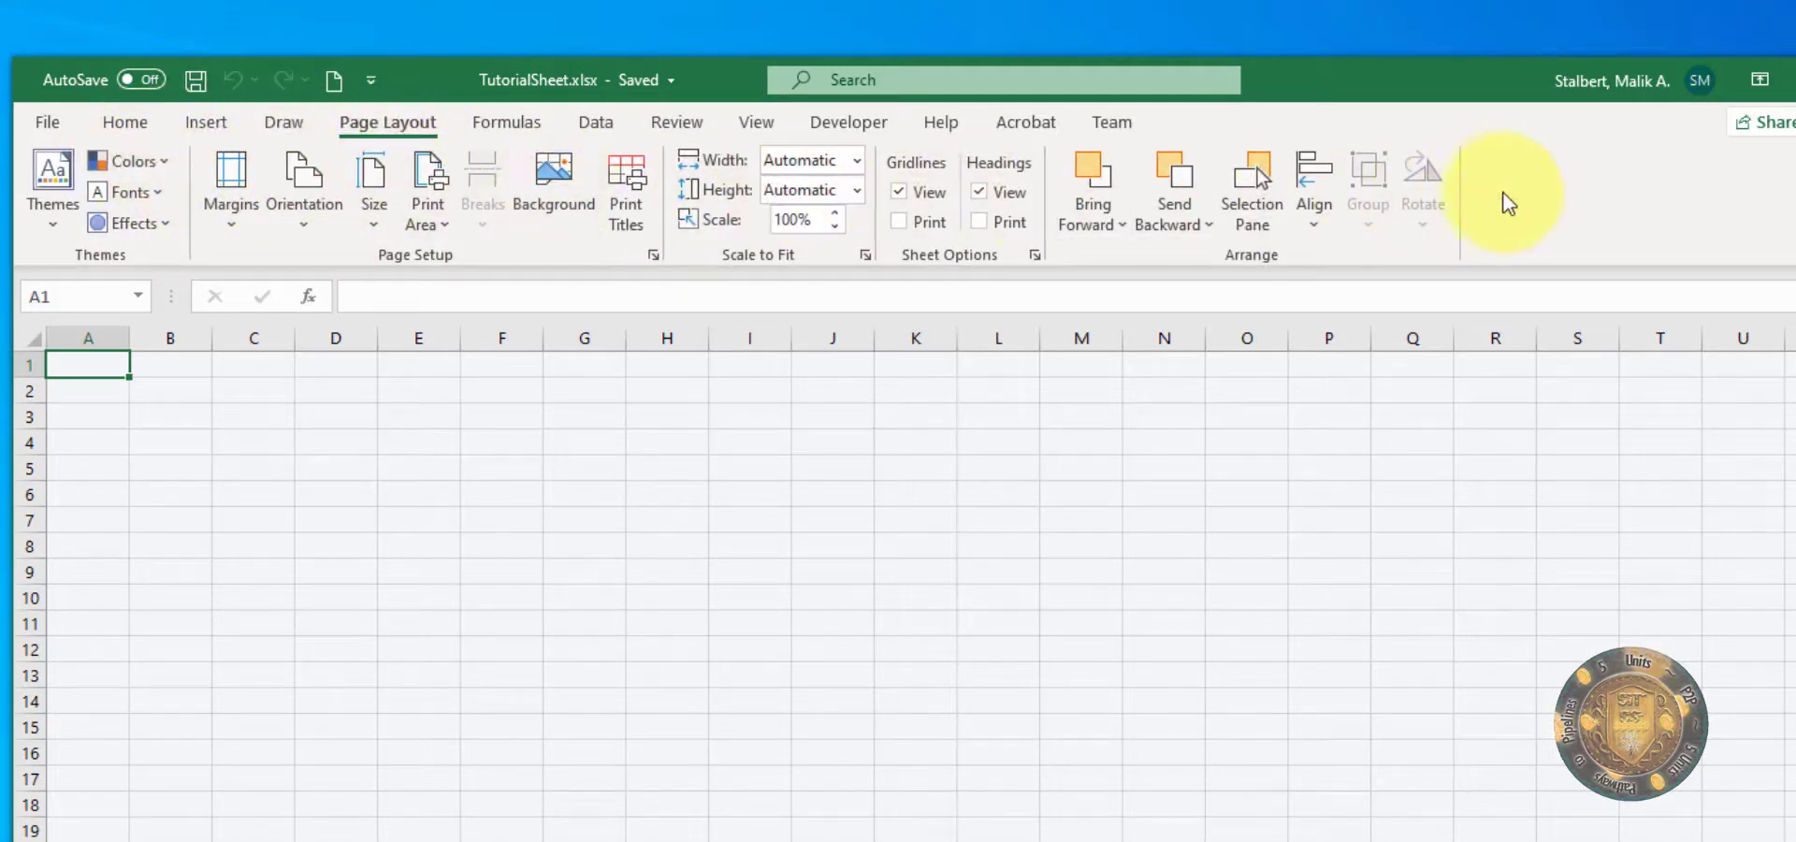
{"action": "left_click", "coordinate": [533, 122]}
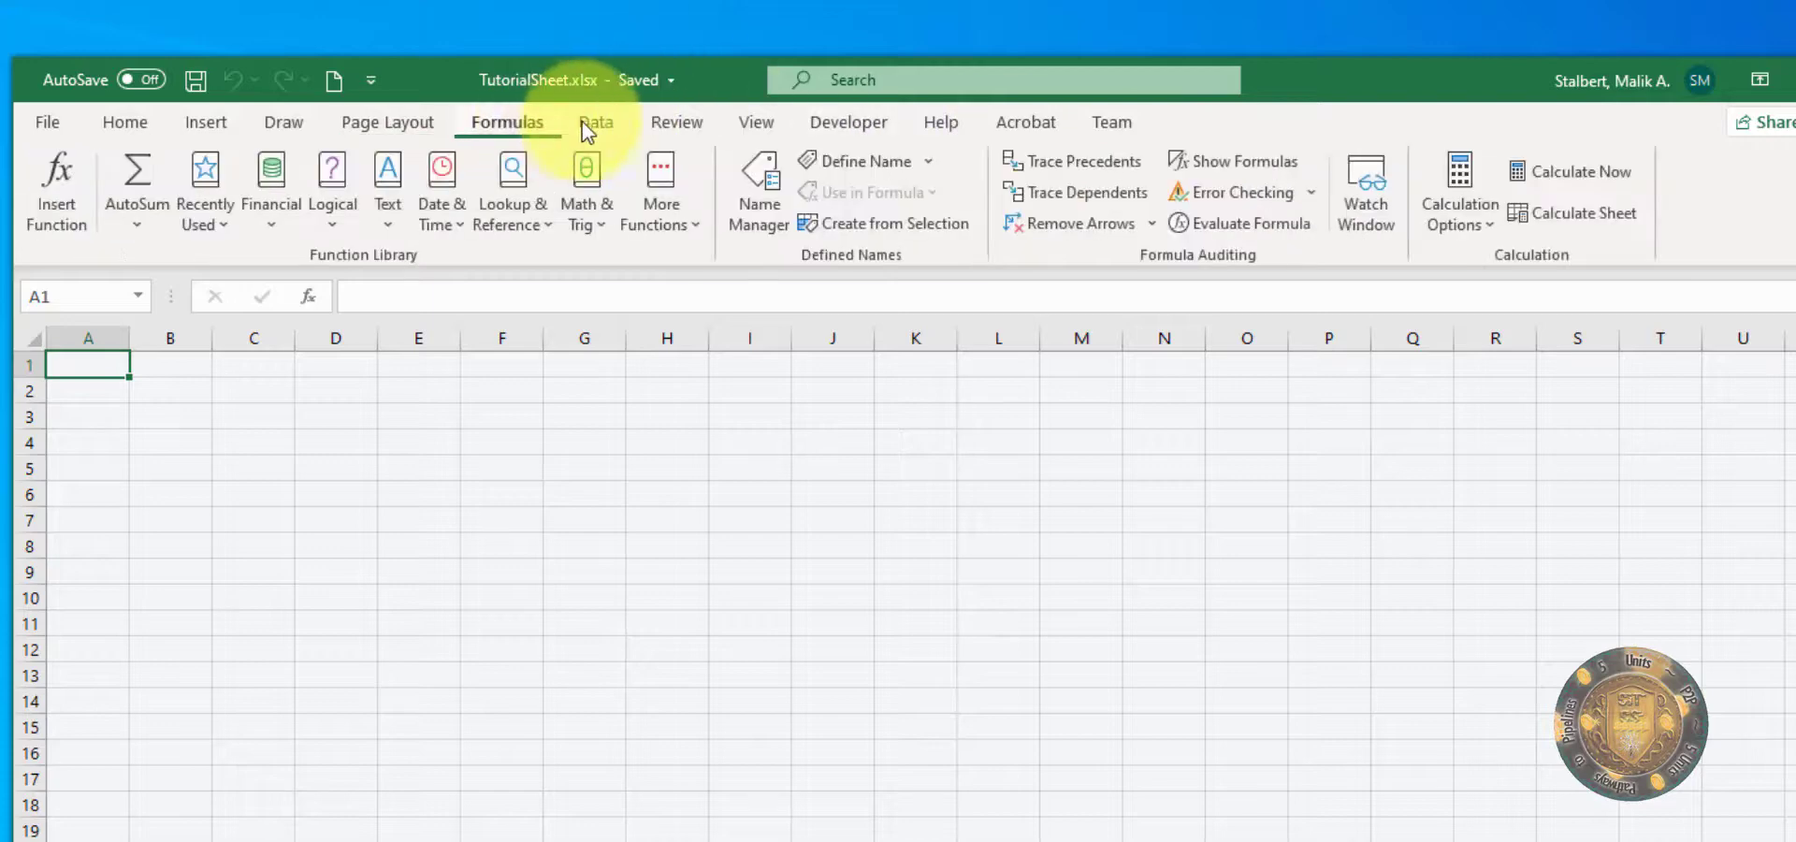
{"action": "left_click", "coordinate": [596, 121]}
{"action": "left_click", "coordinate": [672, 126]}
{"action": "left_click", "coordinate": [760, 126]}
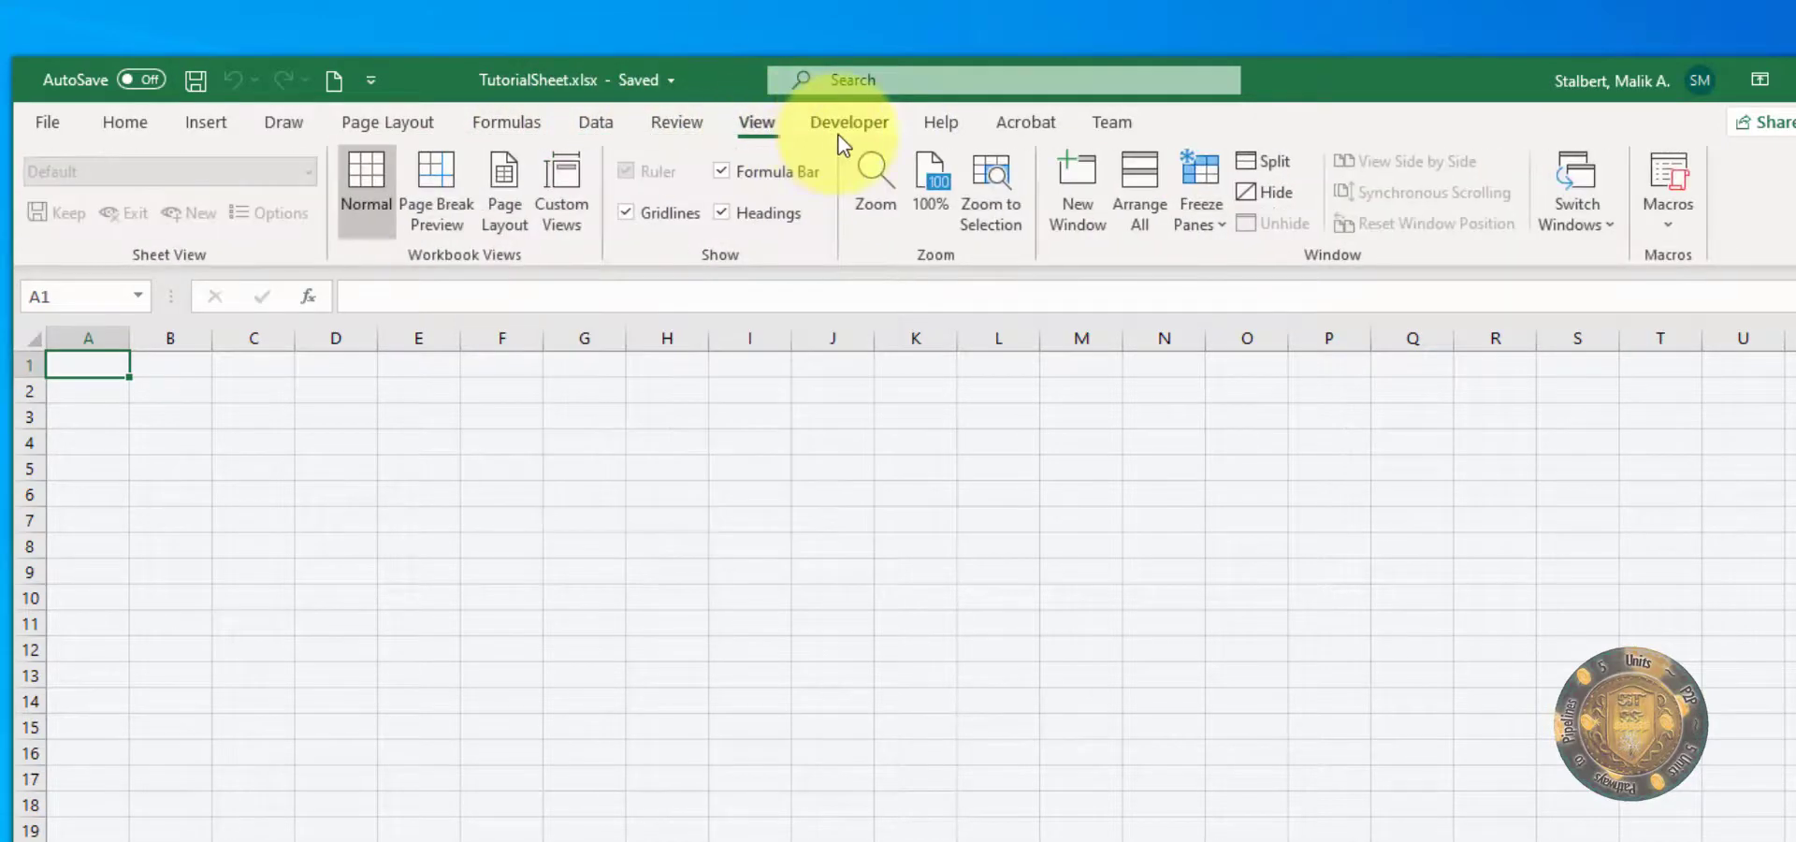
{"action": "left_click", "coordinate": [847, 126]}
{"action": "left_click", "coordinate": [945, 129]}
{"action": "left_click", "coordinate": [1024, 131]}
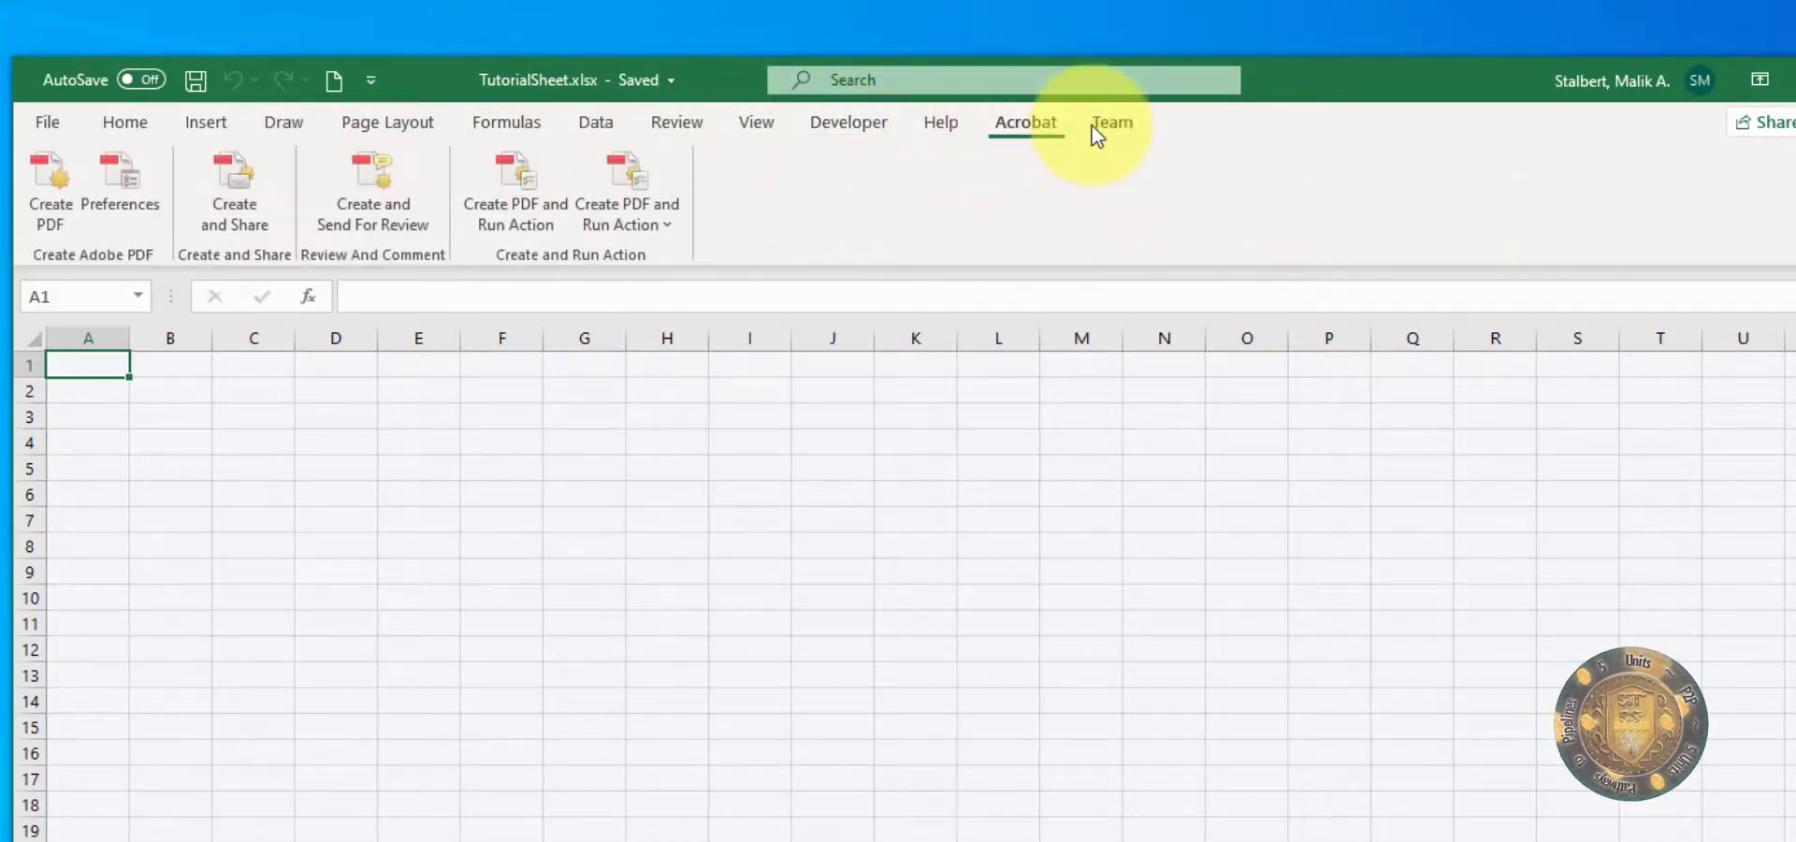
{"action": "left_click", "coordinate": [206, 122]}
{"action": "left_click", "coordinate": [126, 122]}
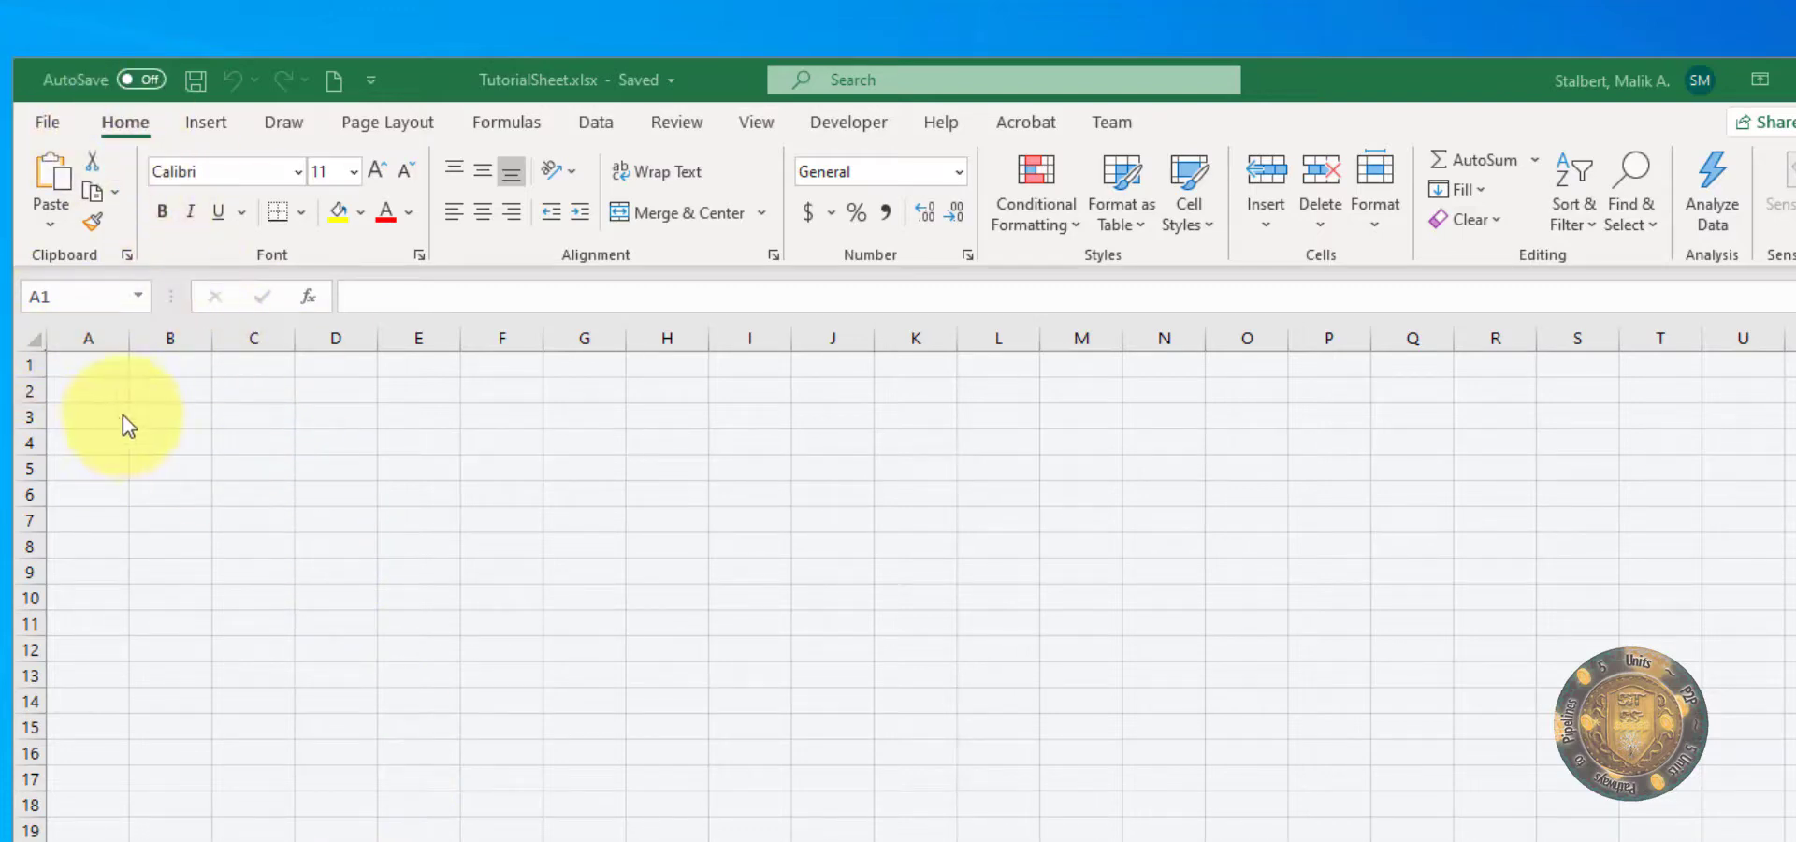
Step: Enter the letters a, b, c, d, e and f in cells A1 to A6, one letter per cell
{"action": "left_click", "coordinate": [113, 366]}
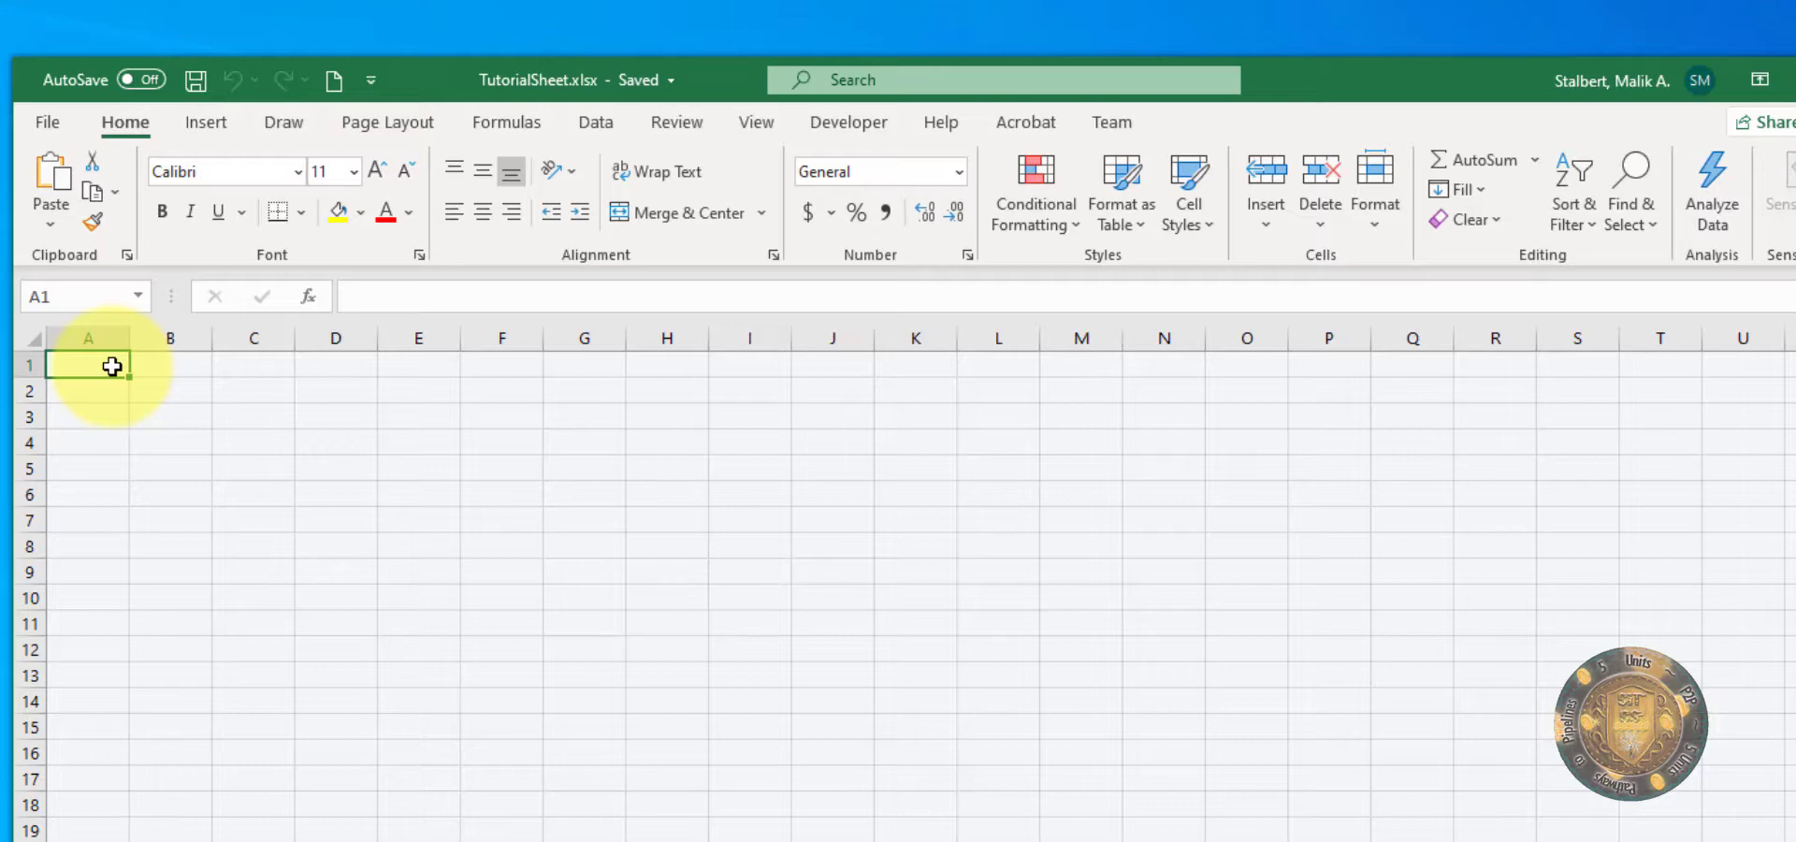
{"action": "type", "text": "a"}
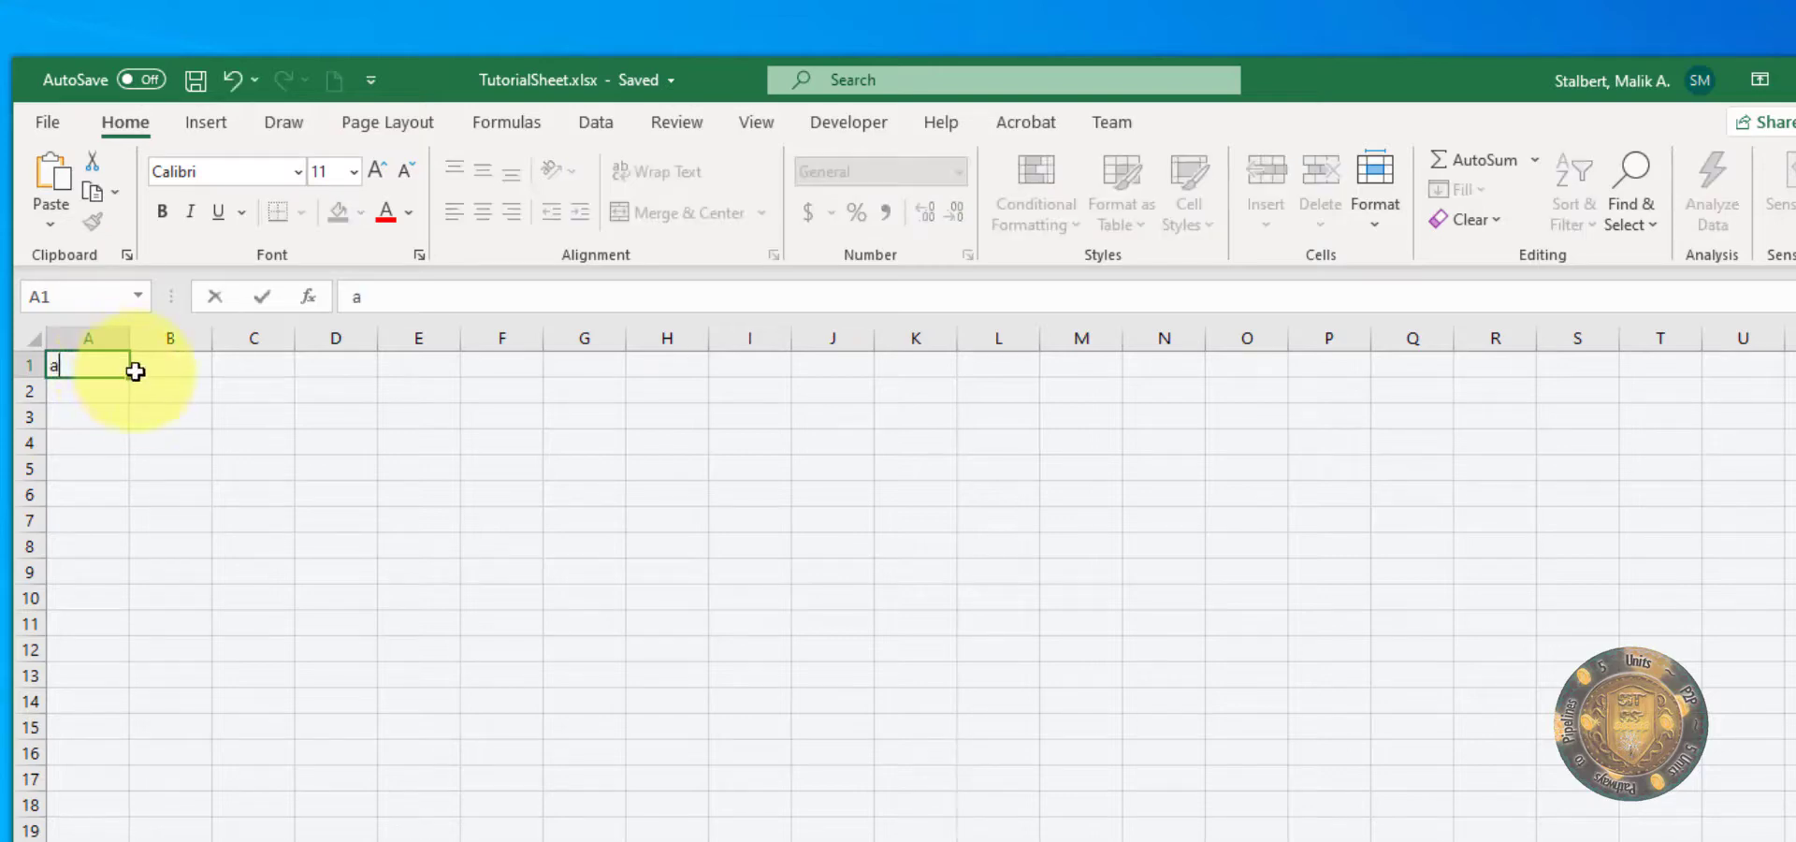
{"action": "left_click", "coordinate": [109, 390]}
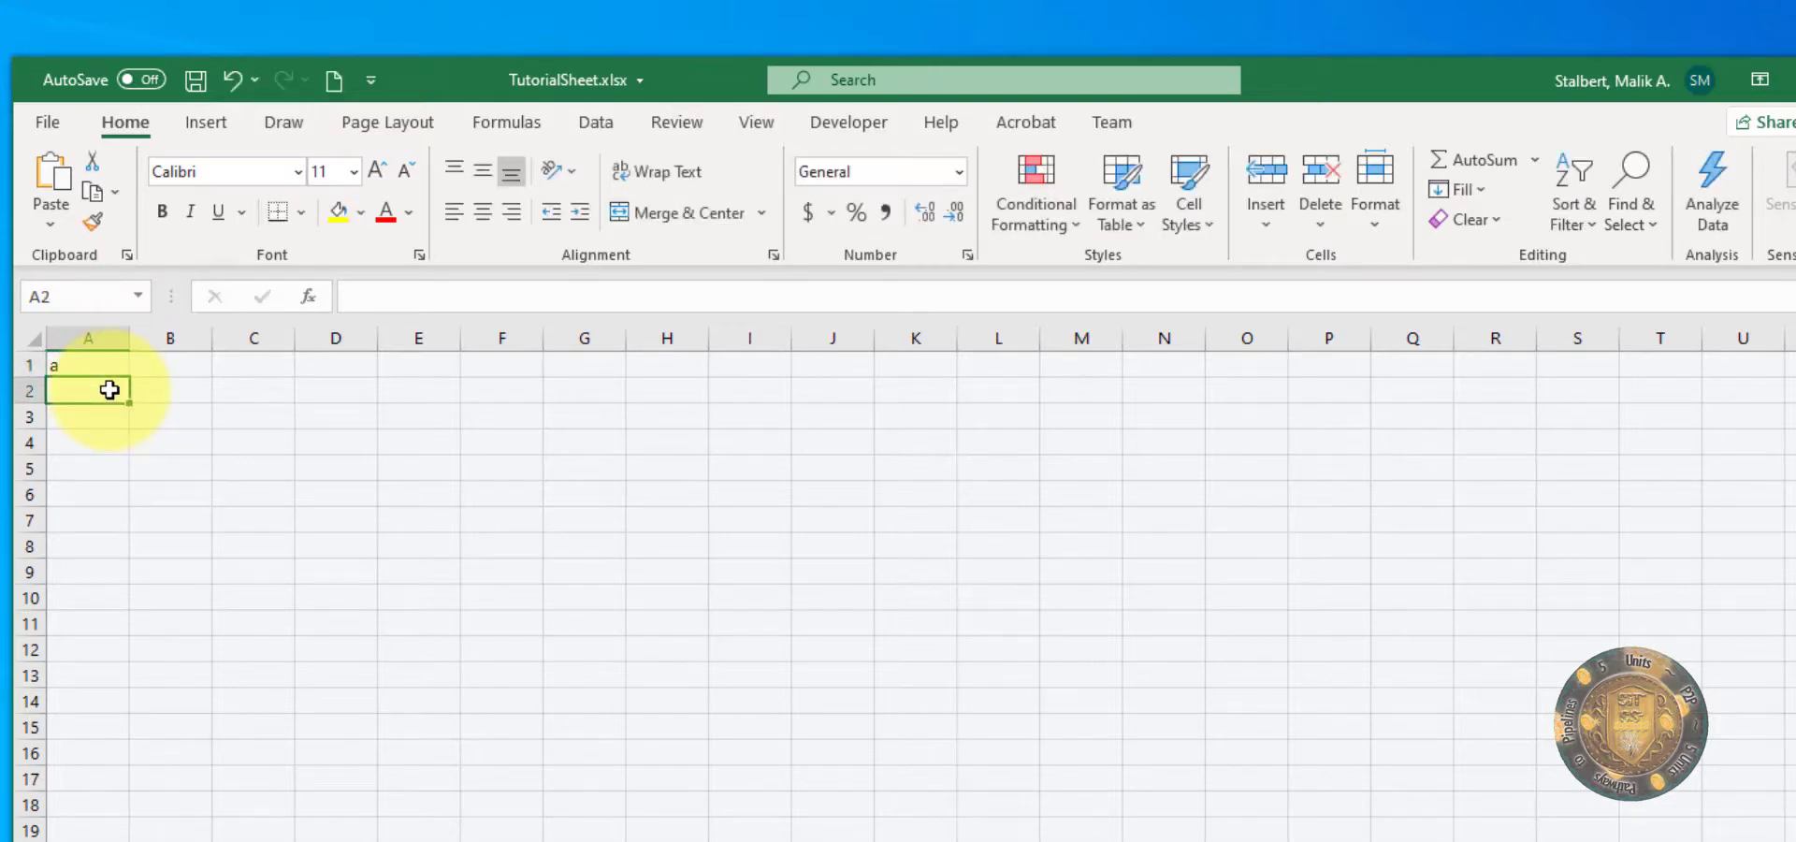
{"action": "type", "text": "b"}
{"action": "left_click", "coordinate": [103, 423]}
{"action": "type", "text": "c"}
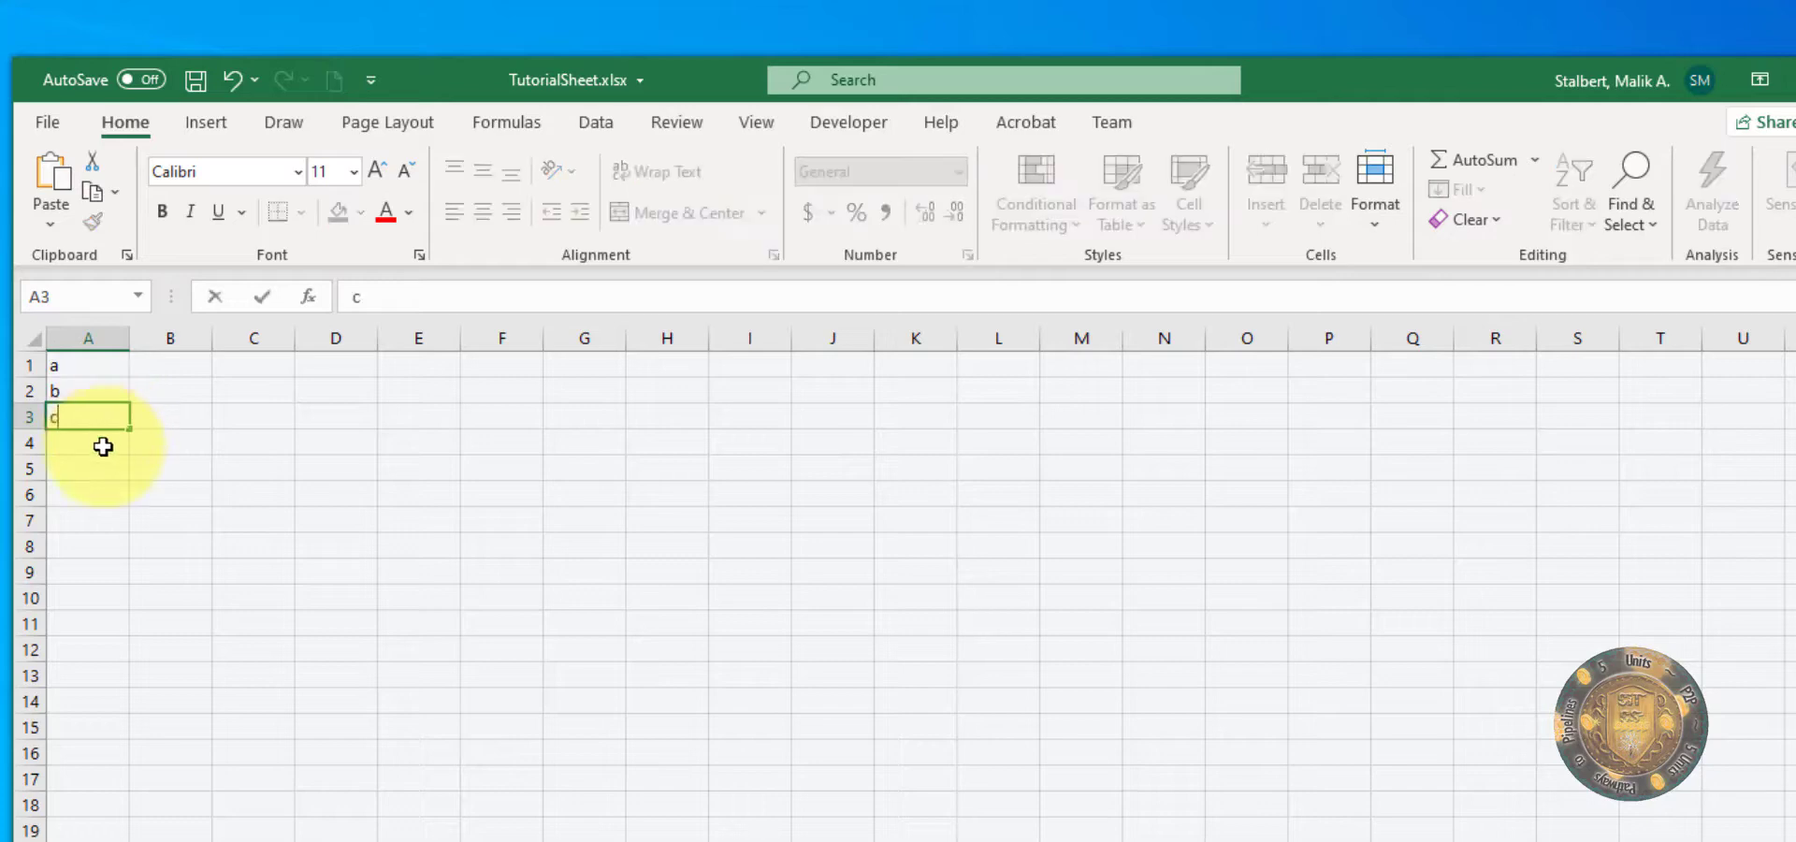
{"action": "left_click", "coordinate": [103, 447]}
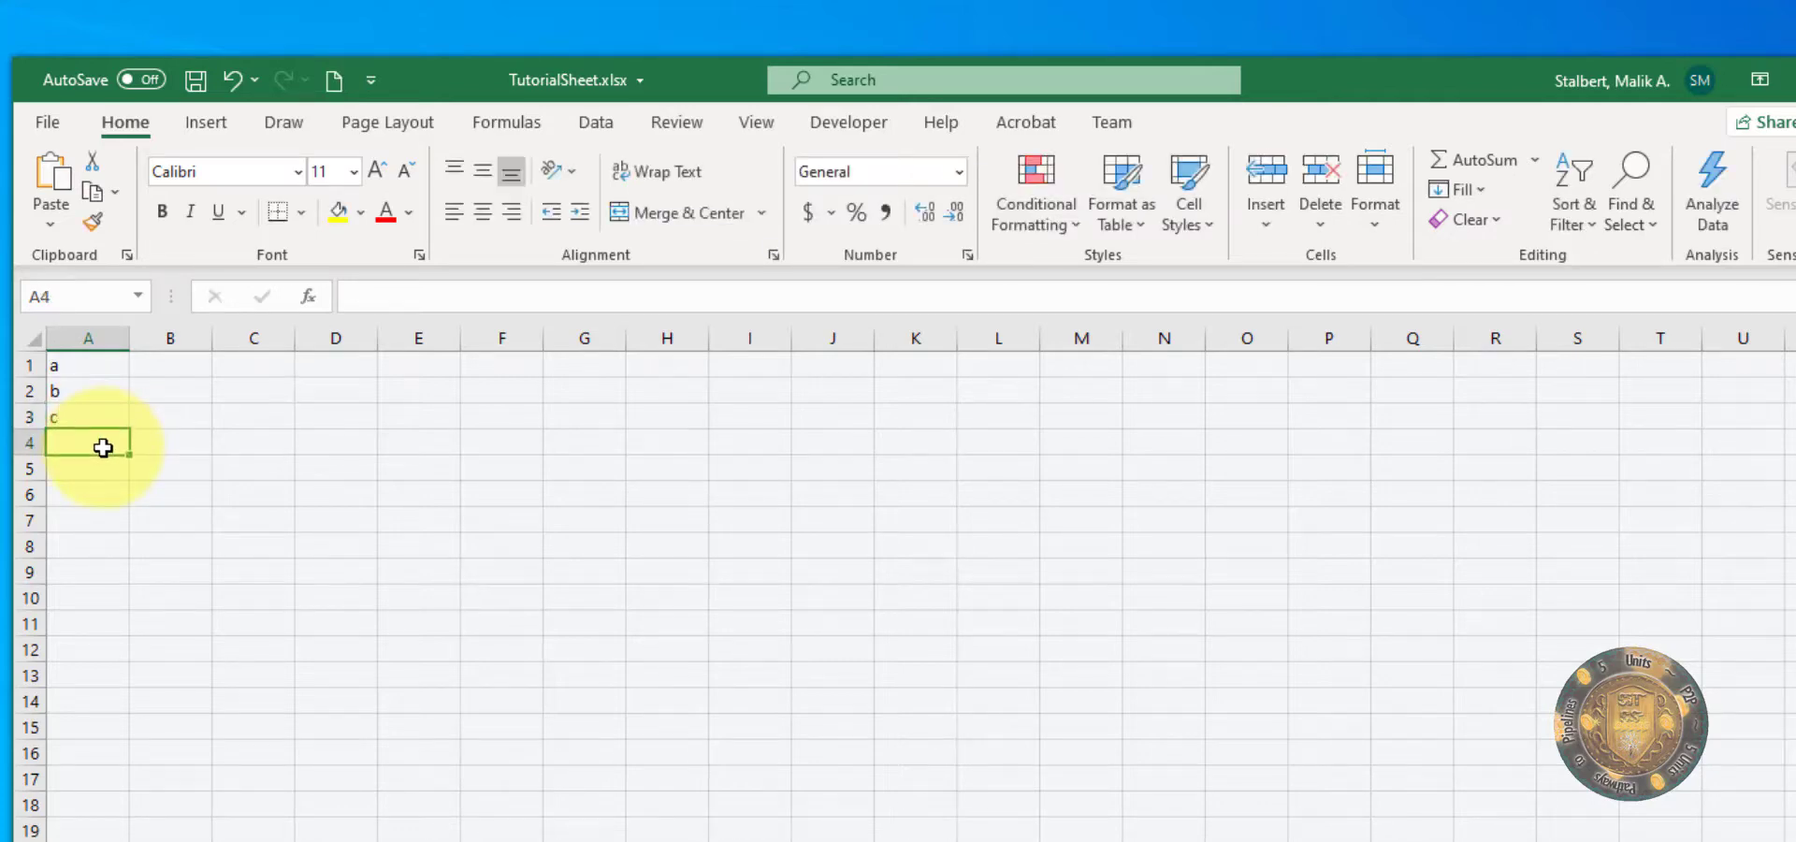
{"action": "type", "text": "d"}
{"action": "left_click", "coordinate": [110, 470]}
{"action": "type", "text": "e"}
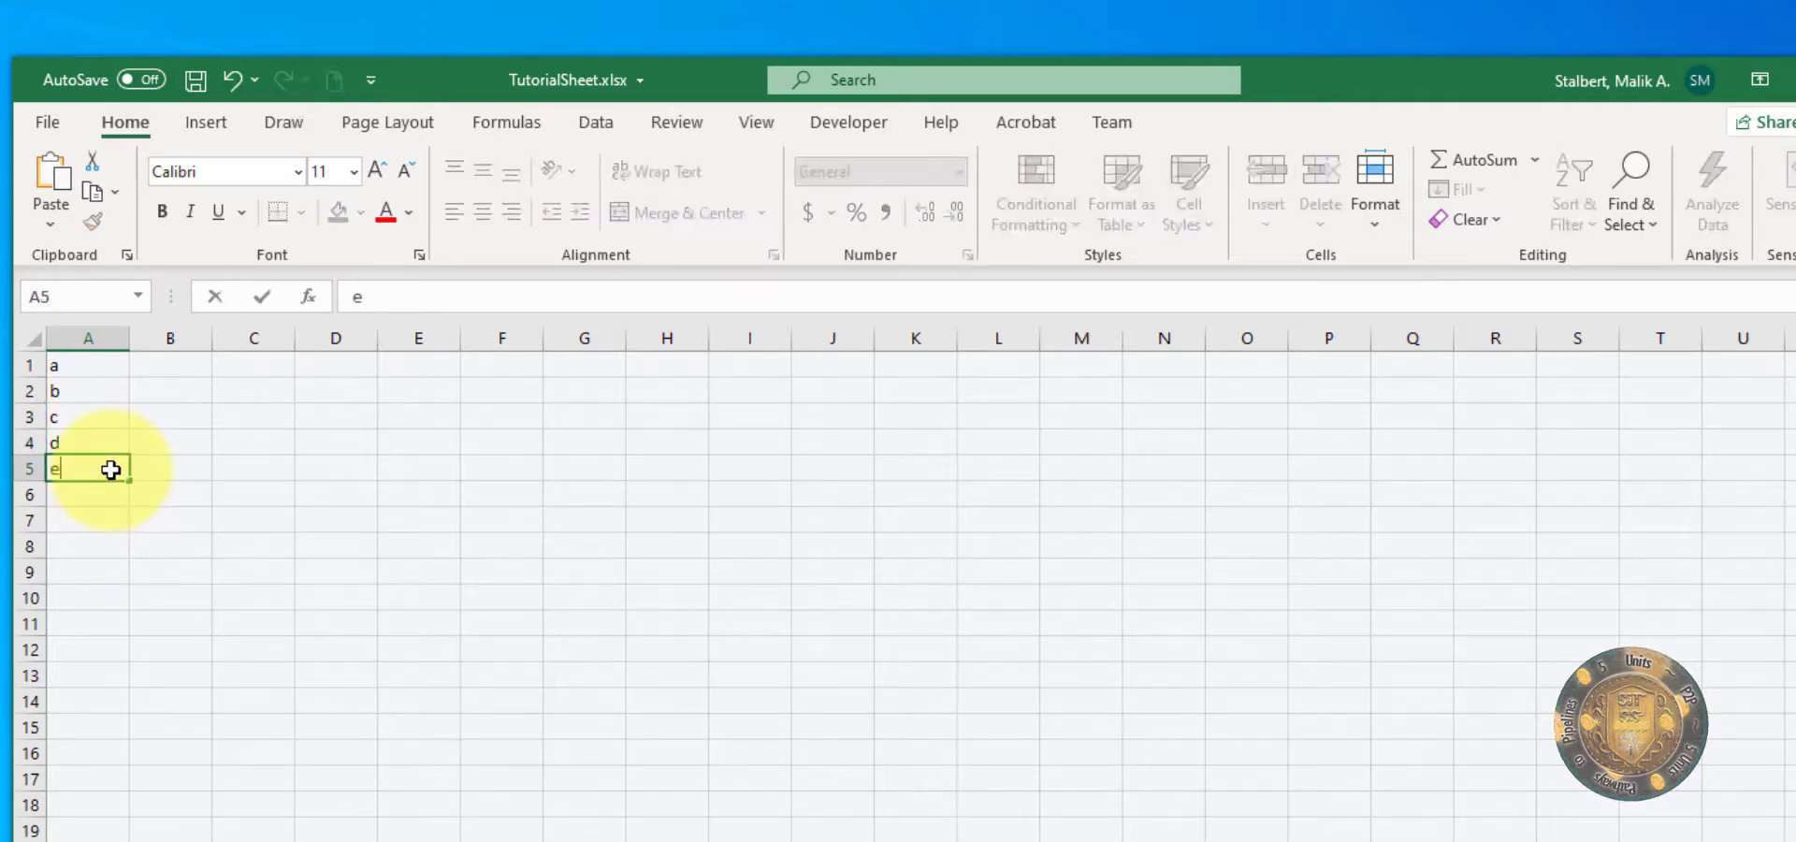
{"action": "left_click", "coordinate": [85, 495]}
{"action": "type", "text": "f"}
{"action": "left_click", "coordinate": [232, 516]}
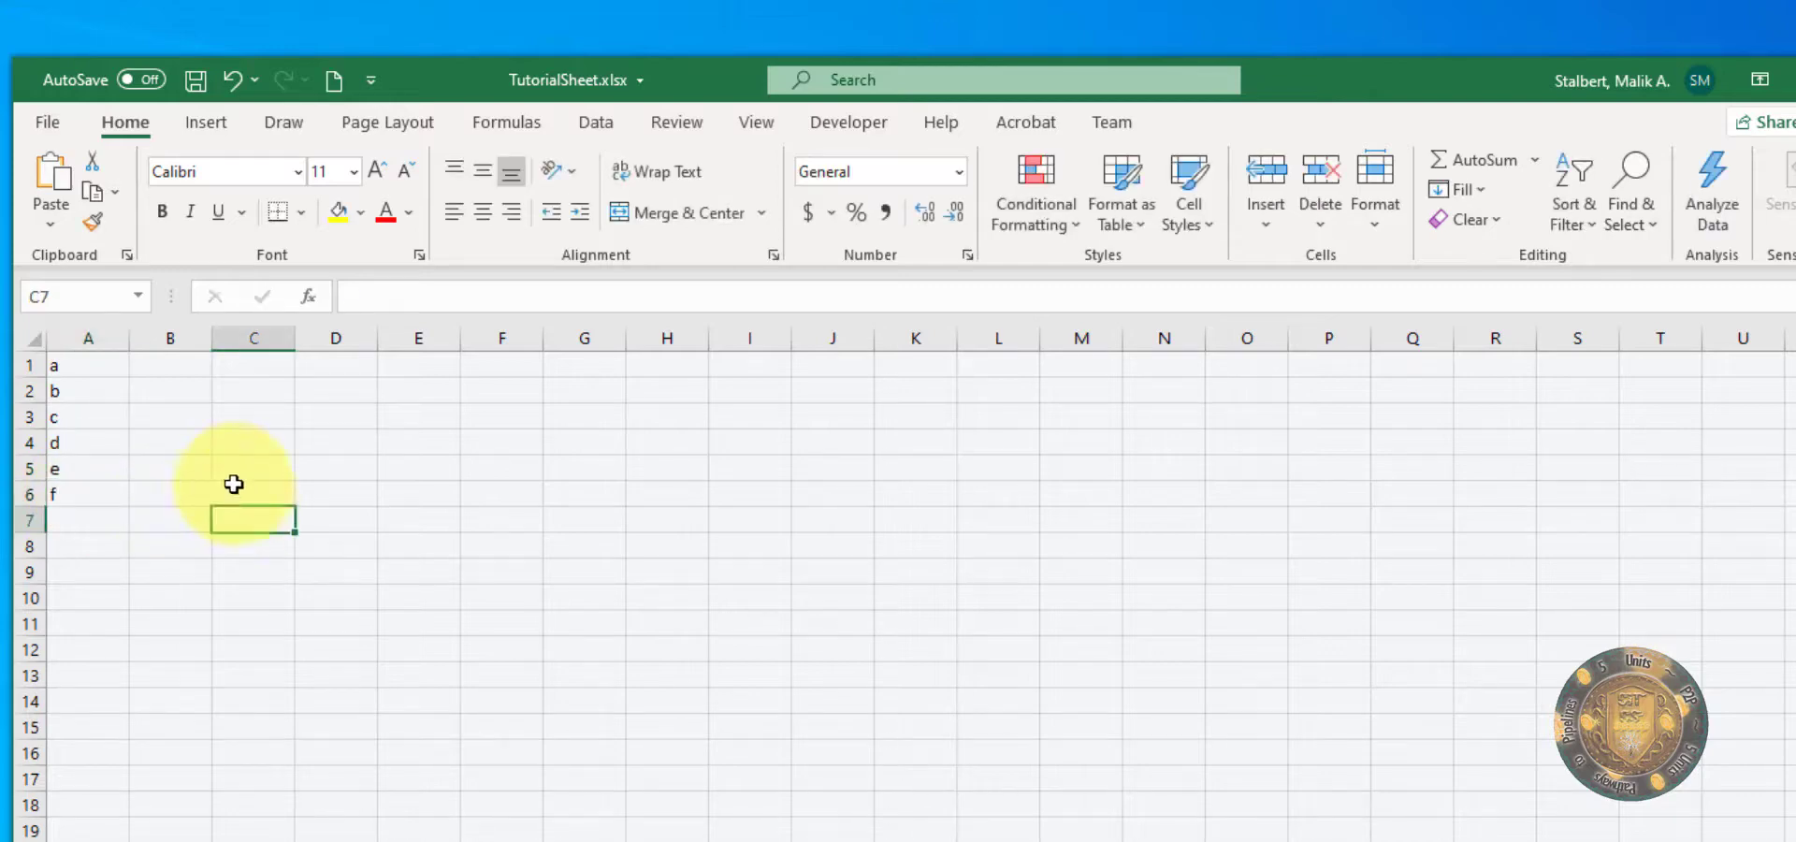
Step: Copy the contents of cell A1 into cell D1
{"action": "left_click", "coordinate": [104, 368]}
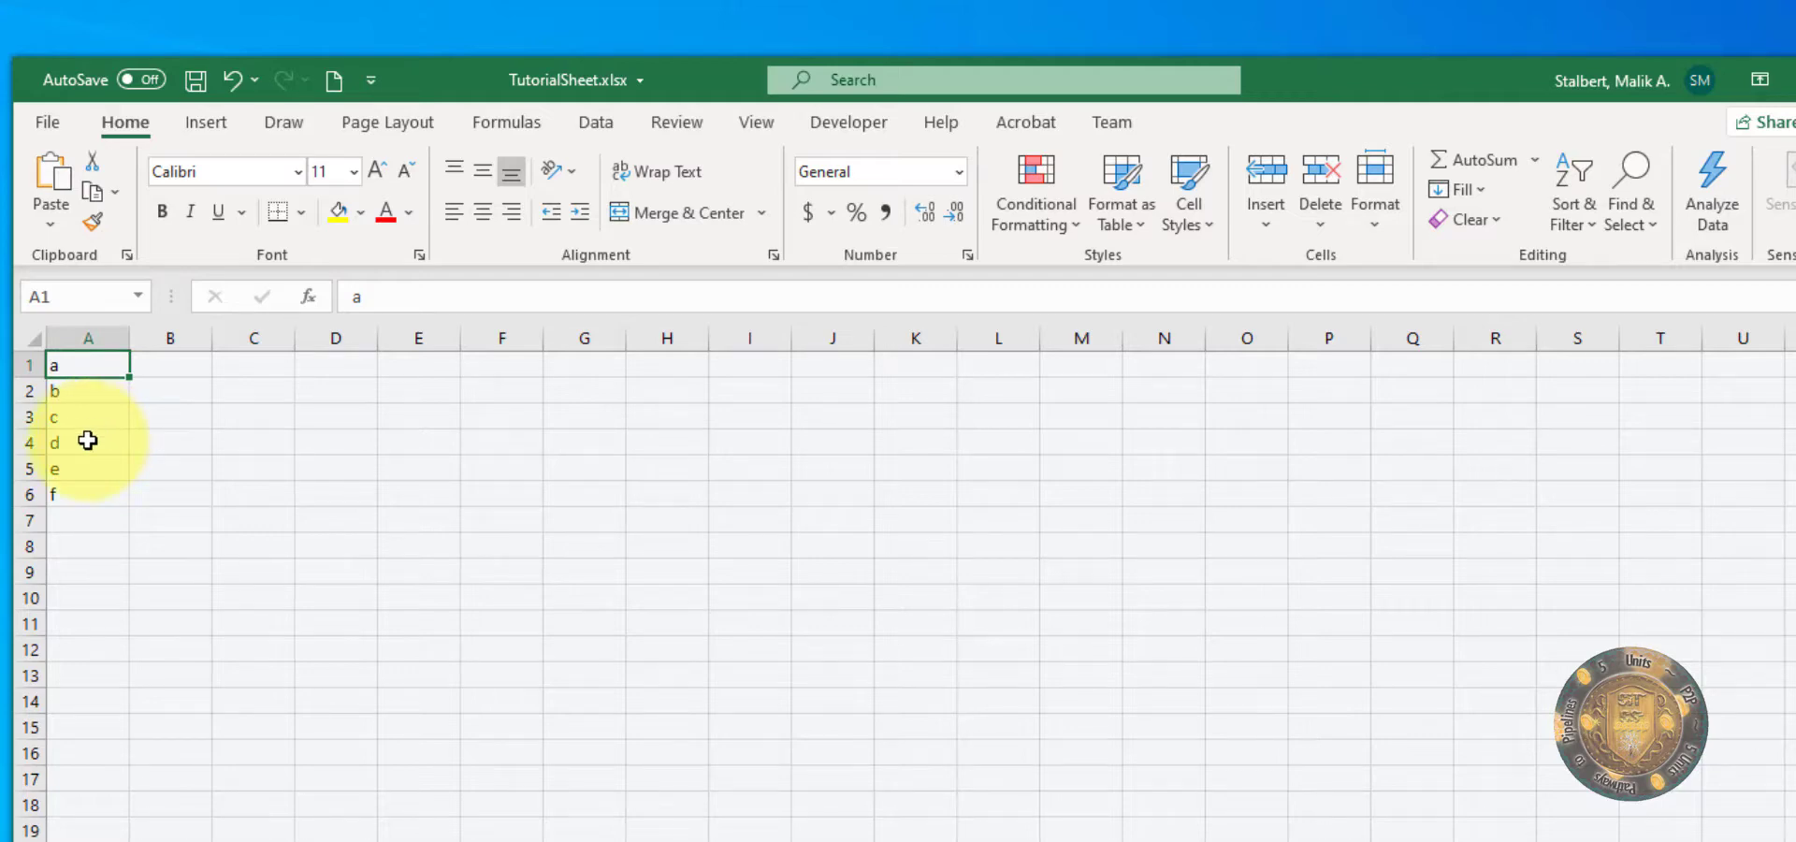
{"action": "key", "text": "ctrl+c"}
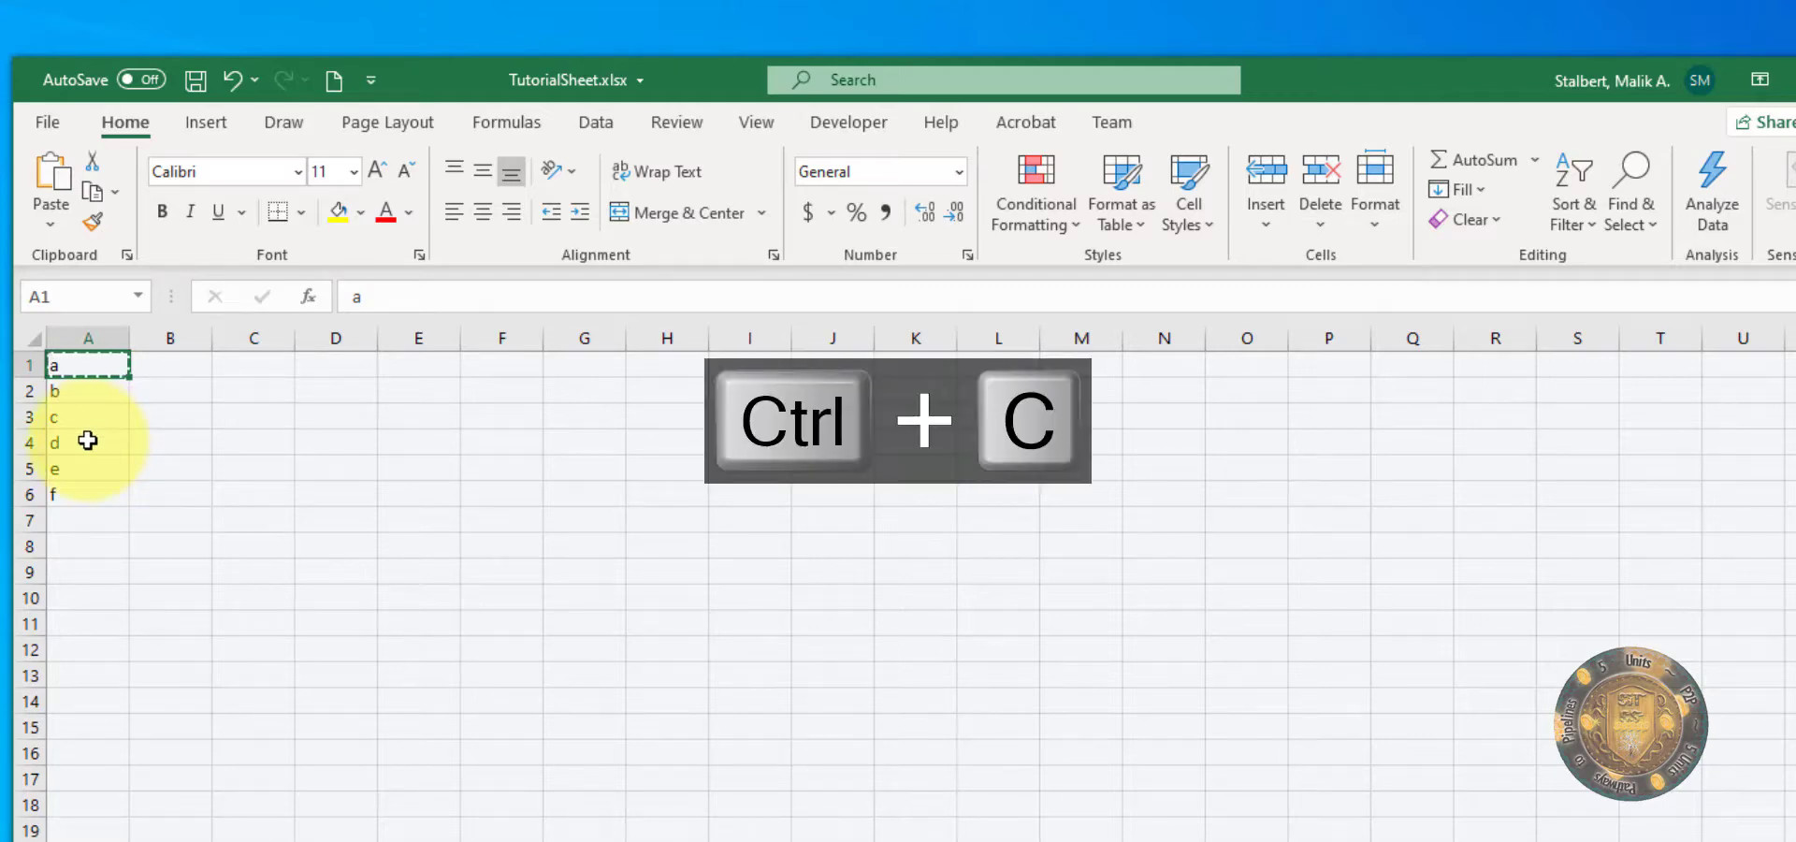
{"action": "left_click", "coordinate": [334, 365]}
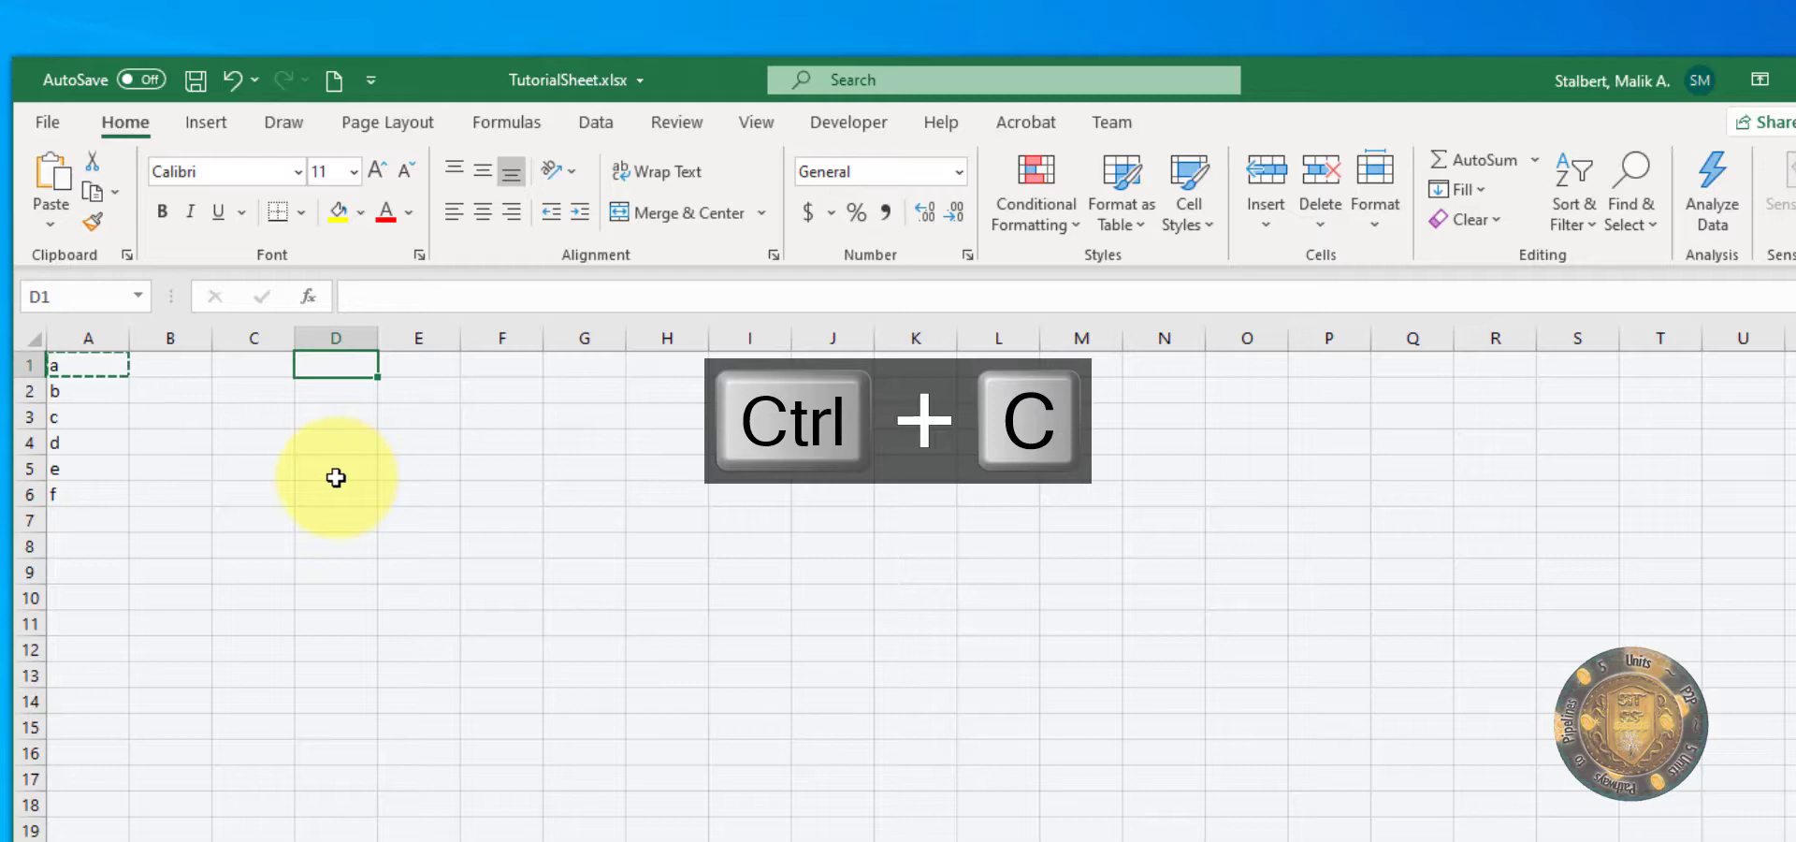
{"action": "key", "text": "ctrl+v"}
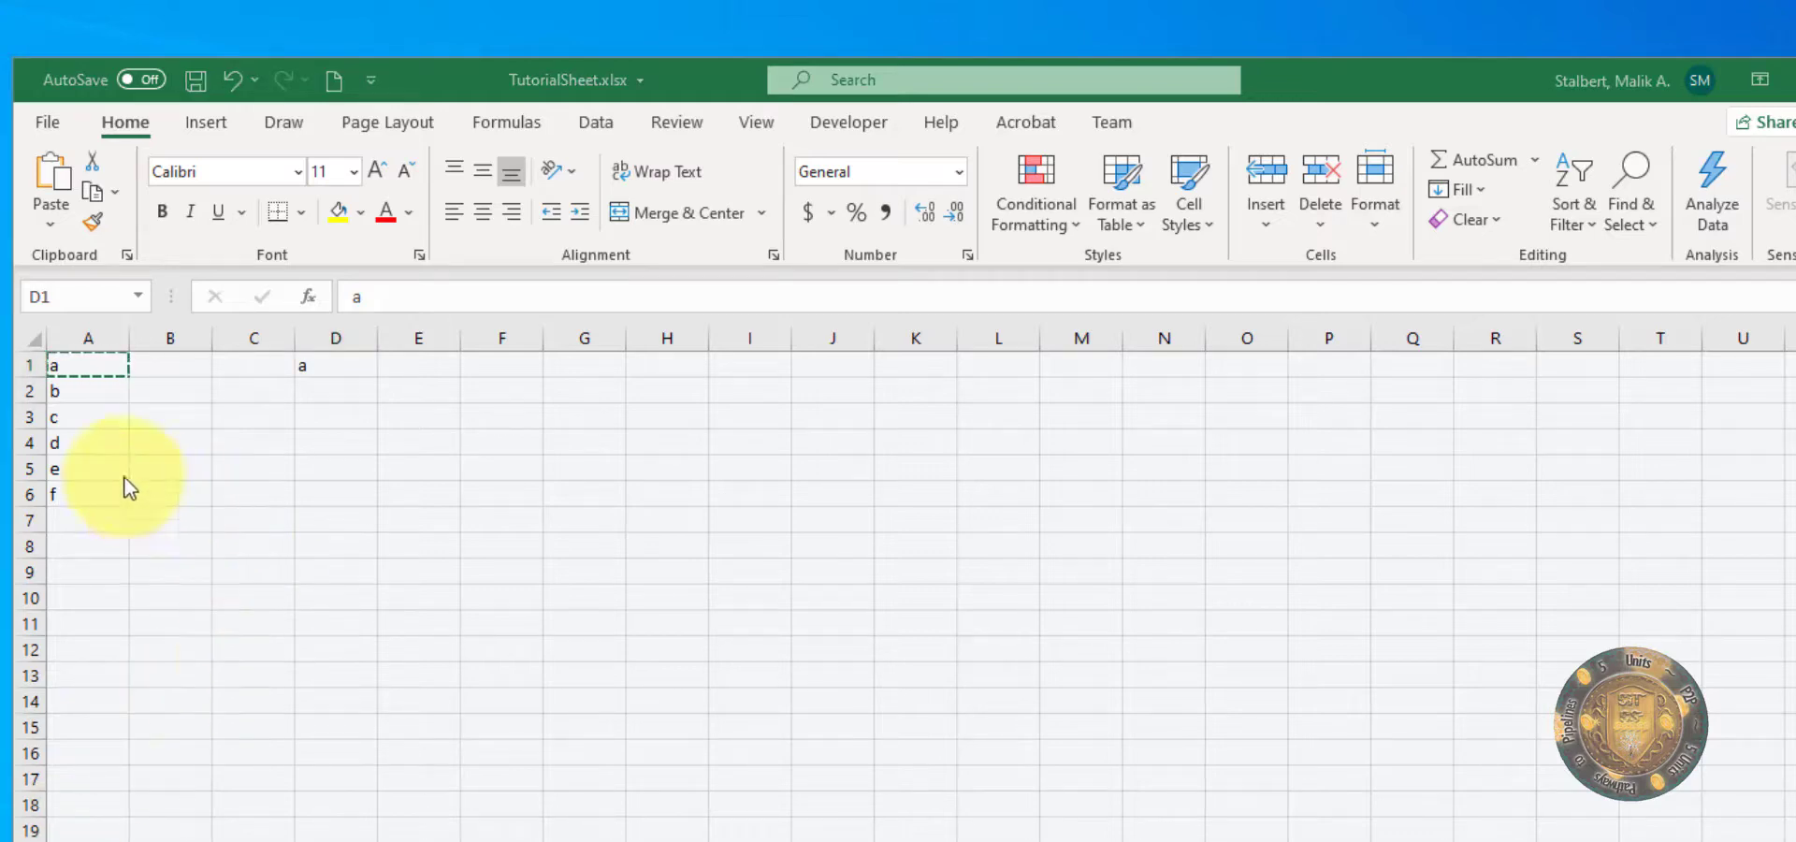
Step: Copy the whole range A1:A6 and paste it into column D starting at D1
{"action": "left_click_drag", "start_coordinate": [128, 496], "coordinate": [78, 357]}
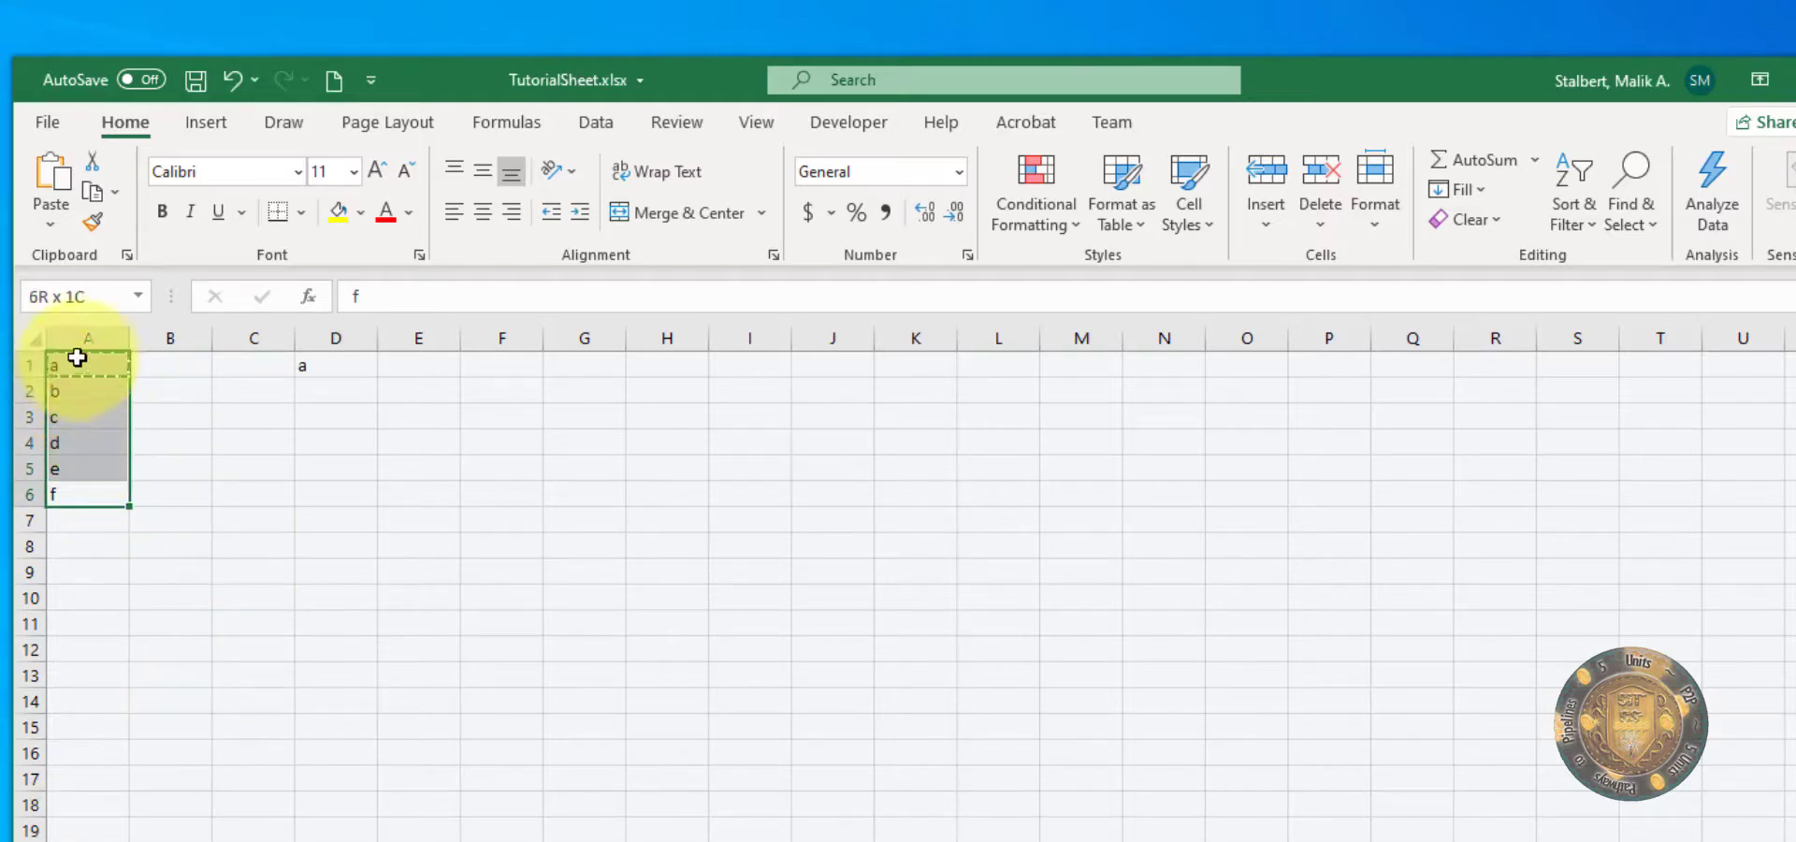
{"action": "left_click", "coordinate": [166, 561]}
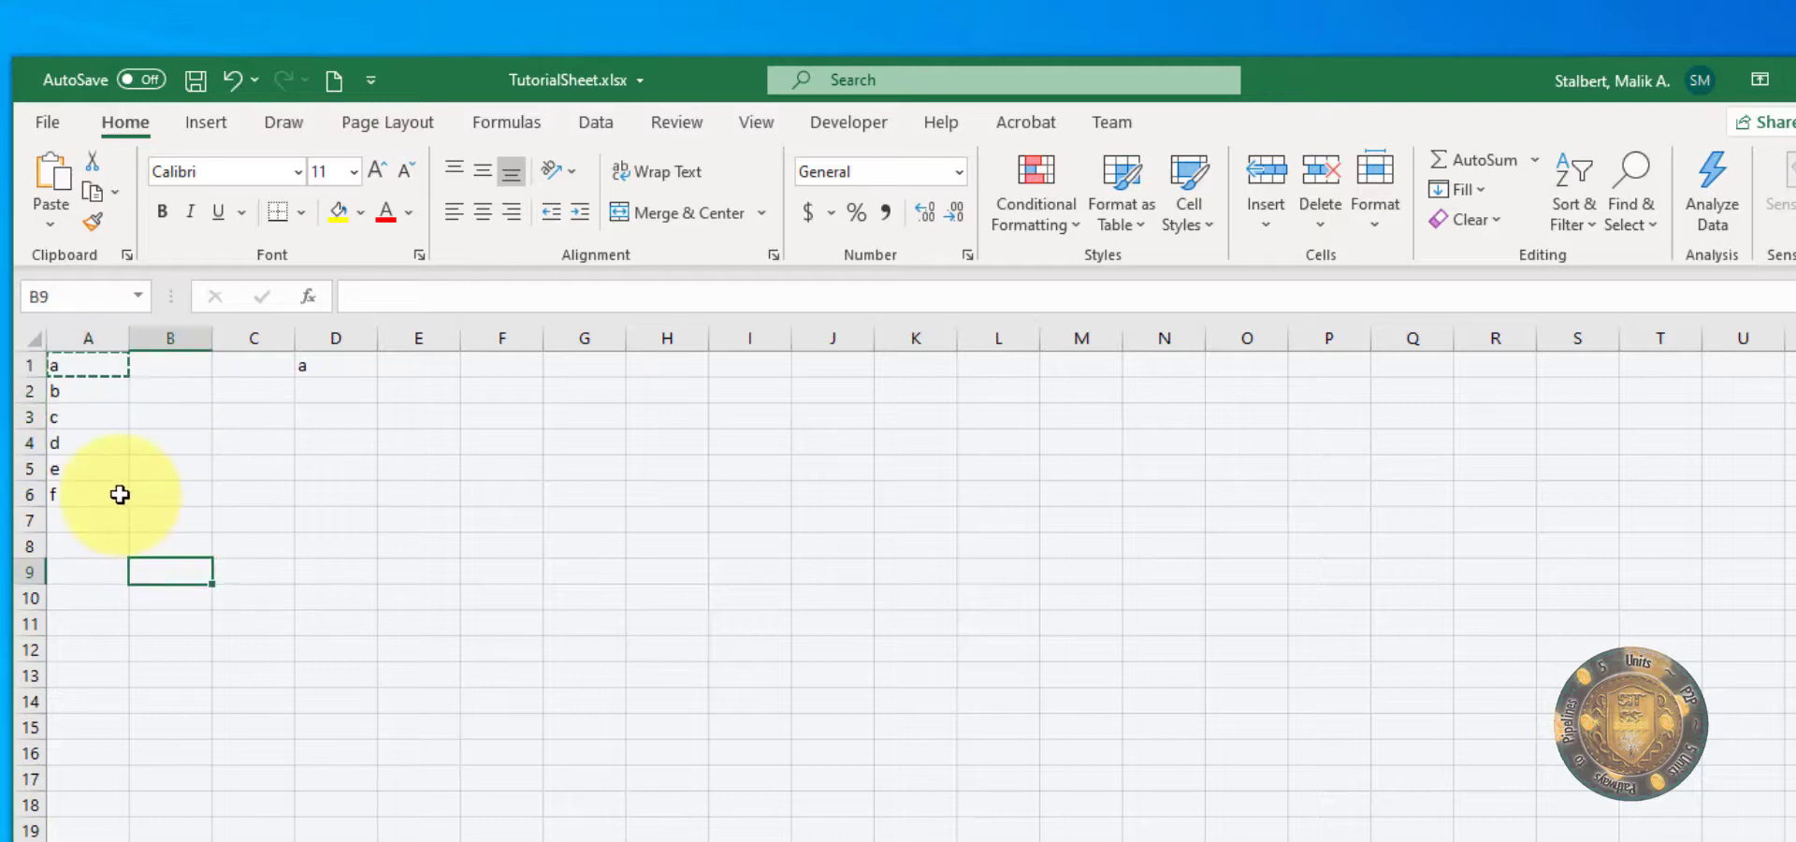
{"action": "left_click", "coordinate": [103, 498]}
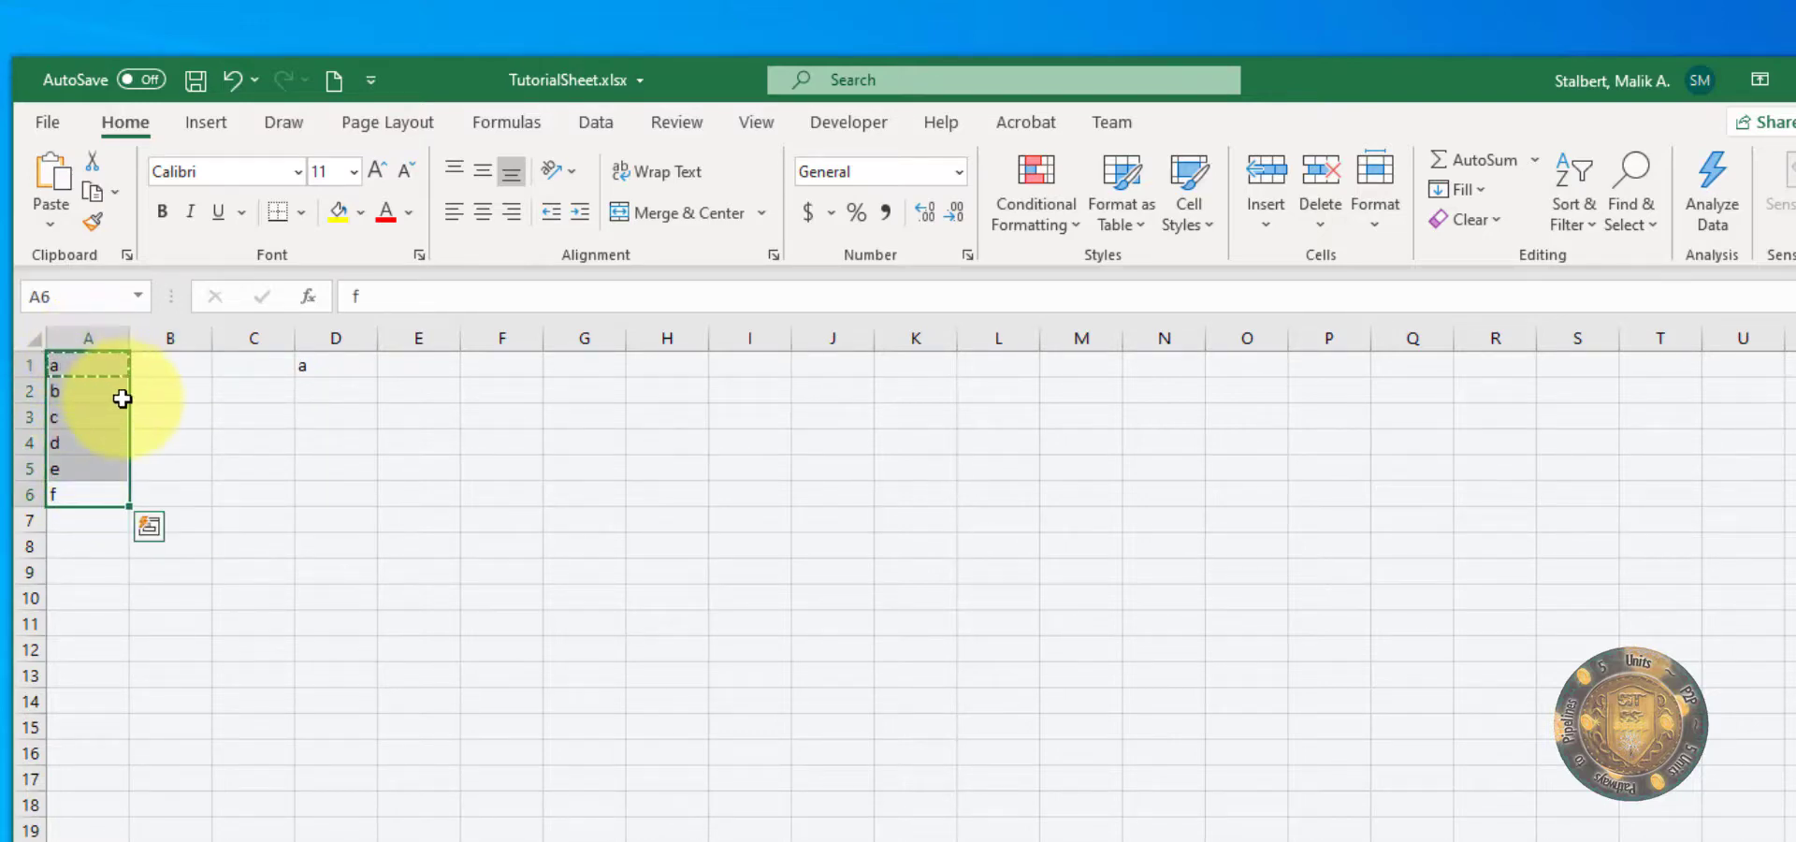
{"action": "key", "text": "ctrl+c"}
{"action": "left_click", "coordinate": [326, 367]}
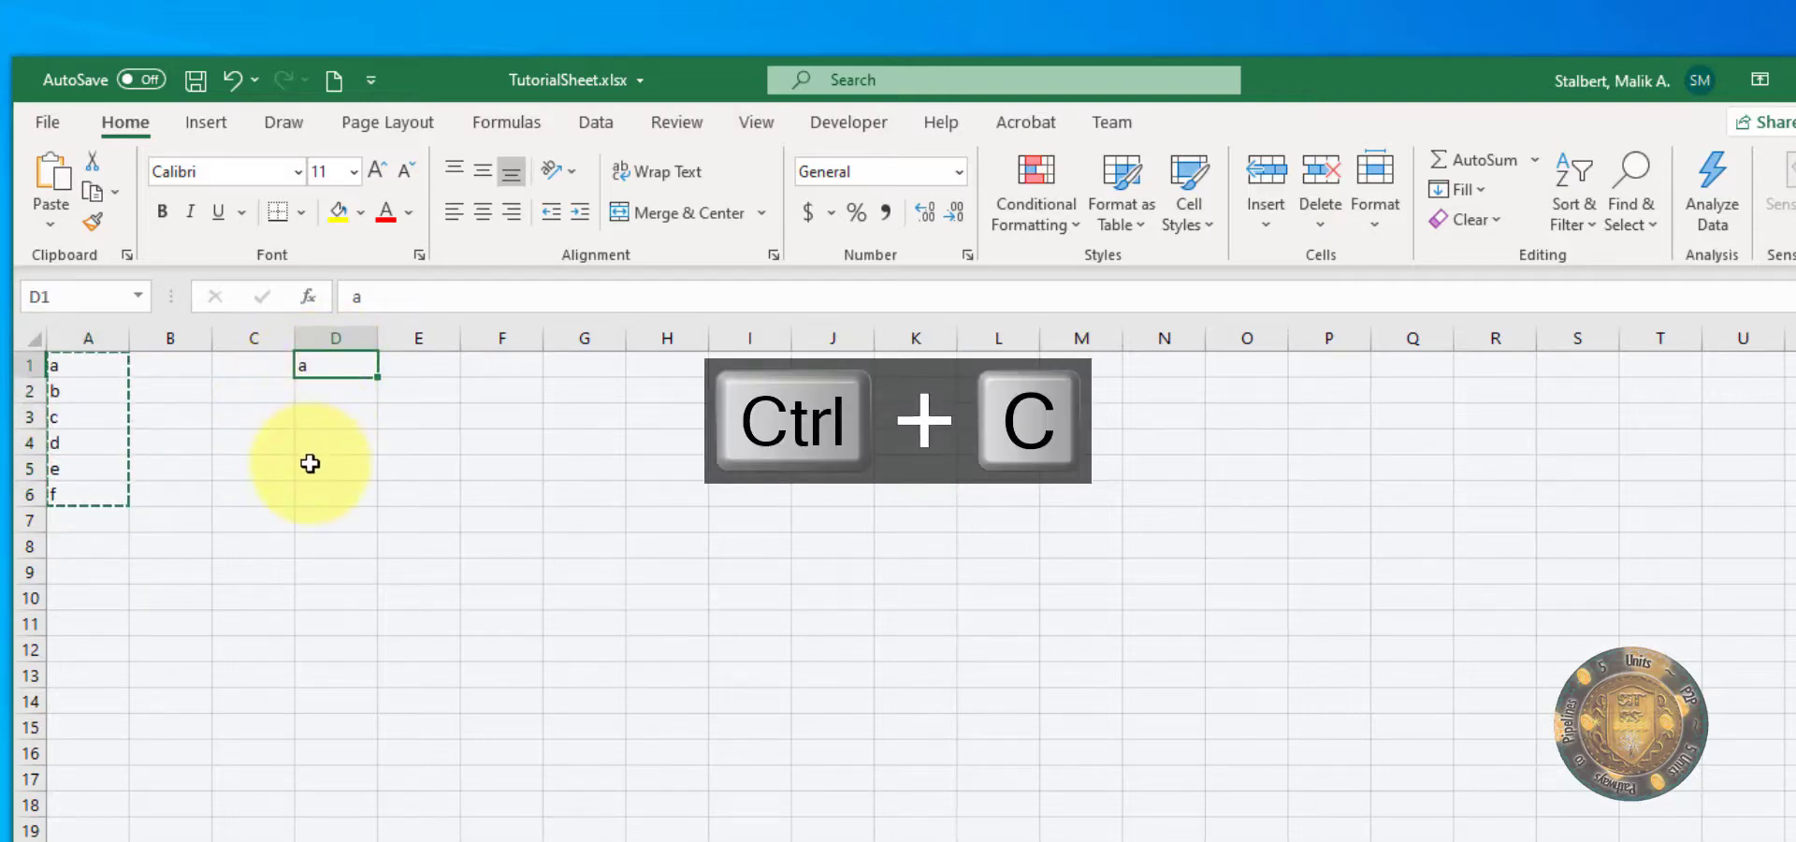
{"action": "key", "text": "ctrl+v"}
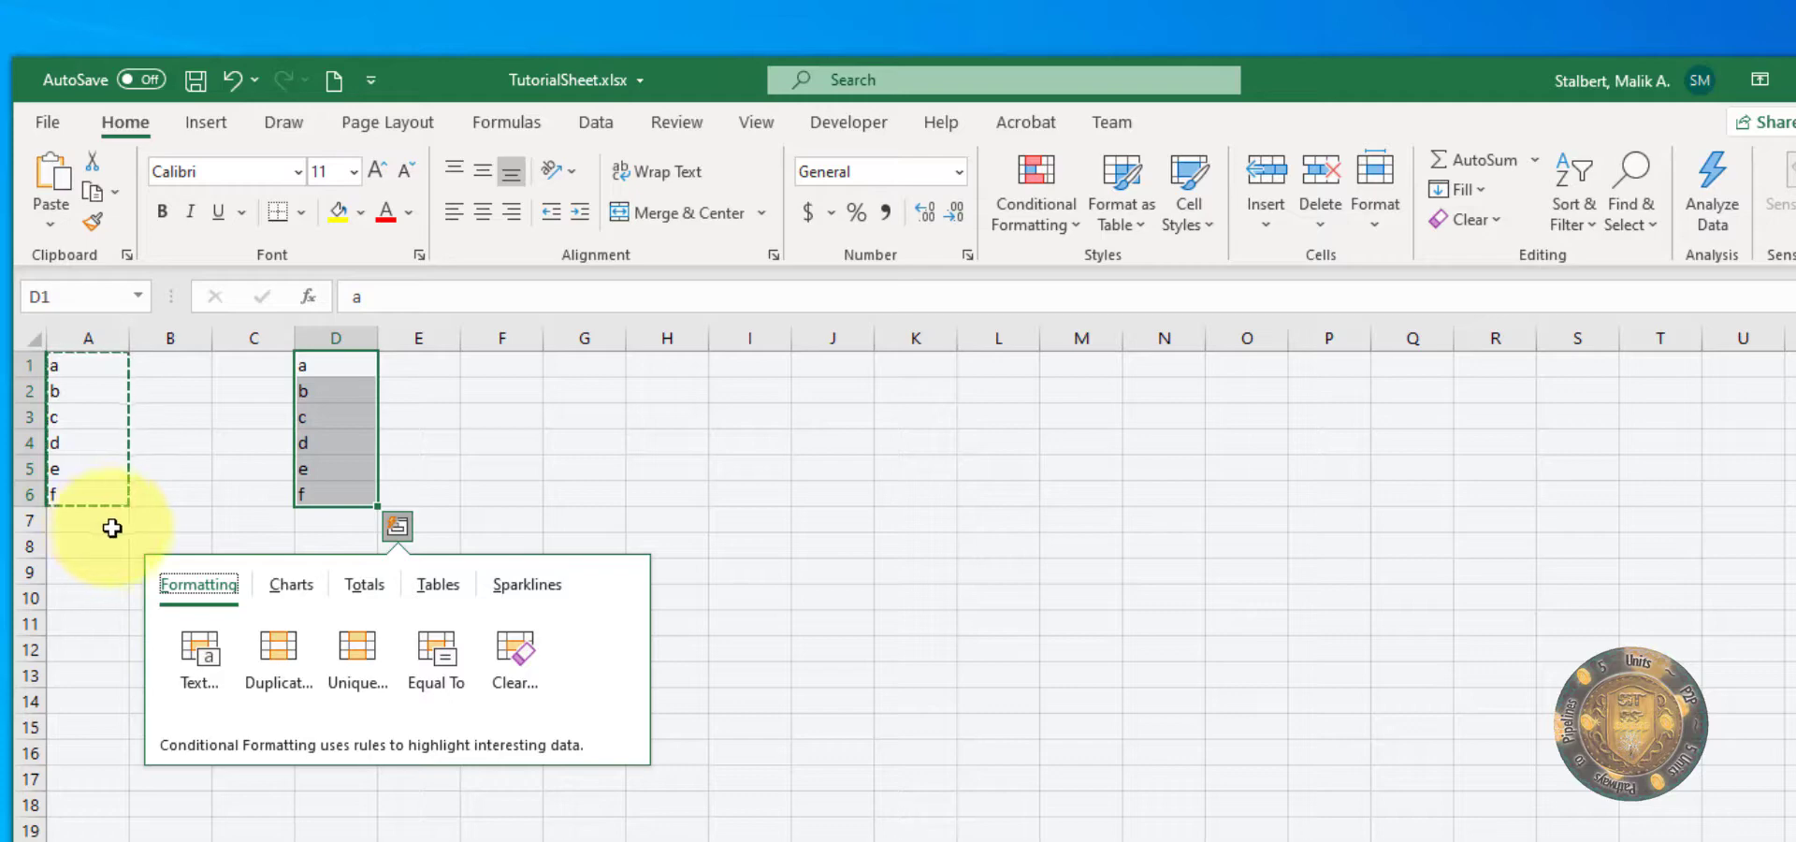
Step: Compare the original range A1:A6 with its copy in D1:D6 by selecting cells in both columns
{"action": "left_click", "coordinate": [468, 441]}
{"action": "left_click", "coordinate": [349, 367]}
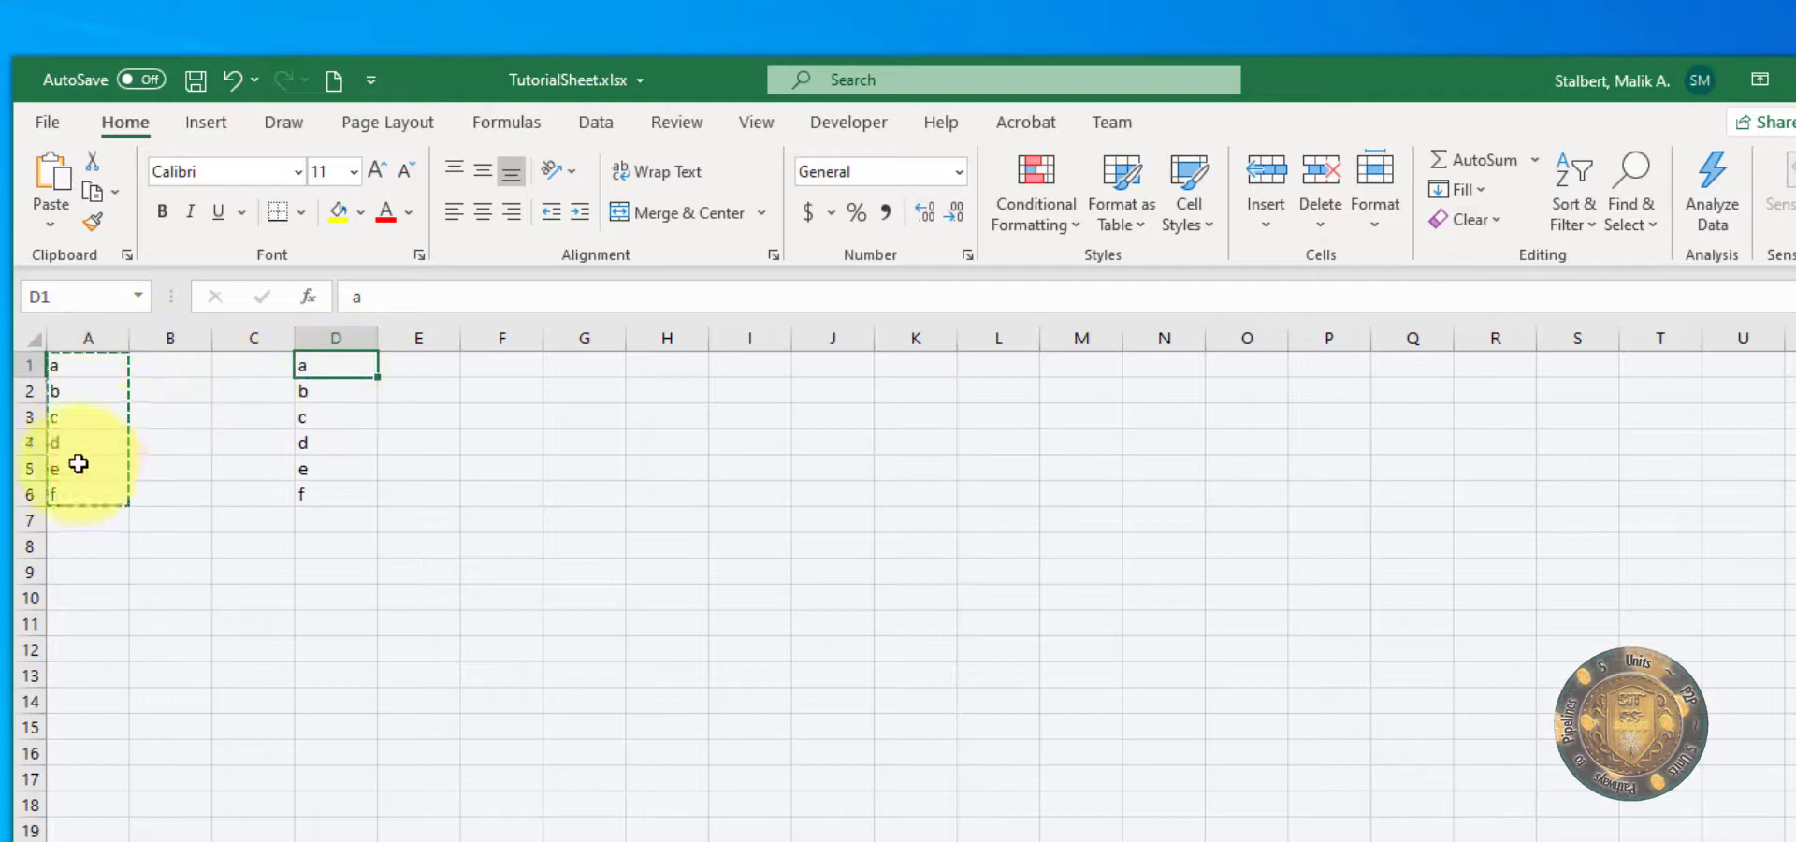
{"action": "left_click", "coordinate": [361, 387]}
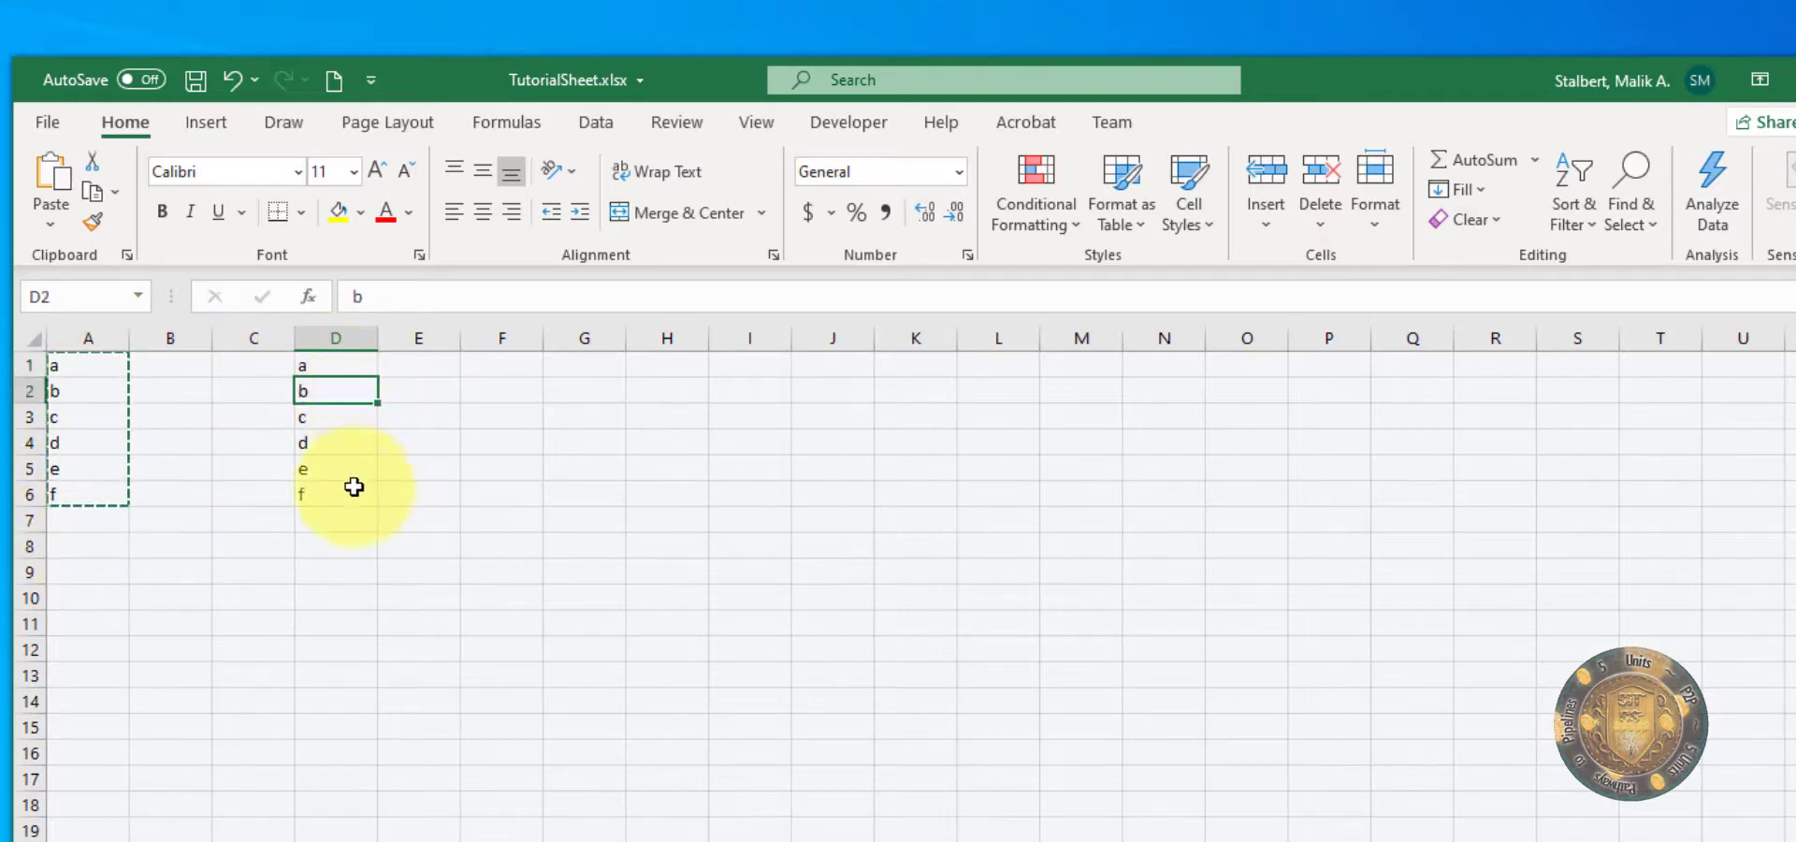
{"action": "left_click_drag", "start_coordinate": [354, 486], "coordinate": [349, 360]}
{"action": "key", "text": "ctrl+v"}
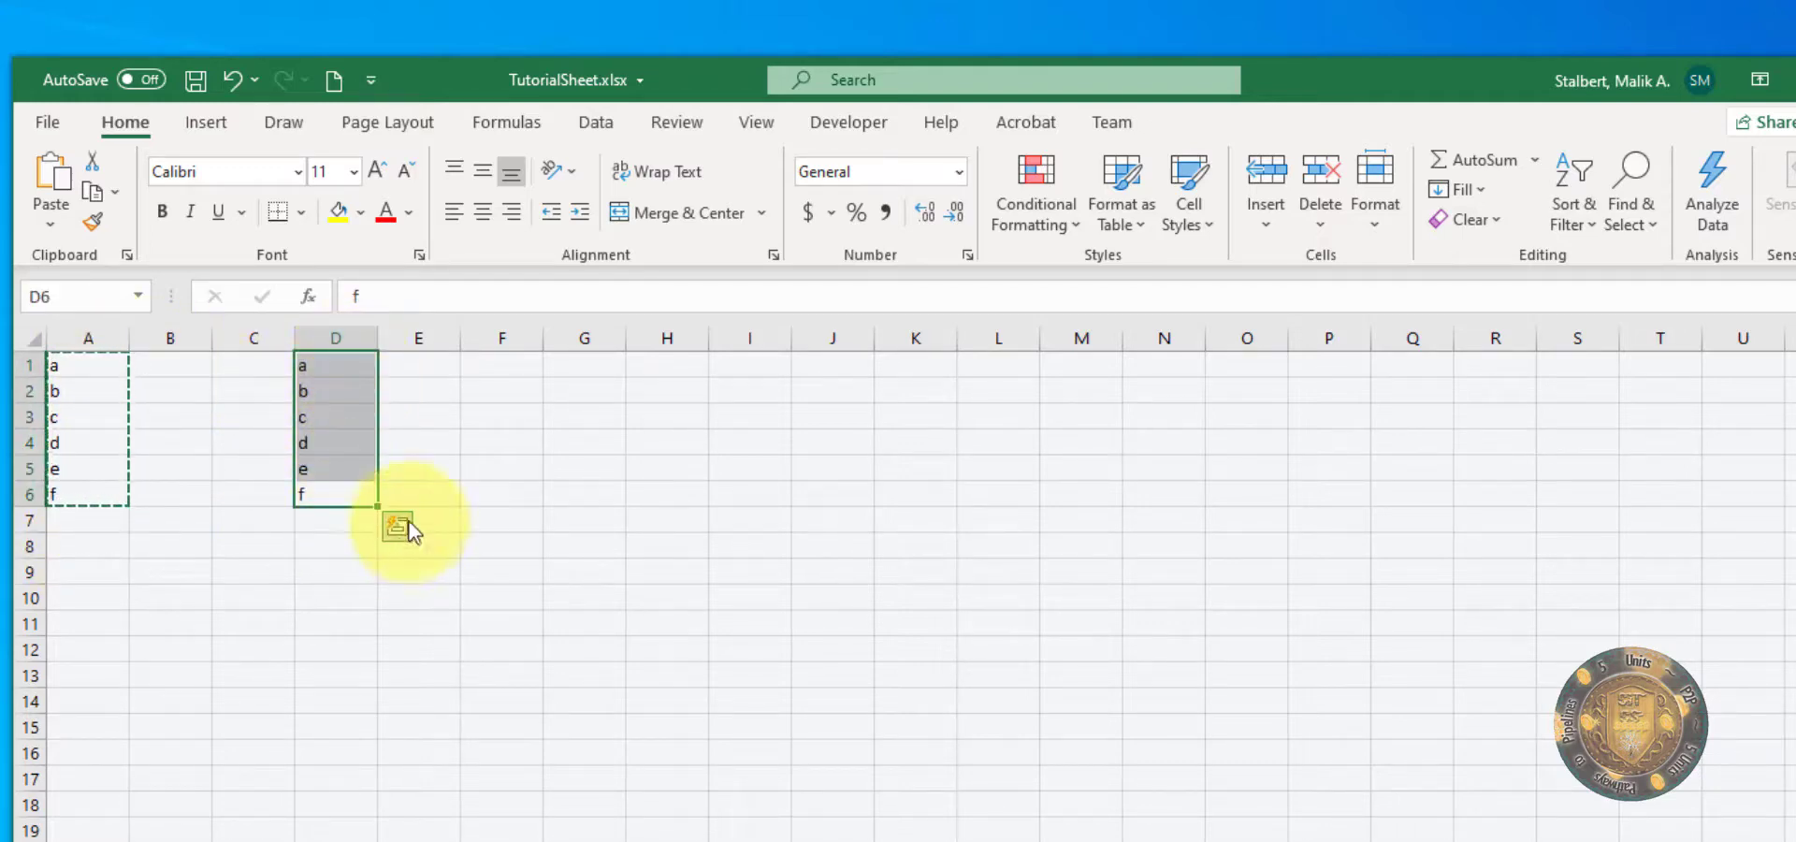
{"action": "left_click", "coordinate": [252, 546]}
{"action": "left_click", "coordinate": [89, 494]}
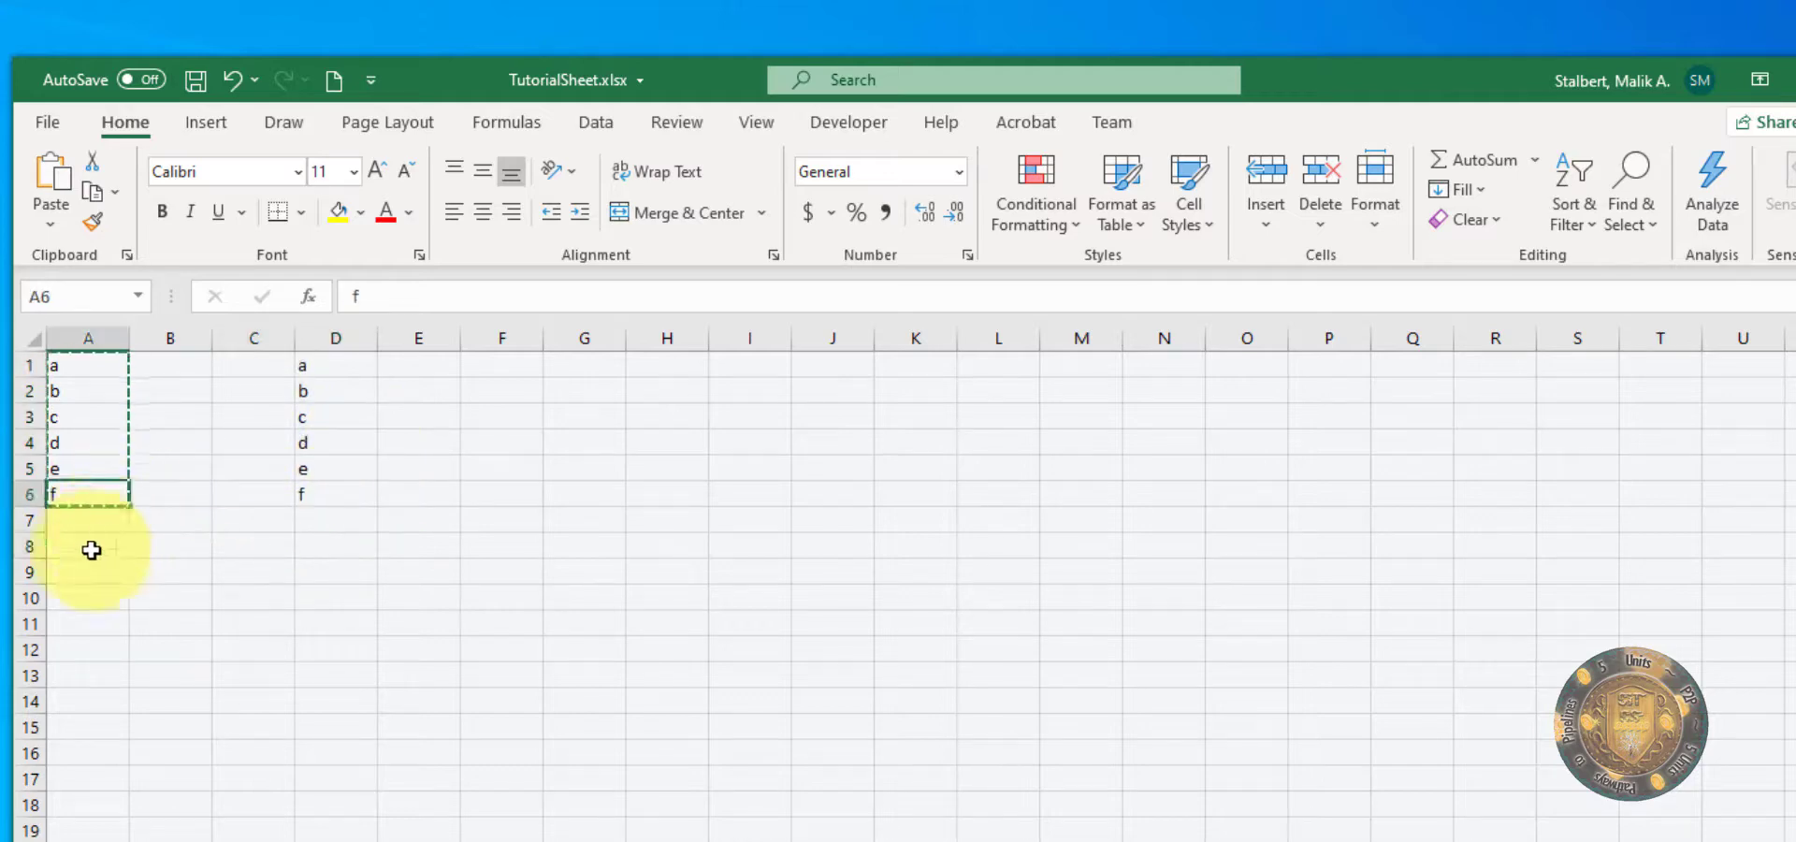
{"action": "left_click_drag", "start_coordinate": [108, 493], "coordinate": [109, 373]}
{"action": "key", "text": "ctrl+v"}
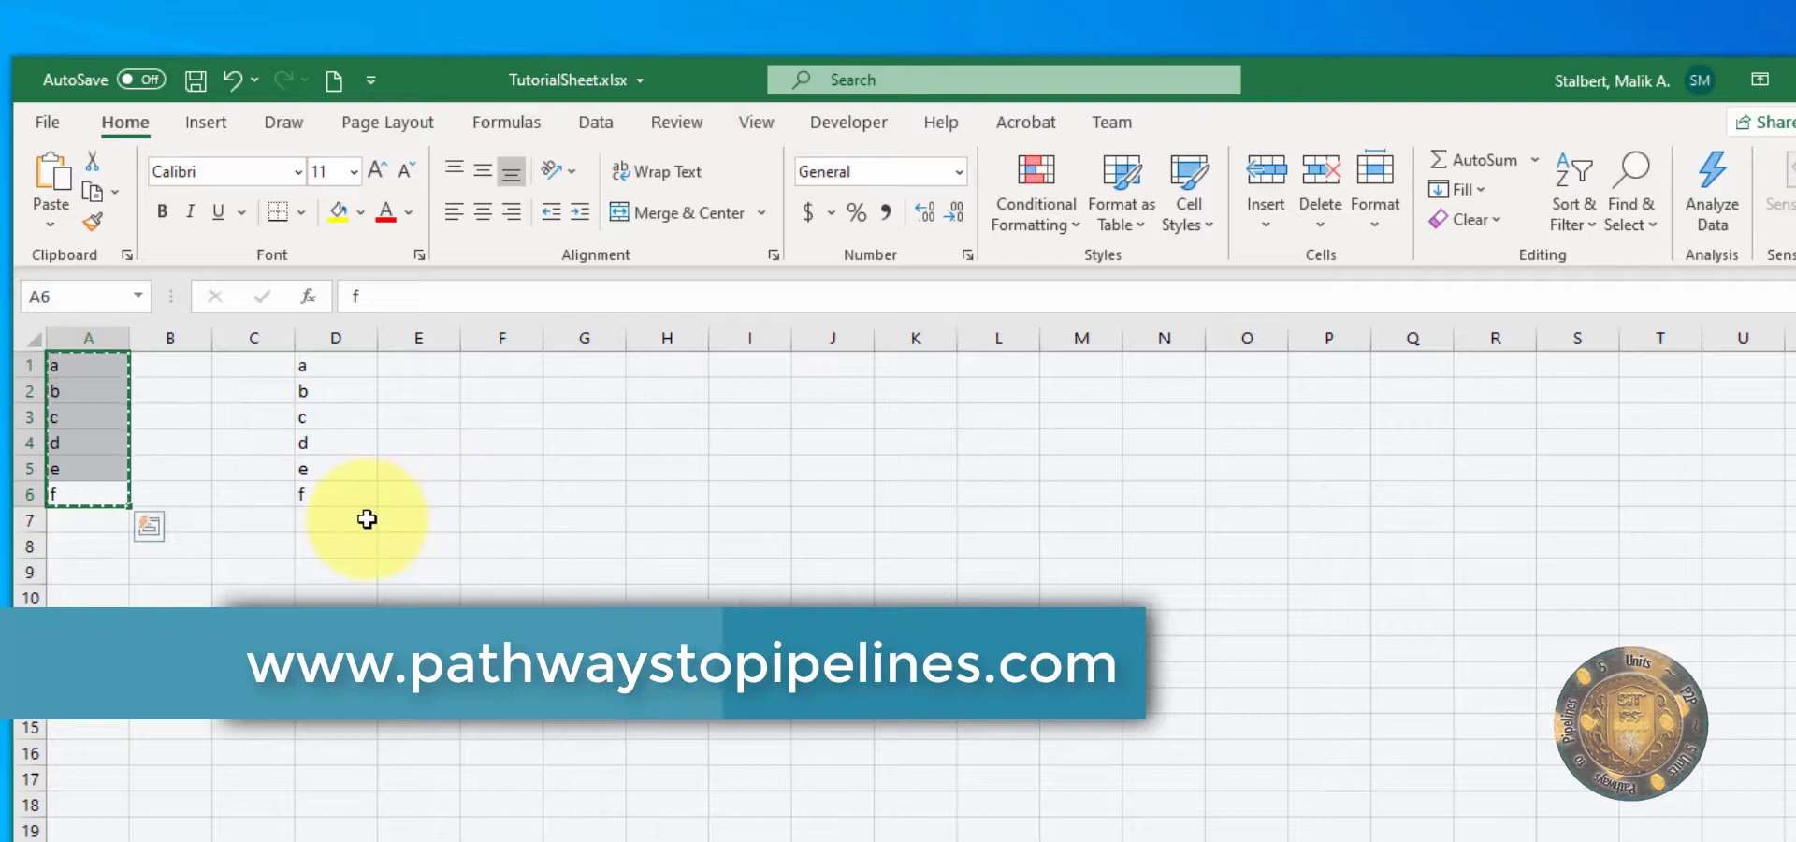
{"action": "left_click_drag", "start_coordinate": [329, 496], "coordinate": [312, 352]}
{"action": "type", "text": "a b c d e f"}
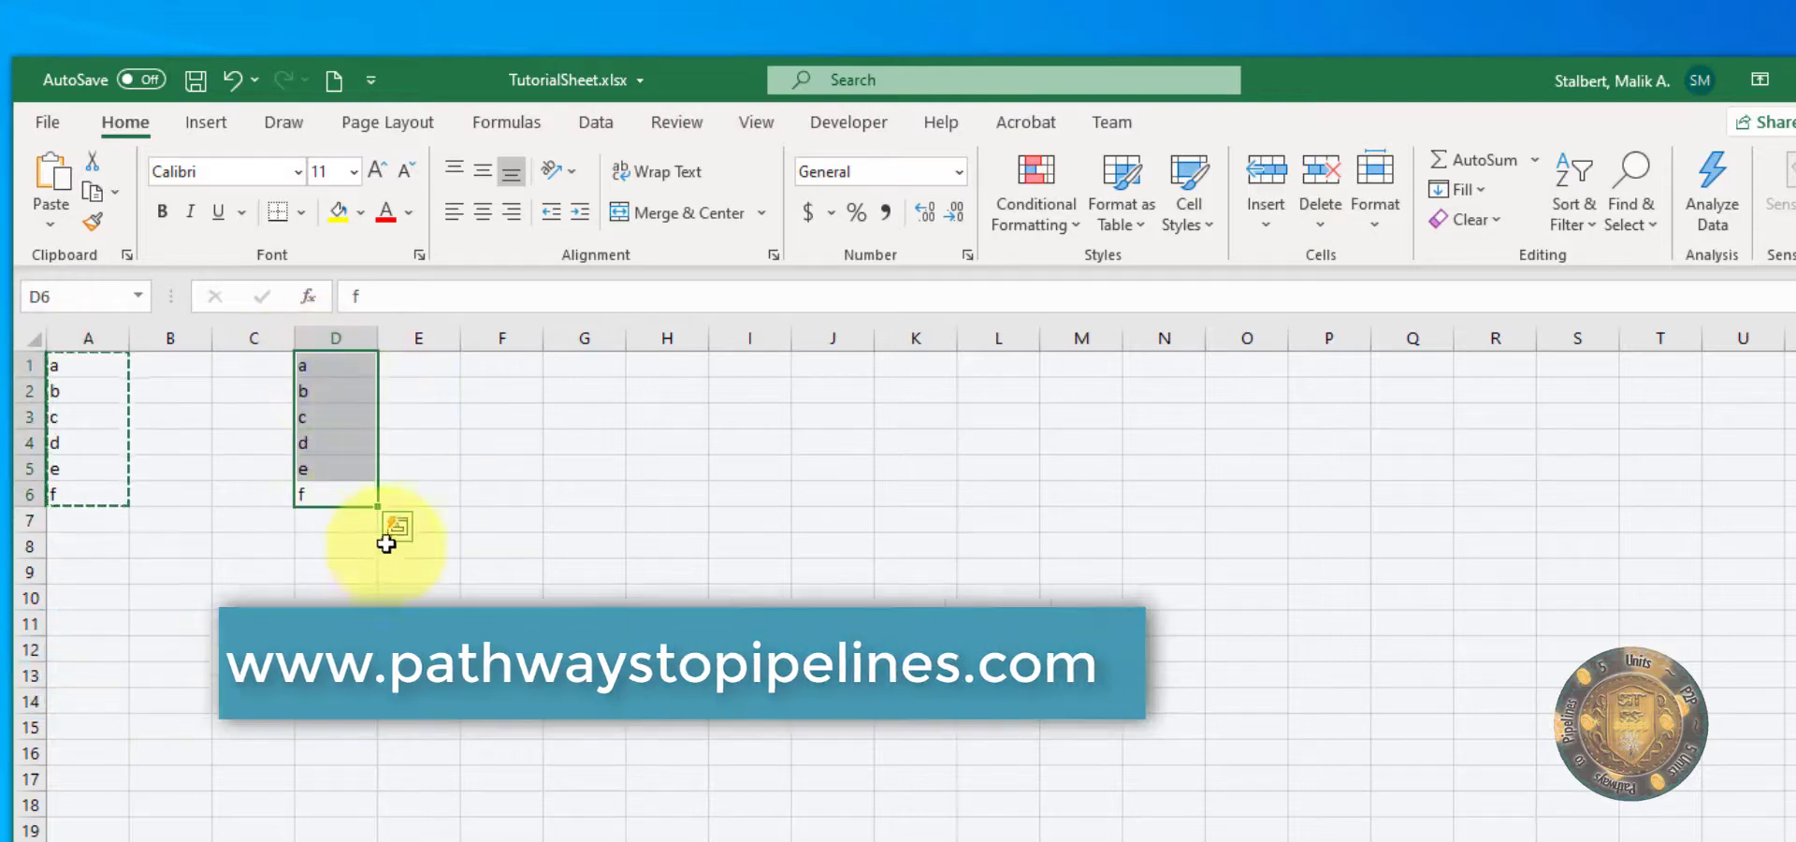
{"action": "left_click", "coordinate": [521, 514]}
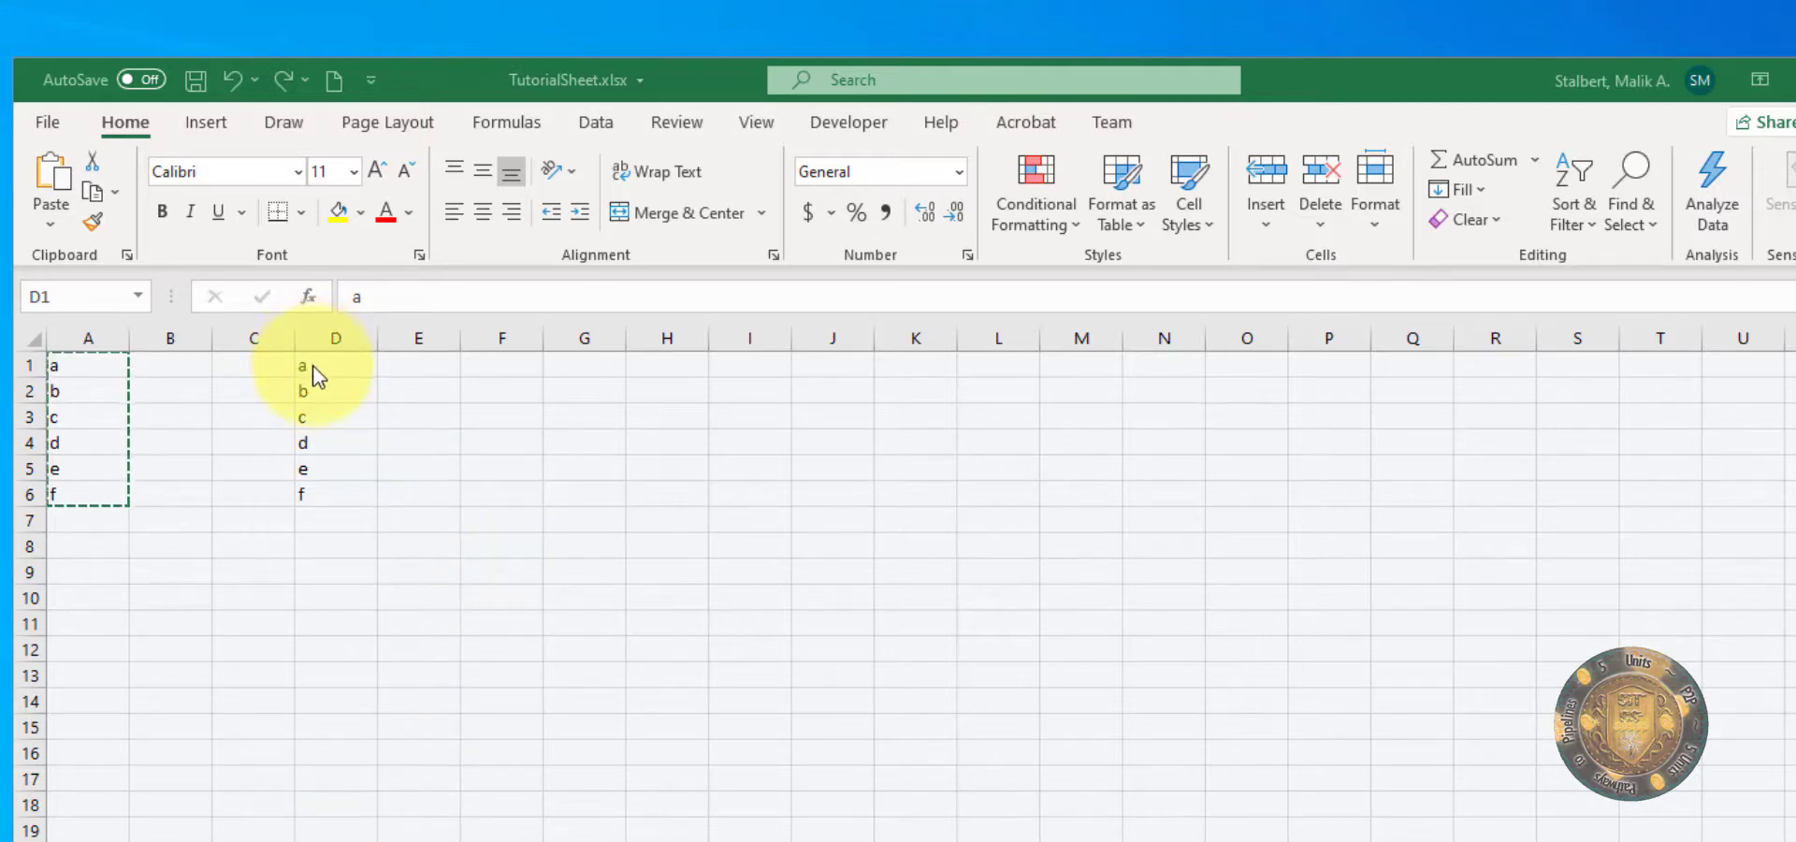
{"action": "type", "text": "a b c d e f"}
{"action": "left_click", "coordinate": [405, 537]}
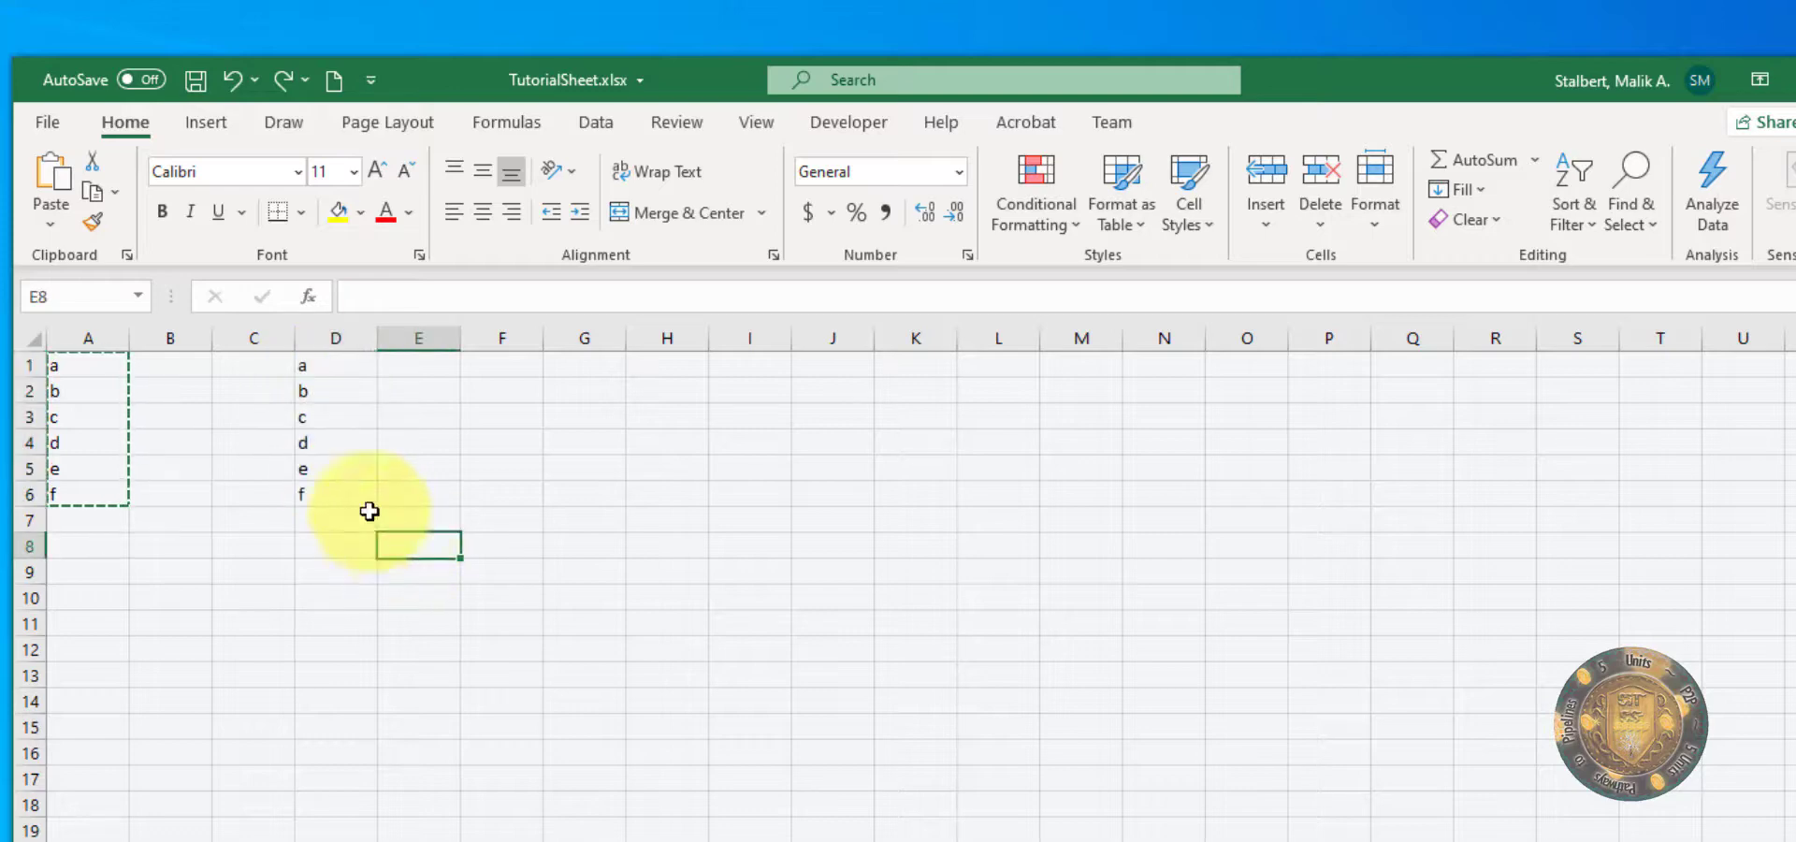
Step: Highlight the unique values in D1:D6 using Quick Analysis conditional formatting, leaving the range deselected
{"action": "left_click_drag", "start_coordinate": [330, 367], "coordinate": [326, 492]}
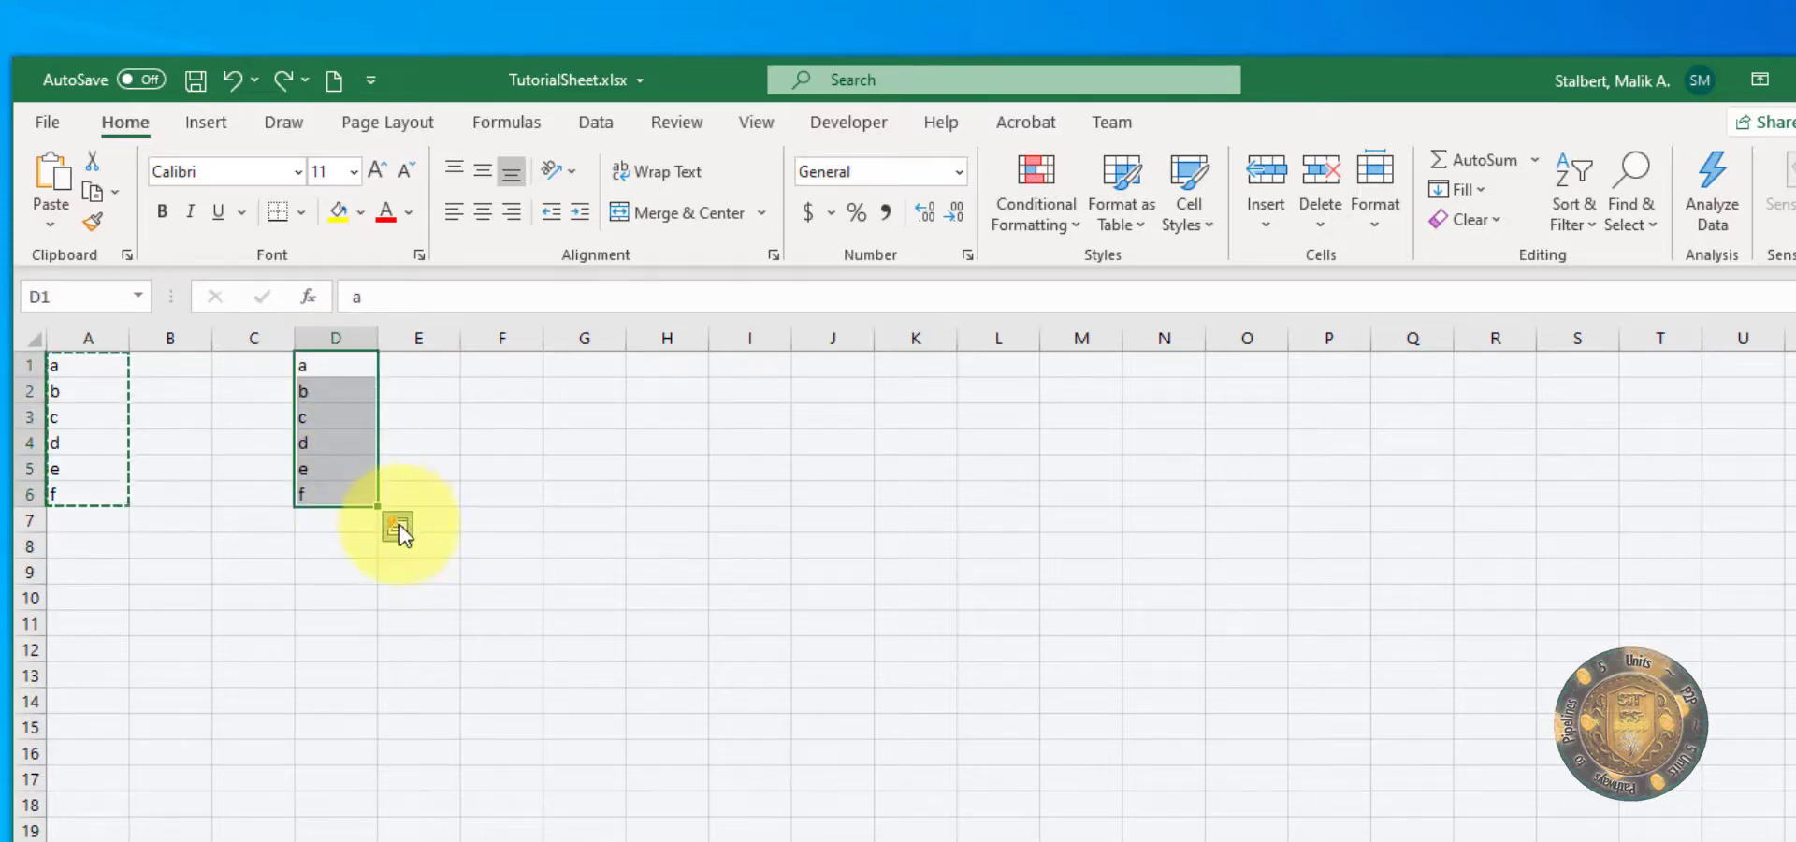
{"action": "left_click", "coordinate": [397, 525]}
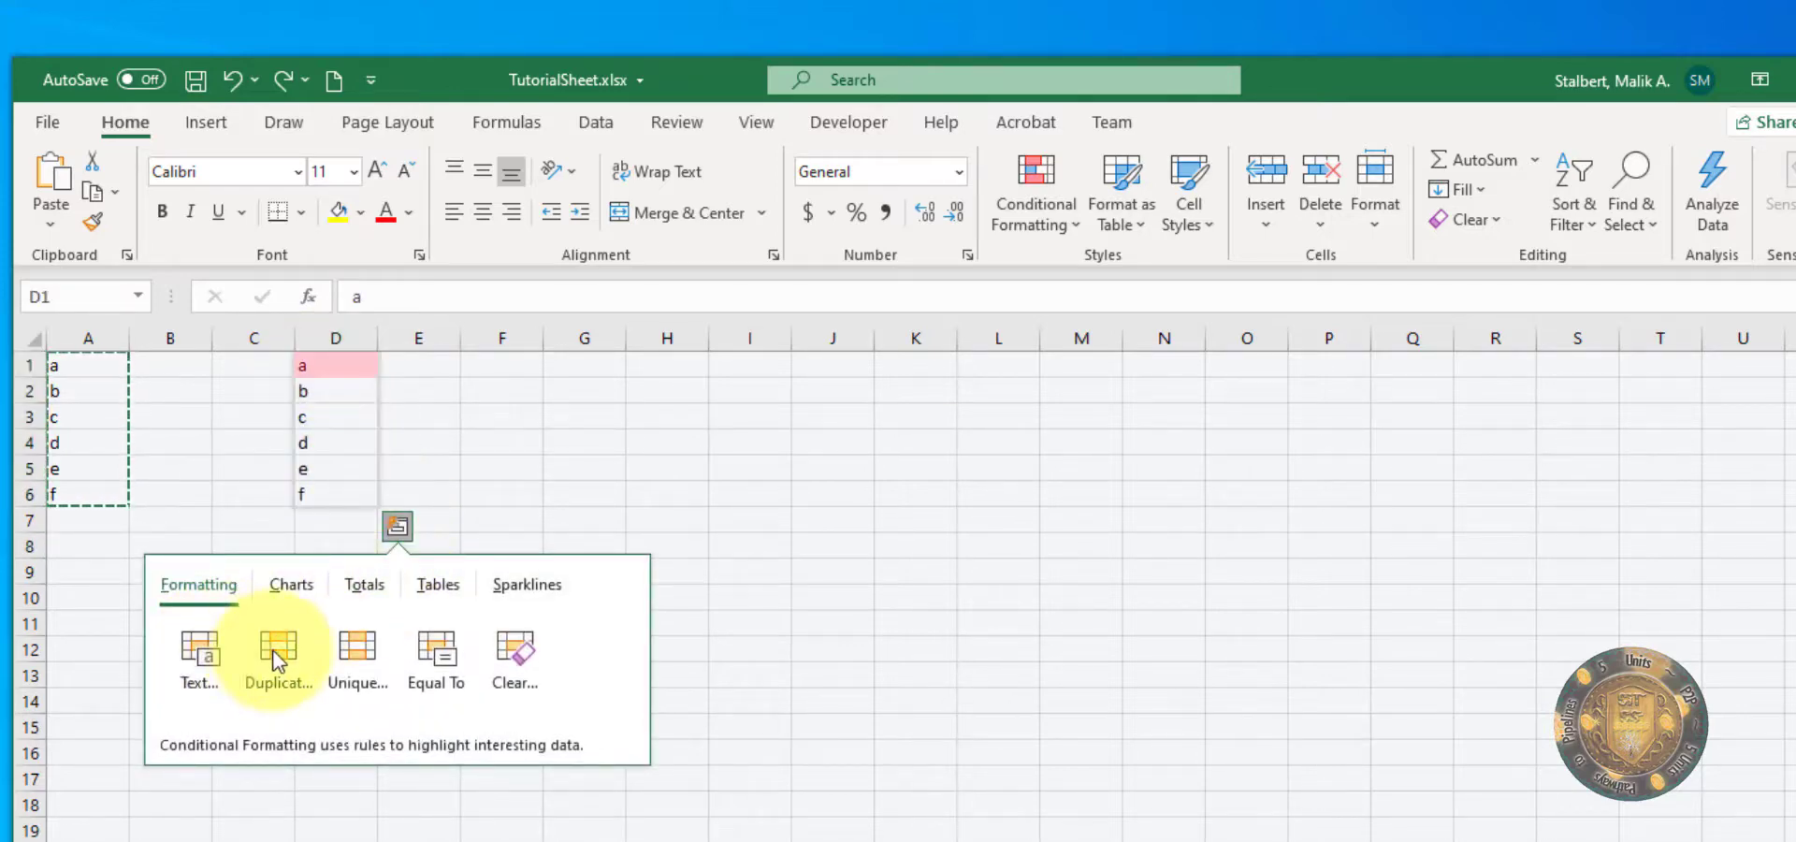
{"action": "left_click", "coordinate": [357, 655]}
{"action": "left_click", "coordinate": [557, 704]}
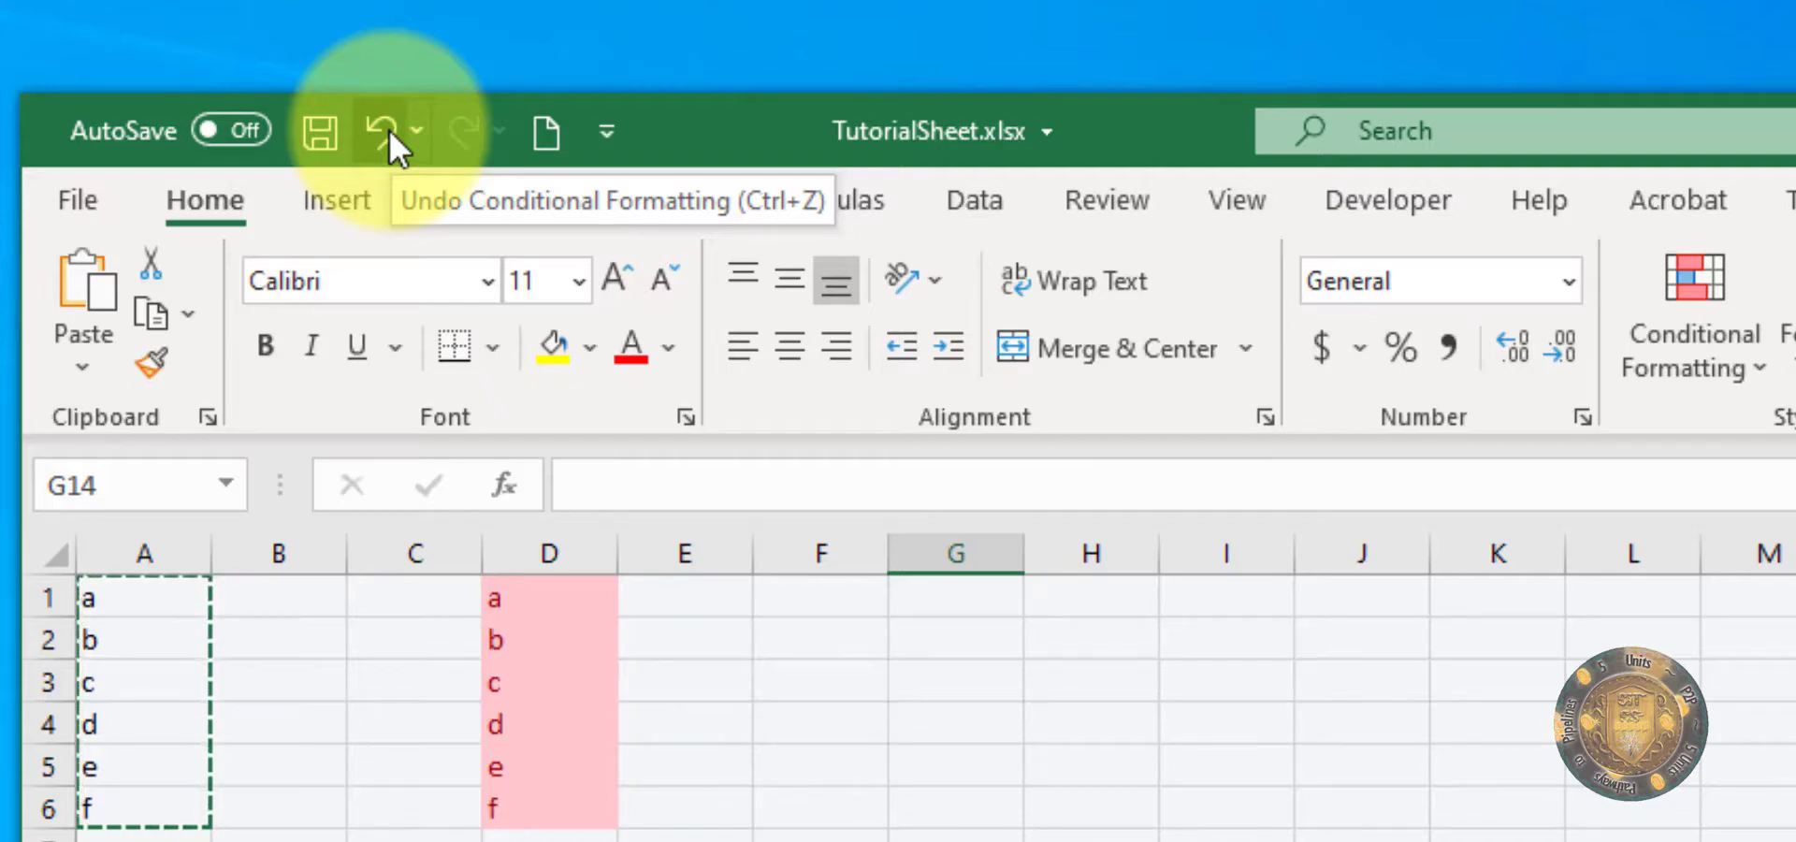
Step: Undo the conditional formatting, both pastes in column D and the typed letters back through cell A2
{"action": "left_click", "coordinate": [714, 838]}
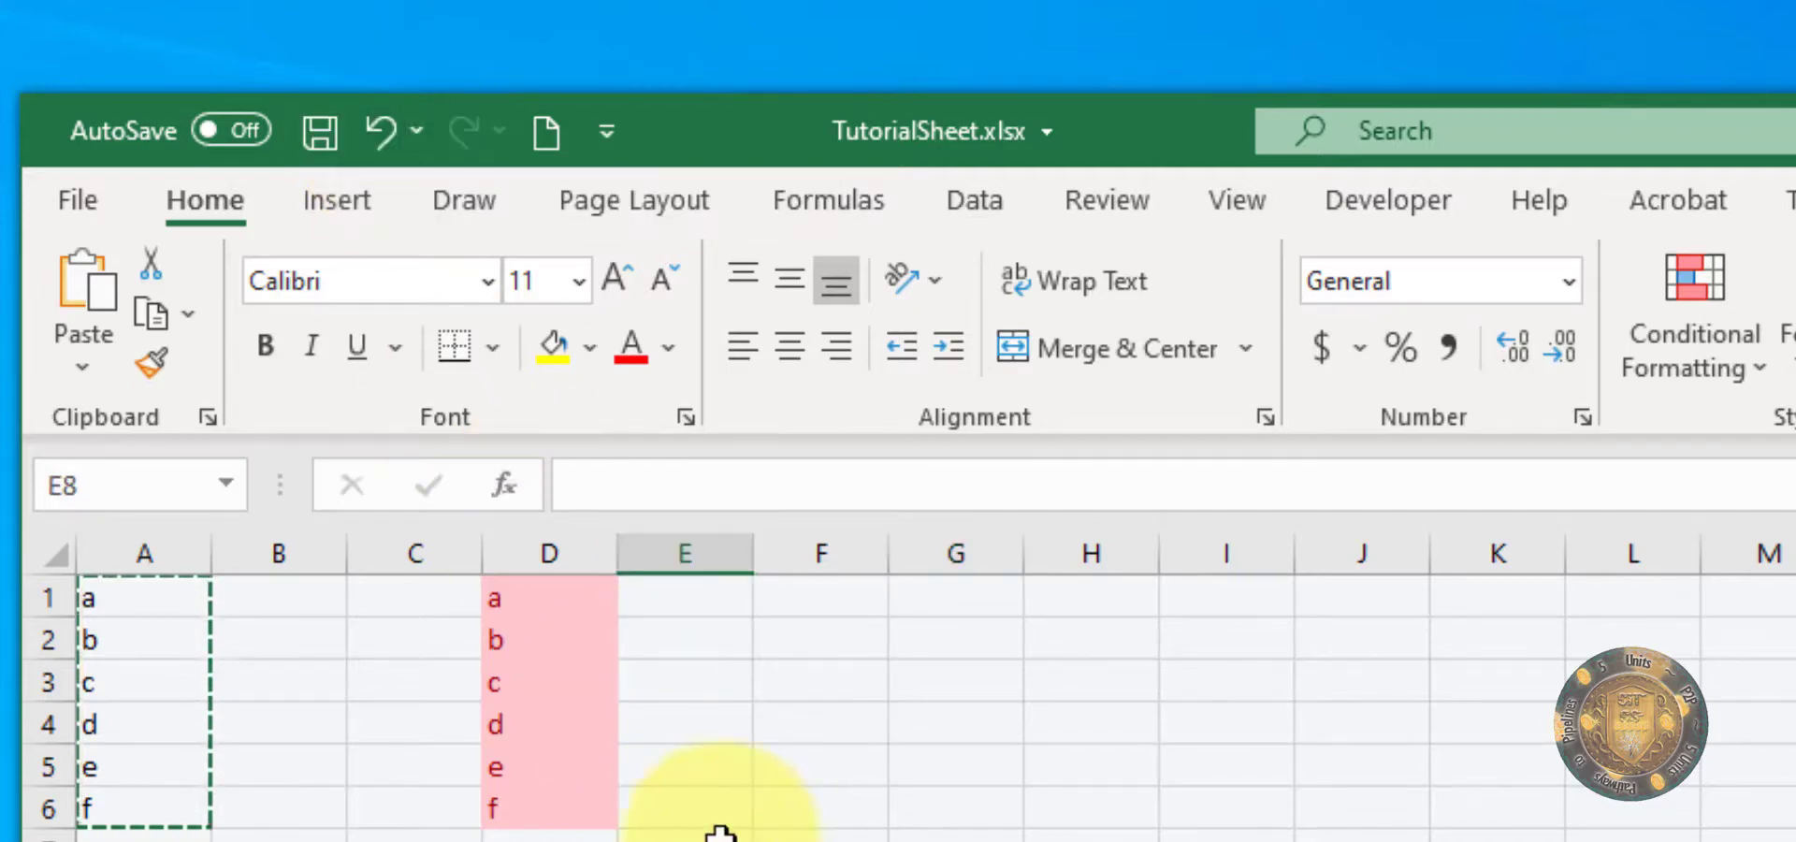
{"action": "left_click", "coordinate": [372, 133]}
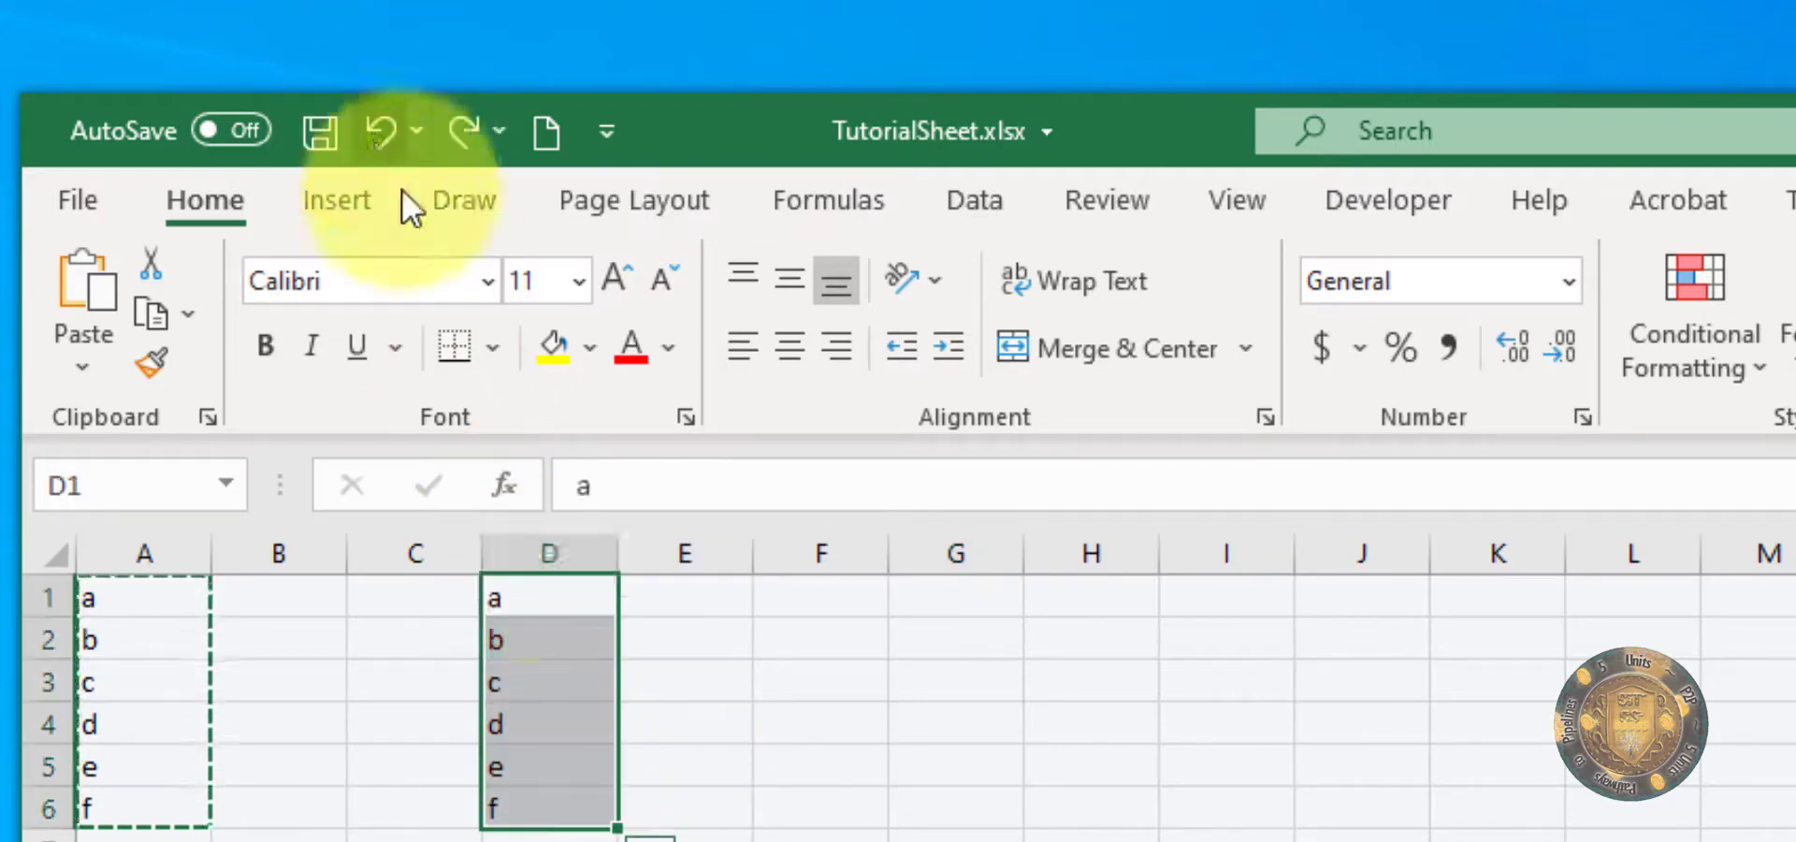
{"action": "left_click", "coordinate": [387, 139]}
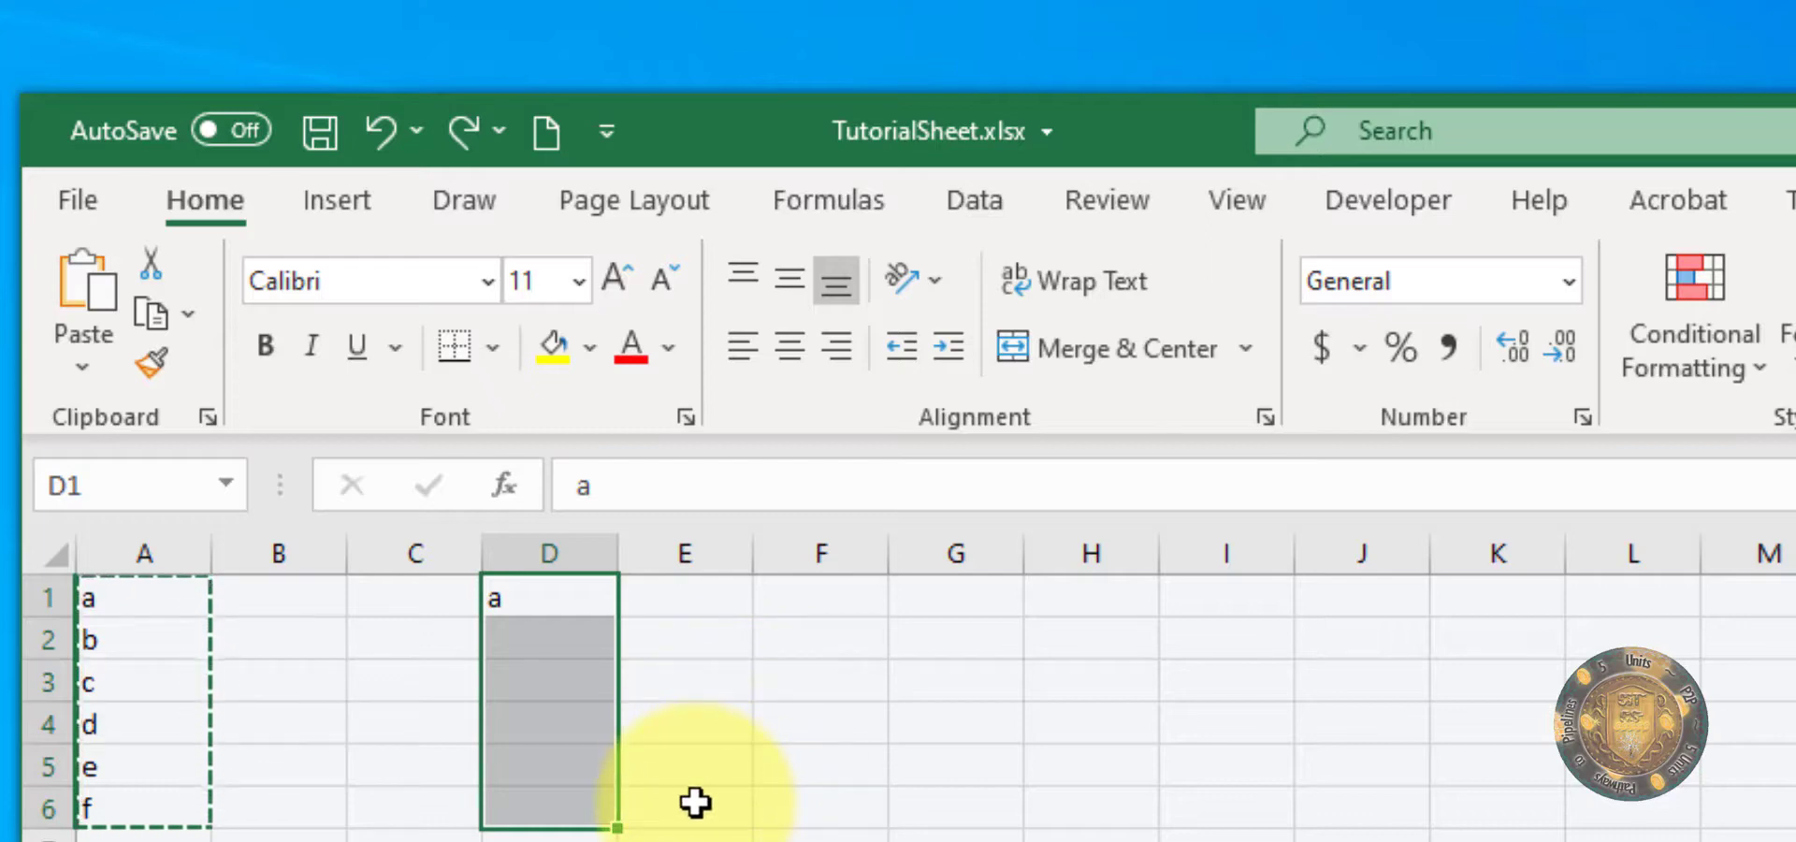
{"action": "key", "text": "ctrl+z"}
{"action": "key", "text": "ctrl+z"}
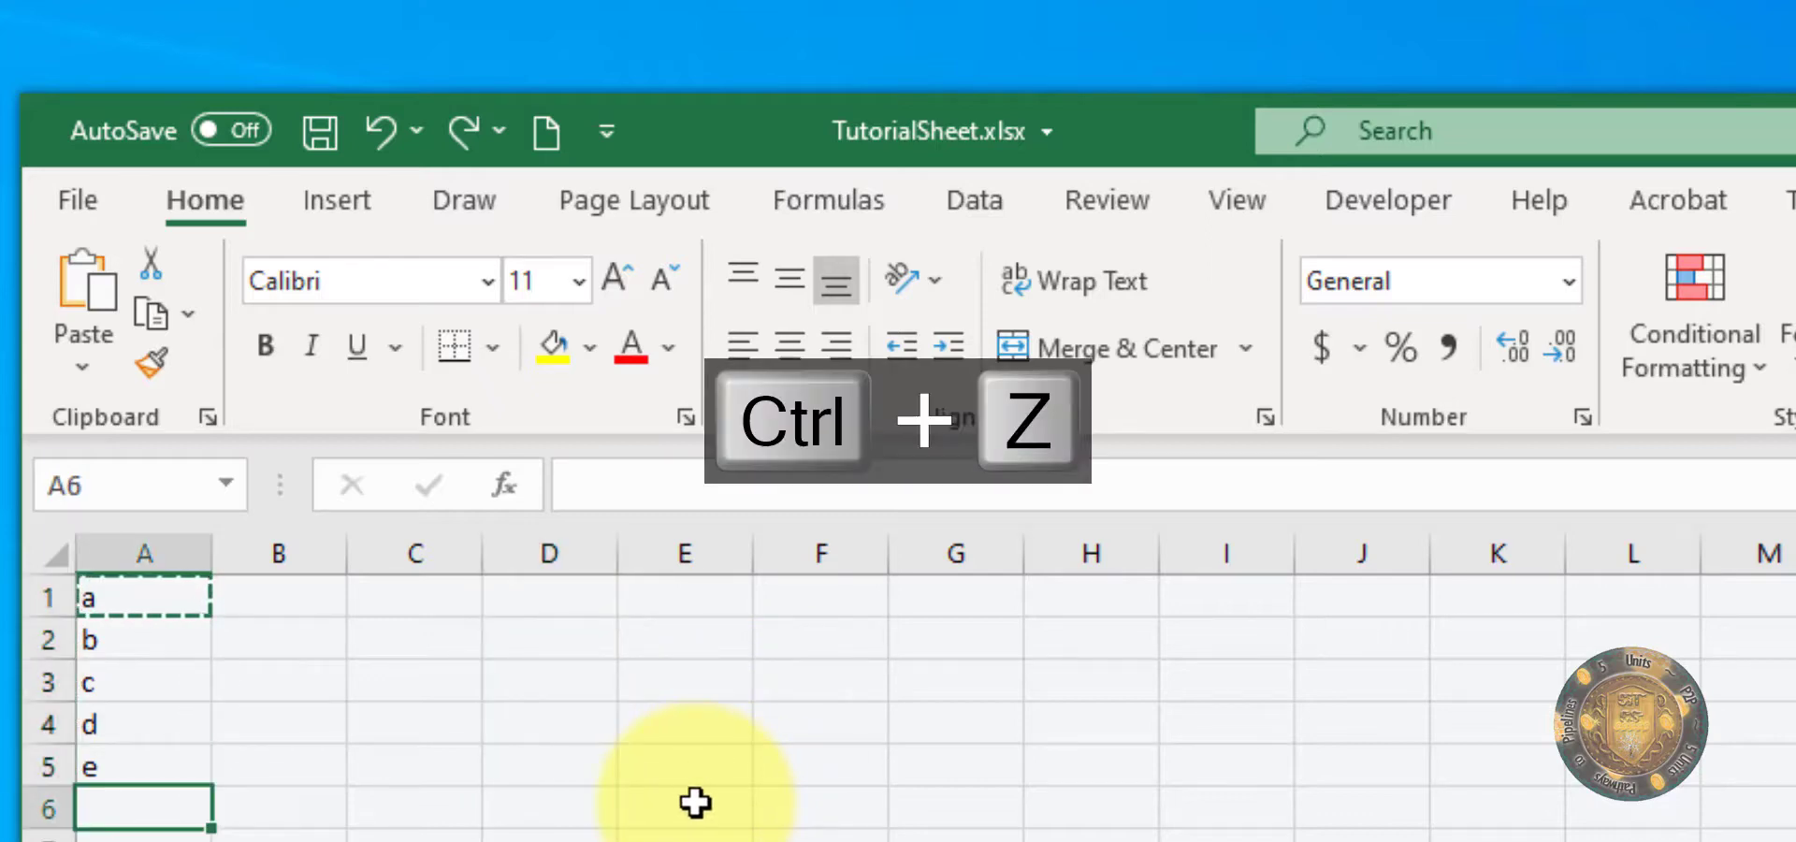
{"action": "key", "text": "ctrl+z"}
{"action": "key", "text": "ctrl+z"}
{"action": "key", "text": "ctrl+z"}
{"action": "key", "text": "ctrl+z"}
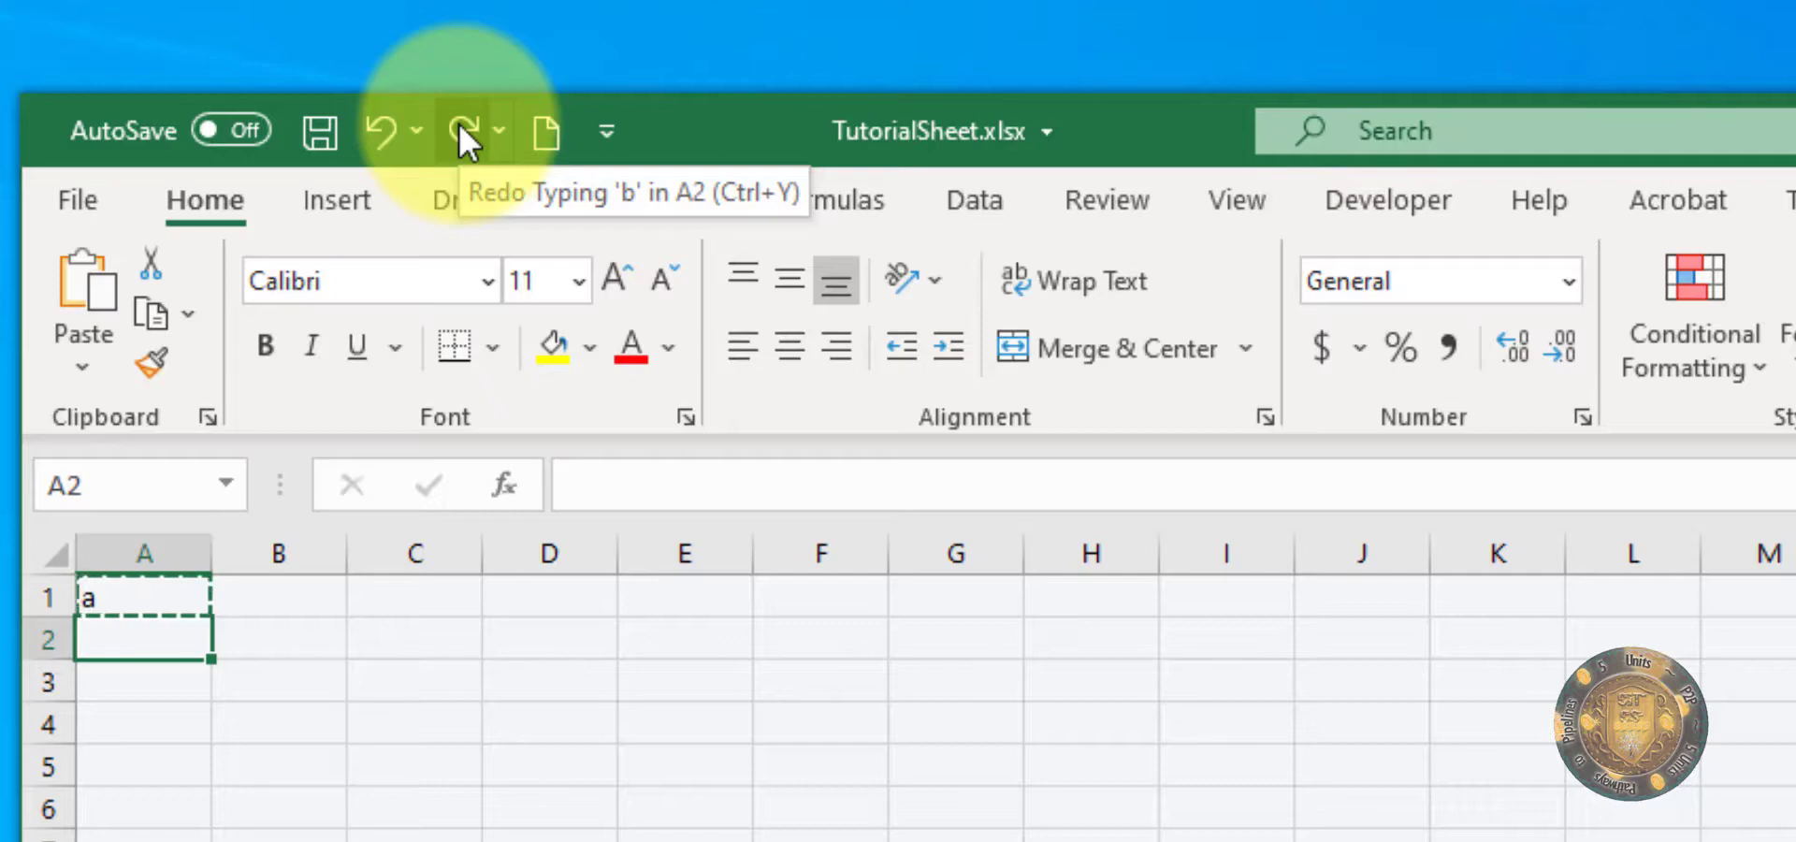
Step: Redo all the undone actions: the letters in A2:A6, the pastes into column D and the conditional formatting
{"action": "key", "text": "ctrl+y"}
{"action": "key", "text": "ctrl+y"}
{"action": "key", "text": "ctrl+y"}
{"action": "key", "text": "ctrl+y"}
{"action": "key", "text": "ctrl+y"}
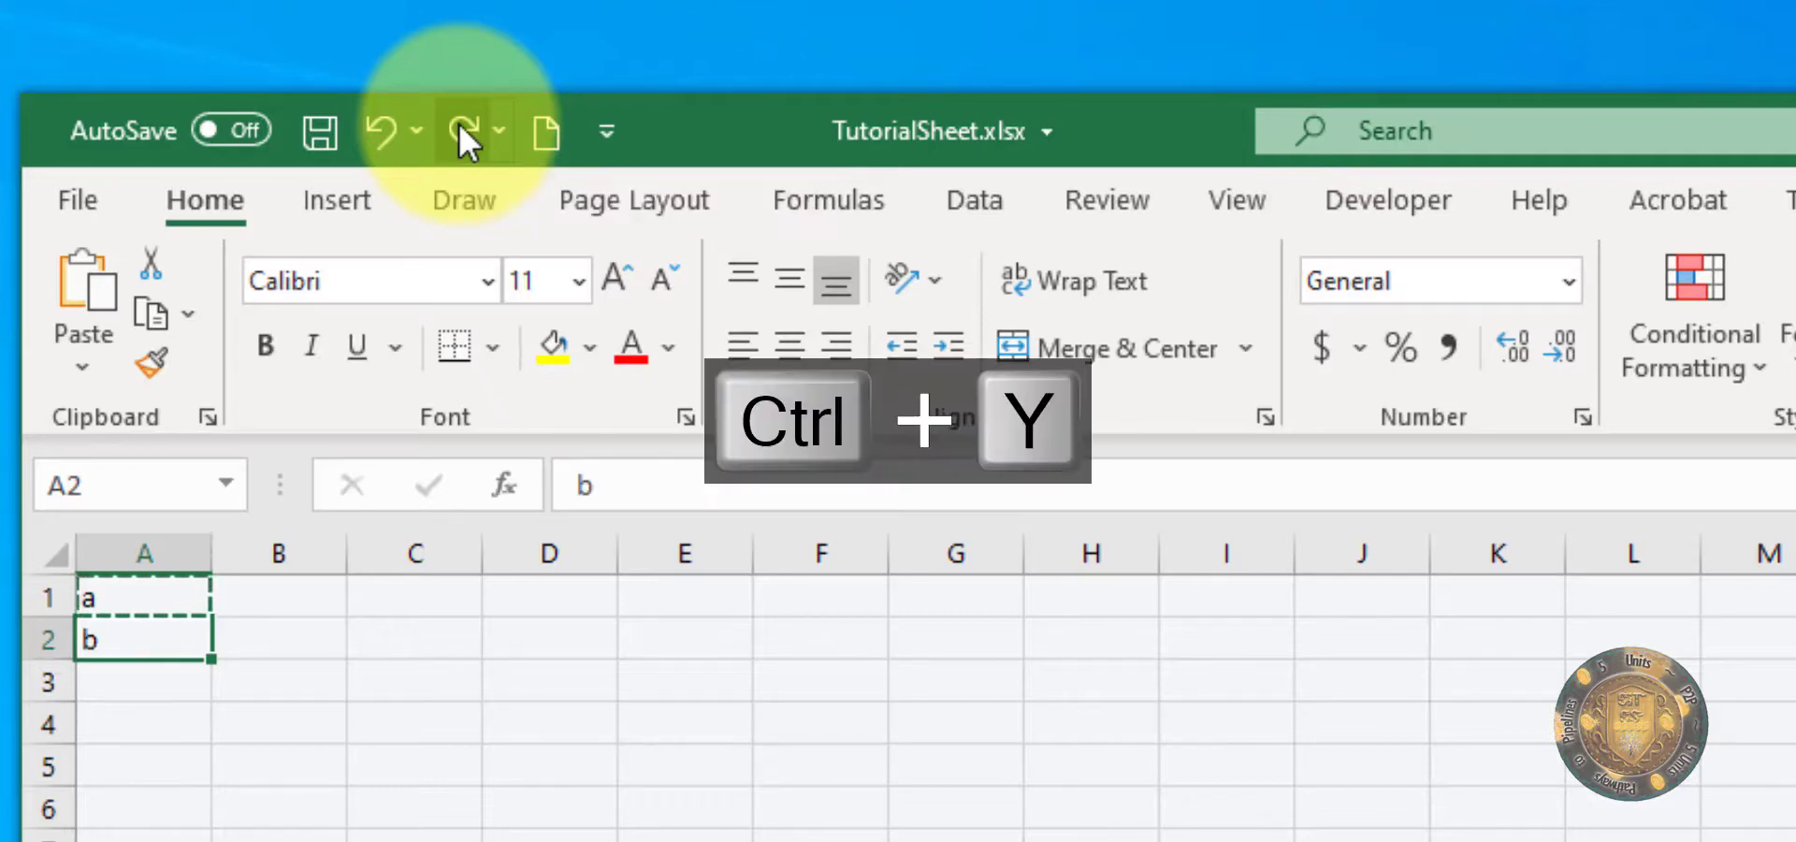
{"action": "key", "text": "ctrl+y"}
{"action": "key", "text": "ctrl+y"}
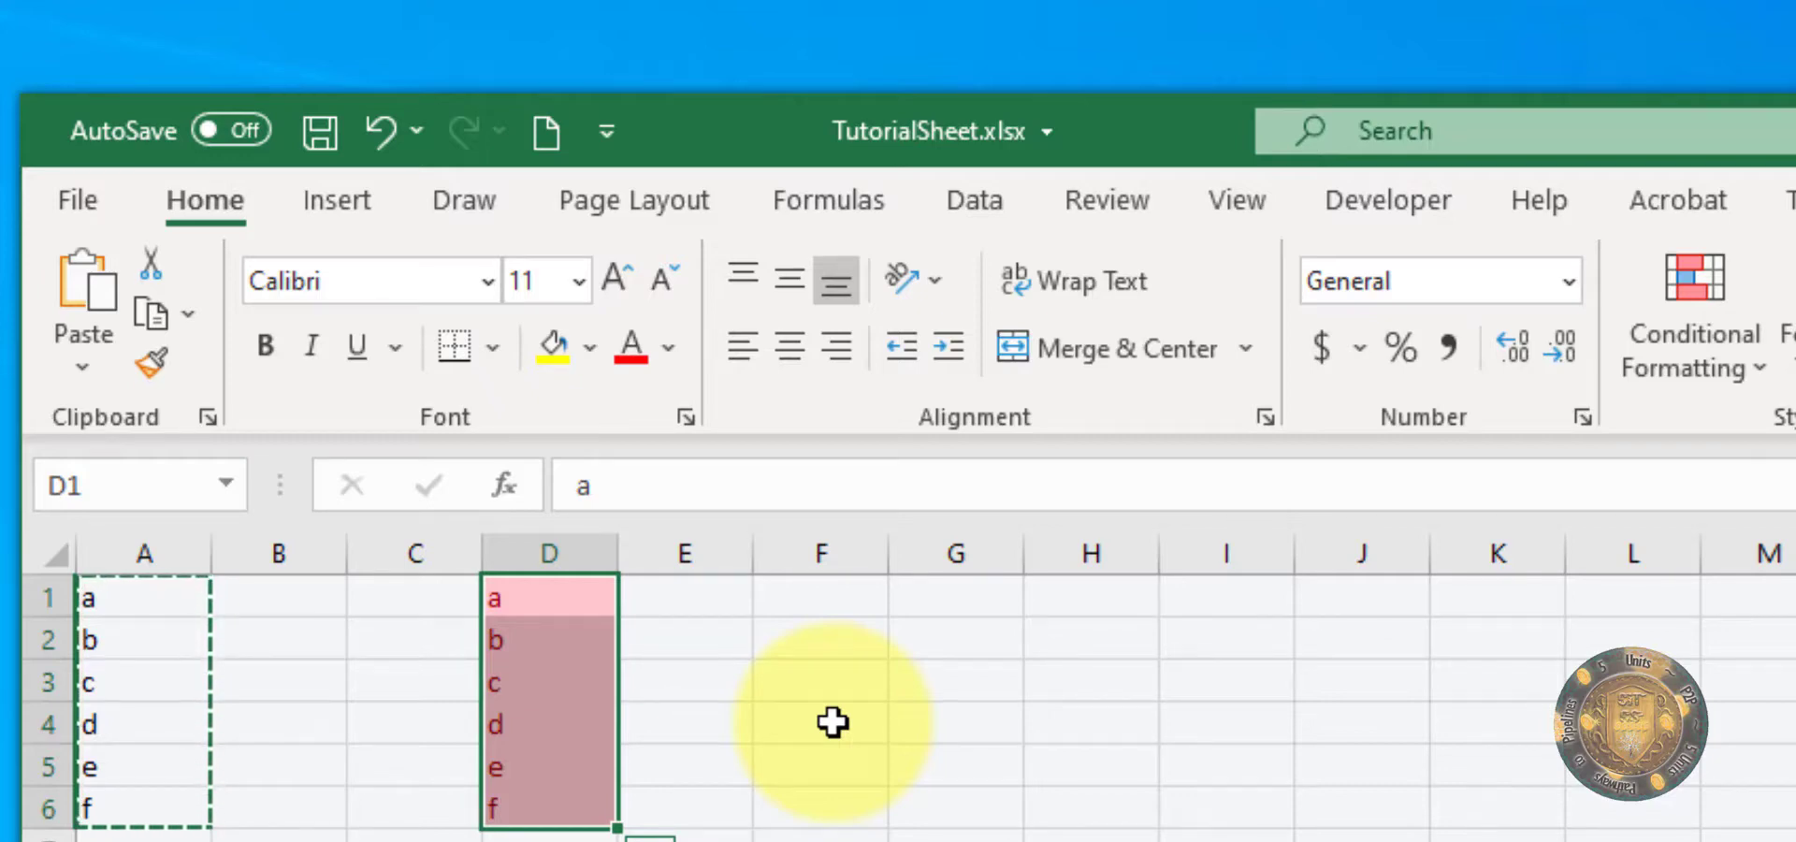
Step: Delete the contents of the range D1:D6
{"action": "key", "text": "Delete"}
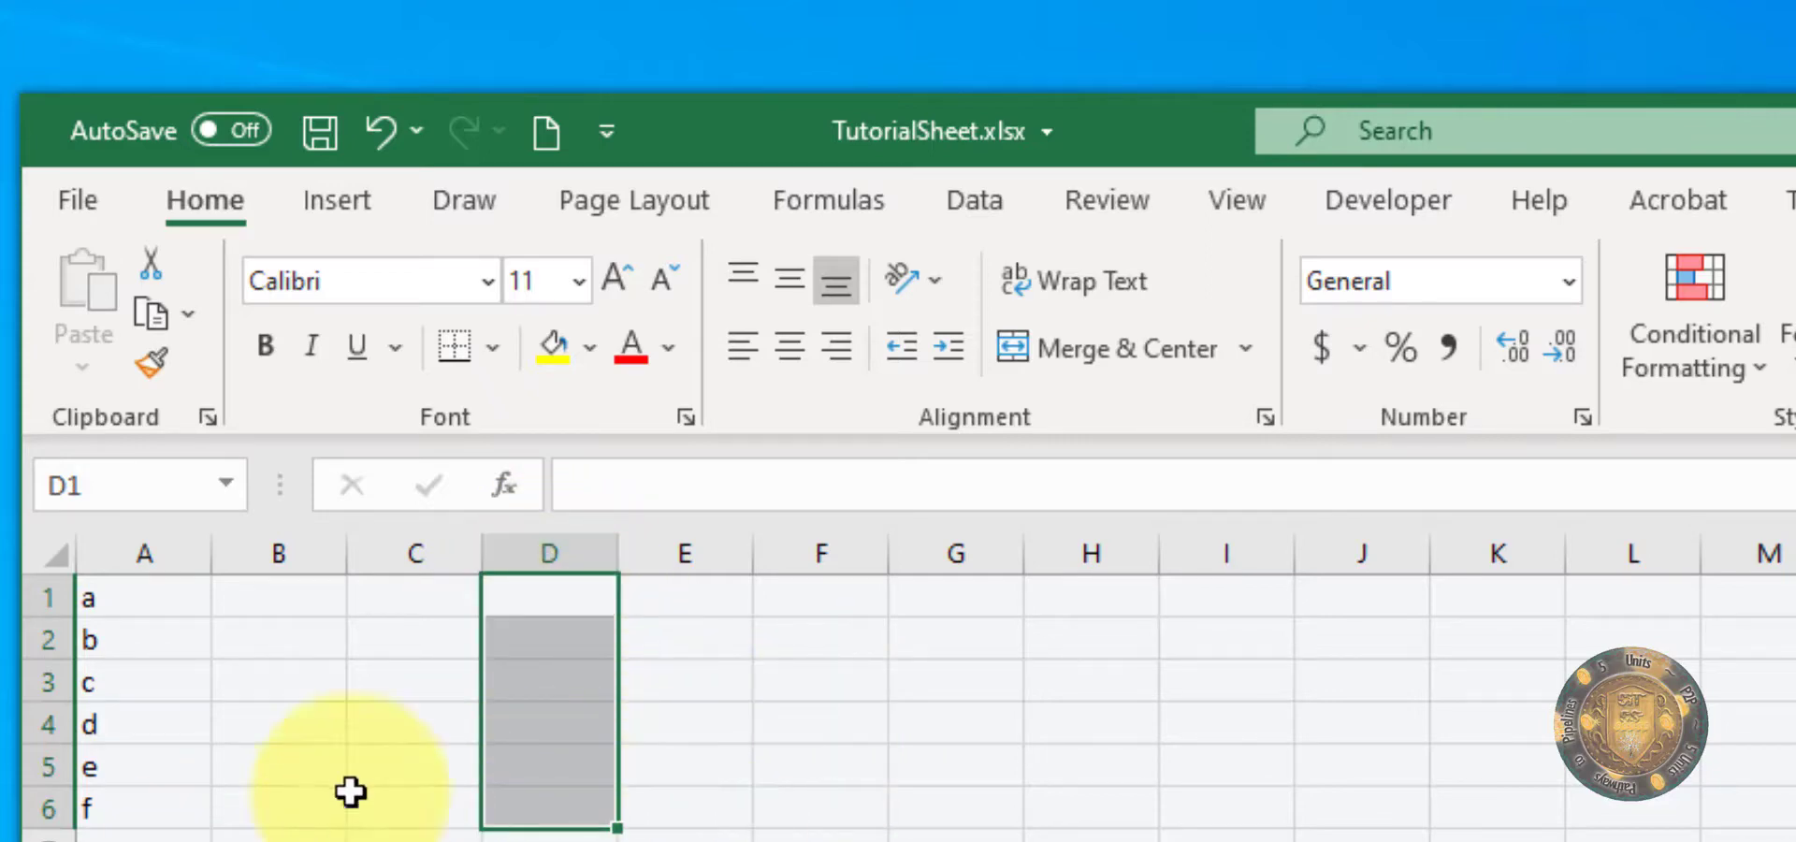
{"action": "key", "text": "alt+Tab"}
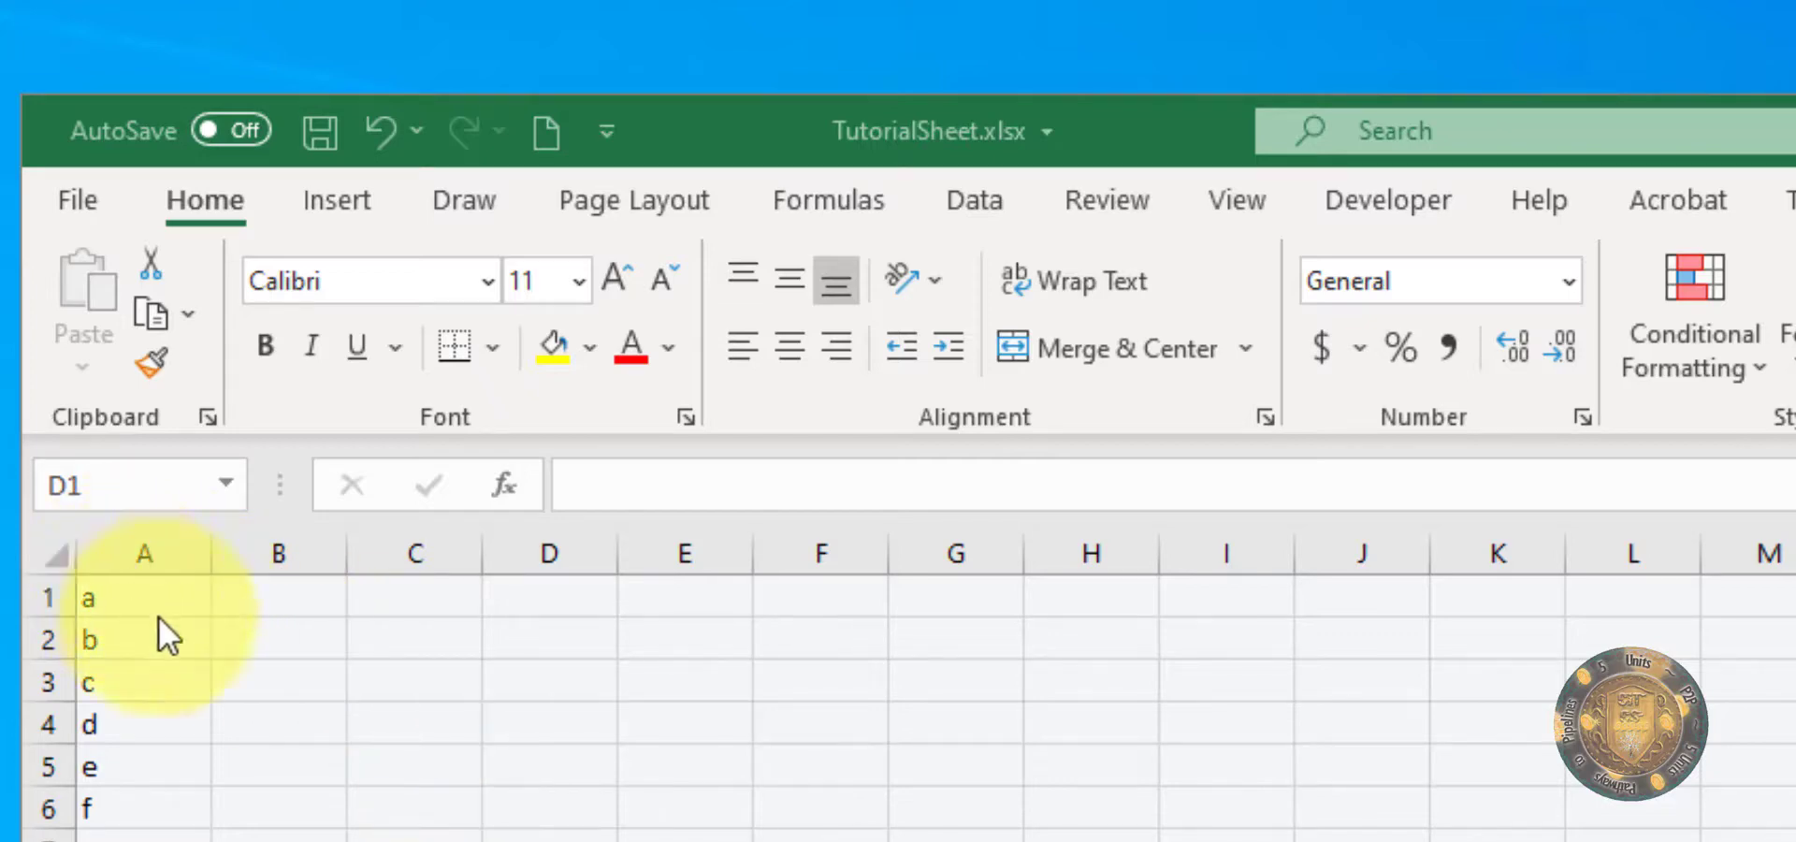
{"action": "key", "text": "alt+Tab"}
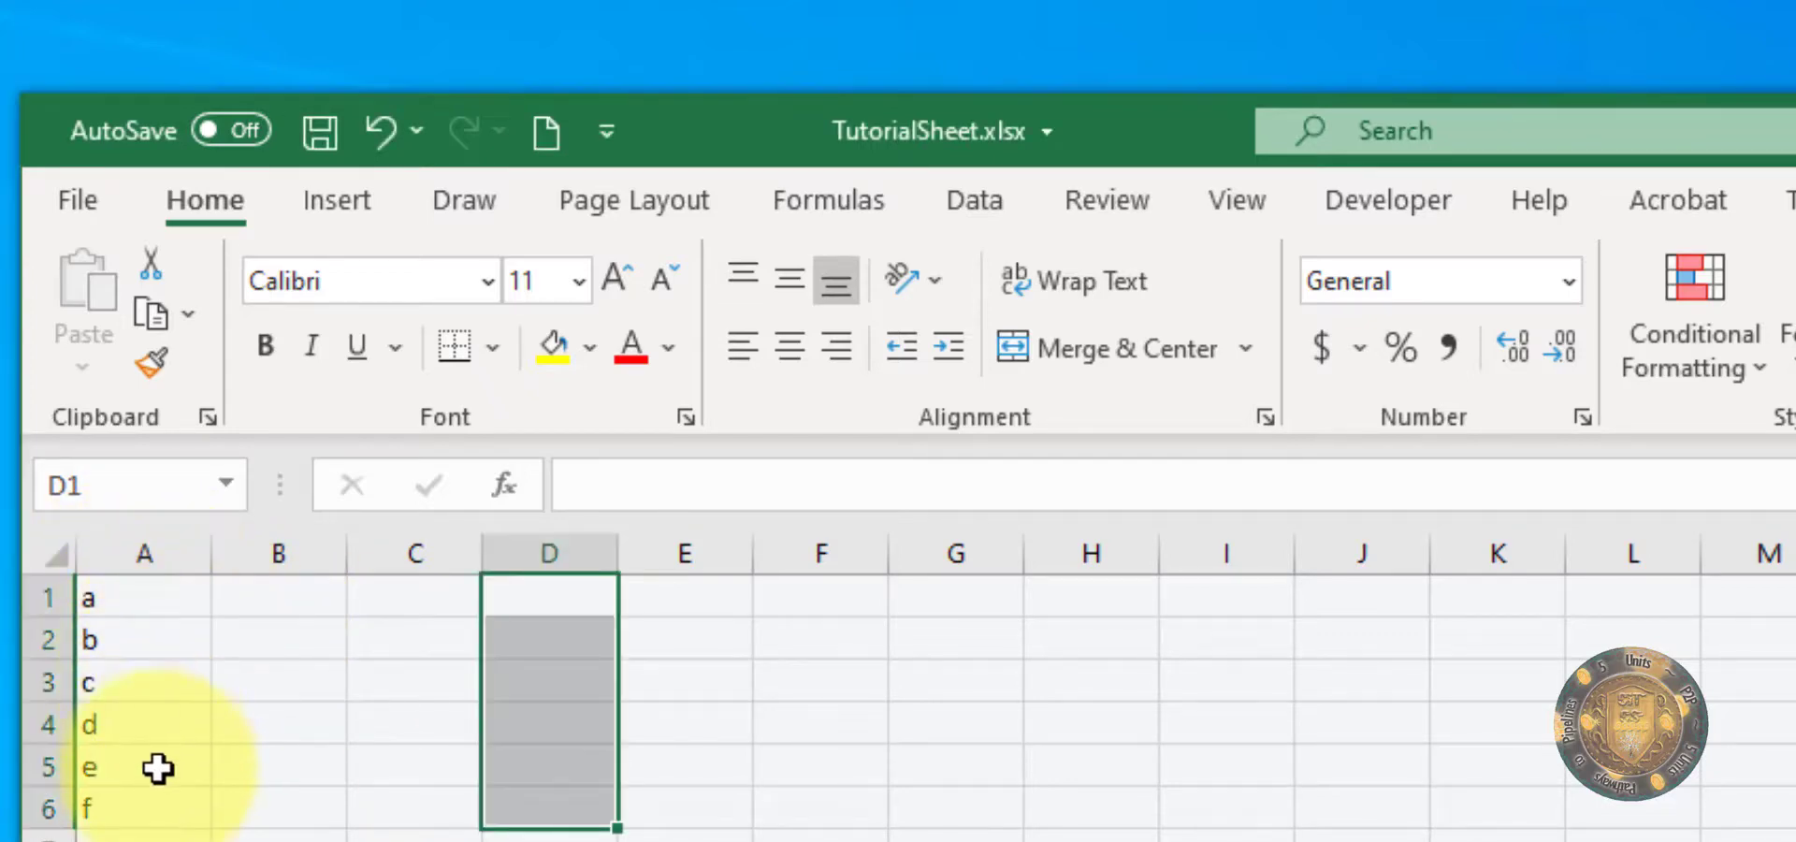
{"action": "left_click", "coordinate": [151, 753]}
{"action": "left_click_drag", "start_coordinate": [145, 598], "coordinate": [144, 795]}
{"action": "left_click", "coordinate": [458, 831]}
{"action": "left_click", "coordinate": [166, 605]}
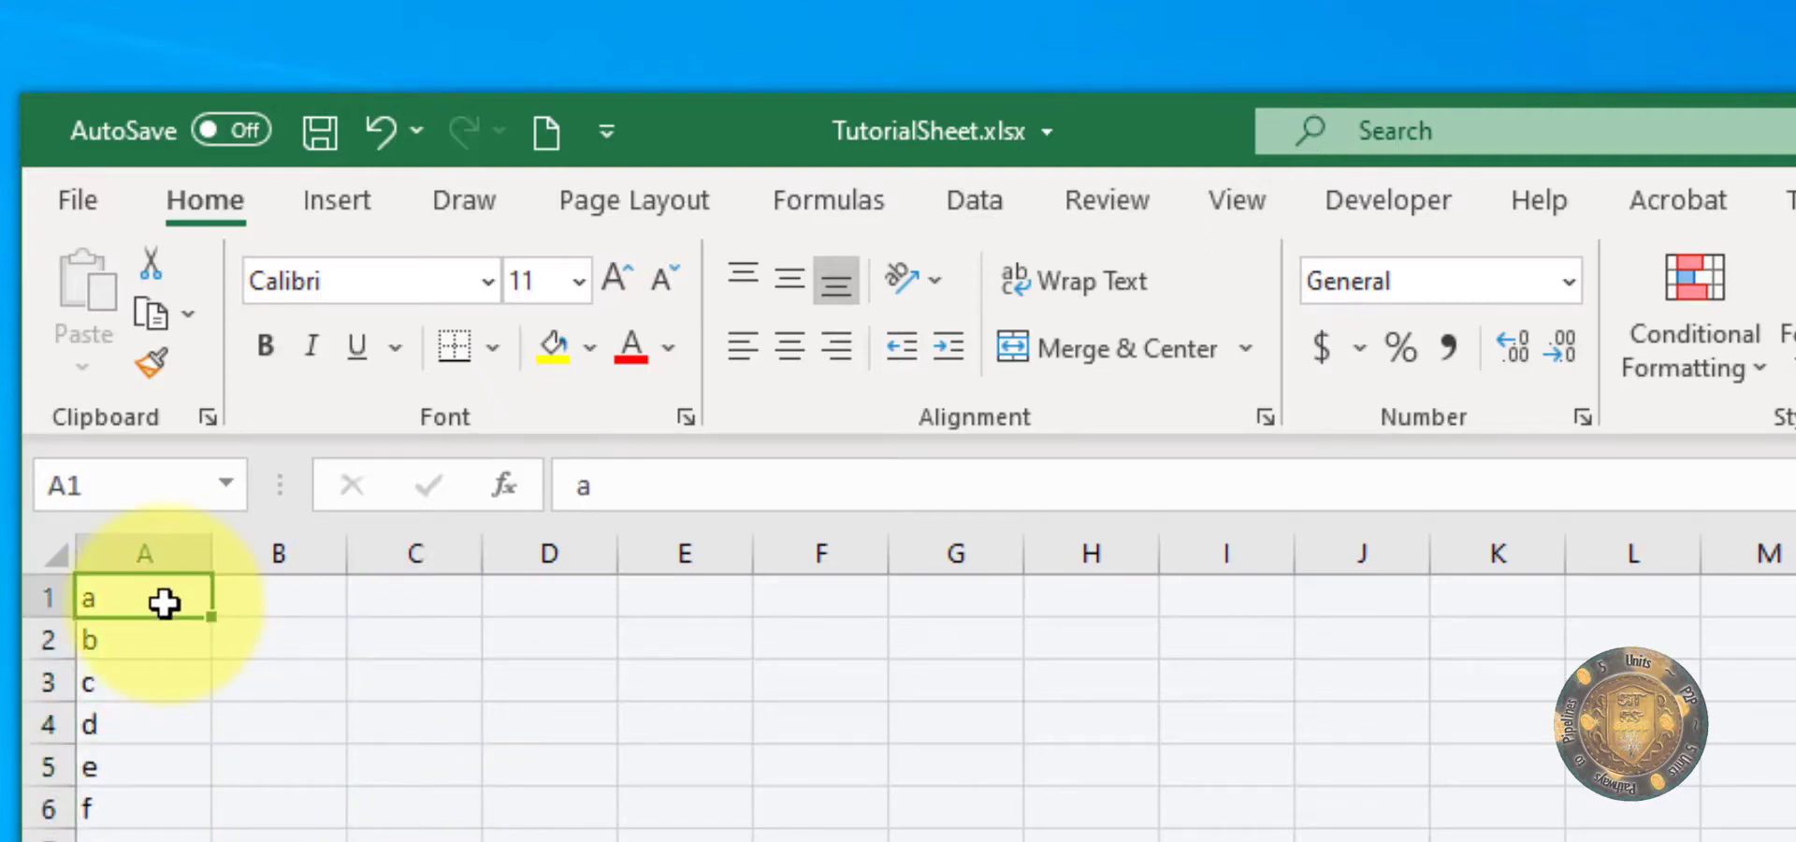
Step: Enter a person's name in cell B1 and leave that cell selected
{"action": "left_click", "coordinate": [251, 602]}
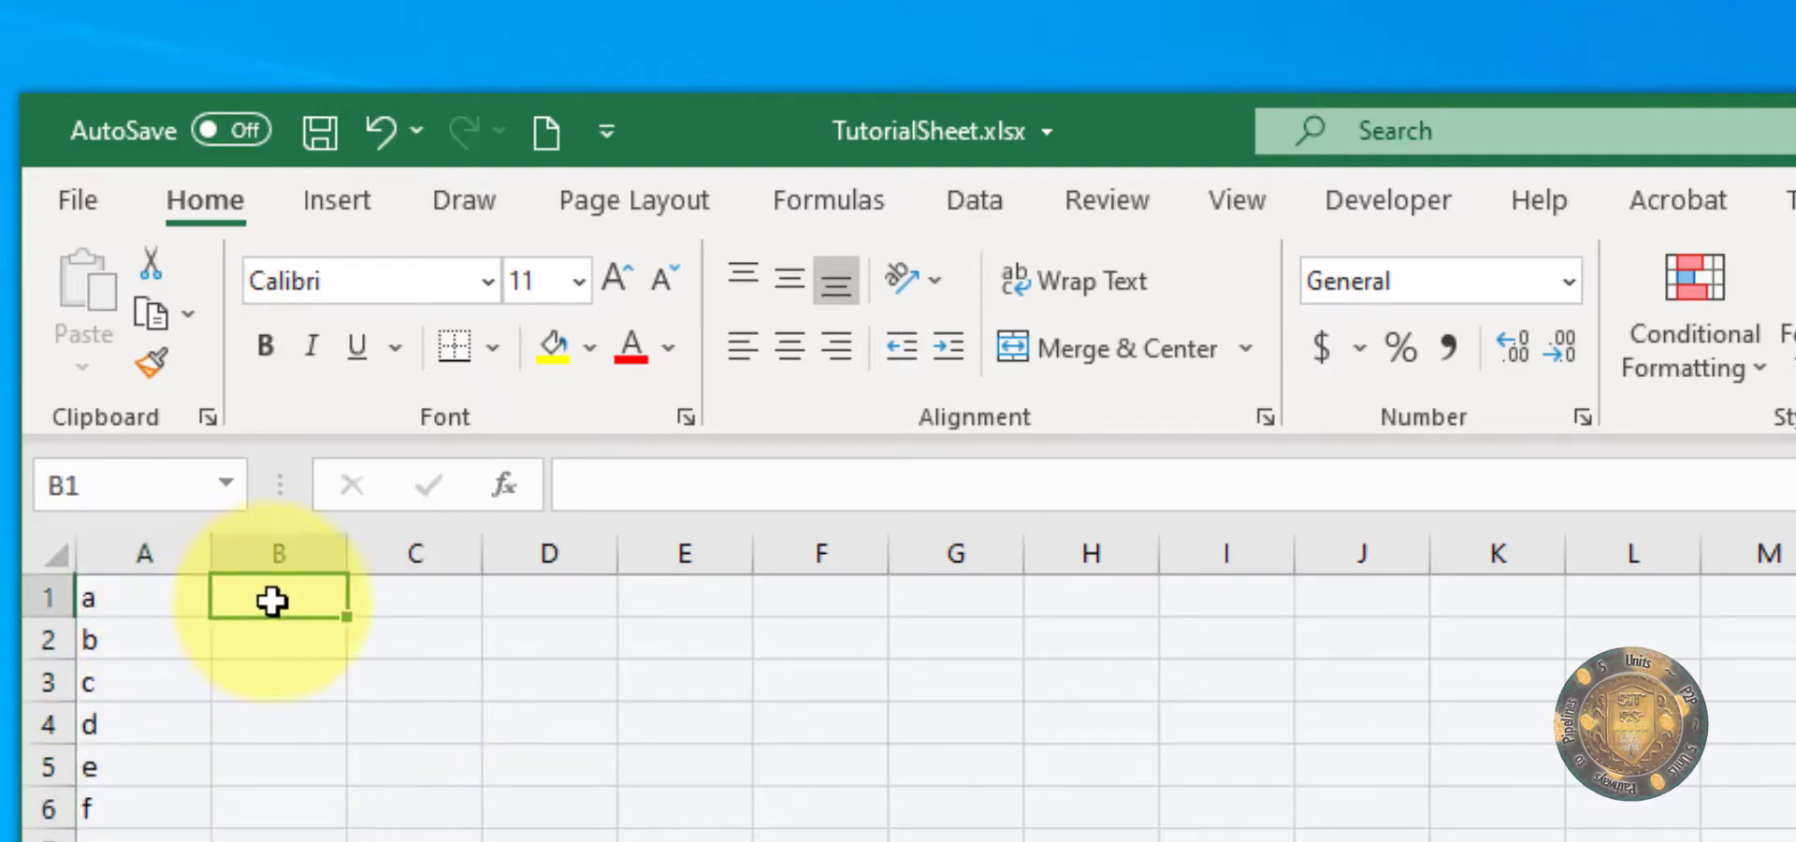
{"action": "type", "text": "Ma"}
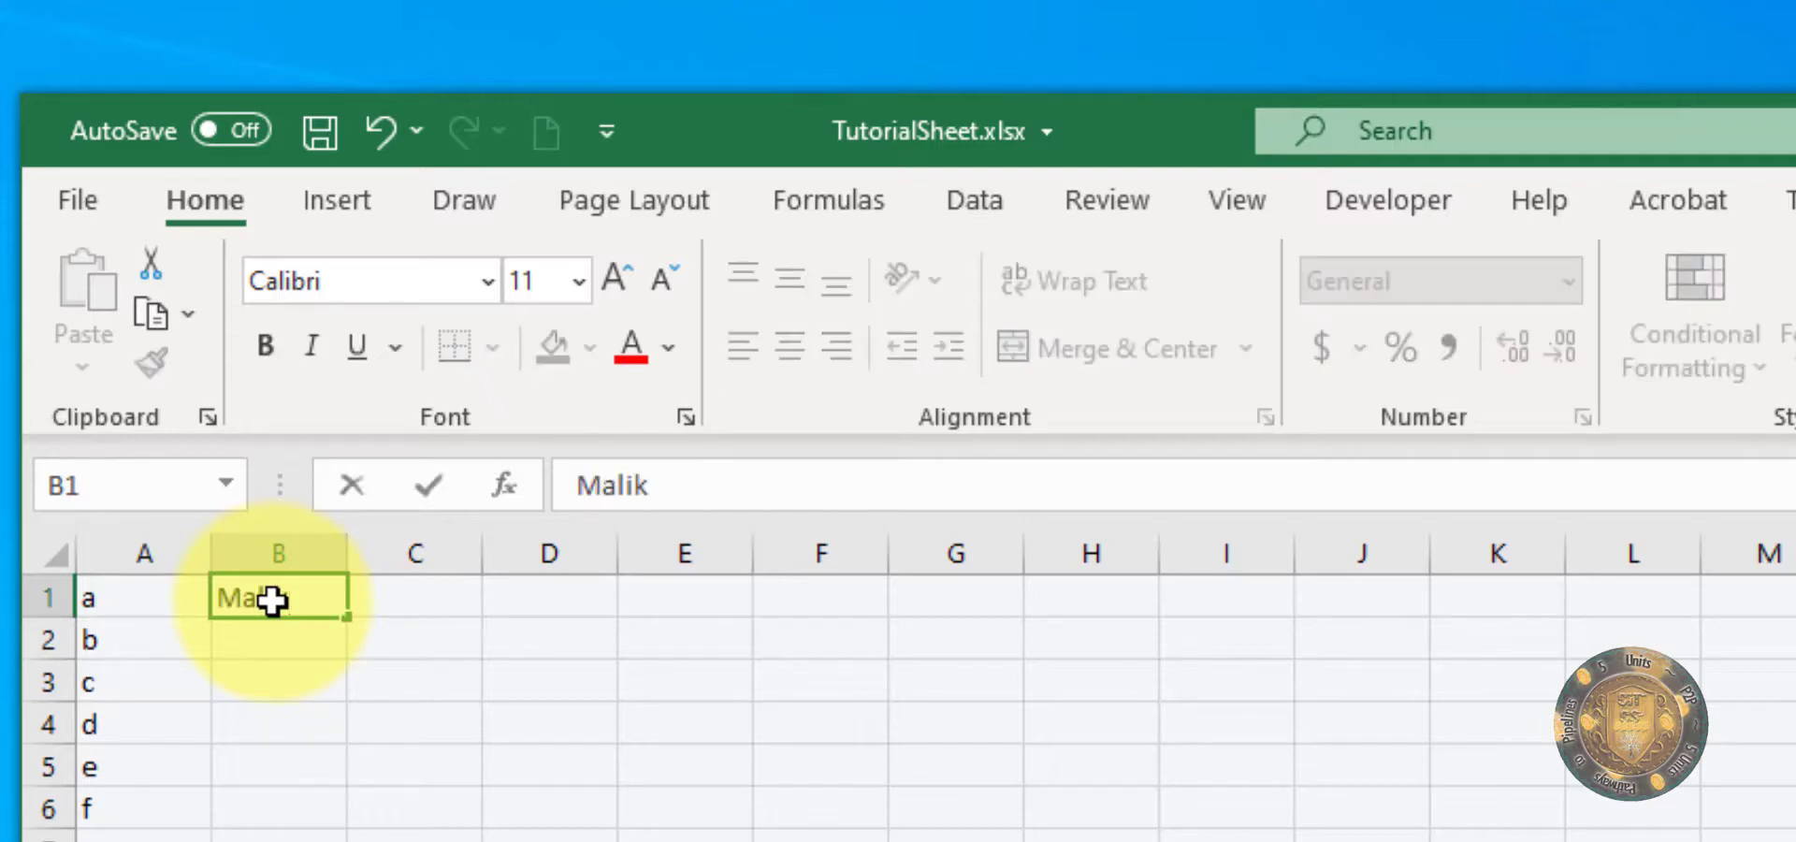
{"action": "type", "text": "lik"}
{"action": "left_click", "coordinate": [468, 602]}
{"action": "left_click", "coordinate": [289, 595]}
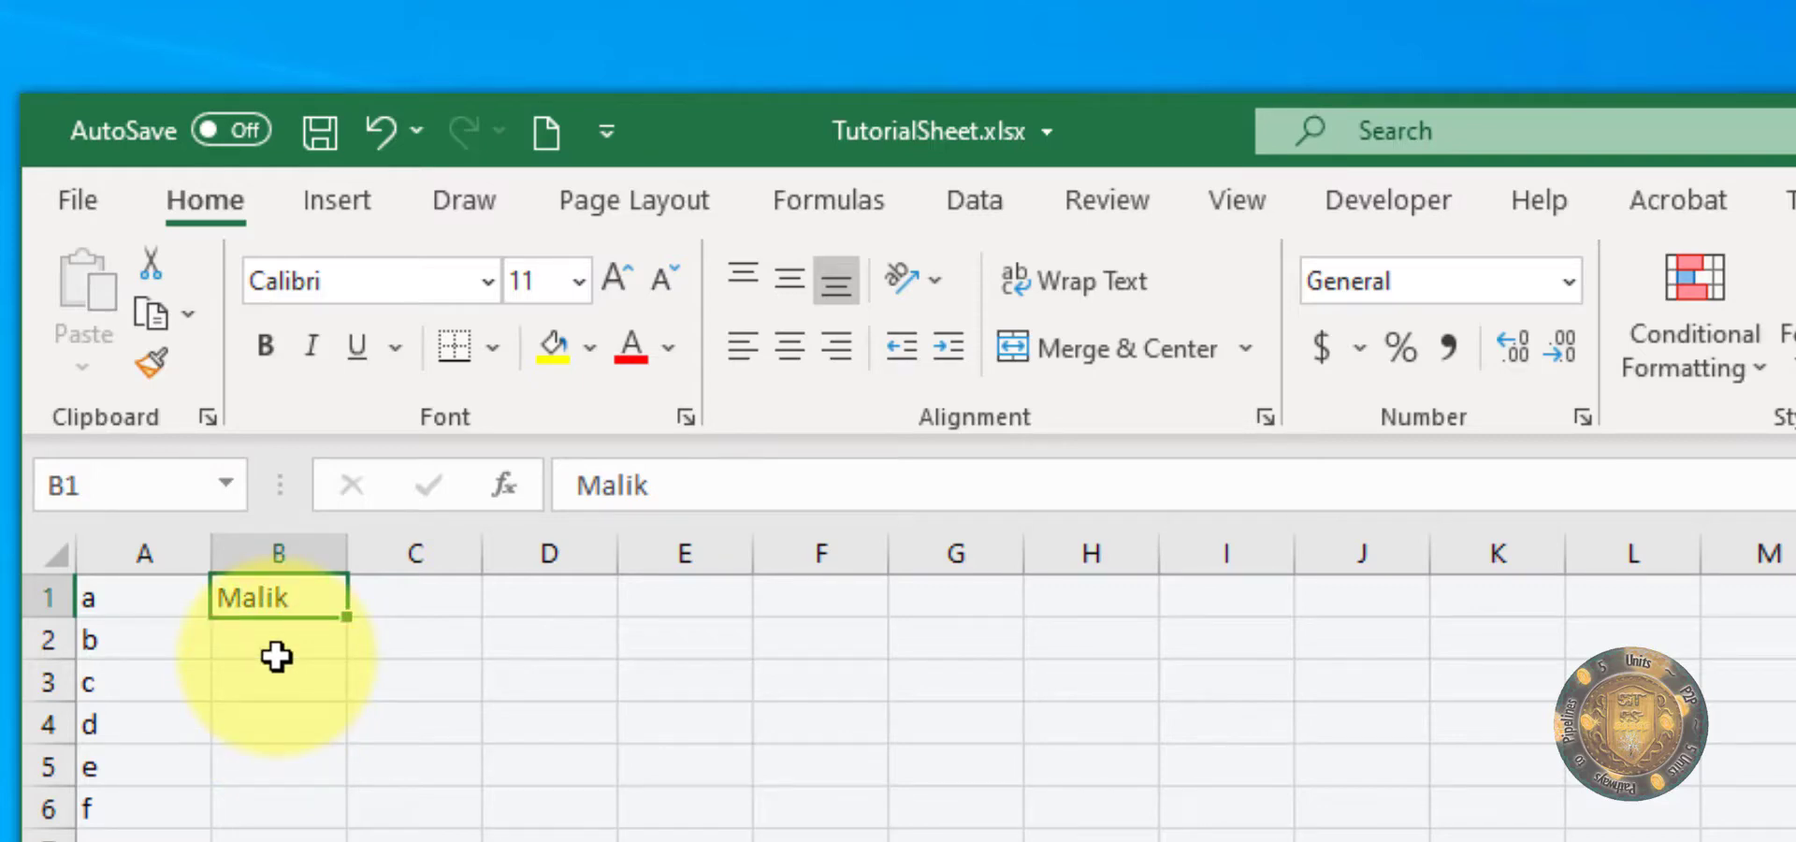
{"action": "left_click", "coordinate": [302, 646]}
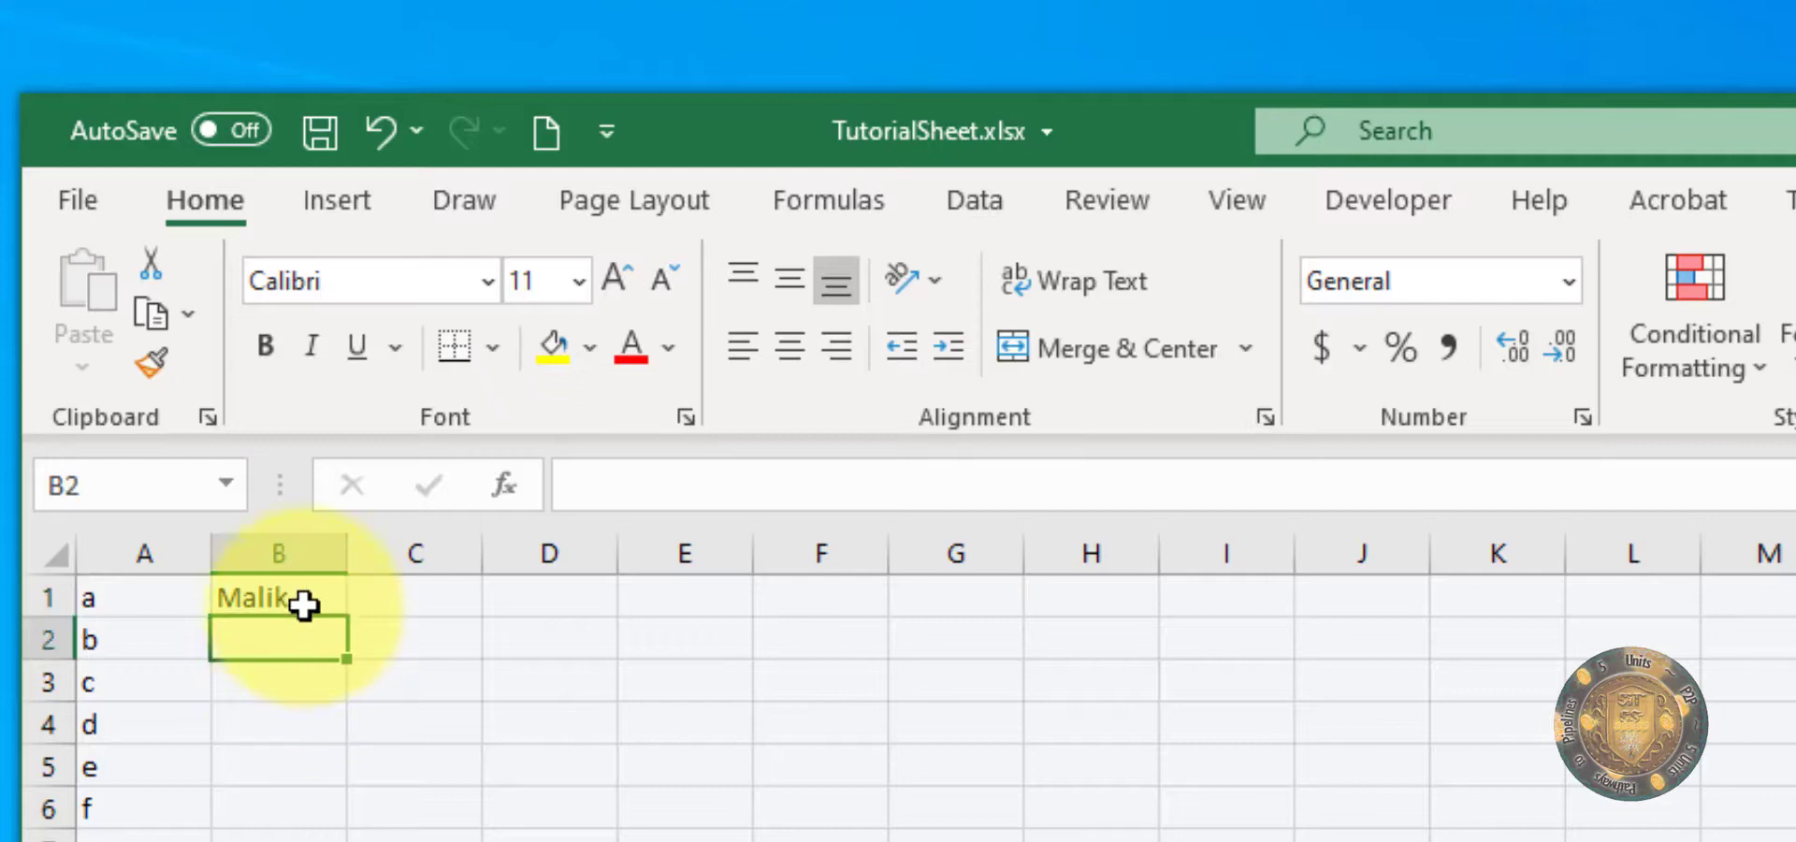
{"action": "left_click", "coordinate": [303, 603]}
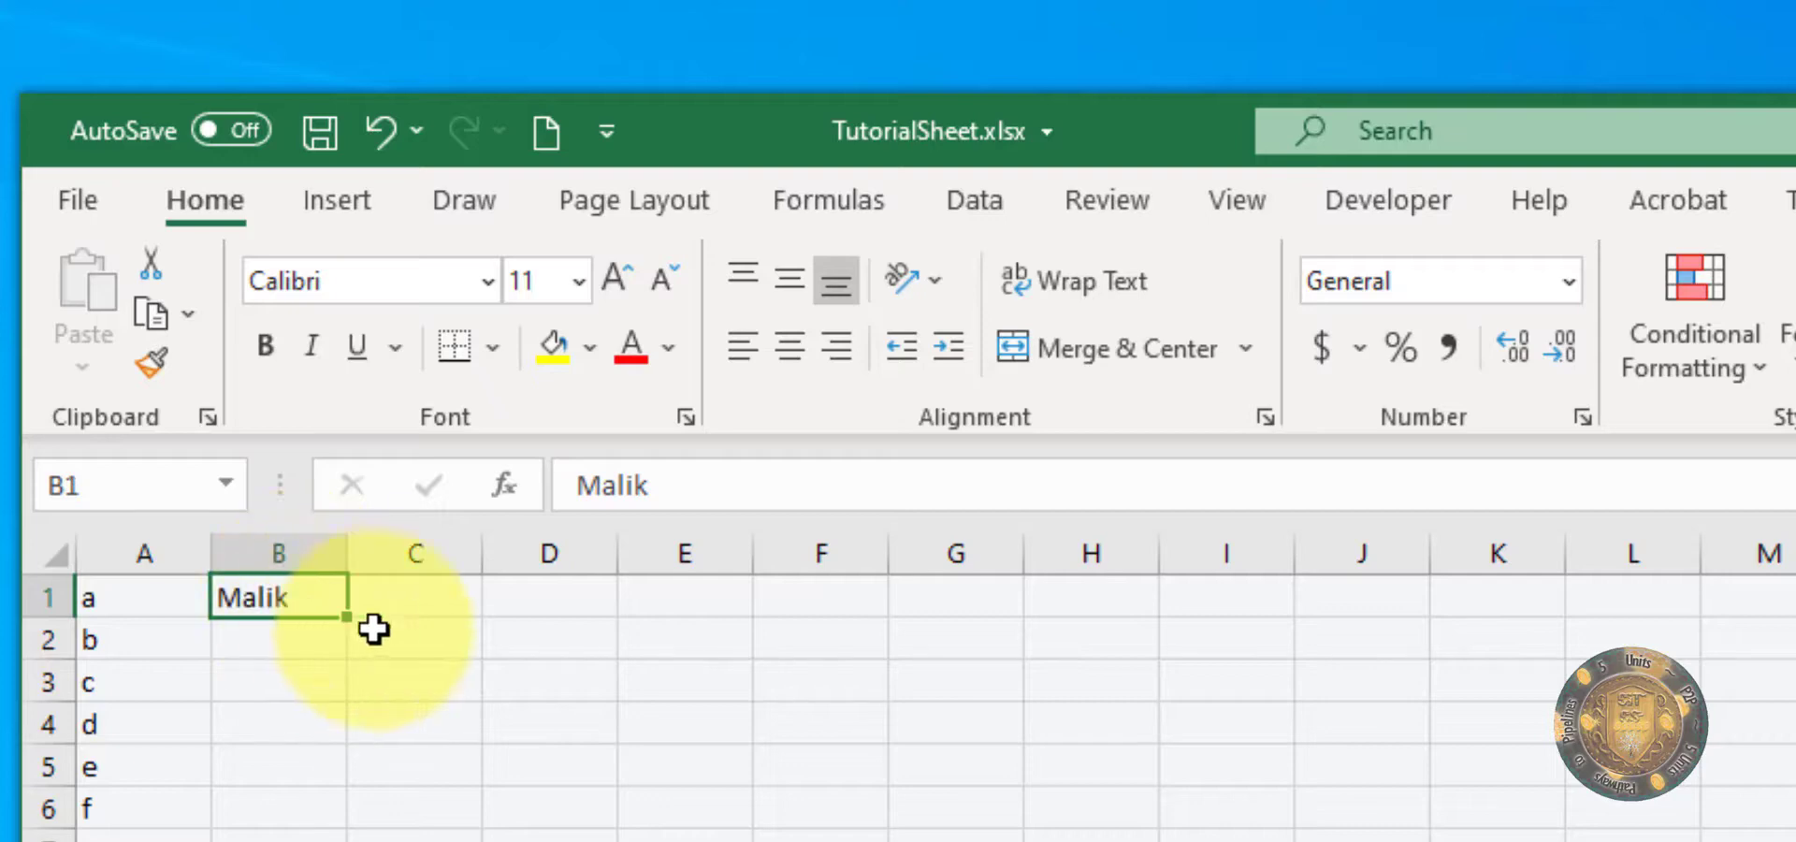
Step: Enter the sample text fdfdfd in cell B2
{"action": "left_click", "coordinate": [267, 634]}
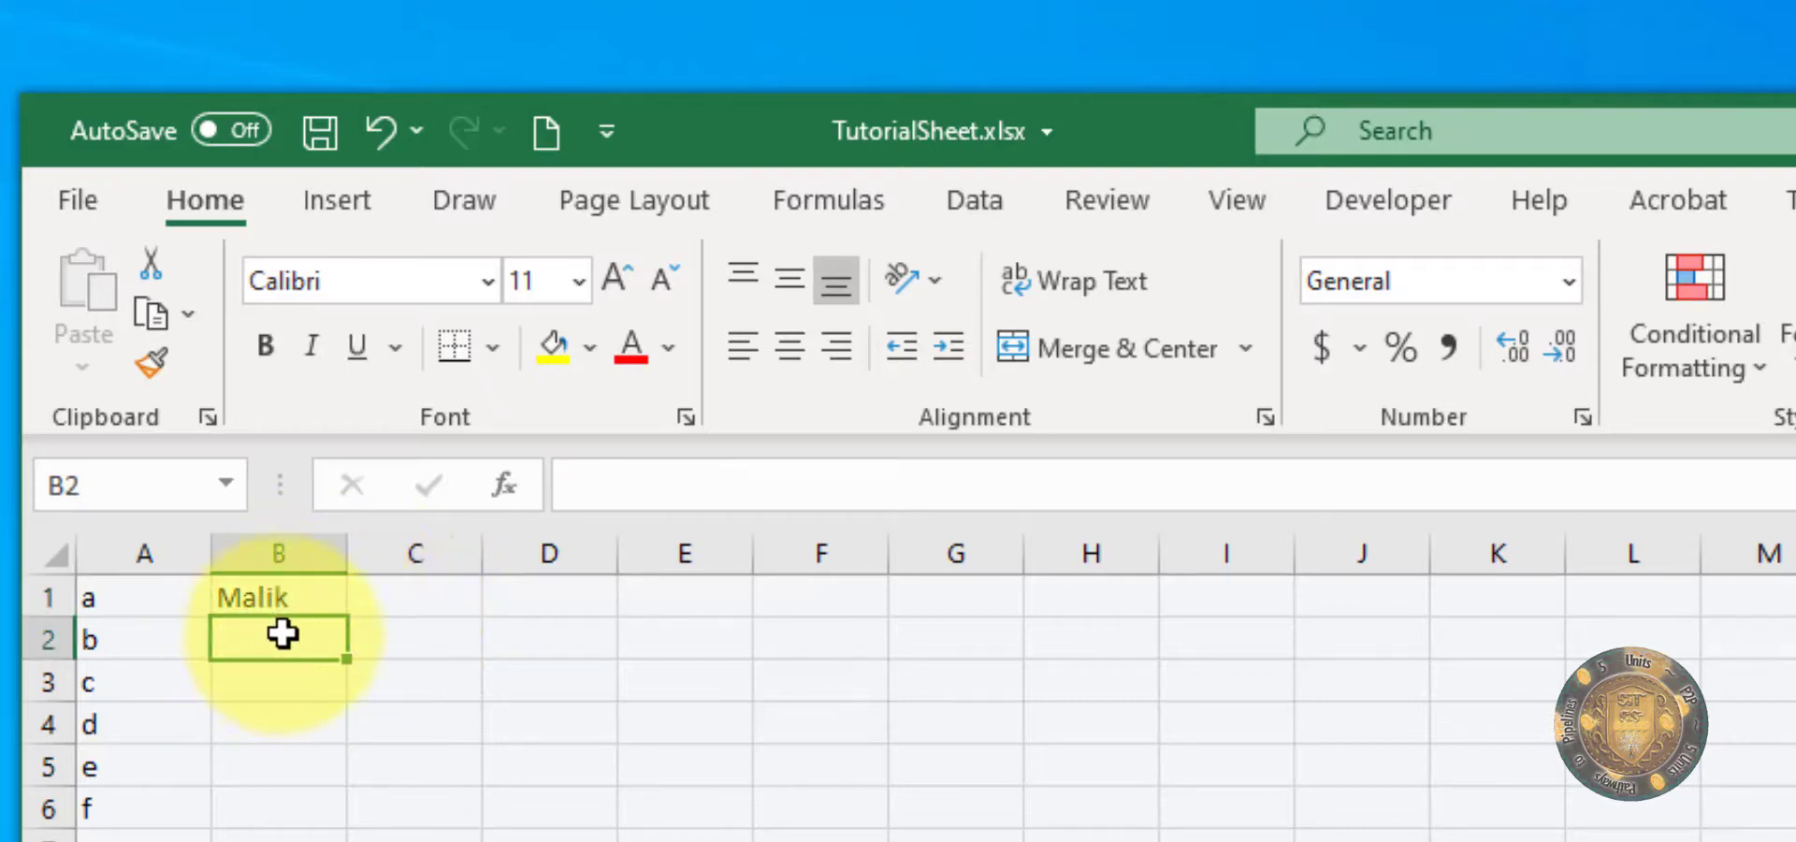
{"action": "type", "text": "fdfdfd"}
{"action": "left_click", "coordinate": [302, 707]}
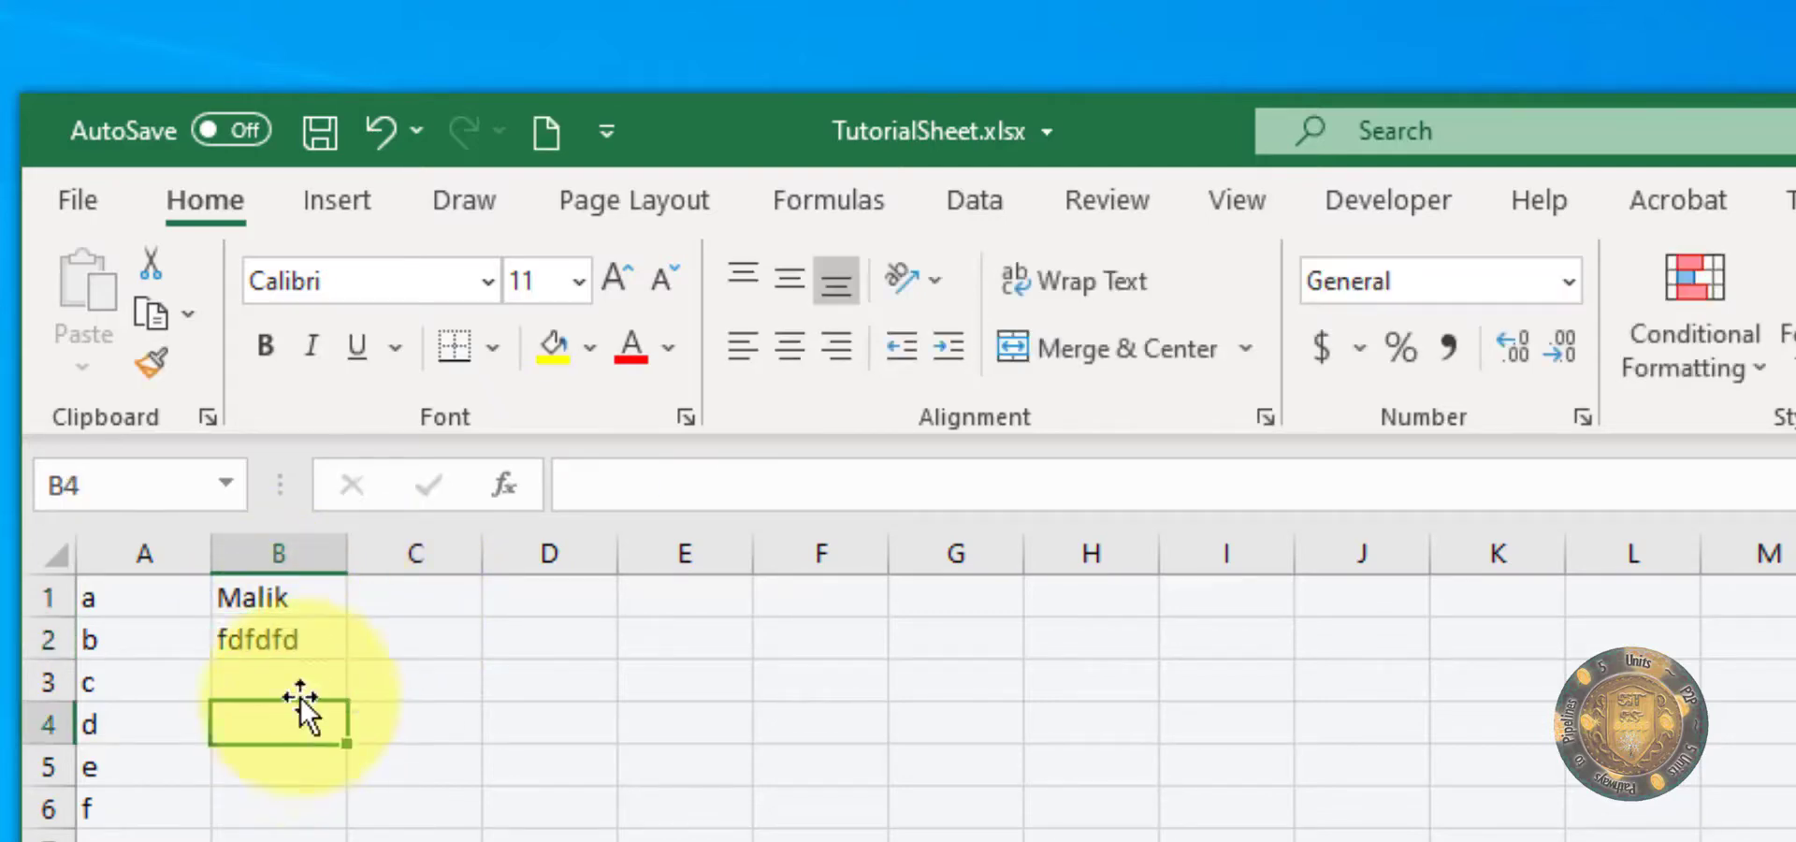
Step: Overwrite the contents of cell B1 with fdfdfdfdf and those of cell B2 with dfdfd
{"action": "left_click", "coordinate": [309, 602]}
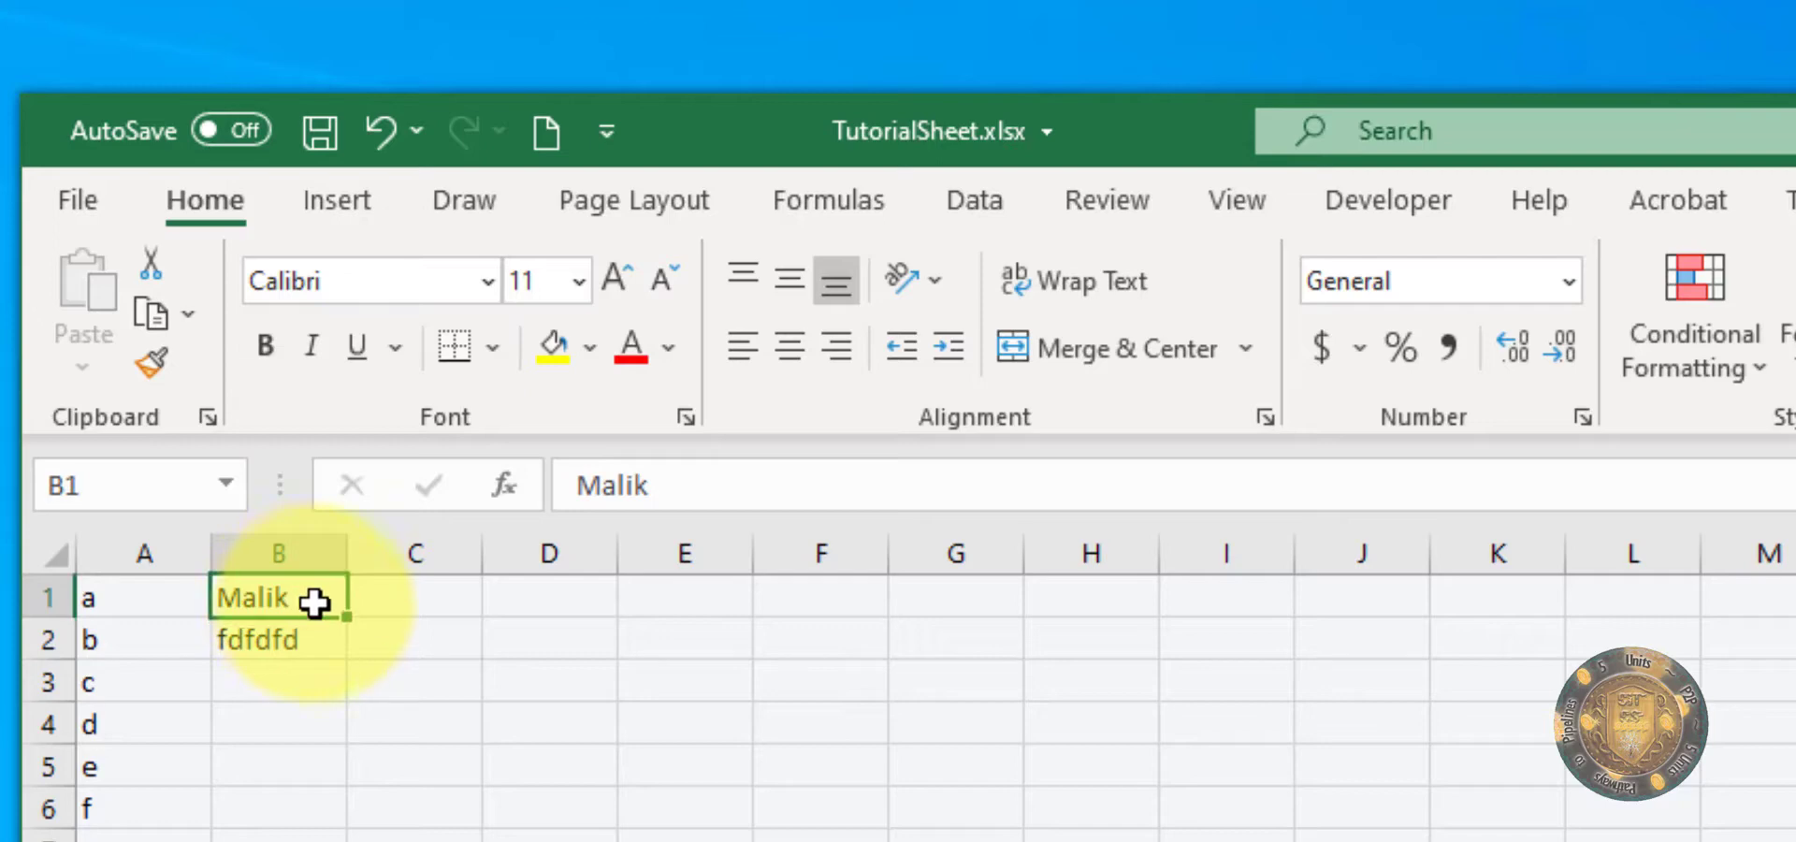
{"action": "type", "text": "fdfdfdfdf"}
{"action": "left_click", "coordinate": [301, 718]}
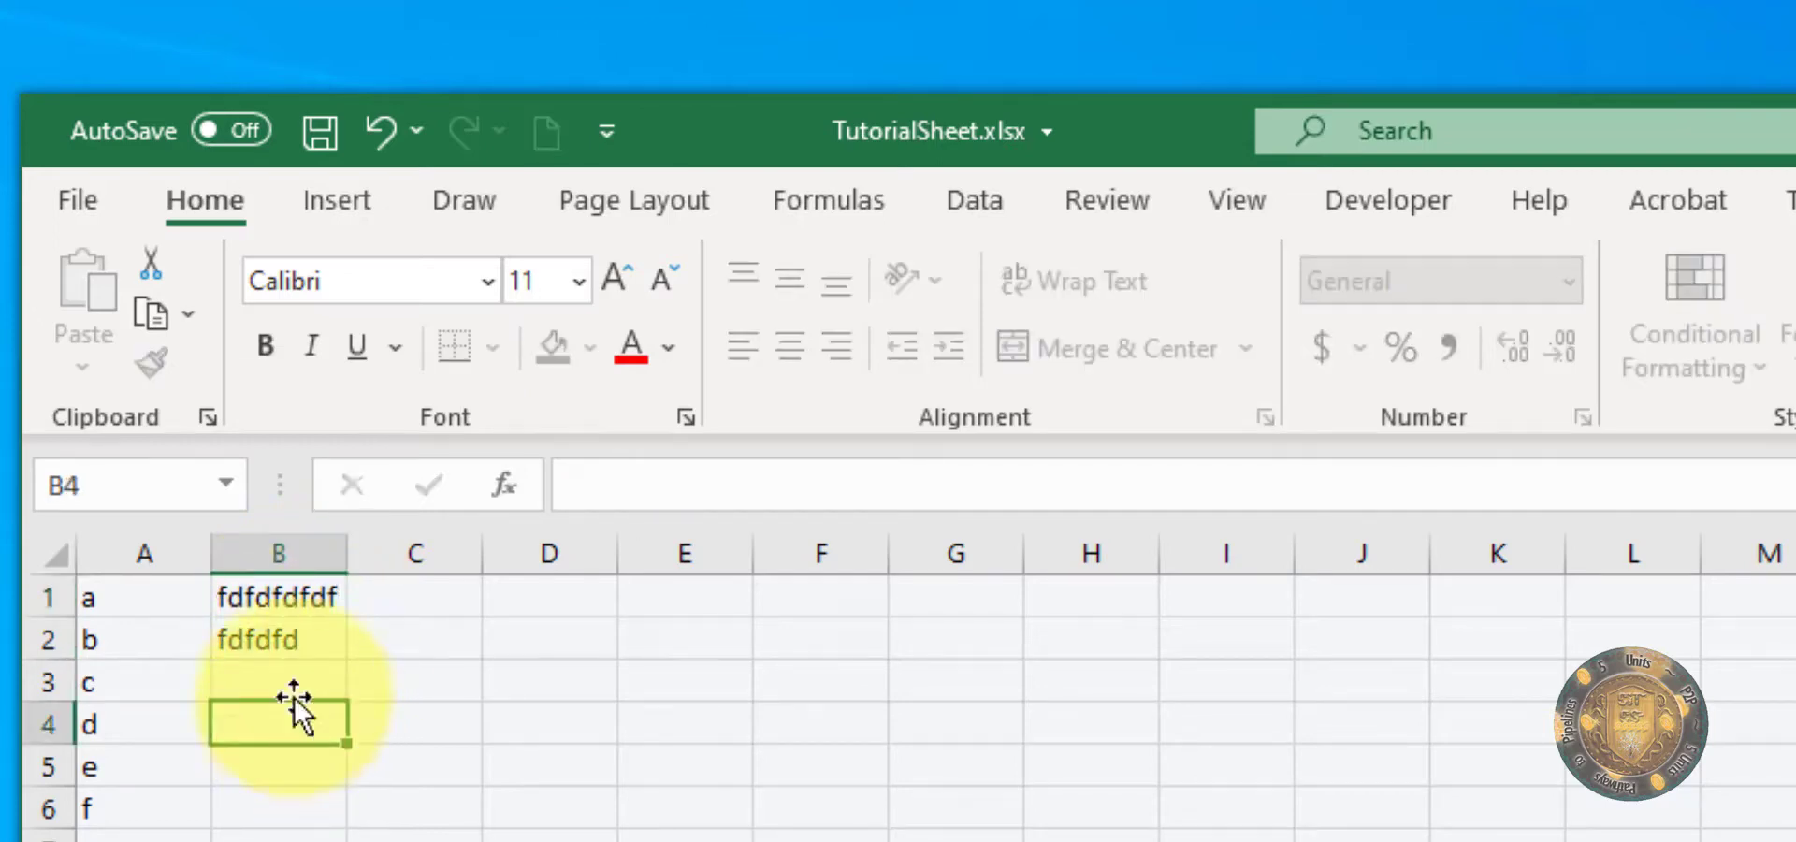
{"action": "left_click", "coordinate": [280, 642]}
{"action": "type", "text": "dfdfd"}
{"action": "left_click", "coordinate": [293, 781]}
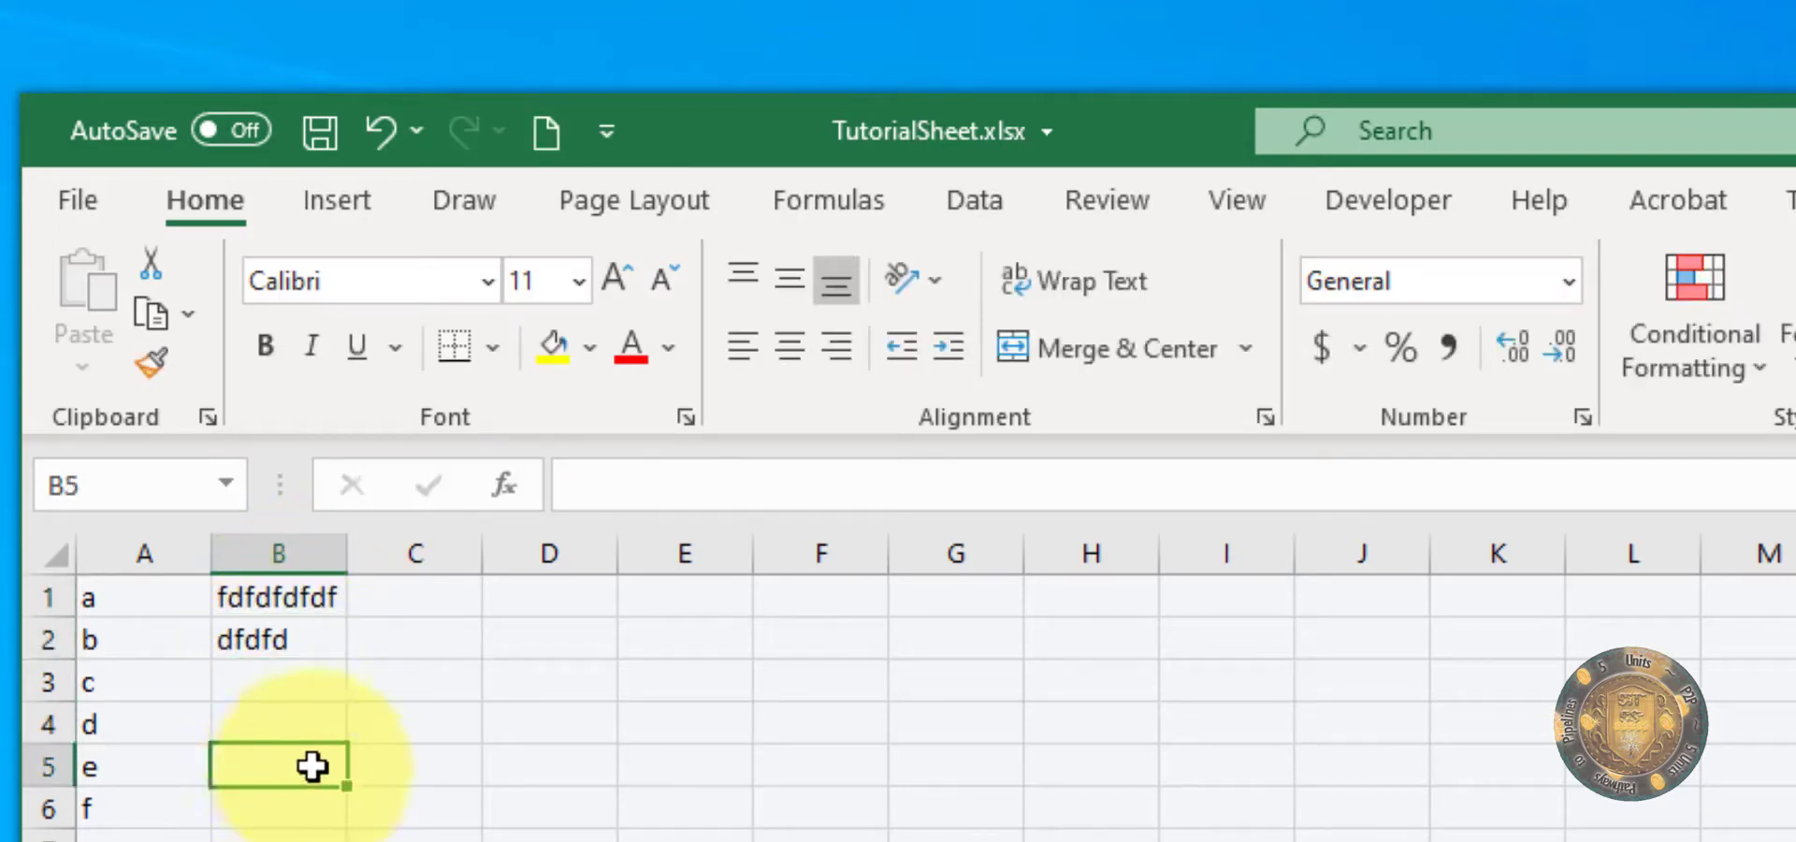
Step: Edit cell B2 in place, inserting extra characters within its existing text to make it dfdfddf dfdfdfdfd
{"action": "left_click", "coordinate": [282, 645]}
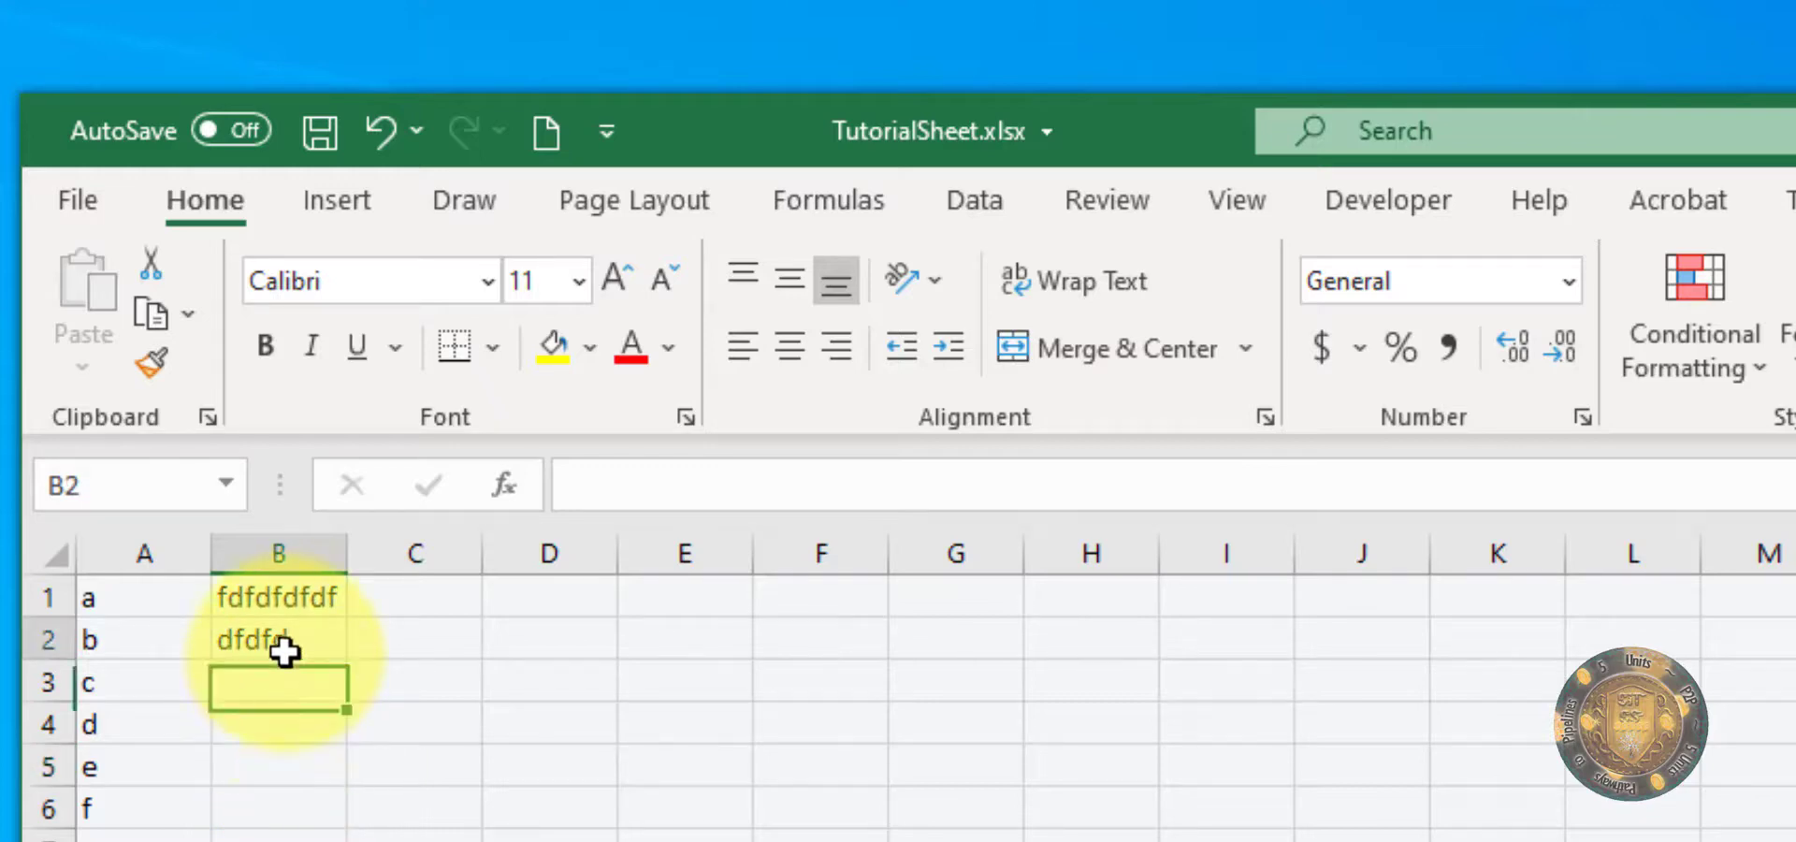
{"action": "double_click", "coordinate": [265, 638]}
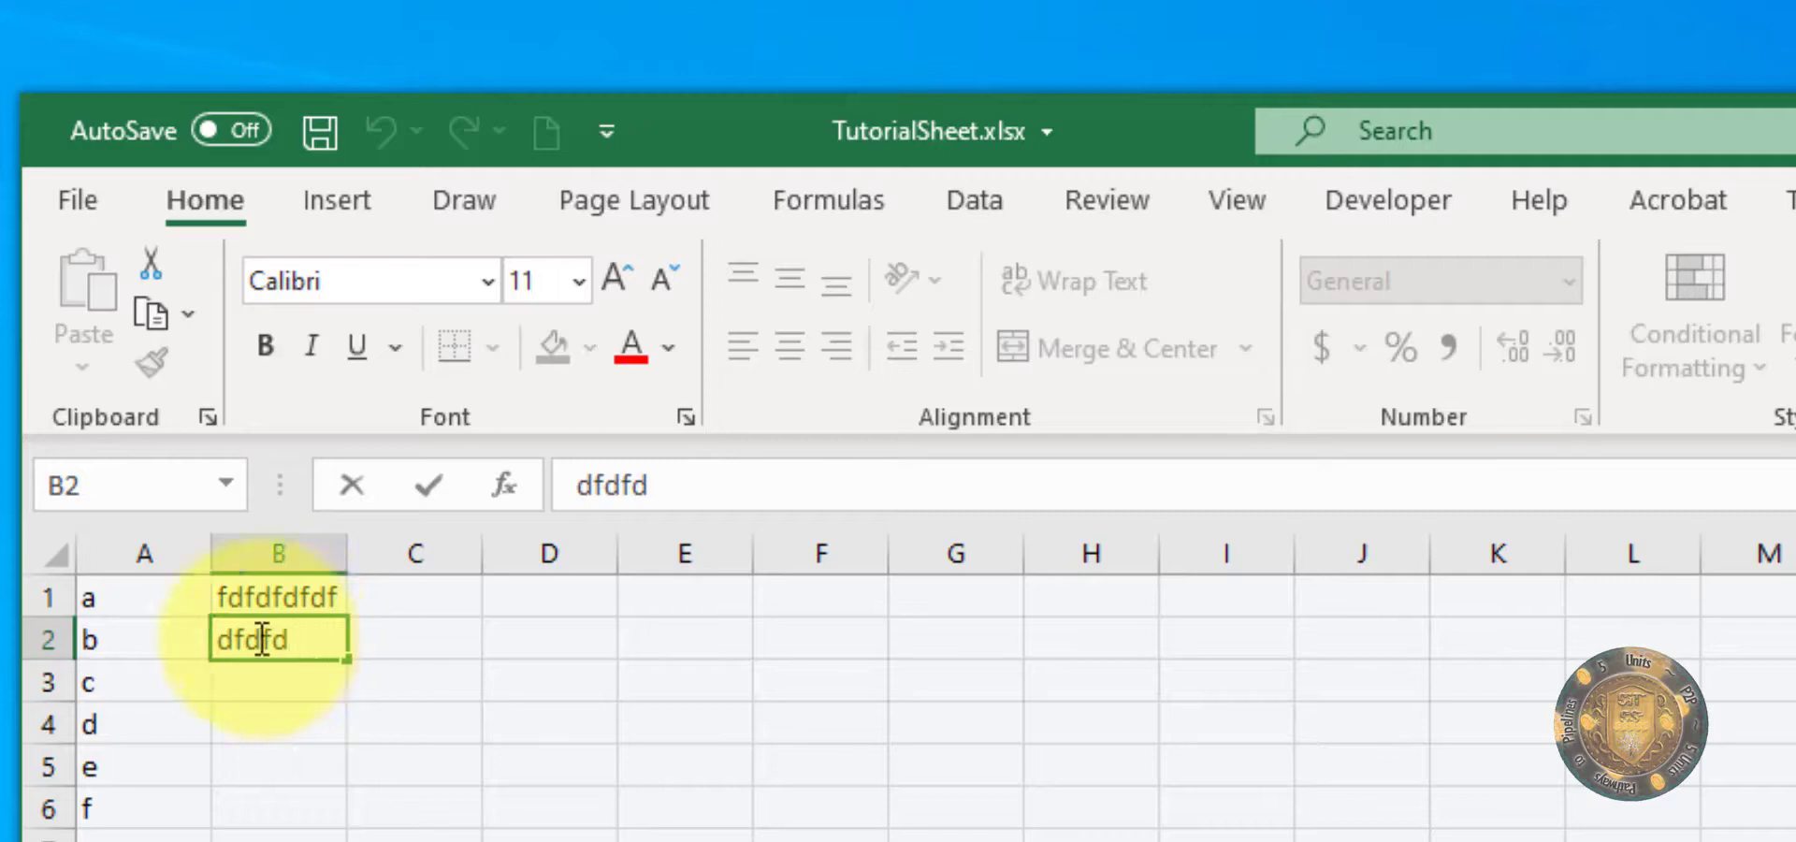
{"action": "type", "text": "fddf dfdfd"}
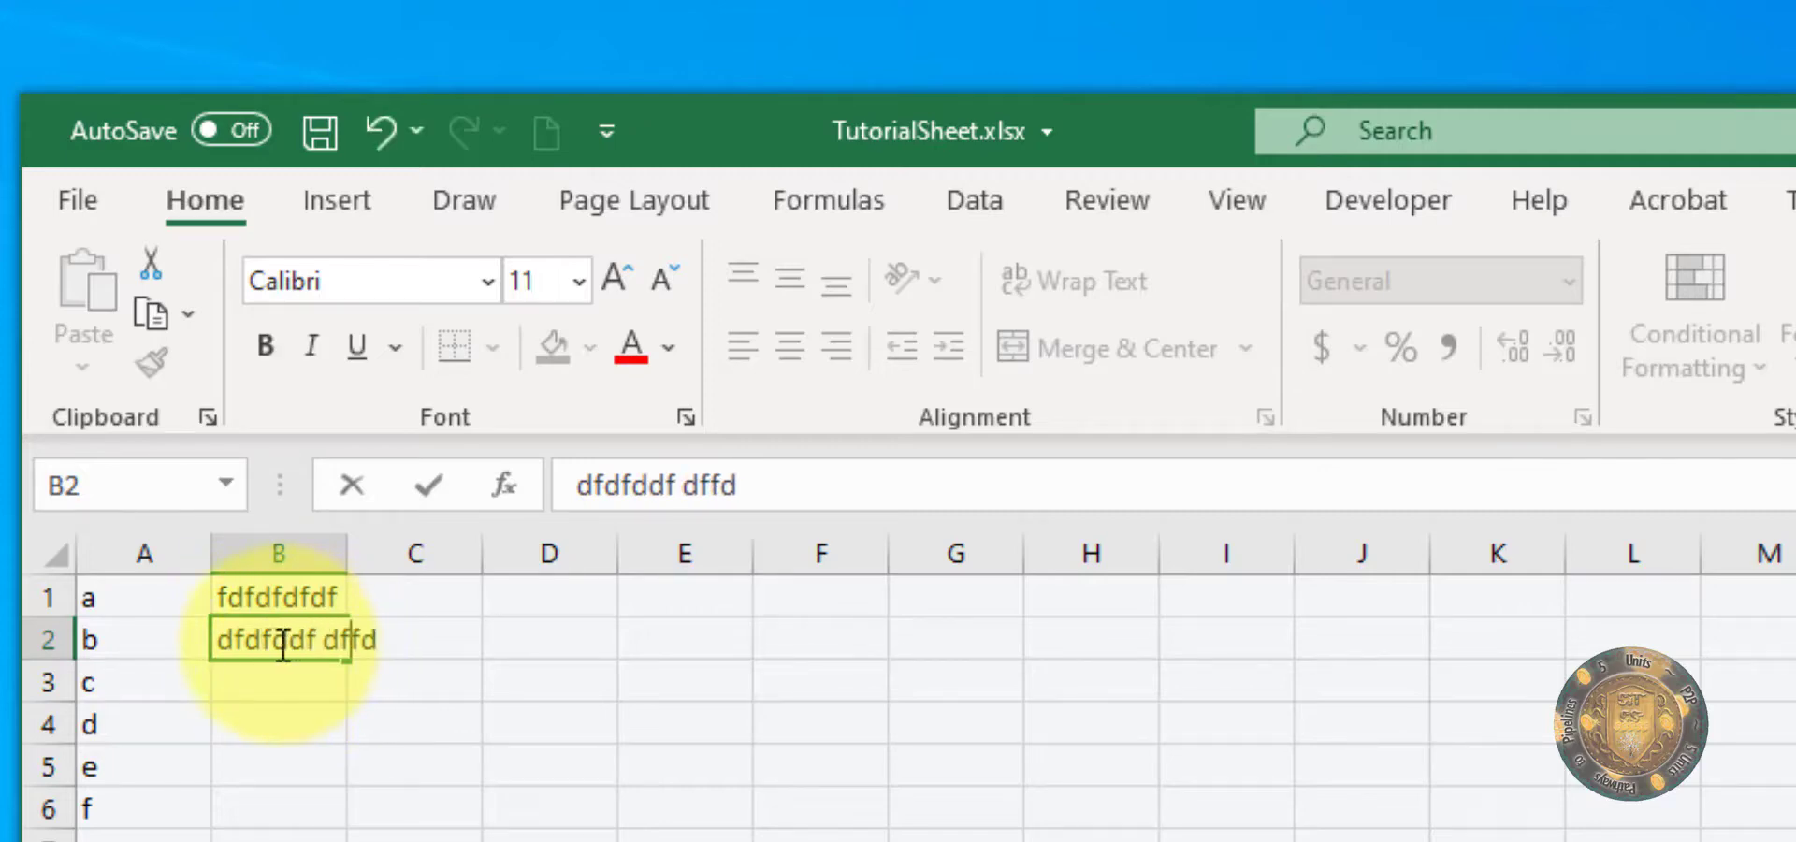
{"action": "type", "text": "fd"}
{"action": "left_click", "coordinate": [268, 718]}
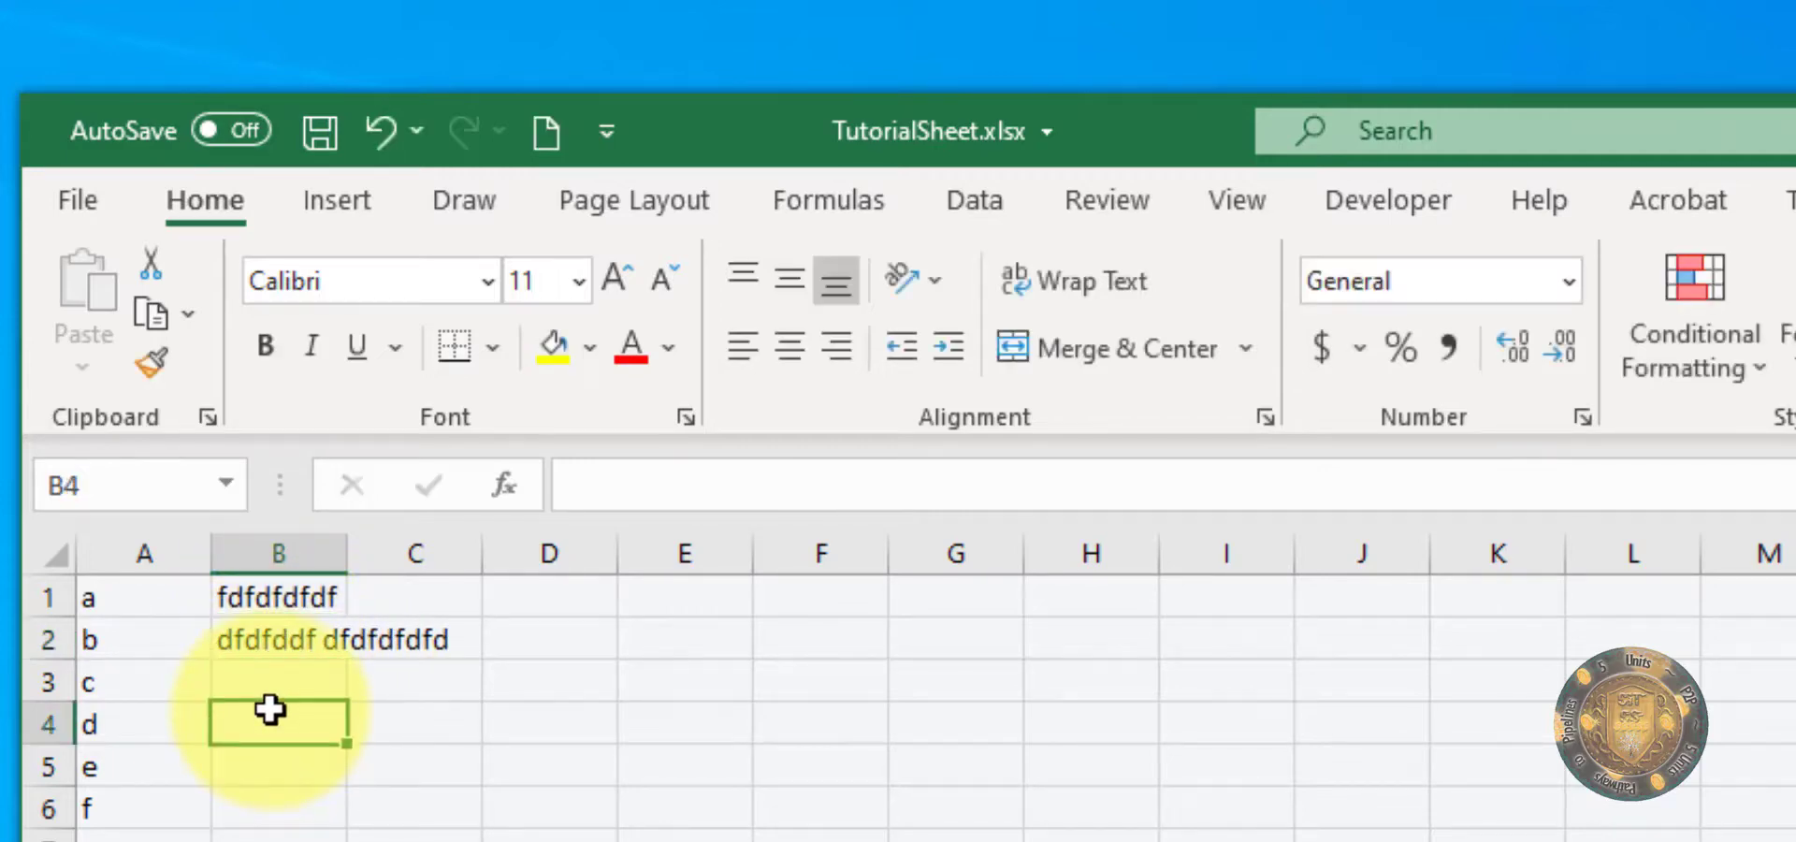
Step: Undo all the recent entries in cells B1 and B2, and redo only the name entry in B1
{"action": "left_click", "coordinate": [270, 609]}
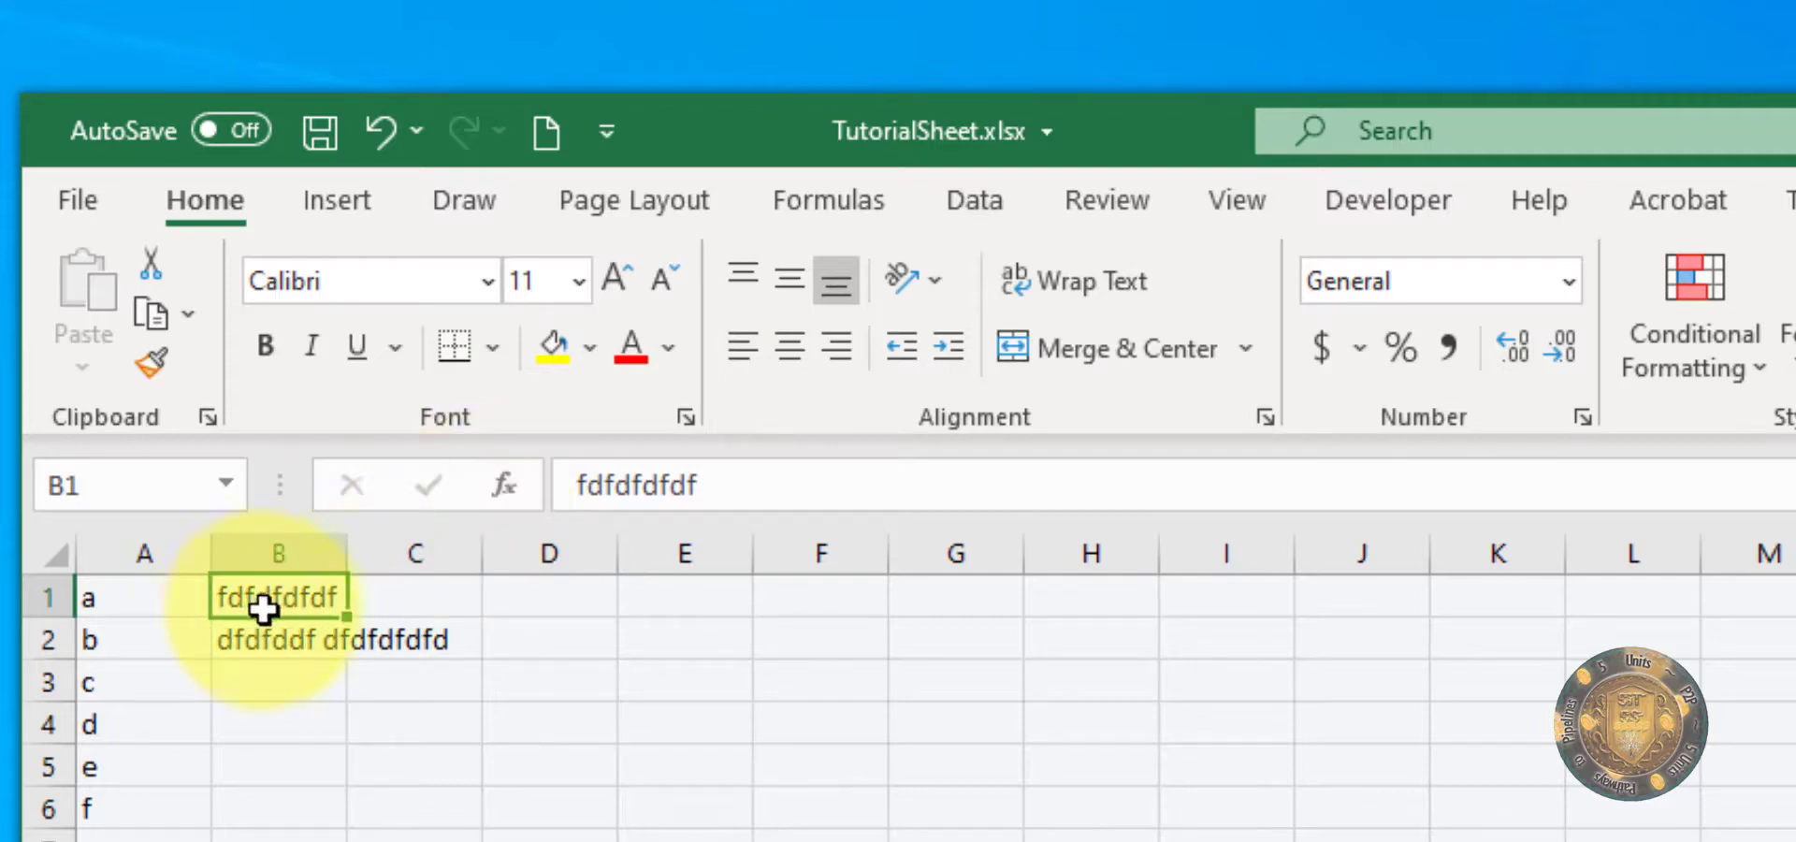
{"action": "key", "text": "ctrl+z"}
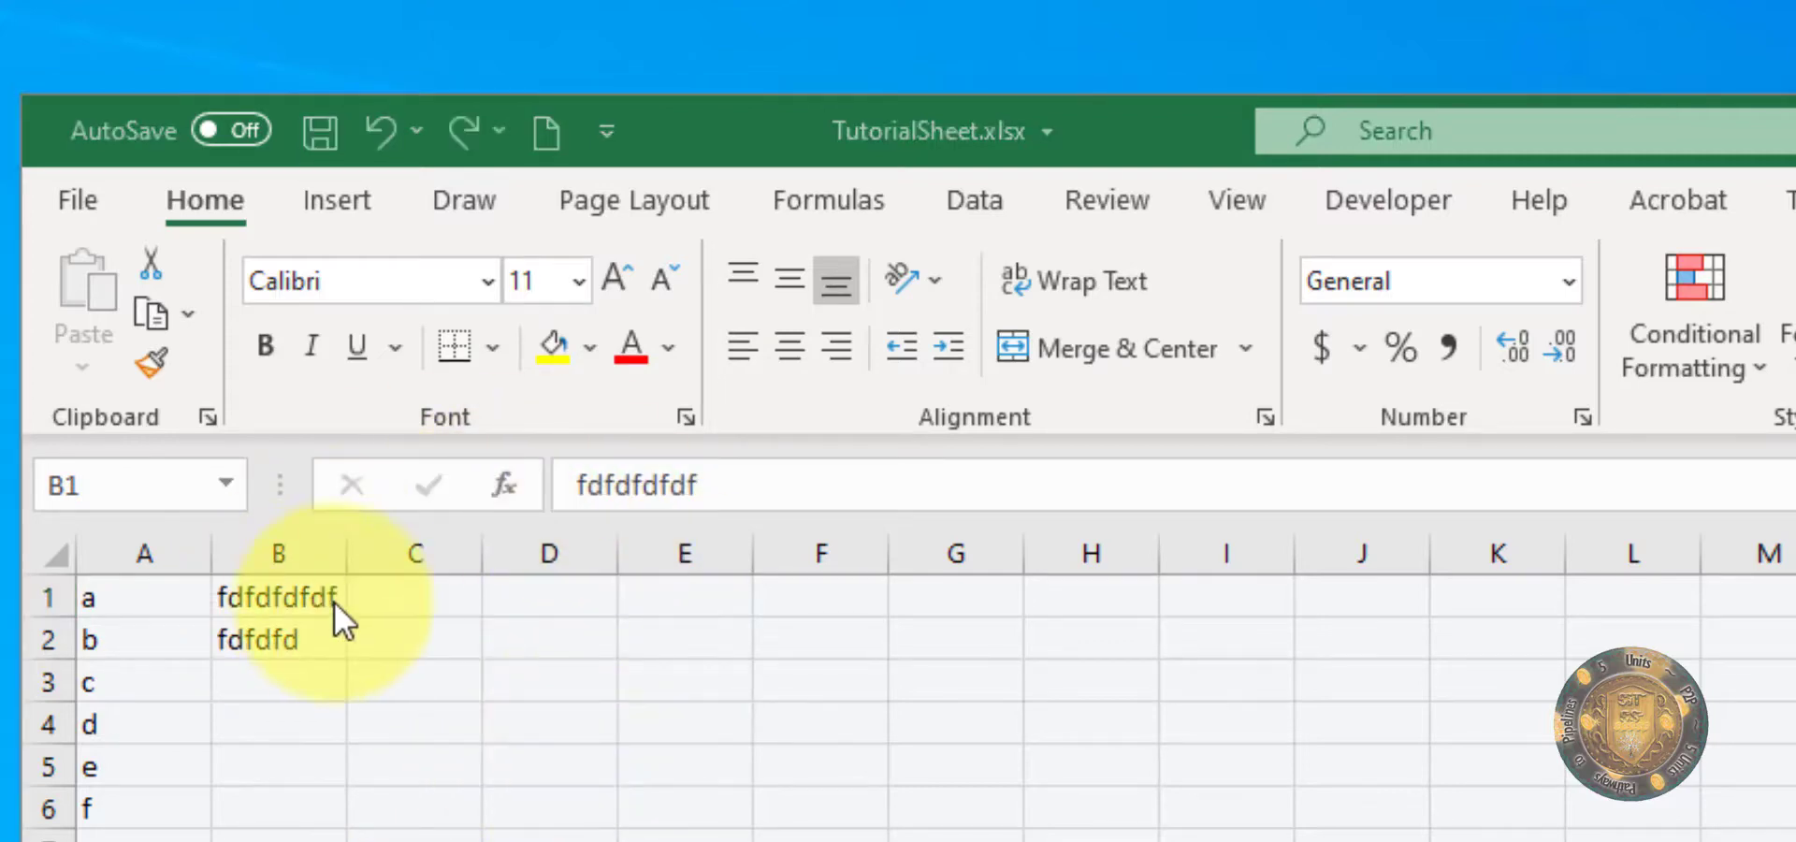
{"action": "left_click", "coordinate": [390, 608]}
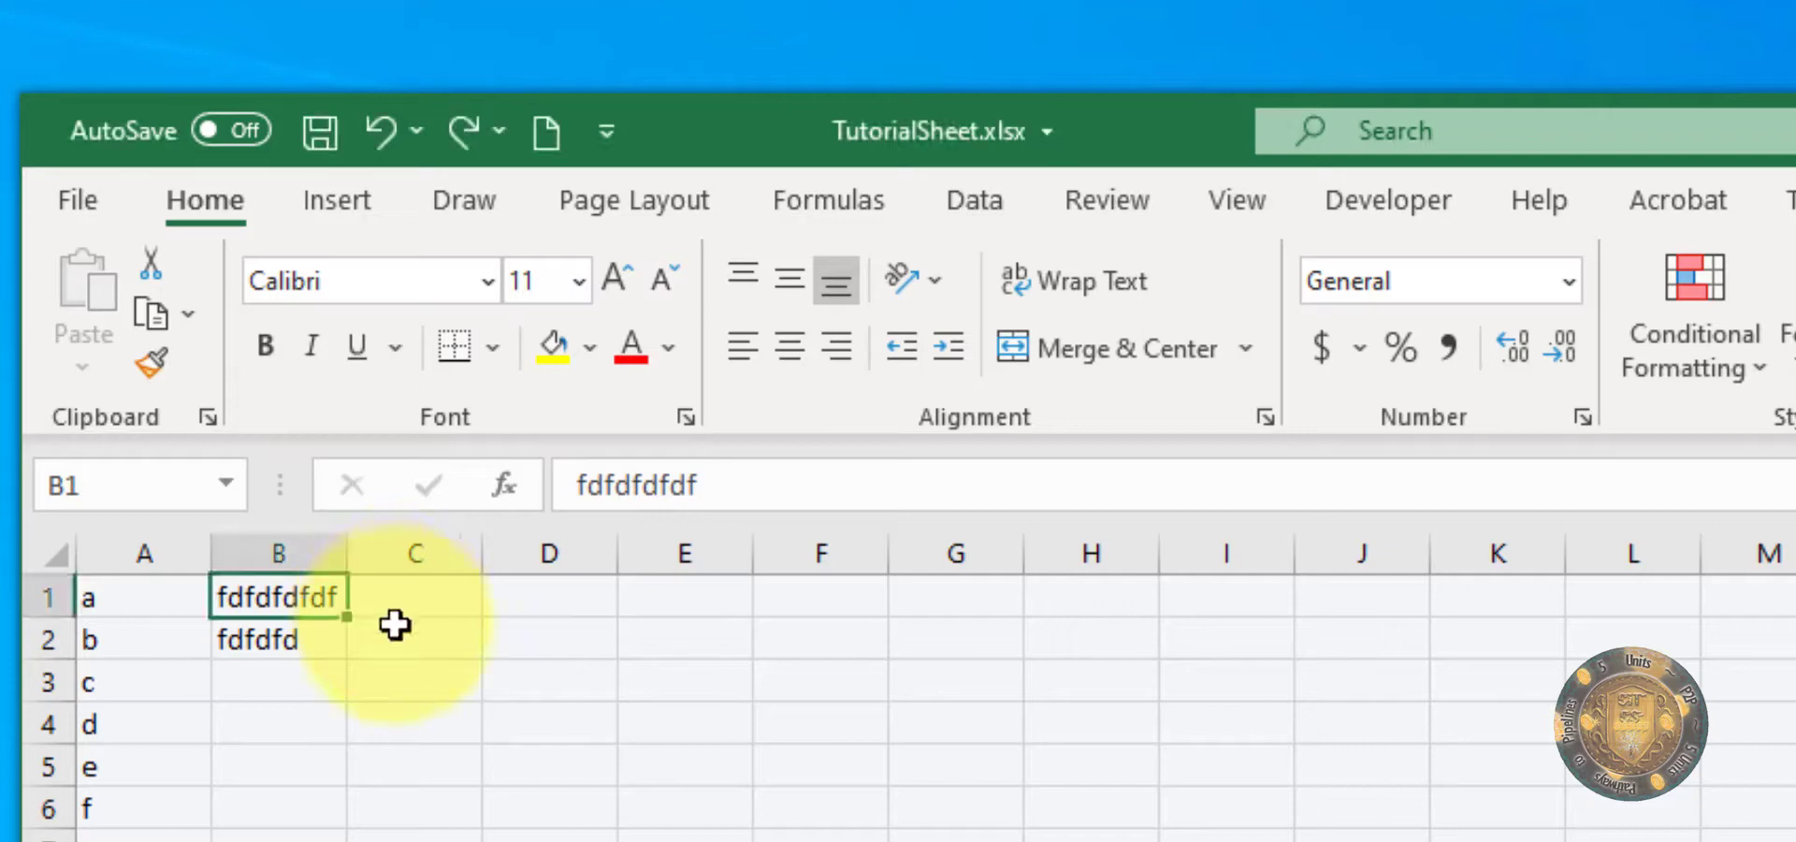
{"action": "key", "text": "ctrl+z"}
{"action": "key", "text": "ctrl+z"}
{"action": "key", "text": "ctrl+z"}
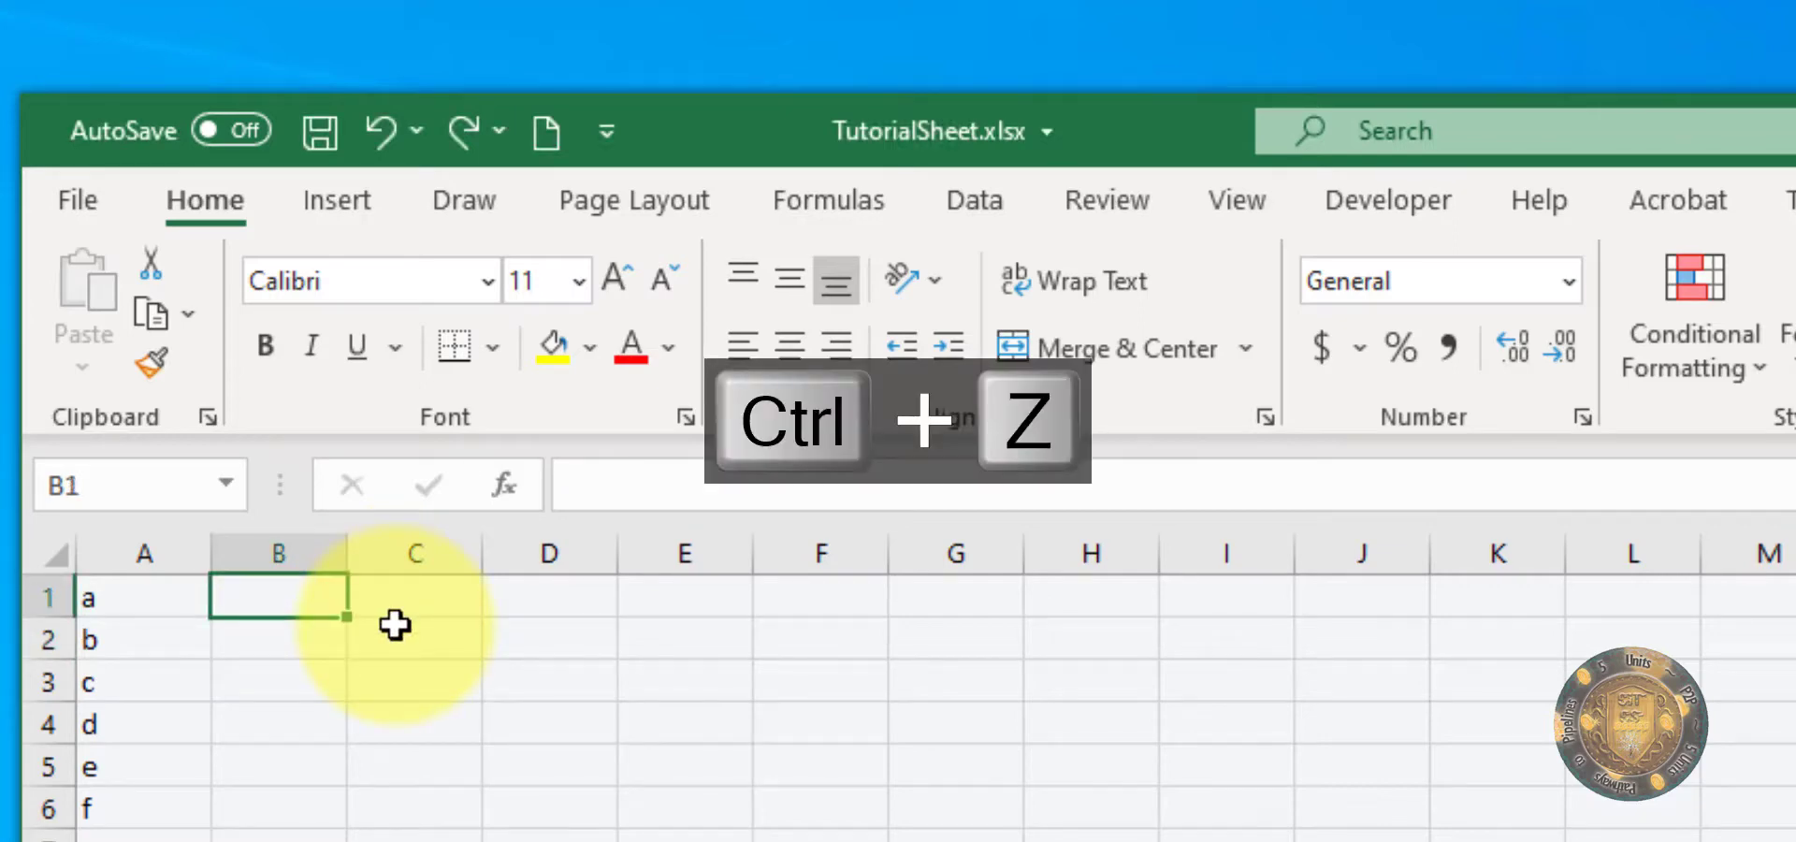
{"action": "key", "text": "ctrl+y"}
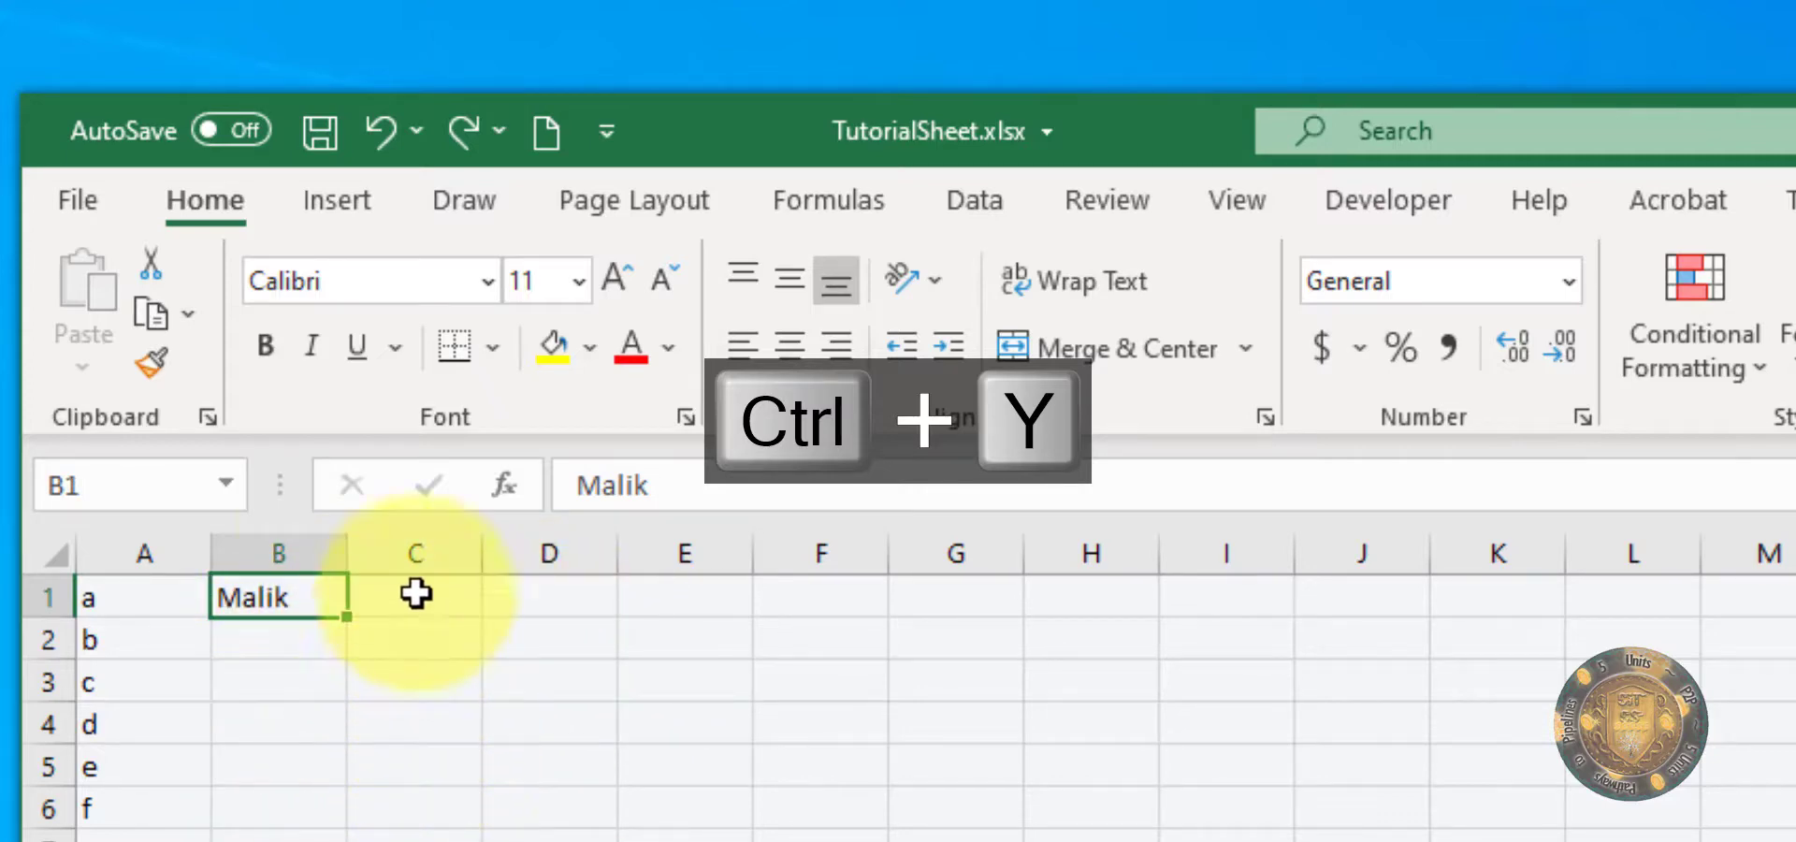
Step: Examine the content of cell B1 in the formula bar by selecting its text there
{"action": "left_click", "coordinate": [678, 484]}
{"action": "double_click", "coordinate": [613, 485]}
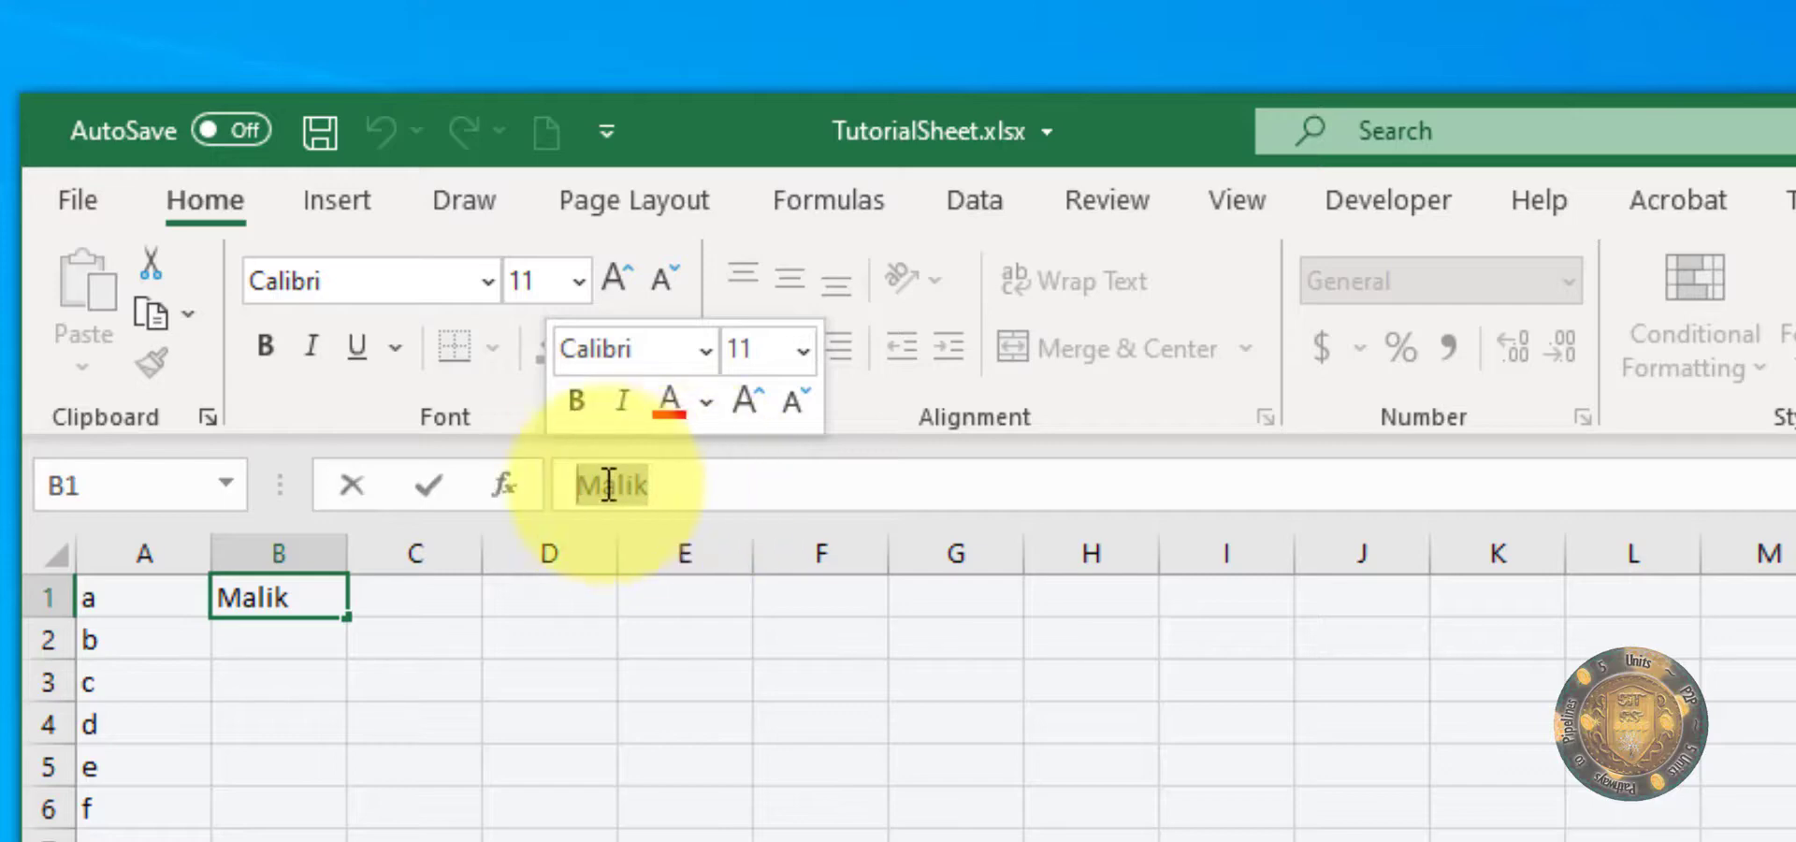
{"action": "left_click", "coordinate": [711, 496]}
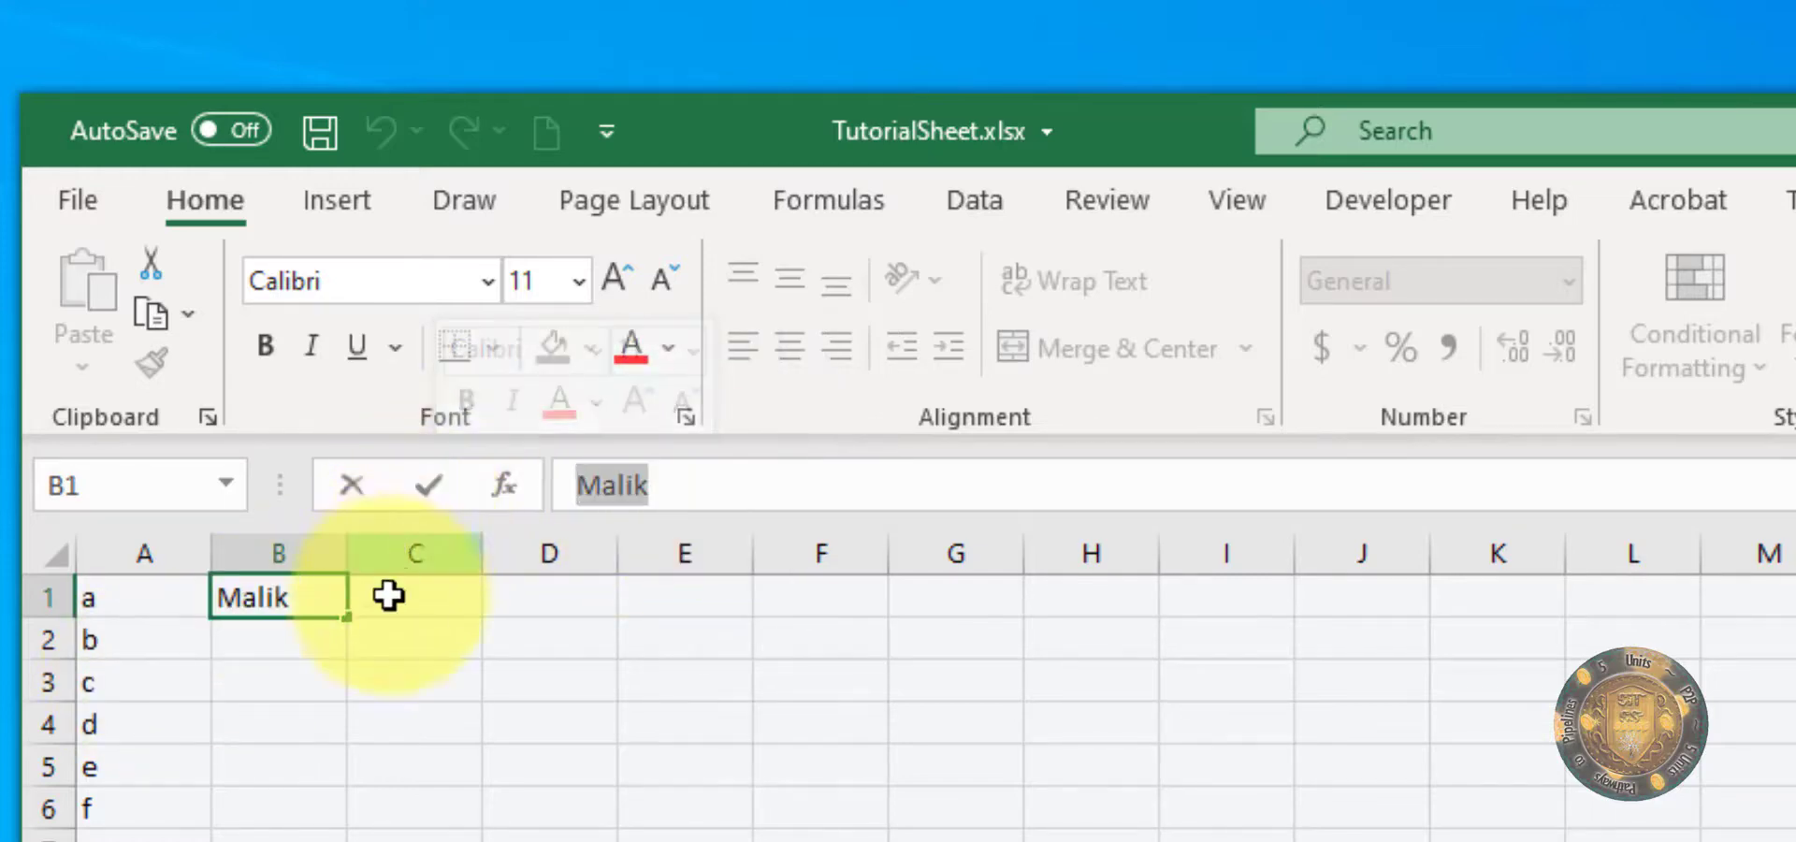
Step: Enter the formula =1+1 in cell C1 through the formula bar and reselect the cell to view its formula
{"action": "left_click", "coordinate": [425, 605]}
{"action": "left_click", "coordinate": [703, 485]}
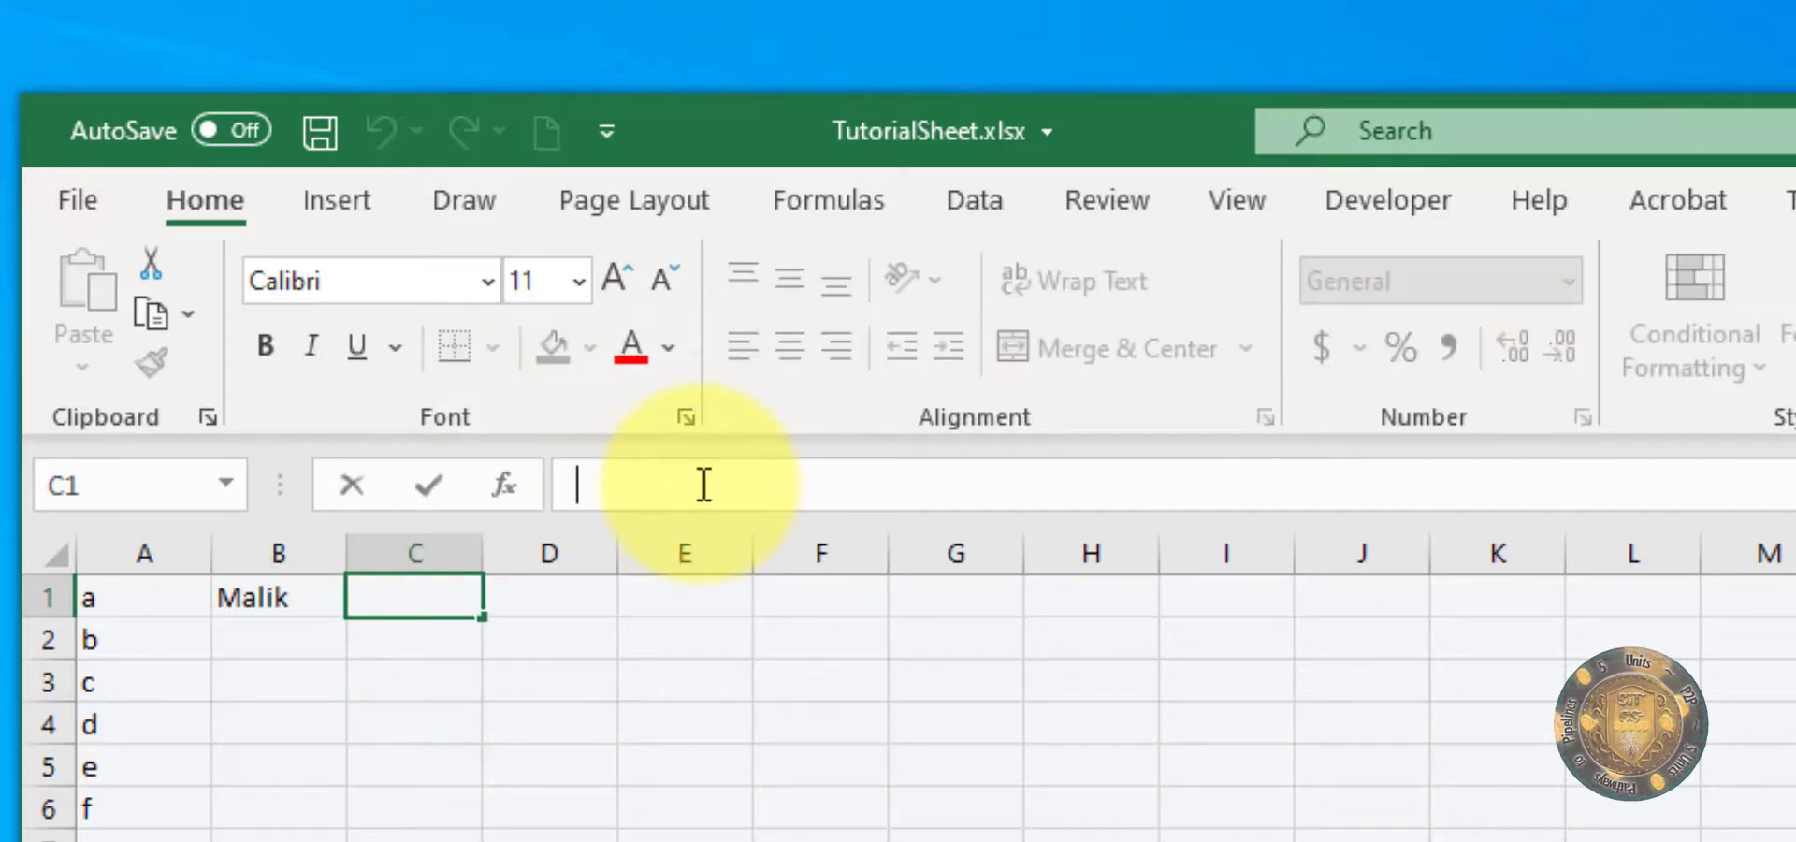
{"action": "type", "text": "="}
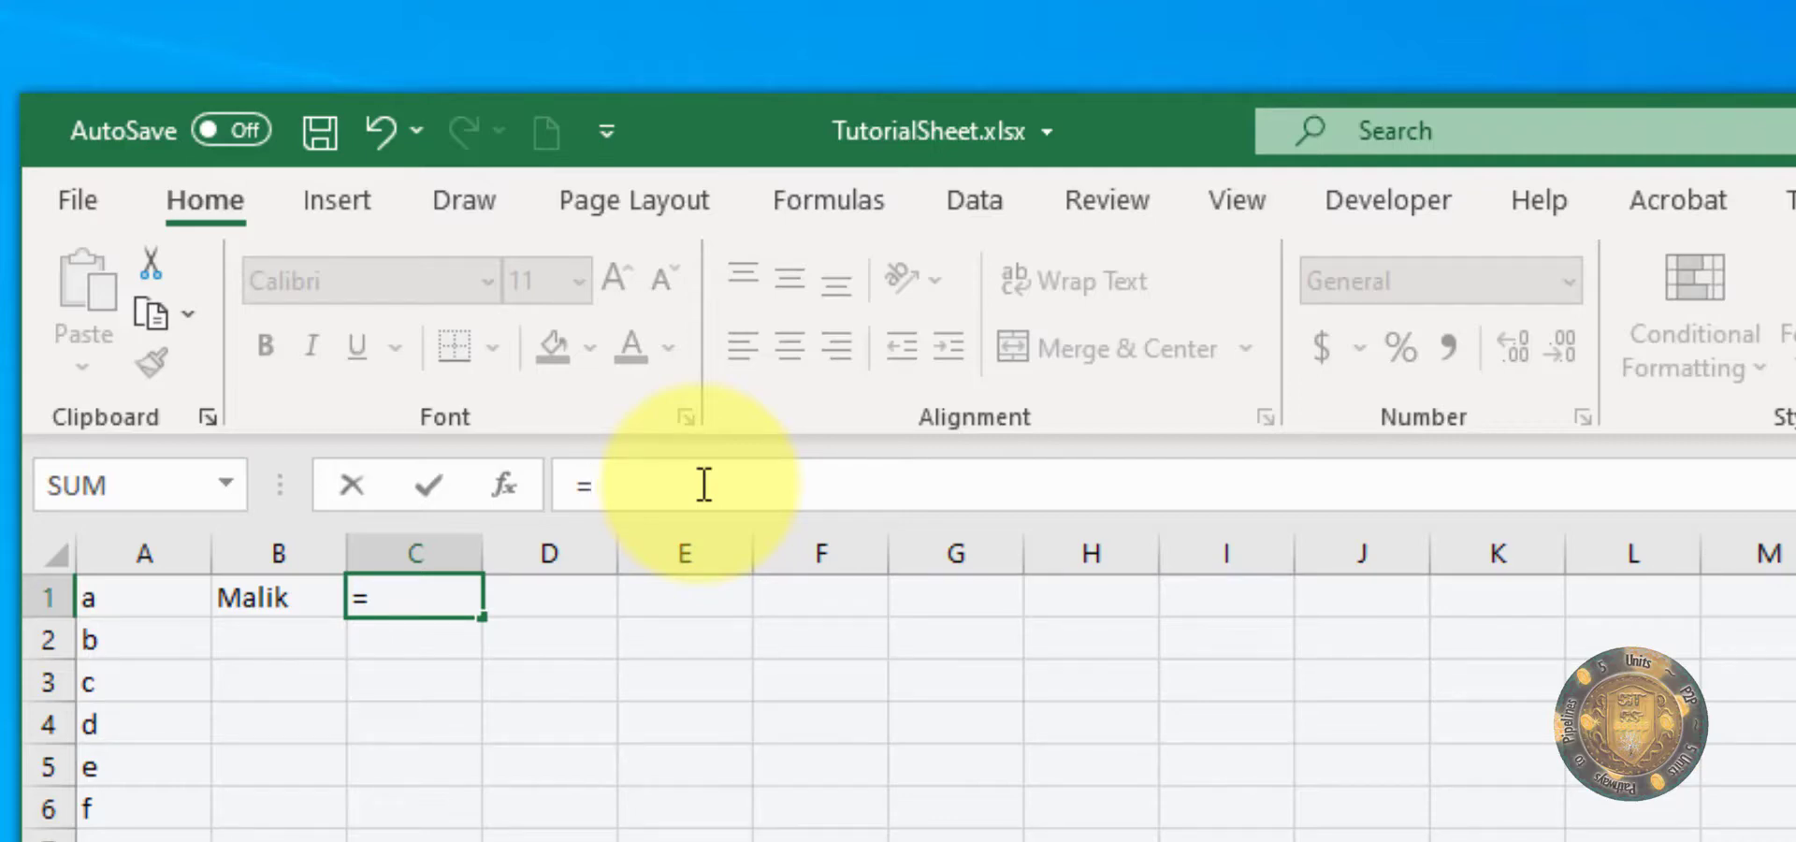
{"action": "type", "text": "1+1"}
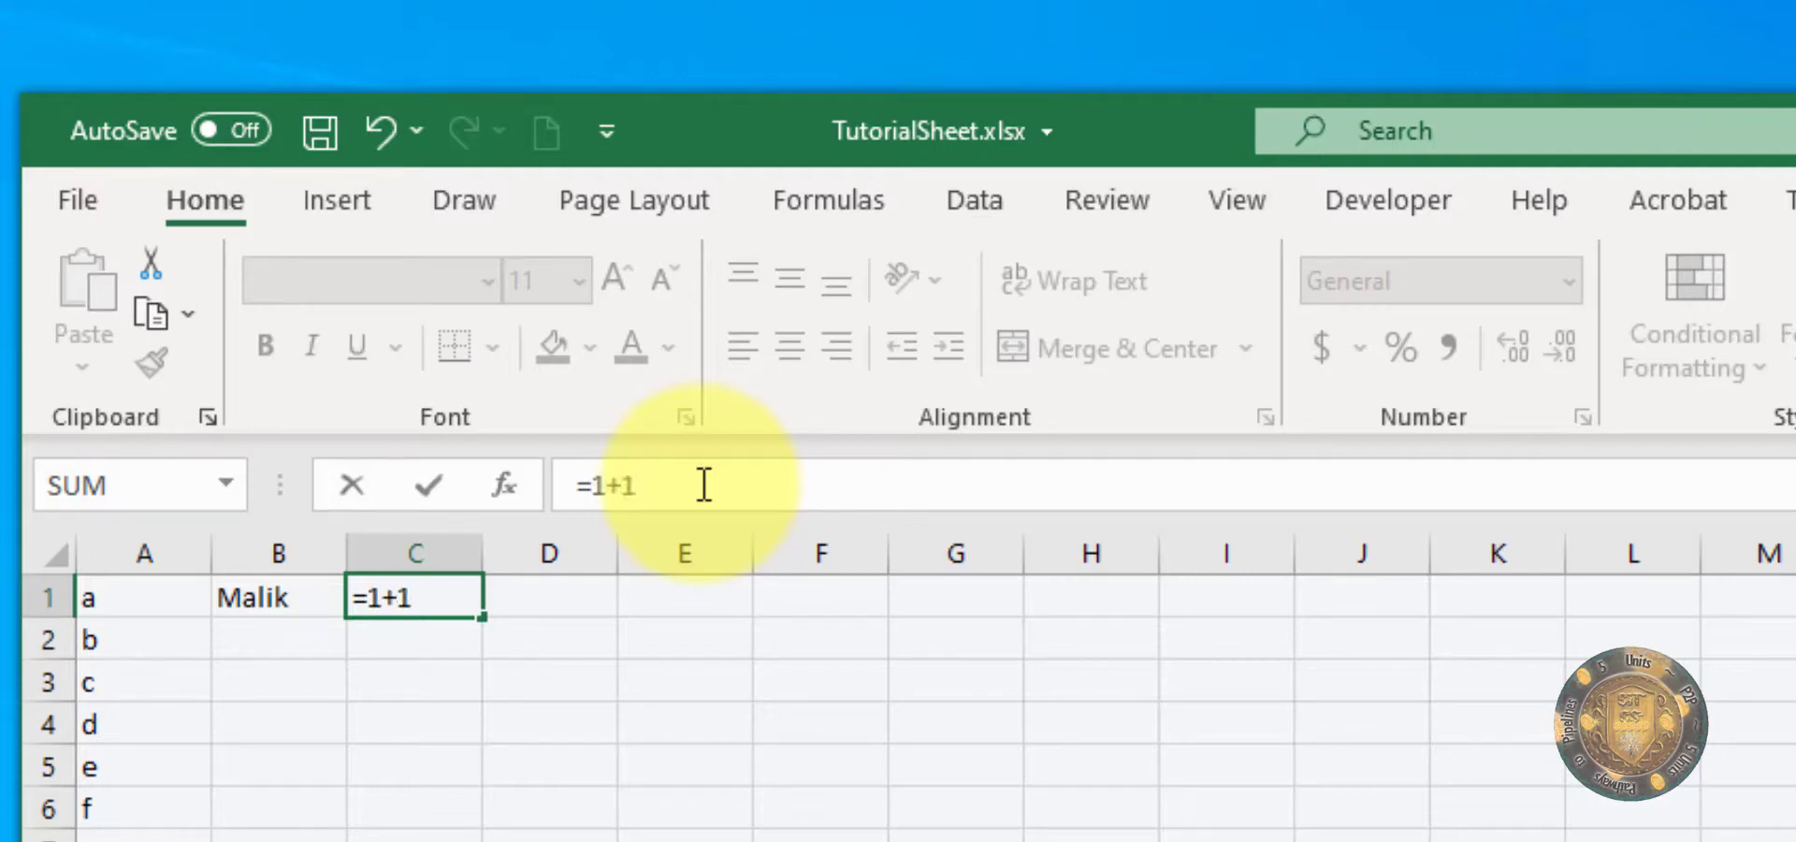
{"action": "key", "text": "Return"}
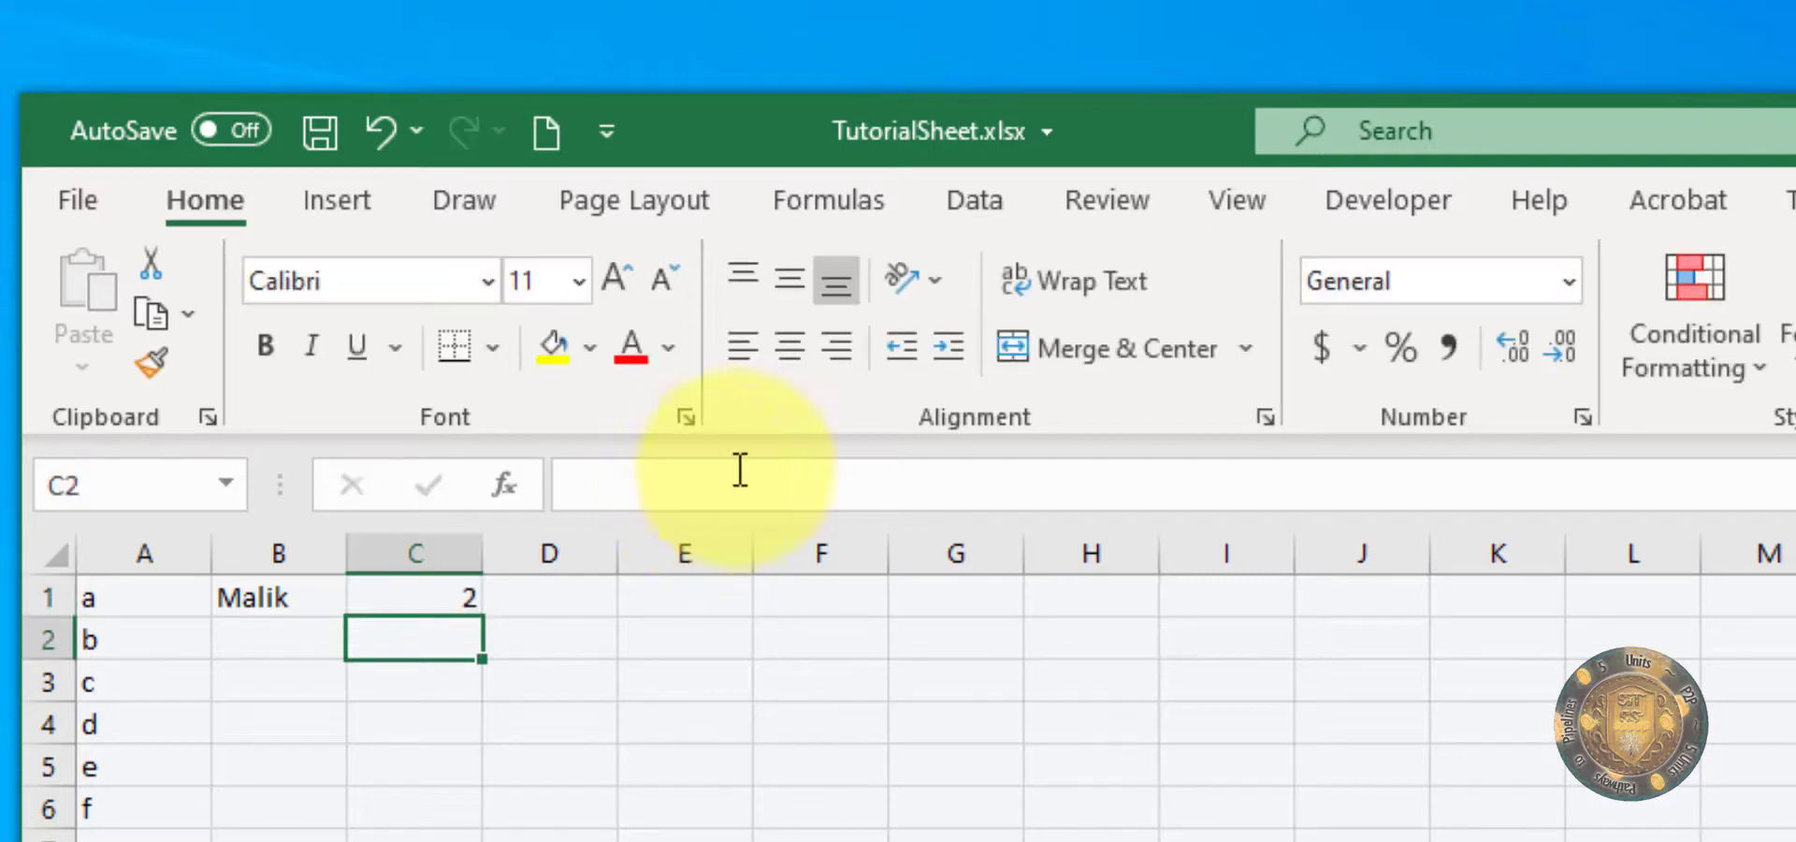
{"action": "left_click", "coordinate": [410, 595]}
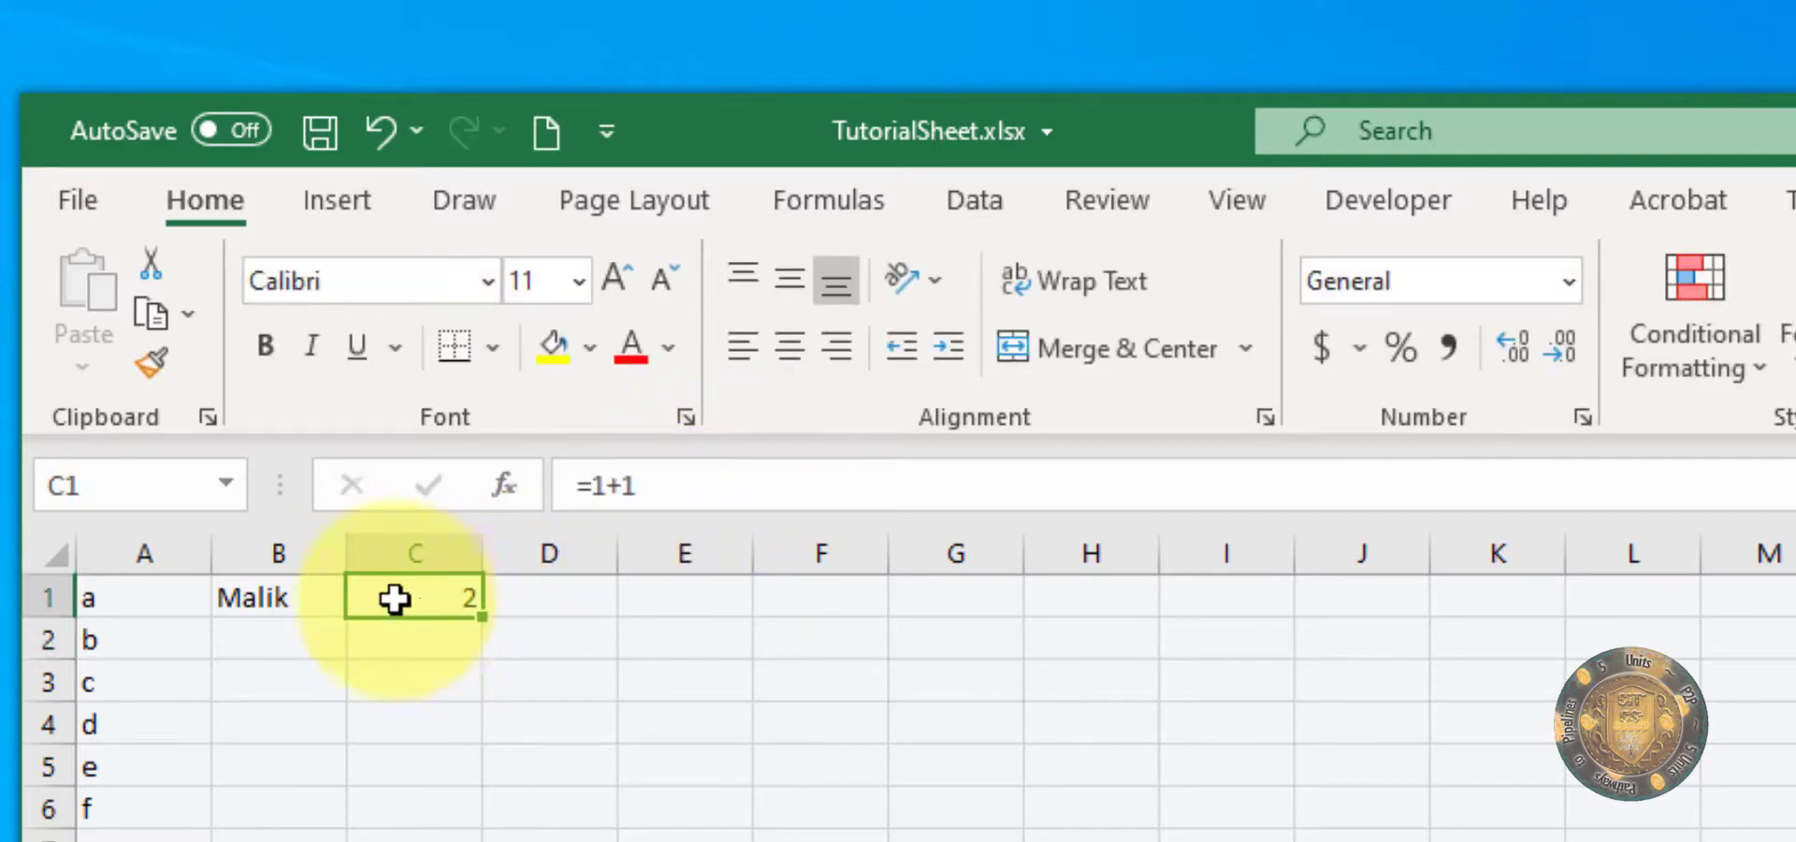
{"action": "left_click", "coordinate": [405, 657]}
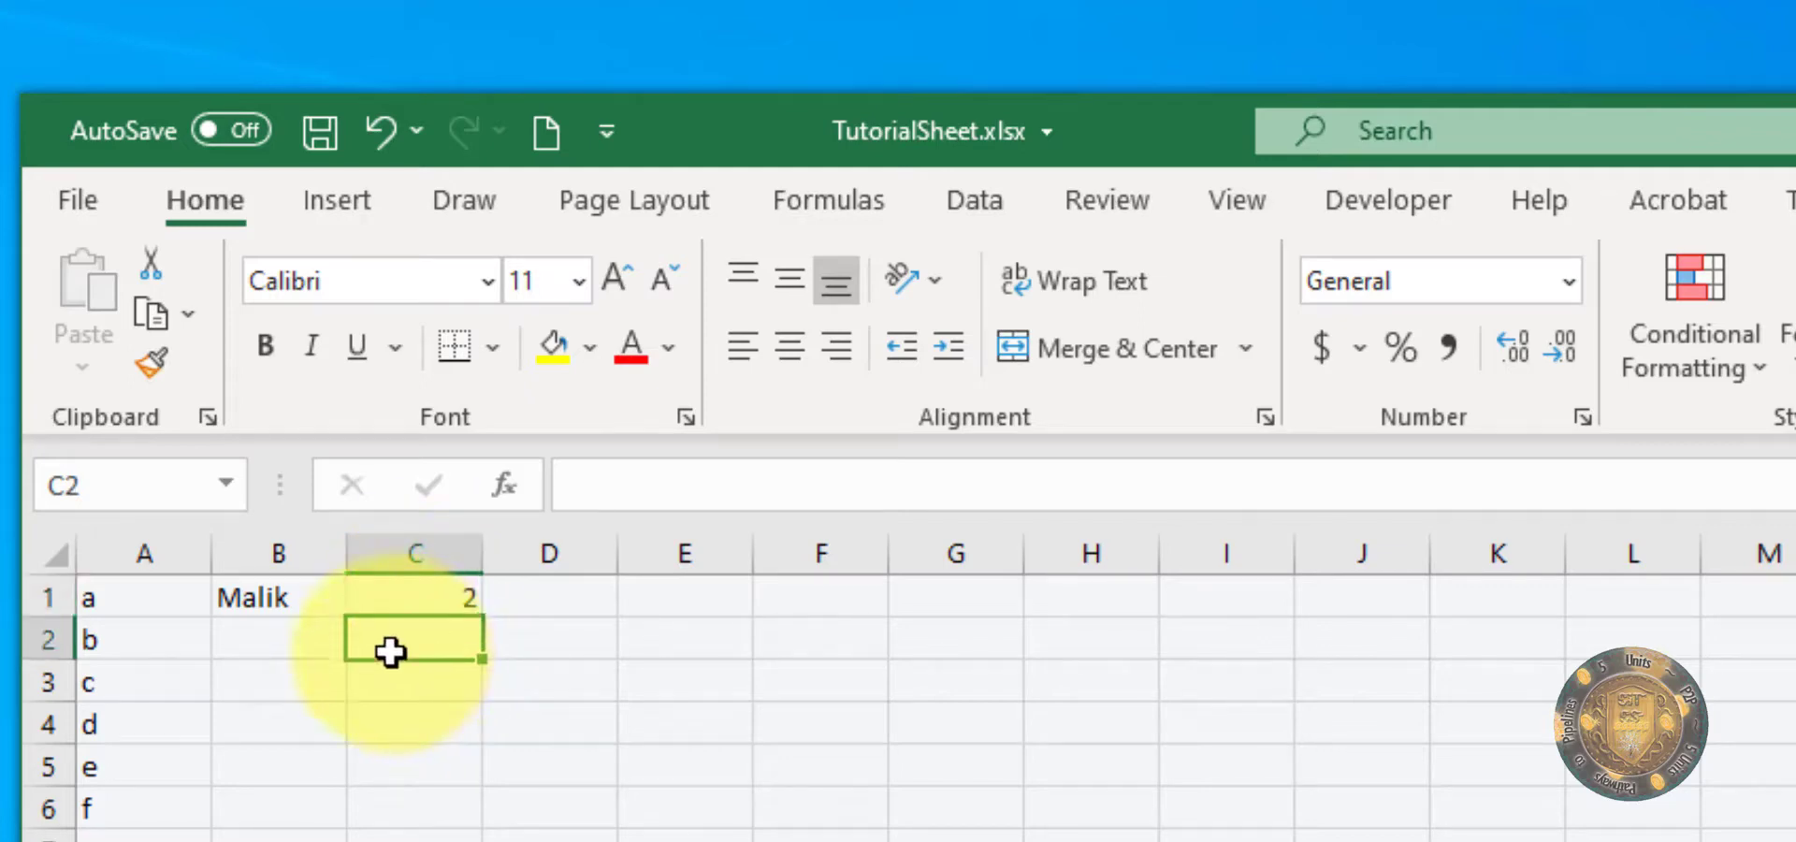
{"action": "left_click", "coordinate": [446, 599]}
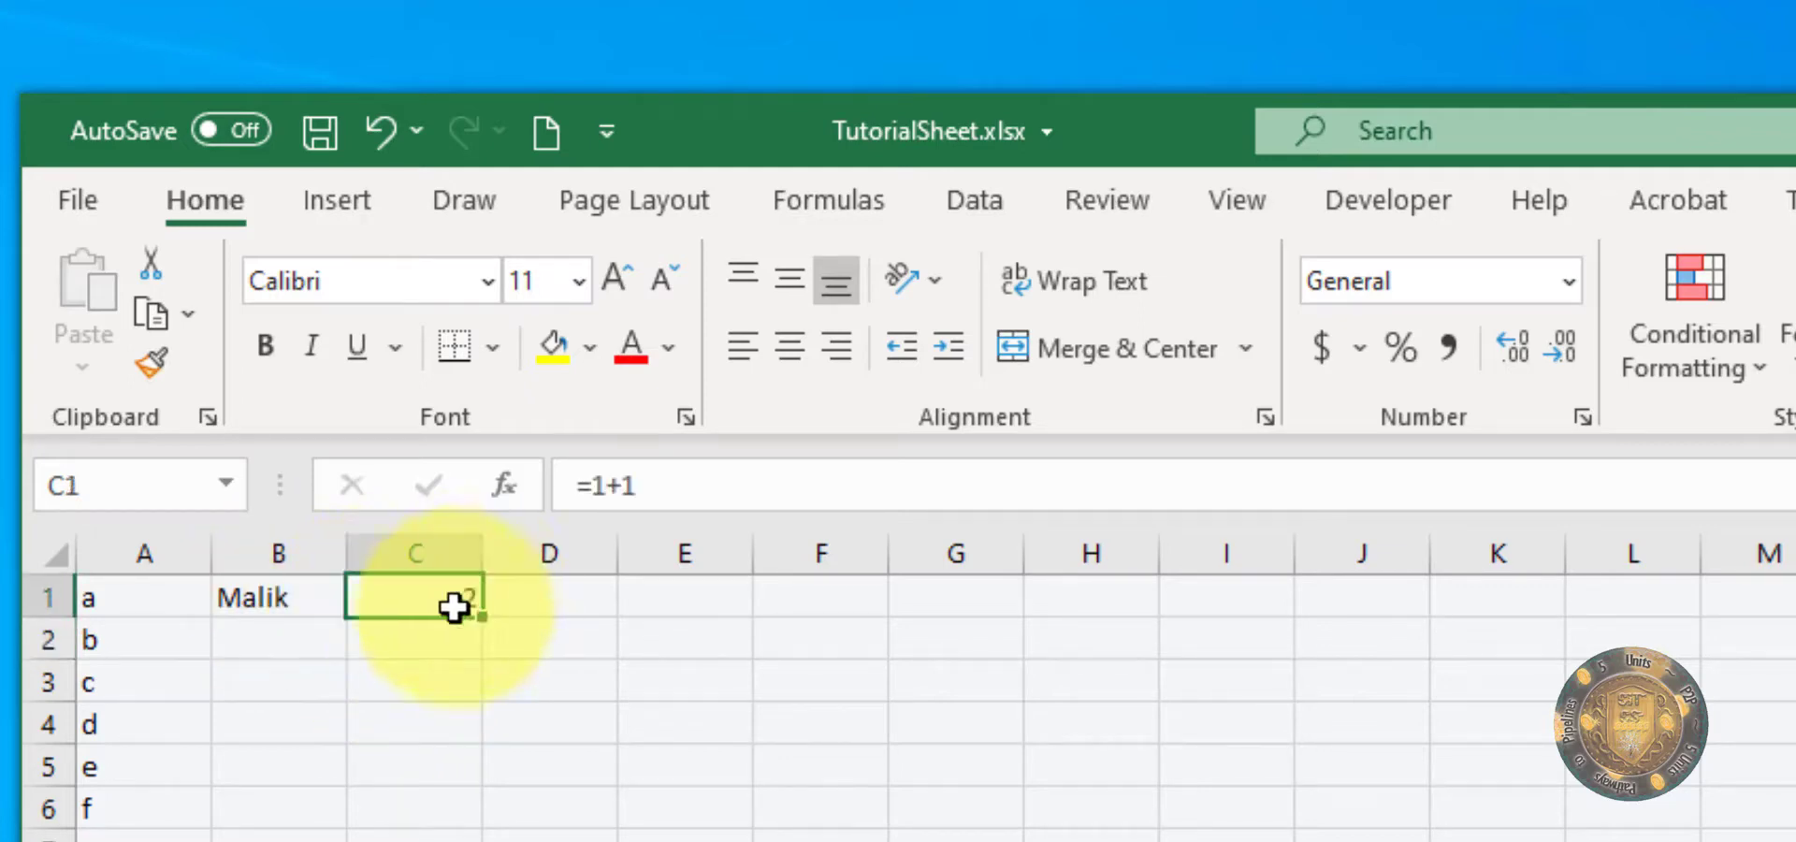
{"action": "double_click", "coordinate": [417, 595]}
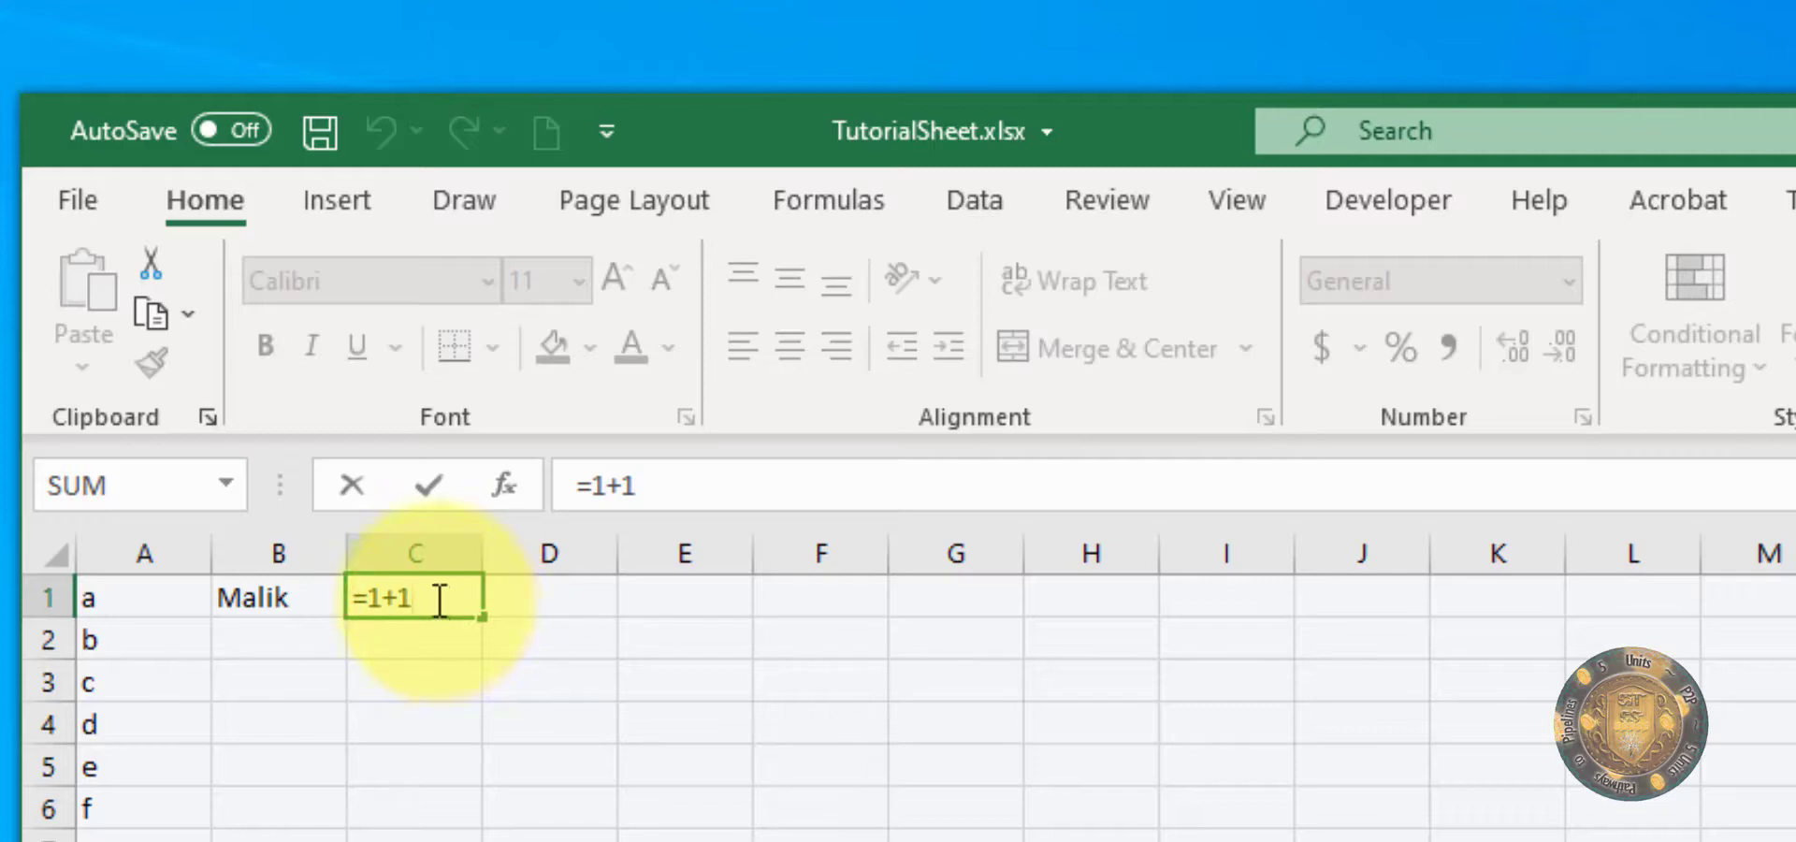
{"action": "left_click_drag", "start_coordinate": [440, 599], "coordinate": [313, 599]}
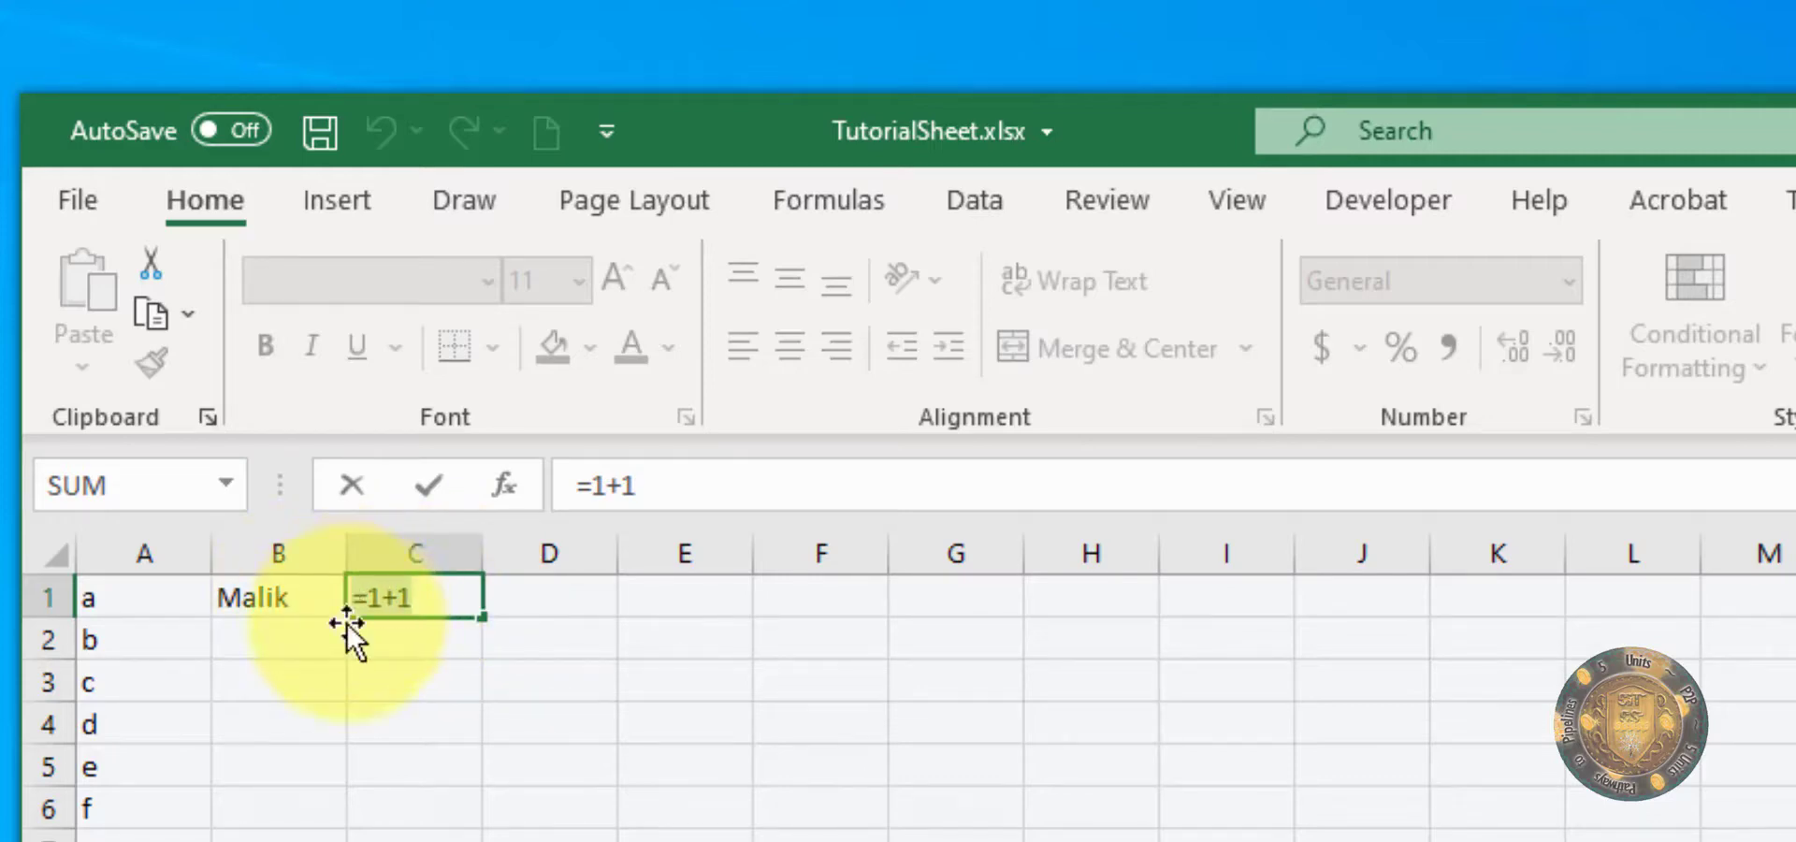
{"action": "type", "text": "="}
{"action": "left_click", "coordinate": [309, 608]}
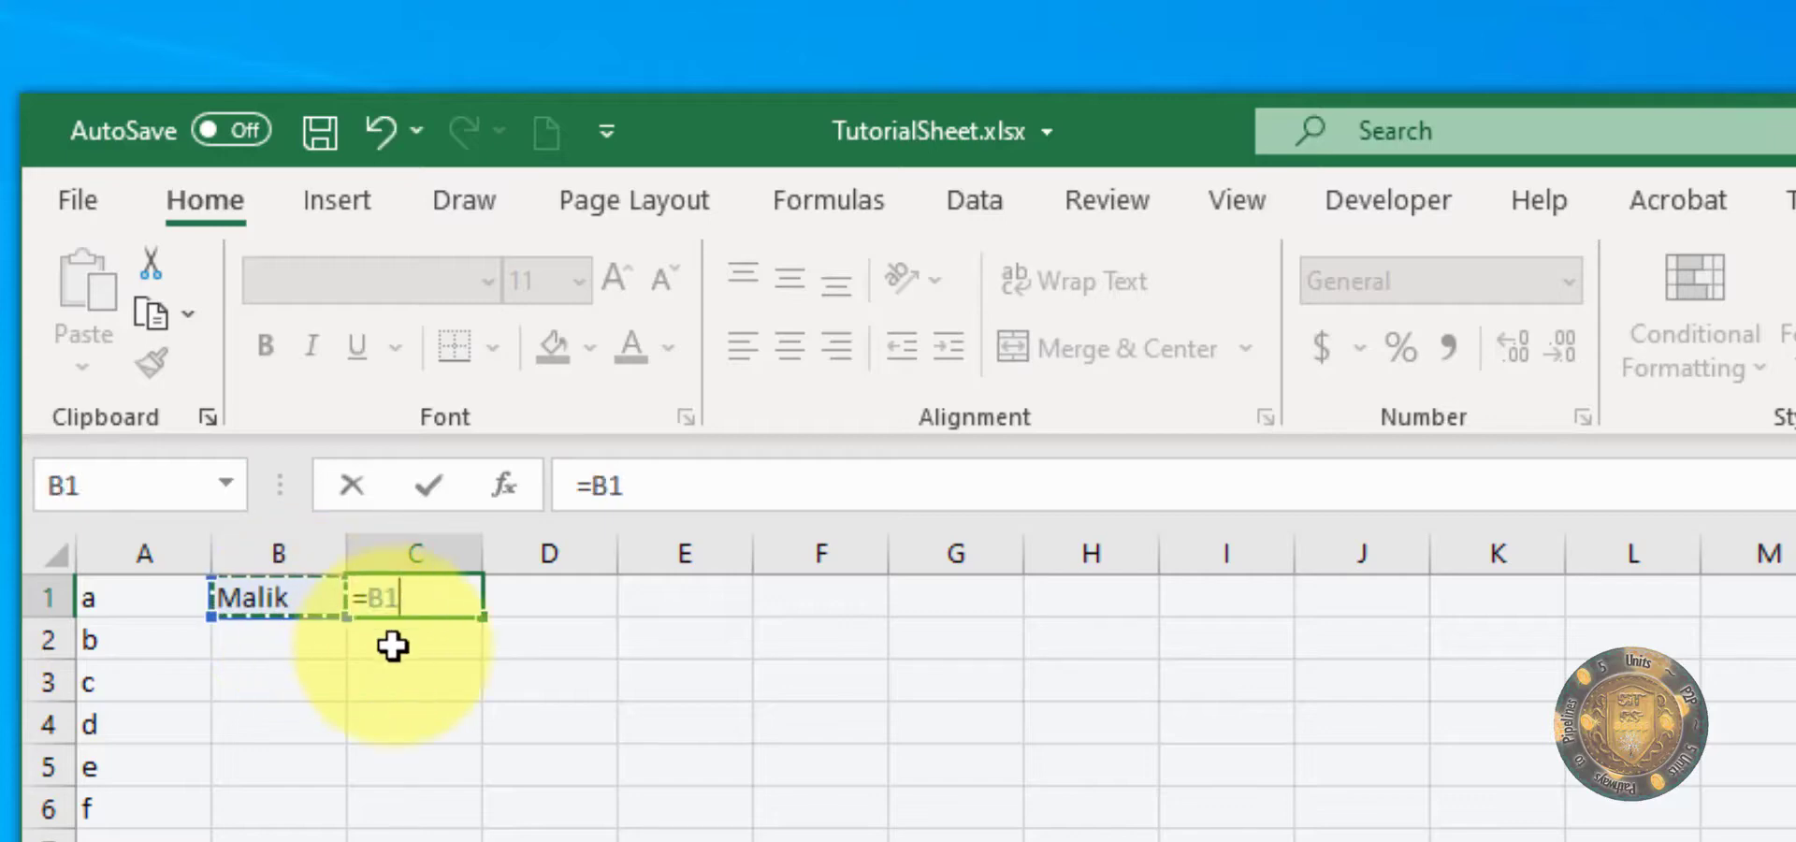
{"action": "key", "text": "Escape"}
{"action": "left_click", "coordinate": [428, 633]}
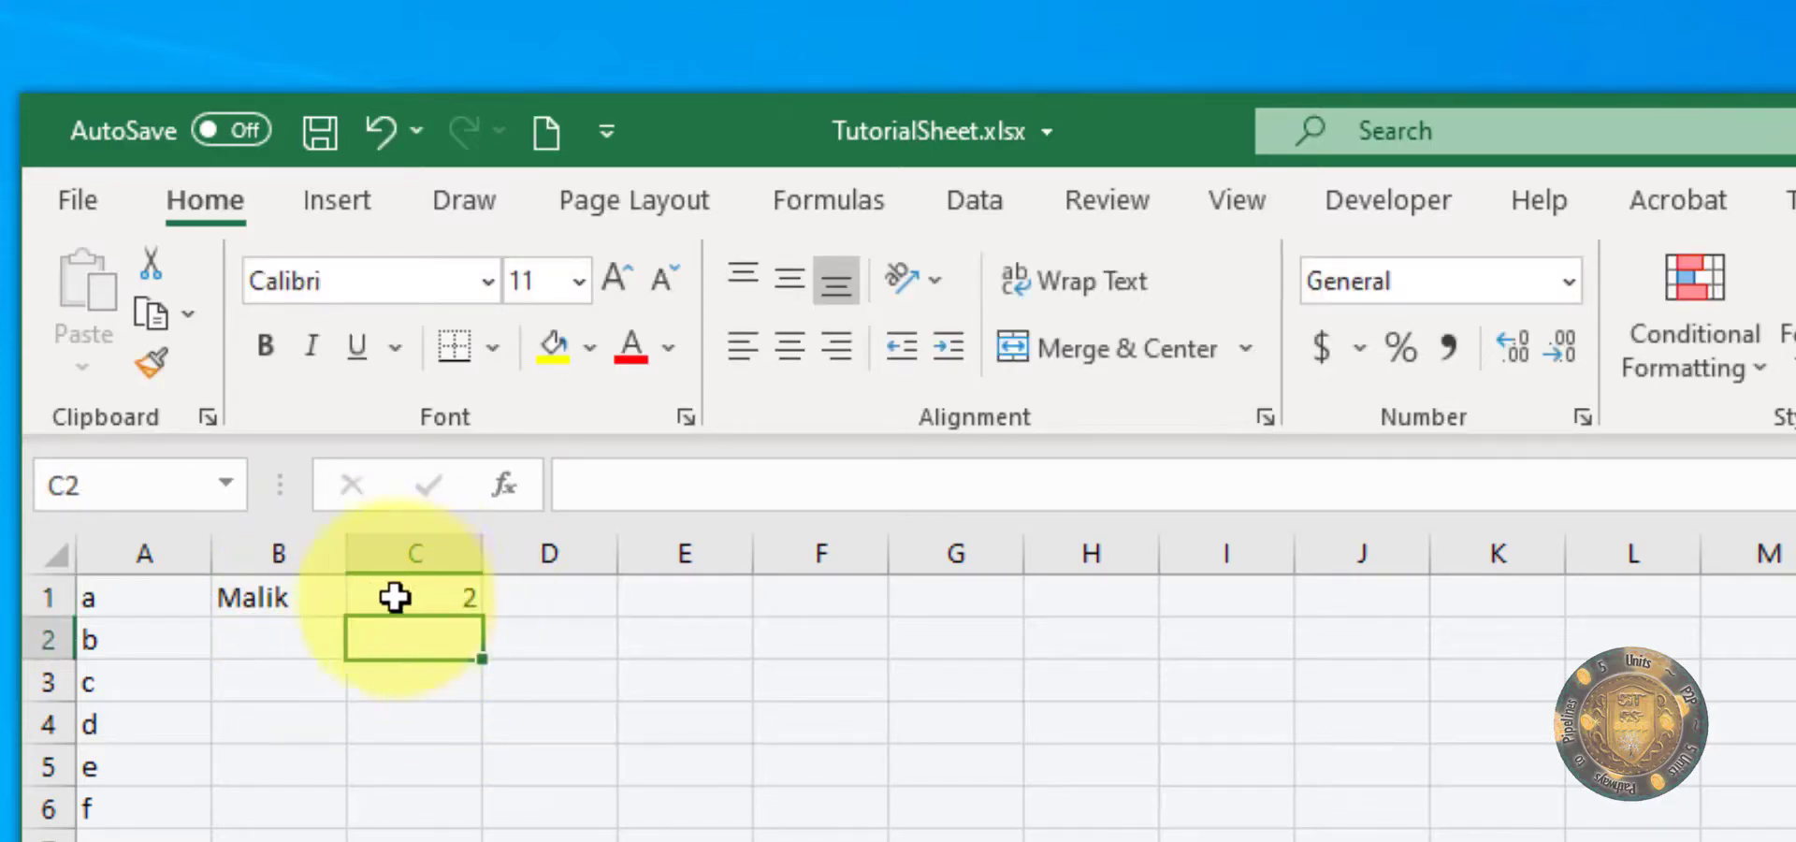
Step: Examine the formula of cell C1 by selecting its text in the formula bar, and cancel the edit
{"action": "left_click", "coordinate": [435, 597]}
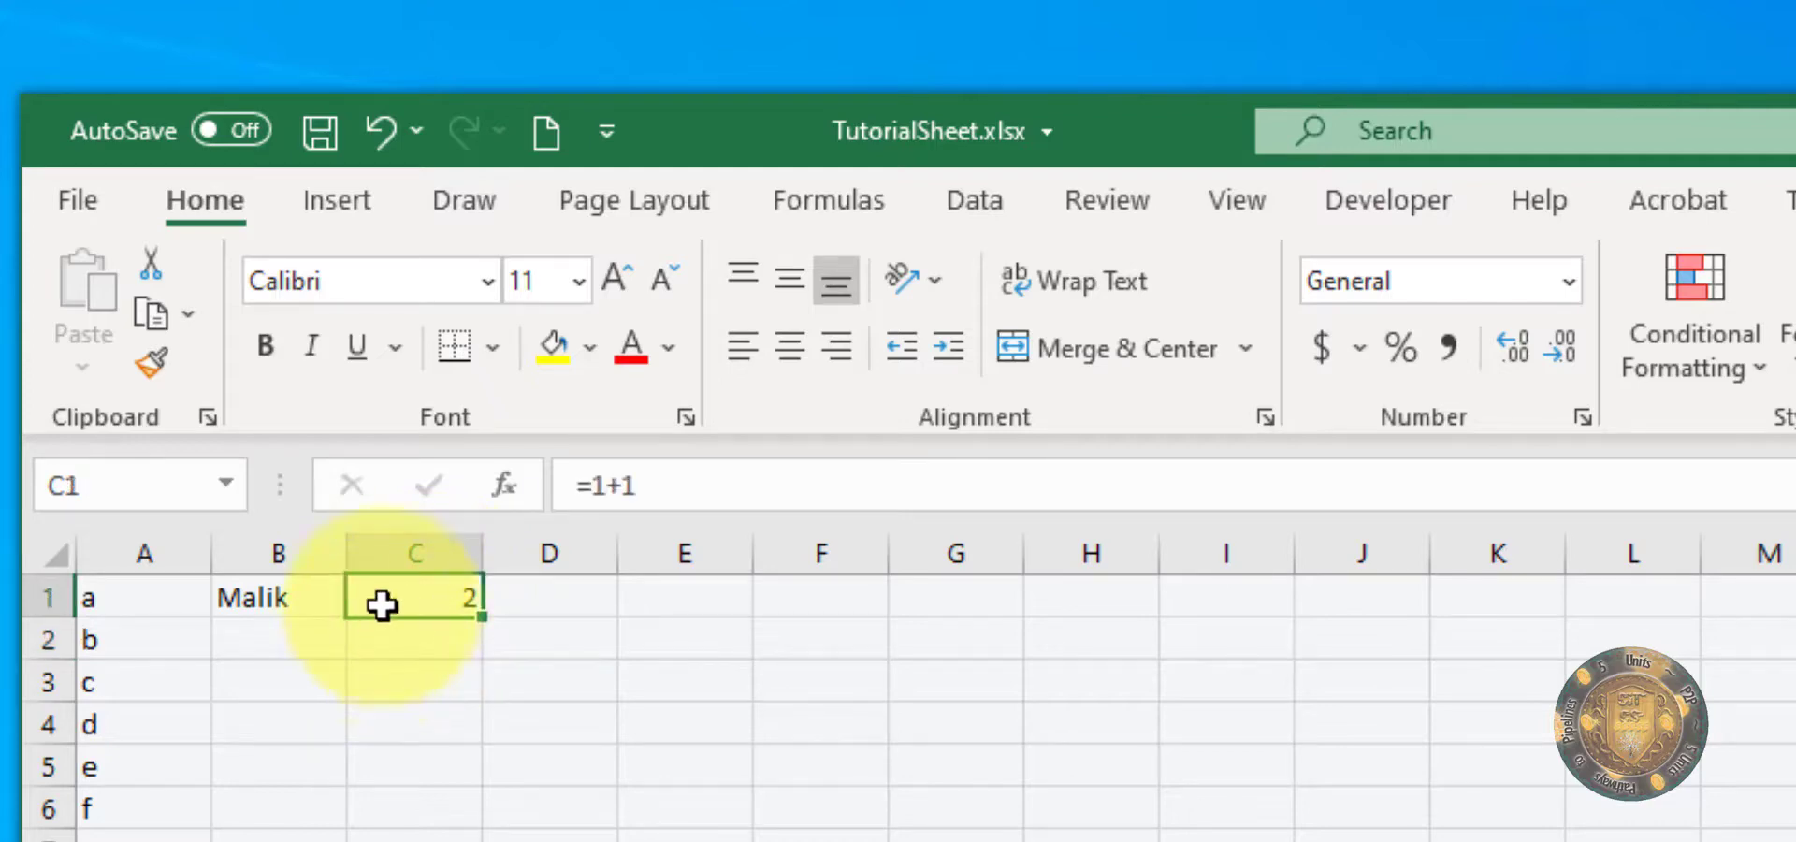
{"action": "left_click", "coordinate": [608, 486]}
{"action": "left_click_drag", "start_coordinate": [608, 488], "coordinate": [550, 493]}
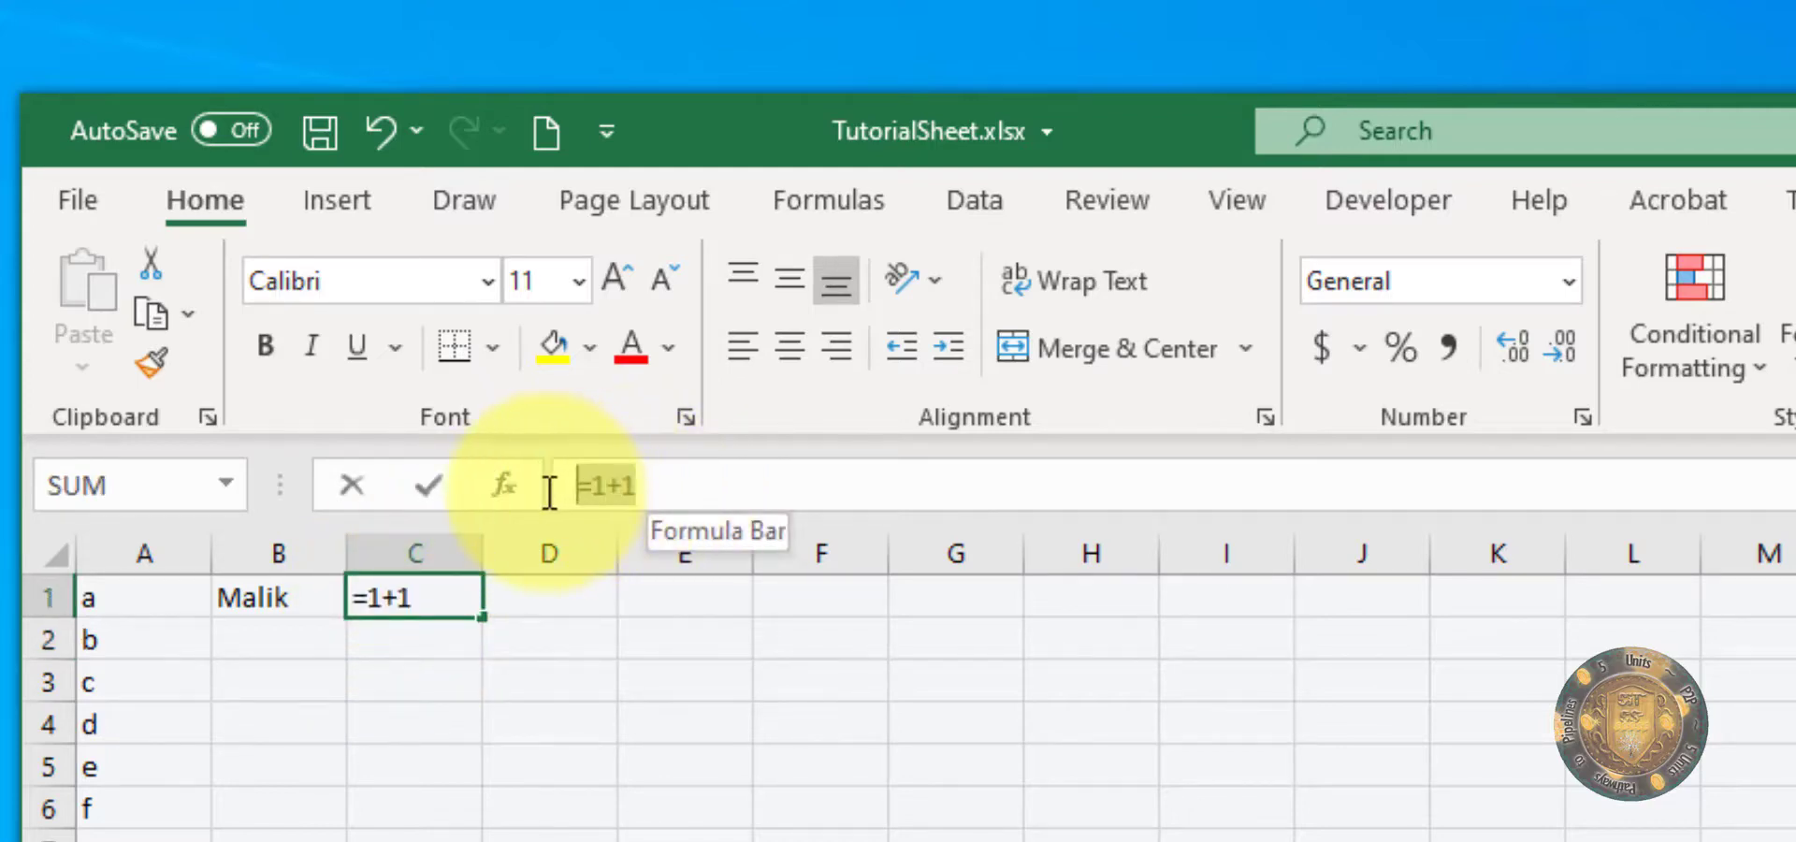
{"action": "left_click", "coordinate": [402, 650]}
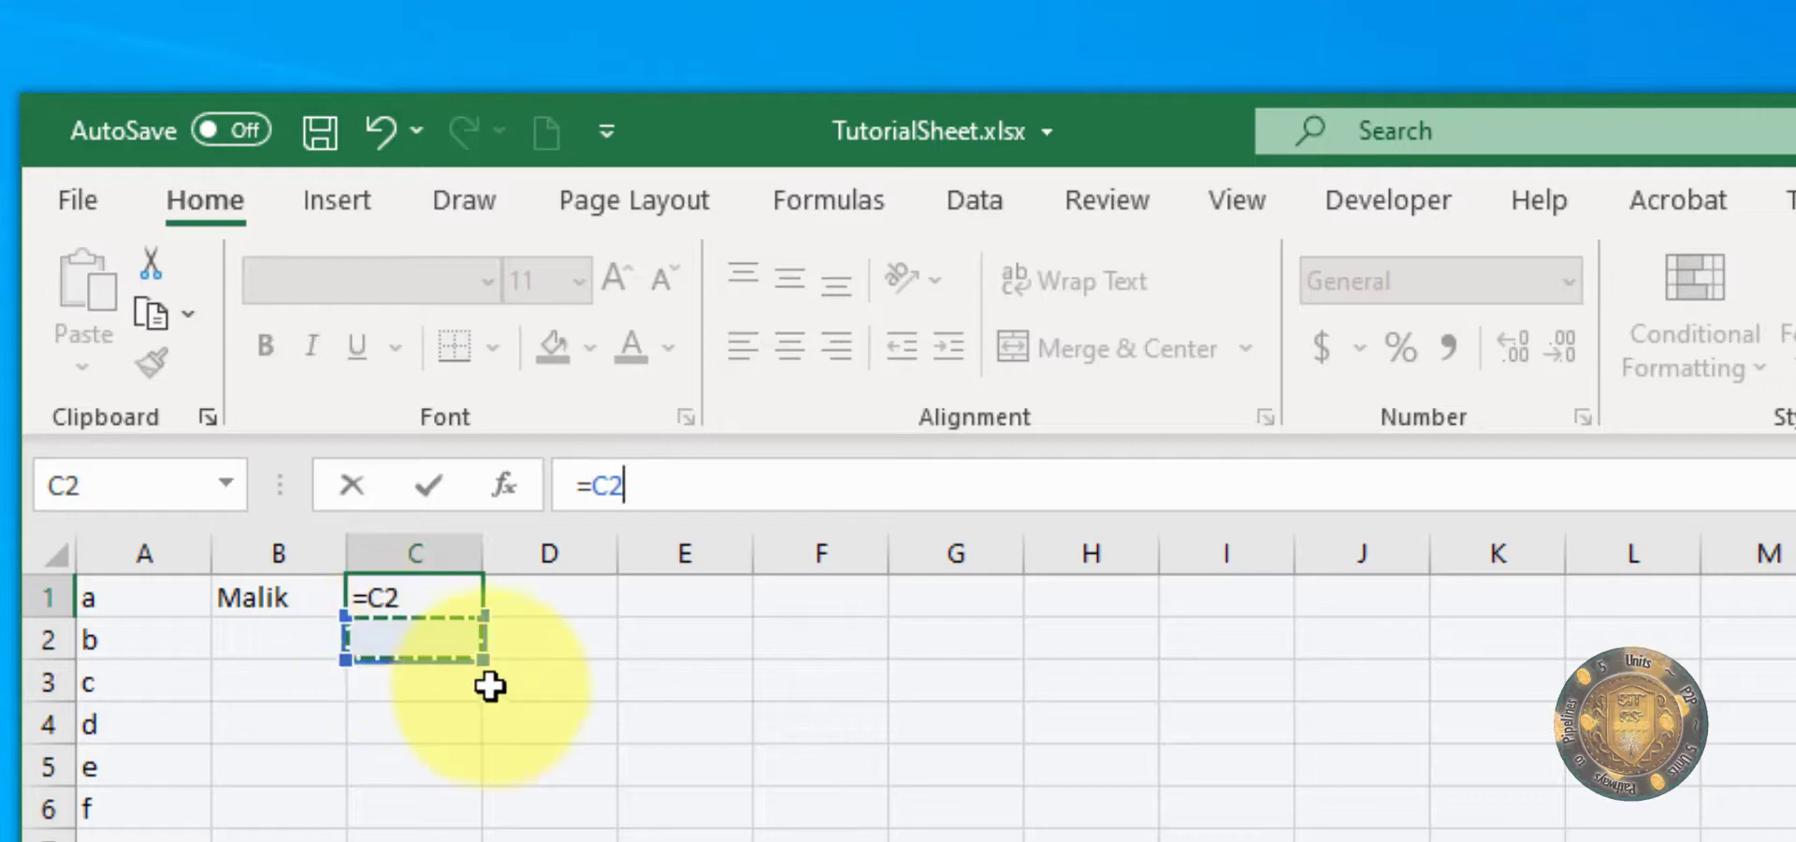
{"action": "key", "text": "Escape"}
Step: Enter the plain value 2 in cell C2
{"action": "left_click", "coordinate": [424, 639]}
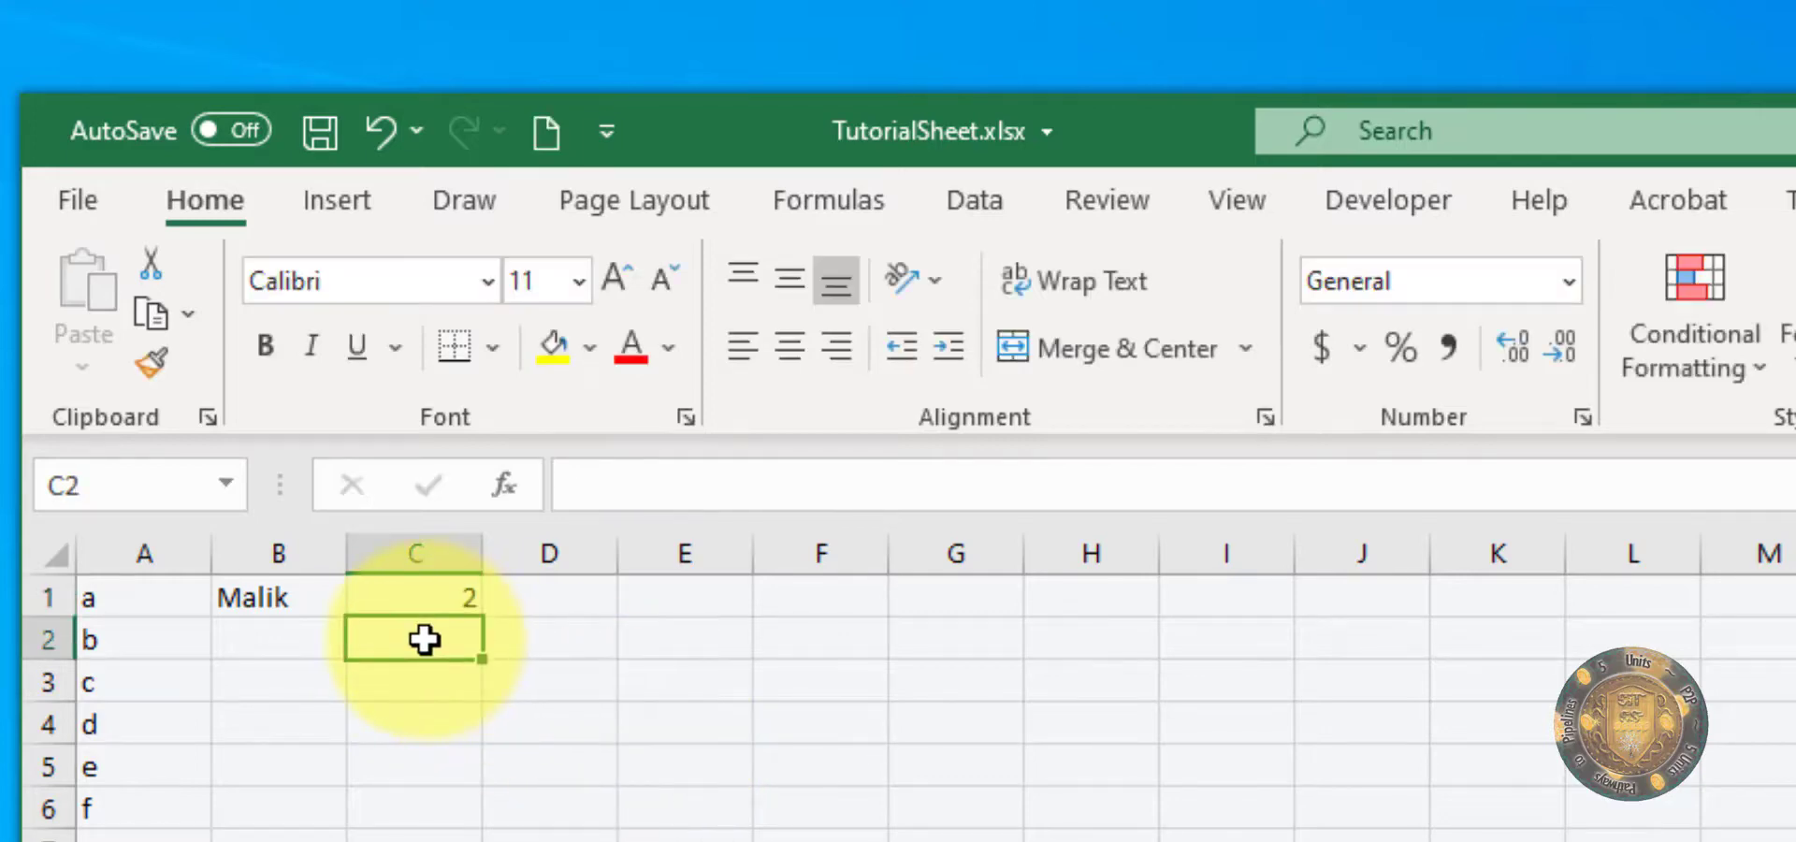
{"action": "type", "text": "2"}
{"action": "left_click", "coordinate": [526, 763]}
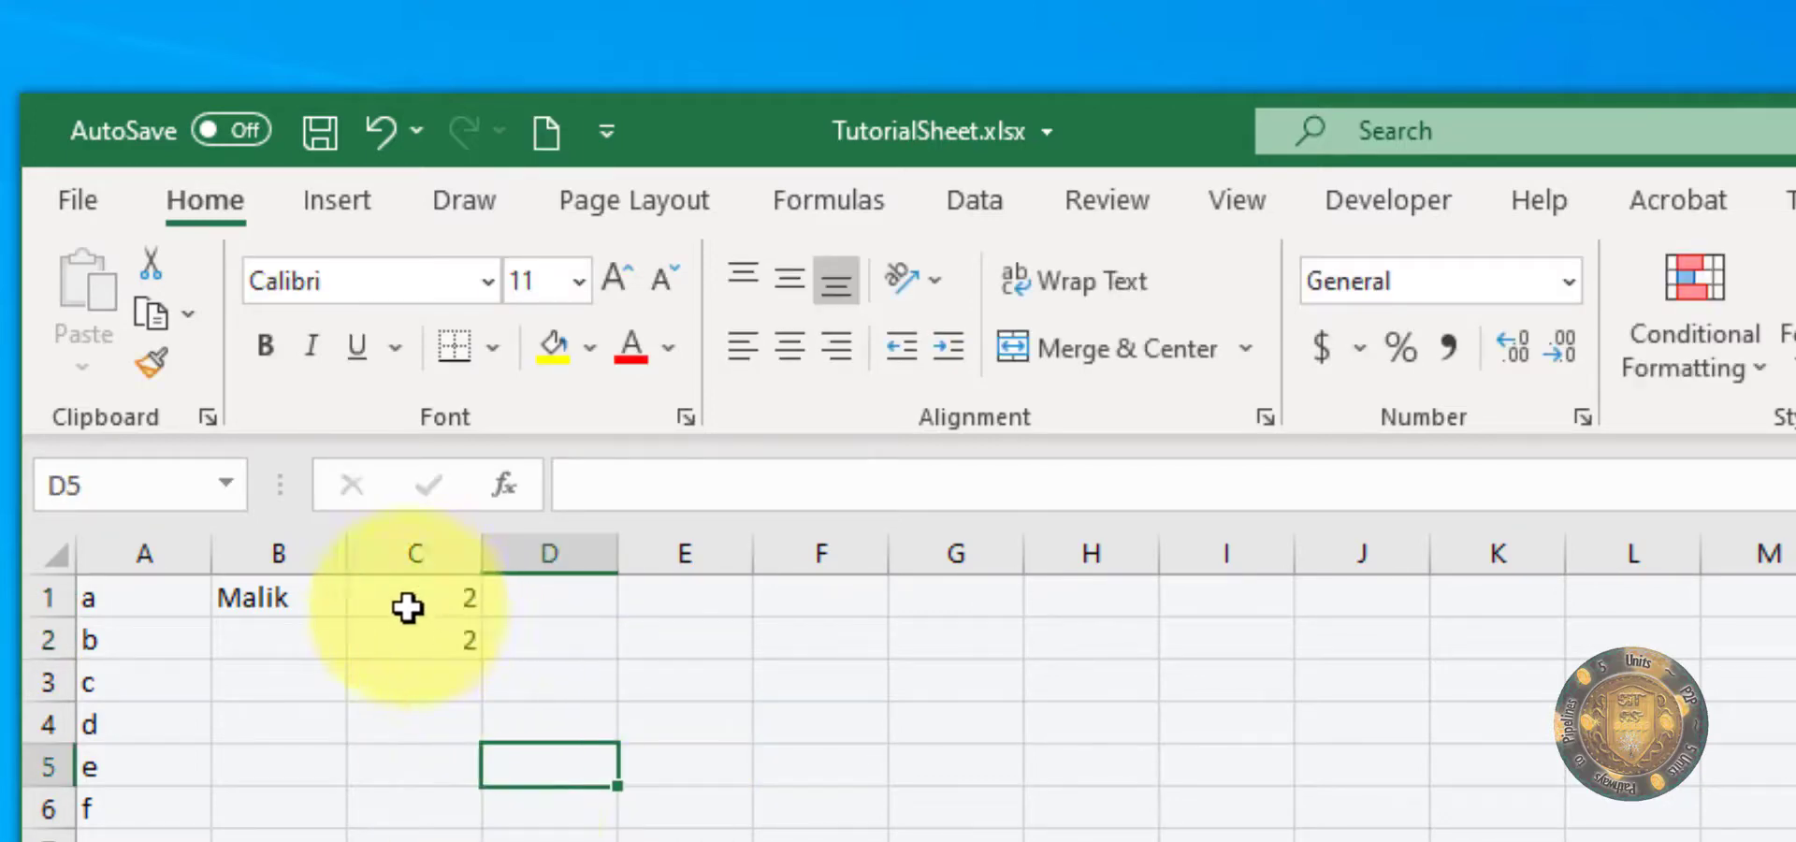
Step: Compare the contents of cells C2 and C1 in the formula bar by selecting each in turn
{"action": "left_click", "coordinate": [387, 641]}
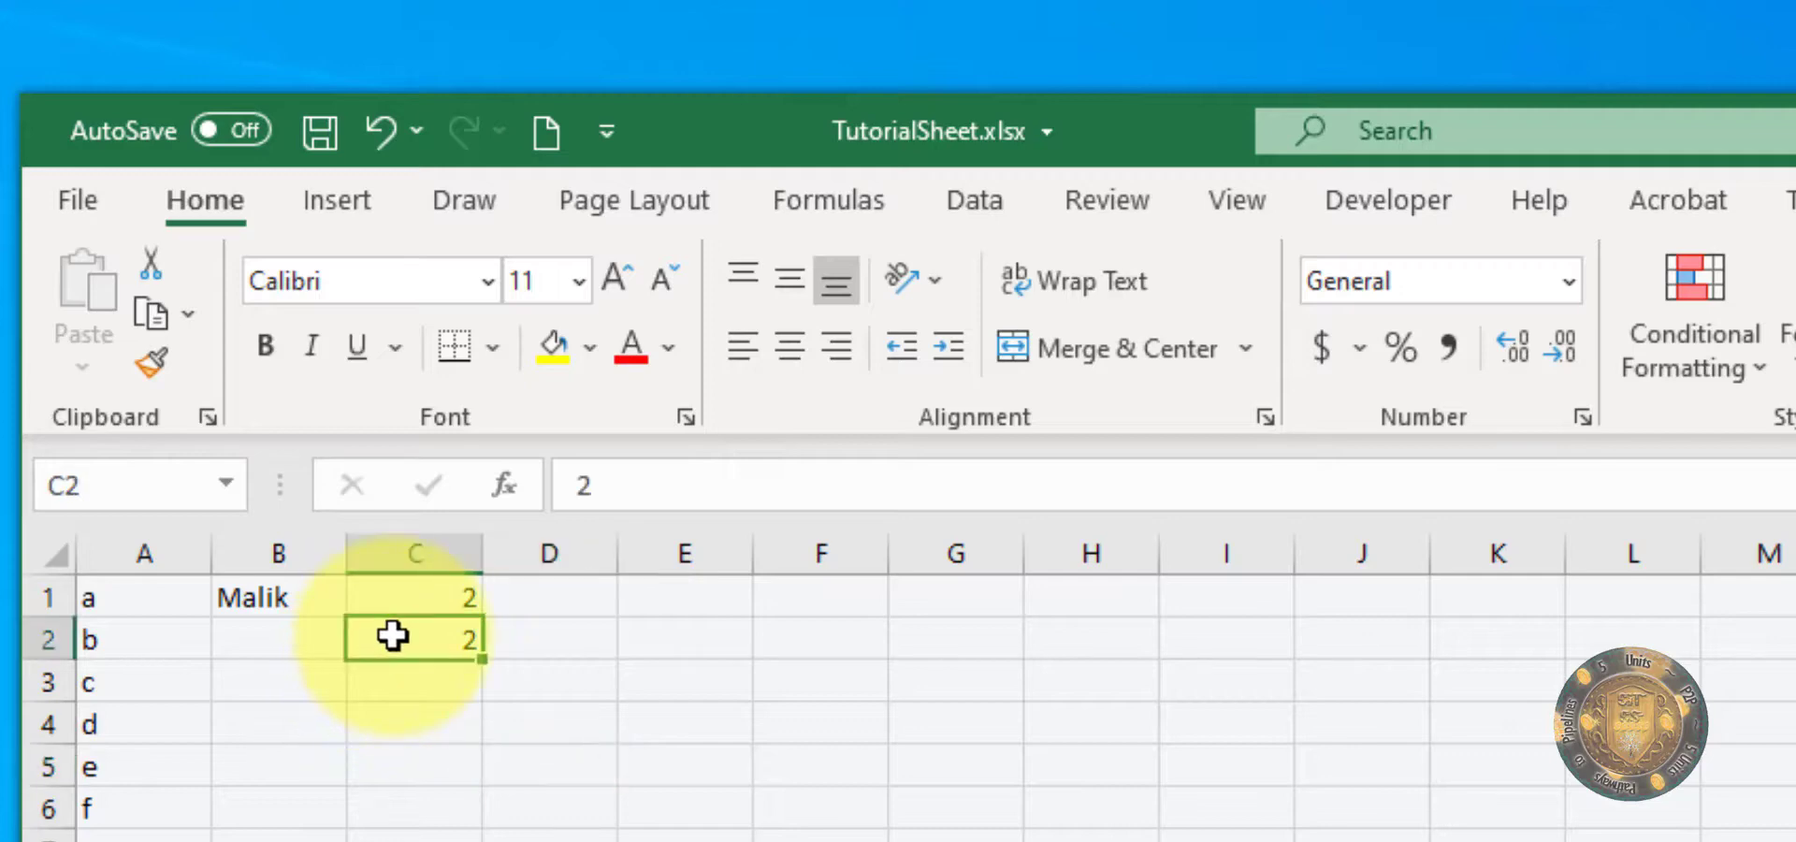
{"action": "left_click", "coordinate": [393, 606]}
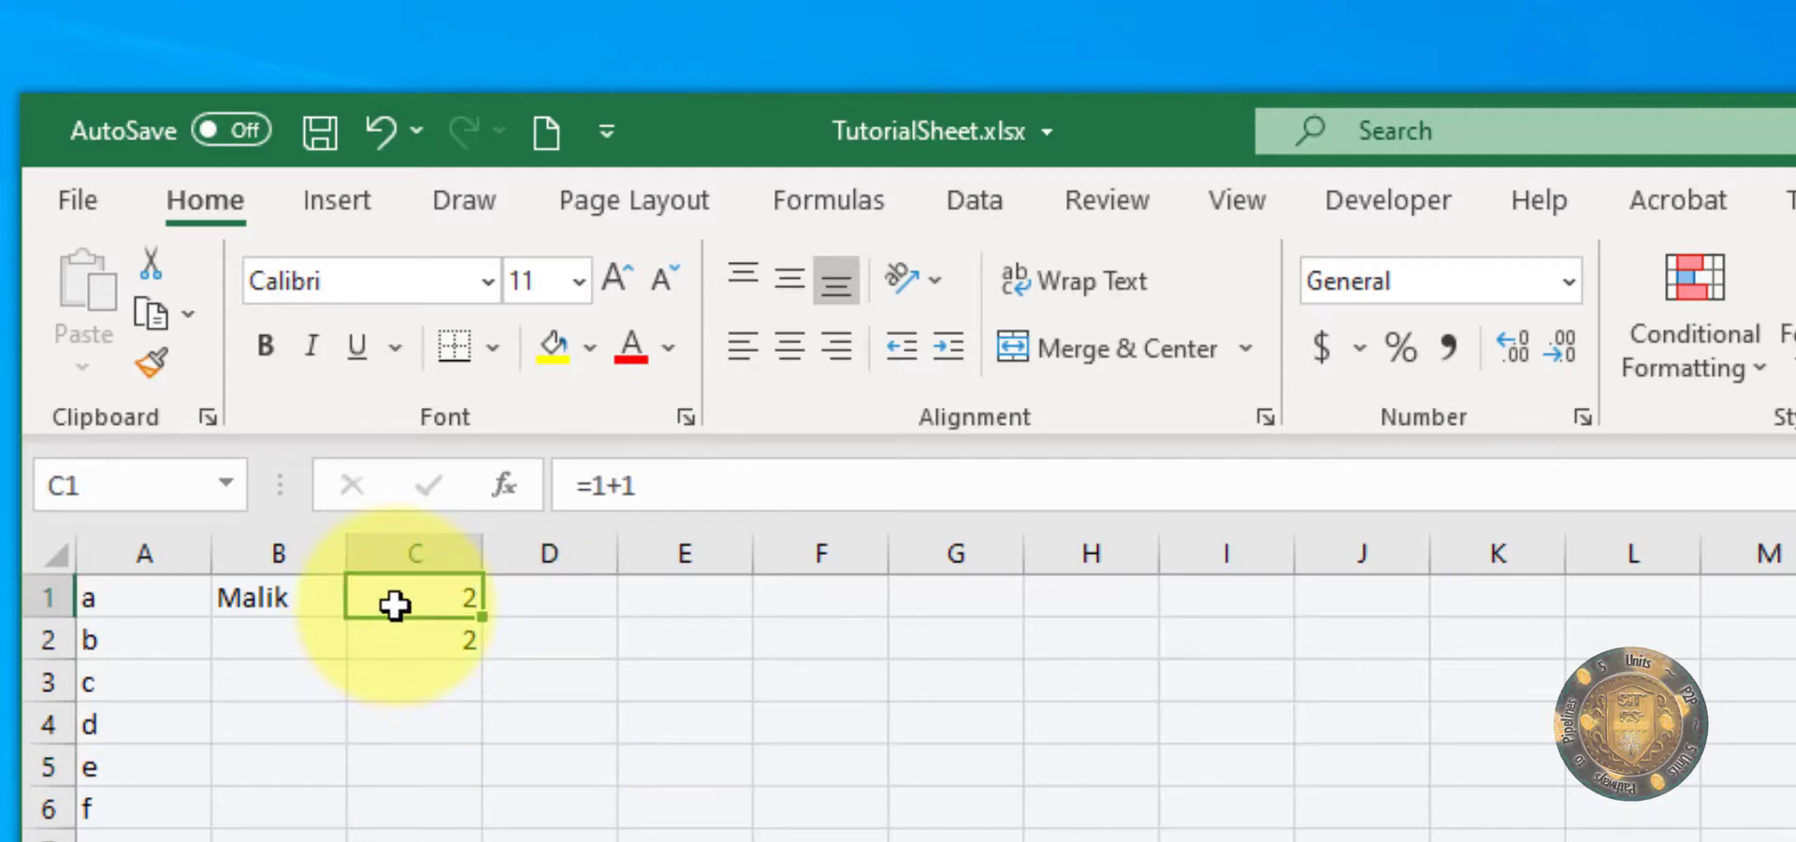
{"action": "left_click", "coordinate": [407, 641]}
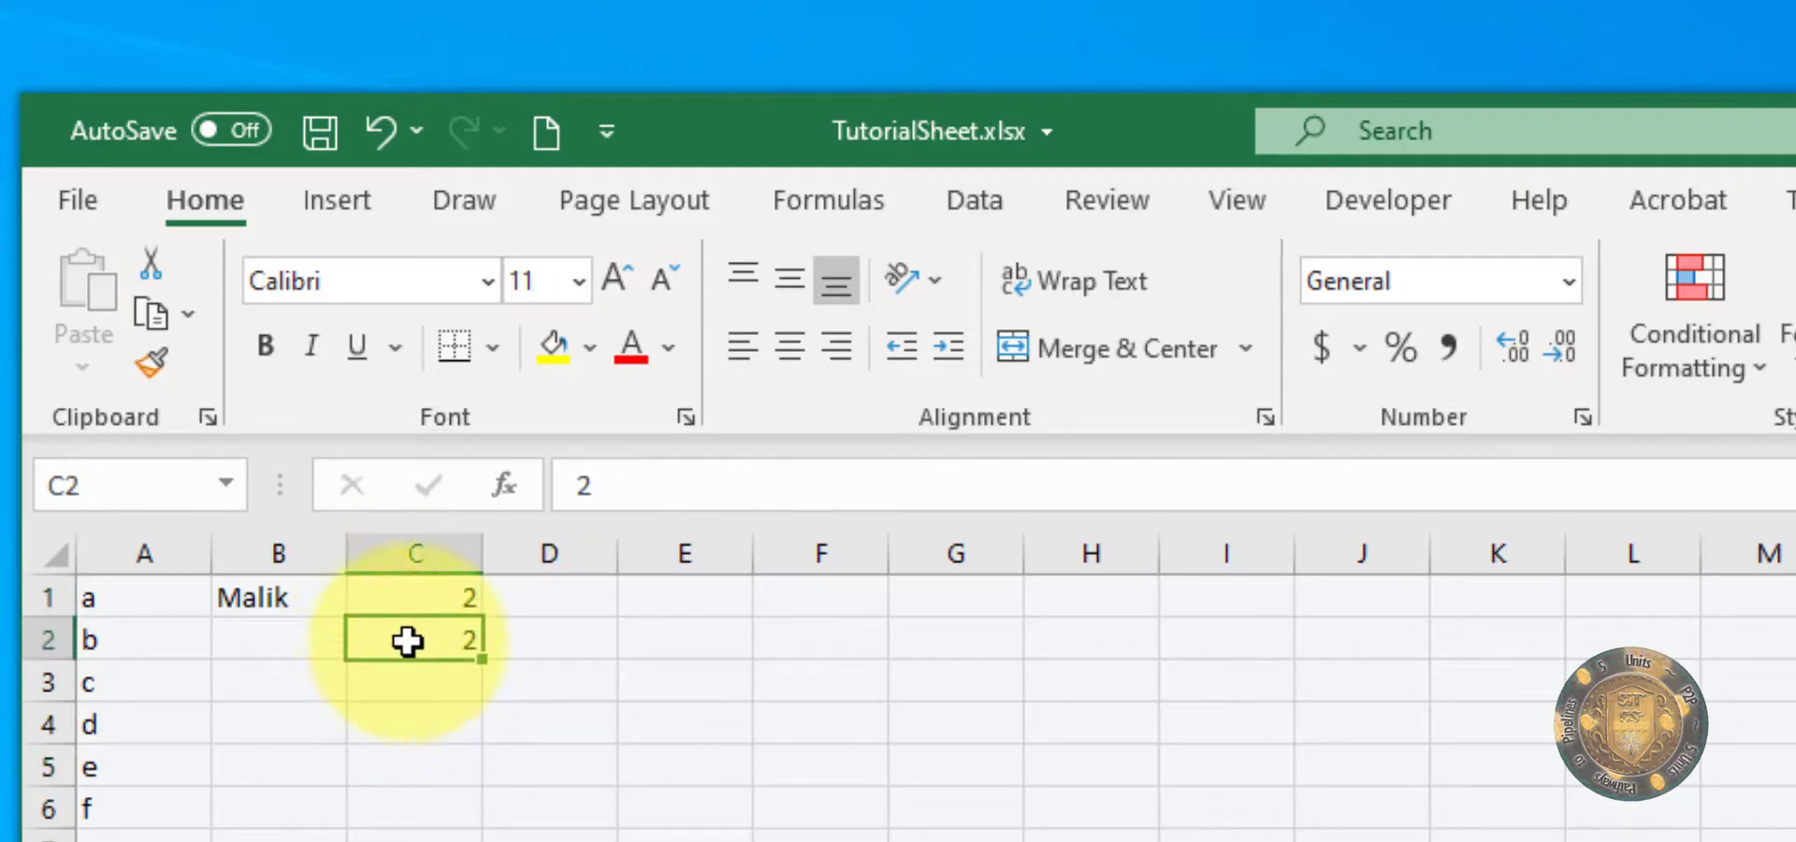
{"action": "left_click", "coordinate": [584, 652]}
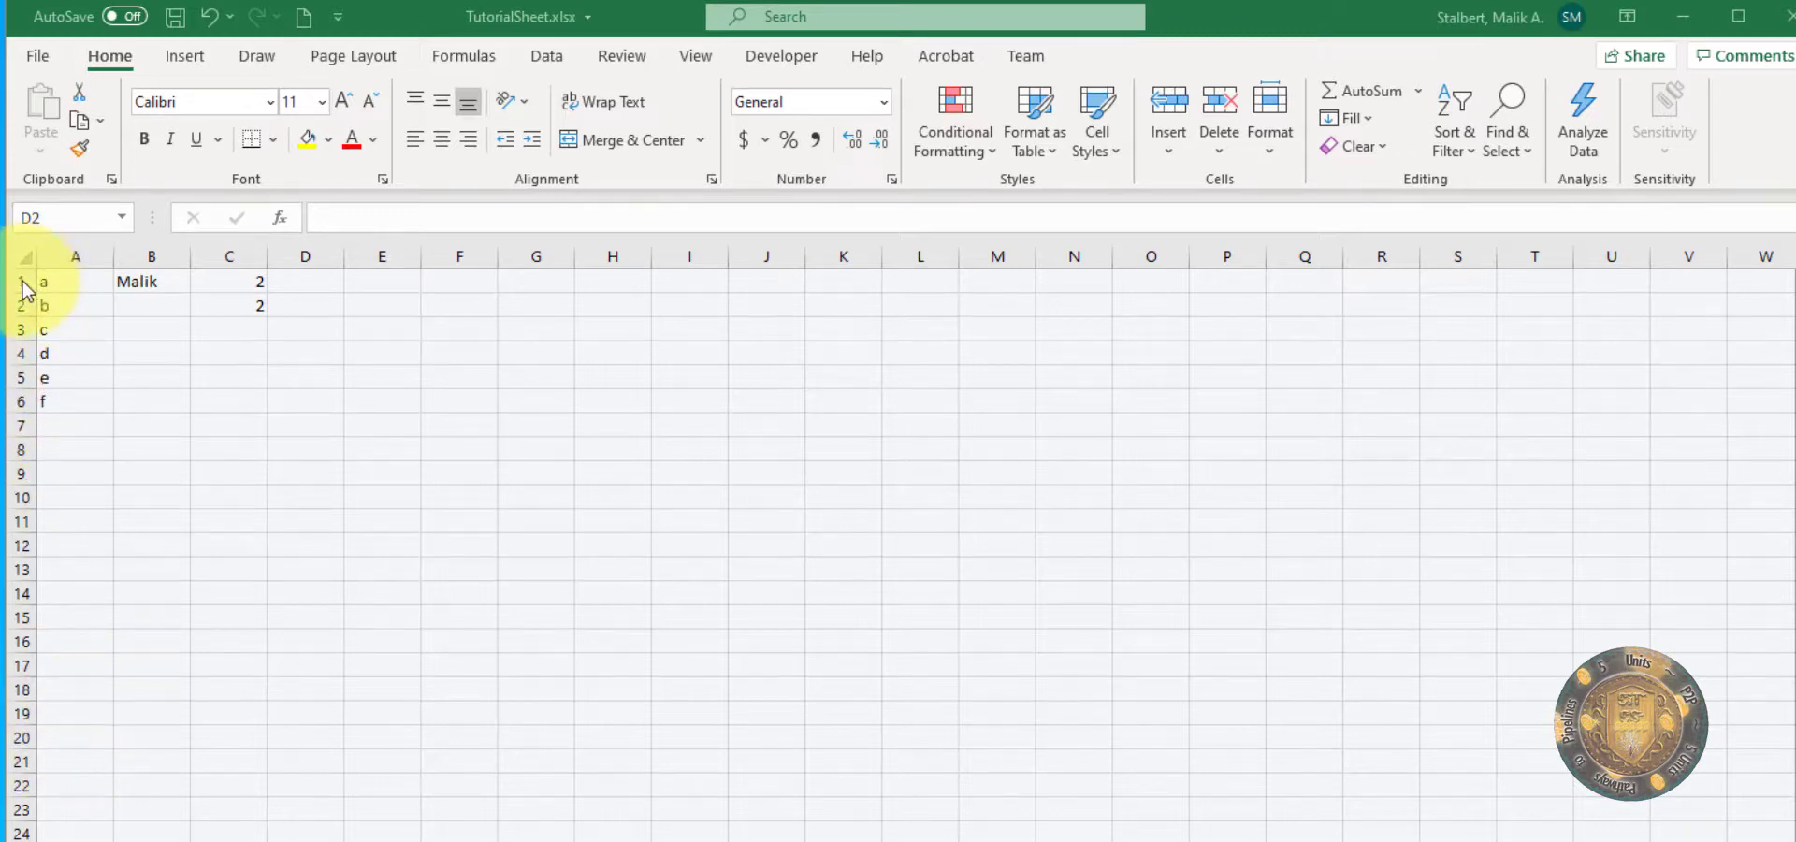
Step: Select the whole of row 1 and the whole of row 2 in turn, and return to the single cell B4
{"action": "left_click", "coordinate": [17, 281]}
{"action": "left_click", "coordinate": [17, 280]}
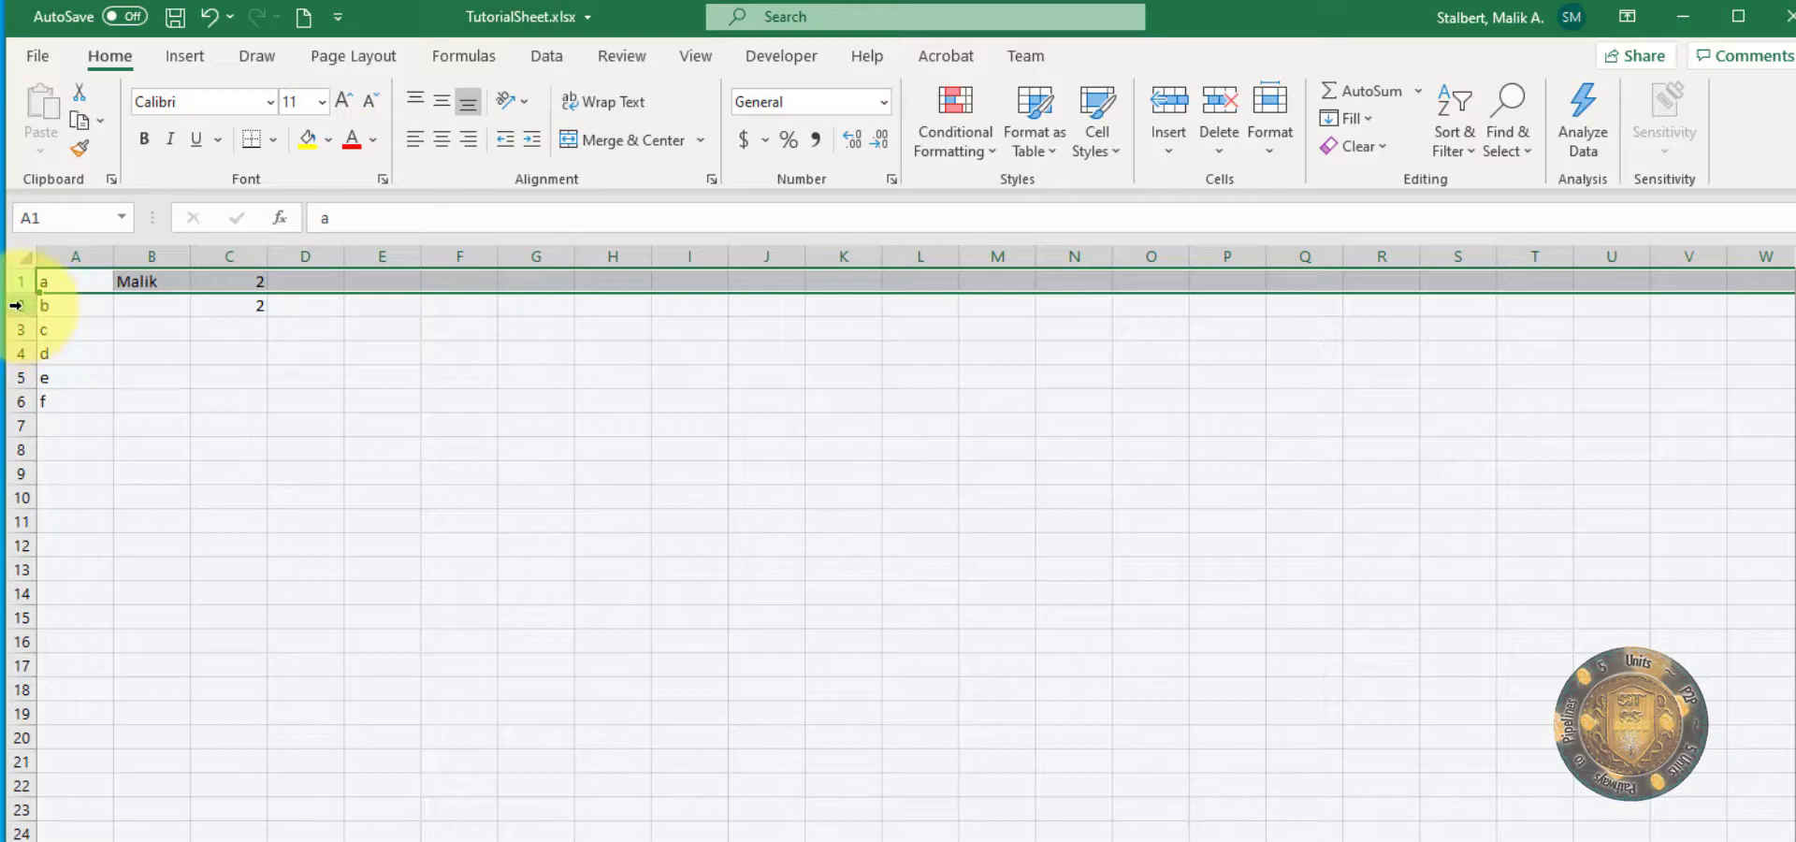
{"action": "left_click", "coordinate": [17, 305]}
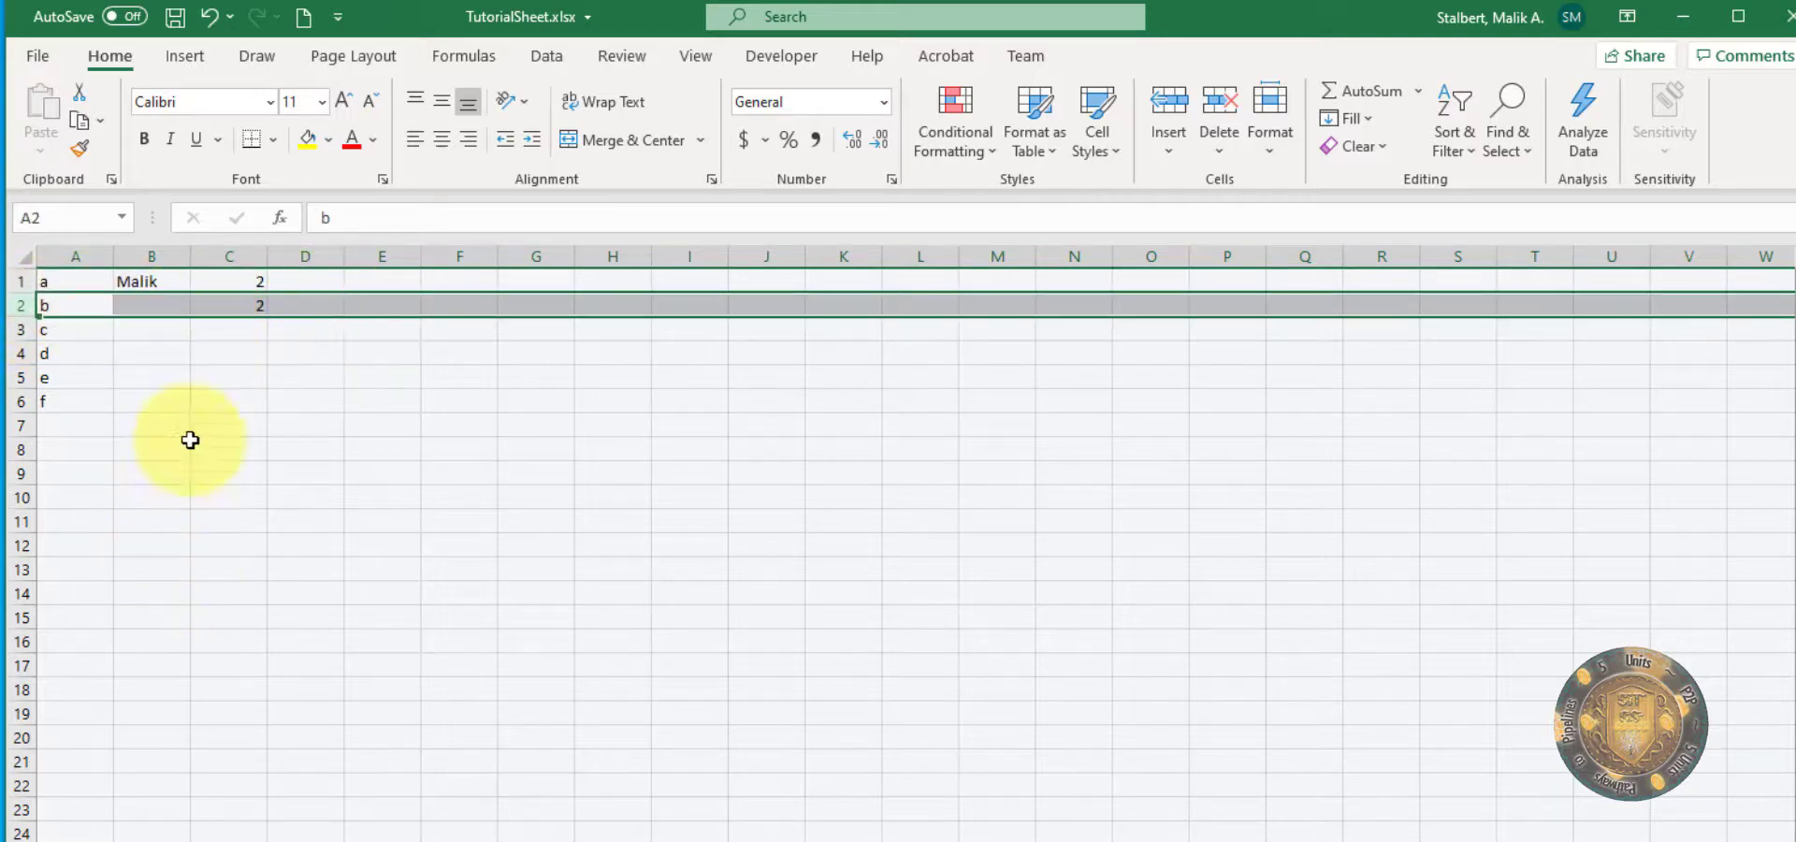
{"action": "left_click", "coordinate": [150, 351]}
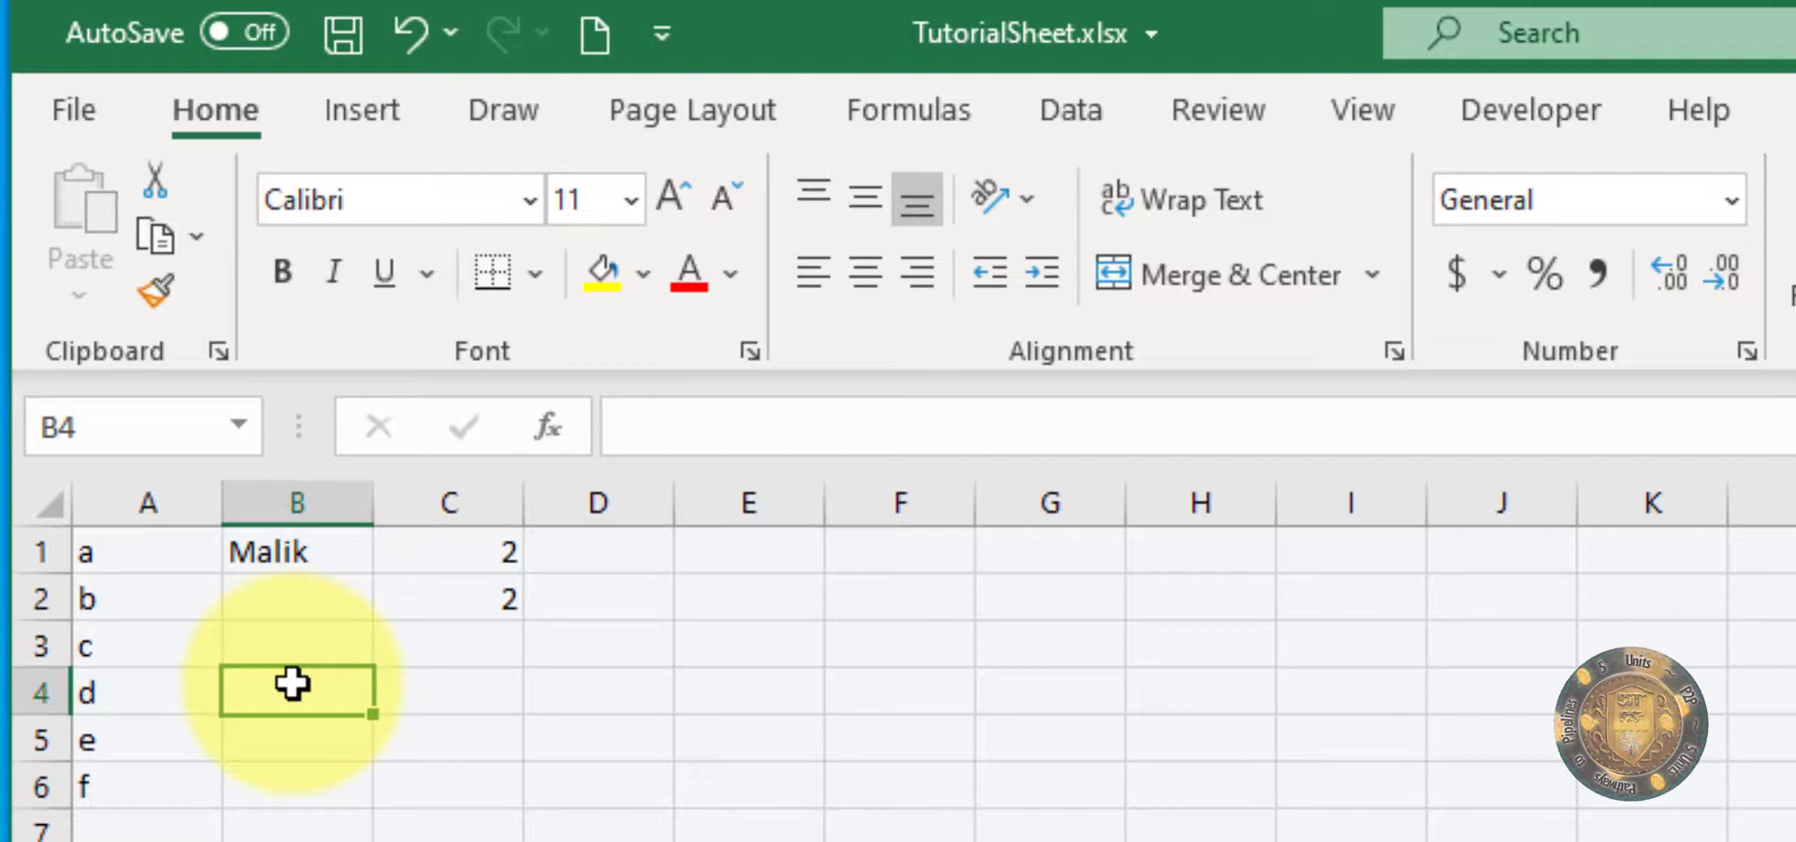
Step: Jump to cells I9, A10 and D11 in turn through the Name Box, and finish on cell C5
{"action": "left_click", "coordinate": [89, 426]}
{"action": "type", "text": "I9"}
{"action": "key", "text": "Return"}
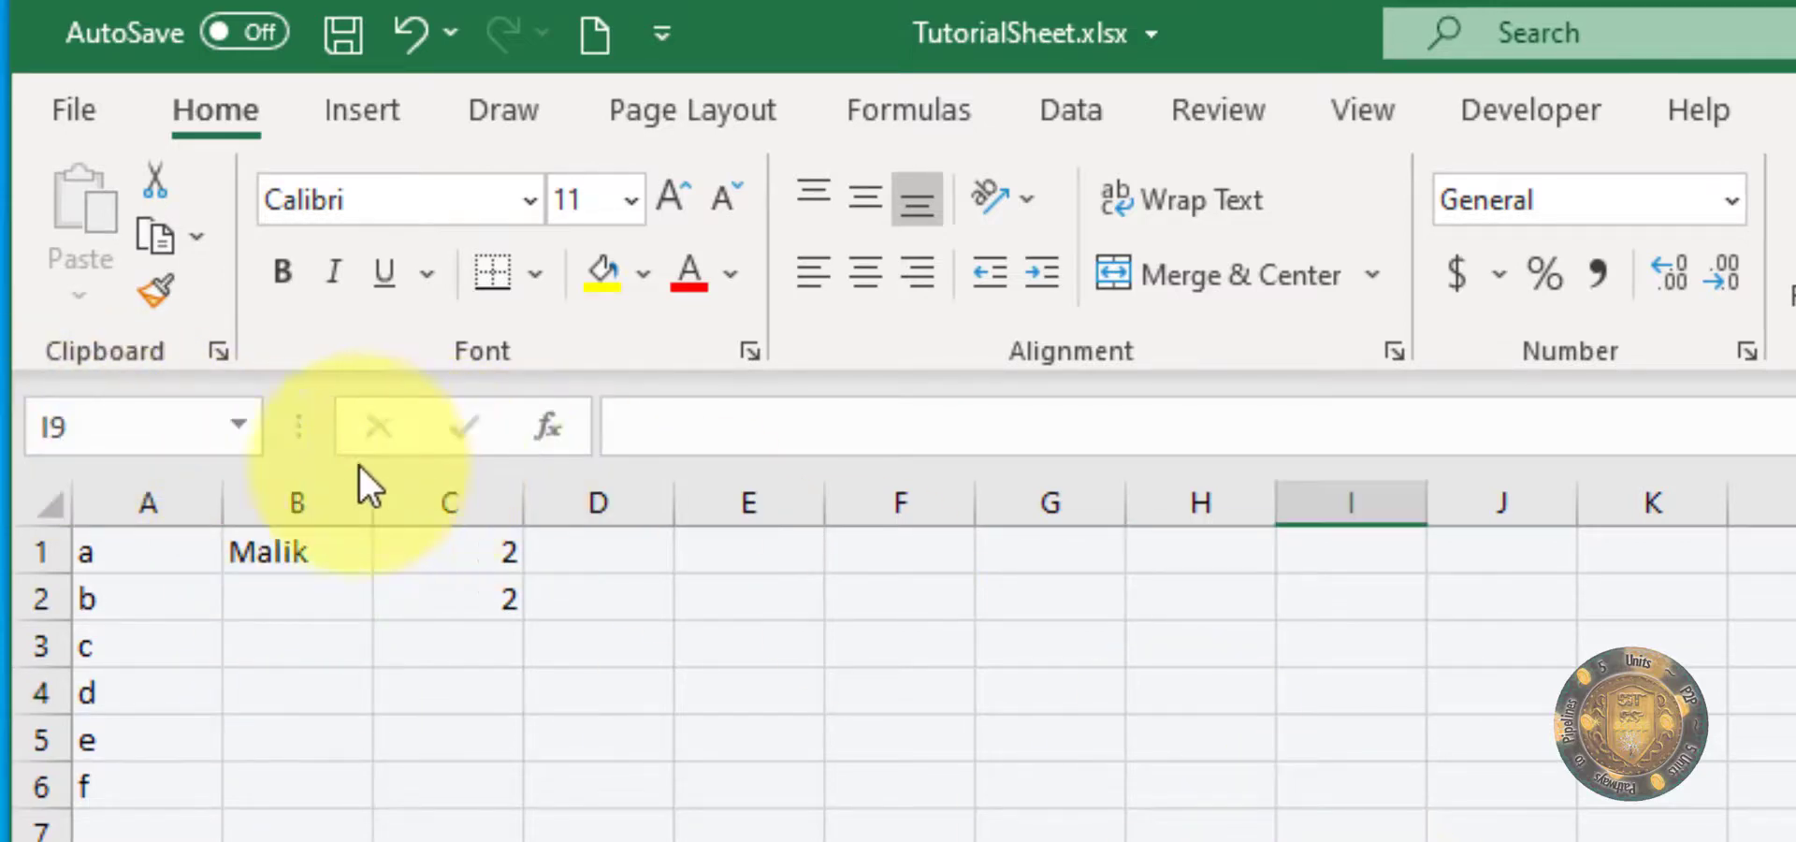
{"action": "left_click", "coordinate": [177, 422]}
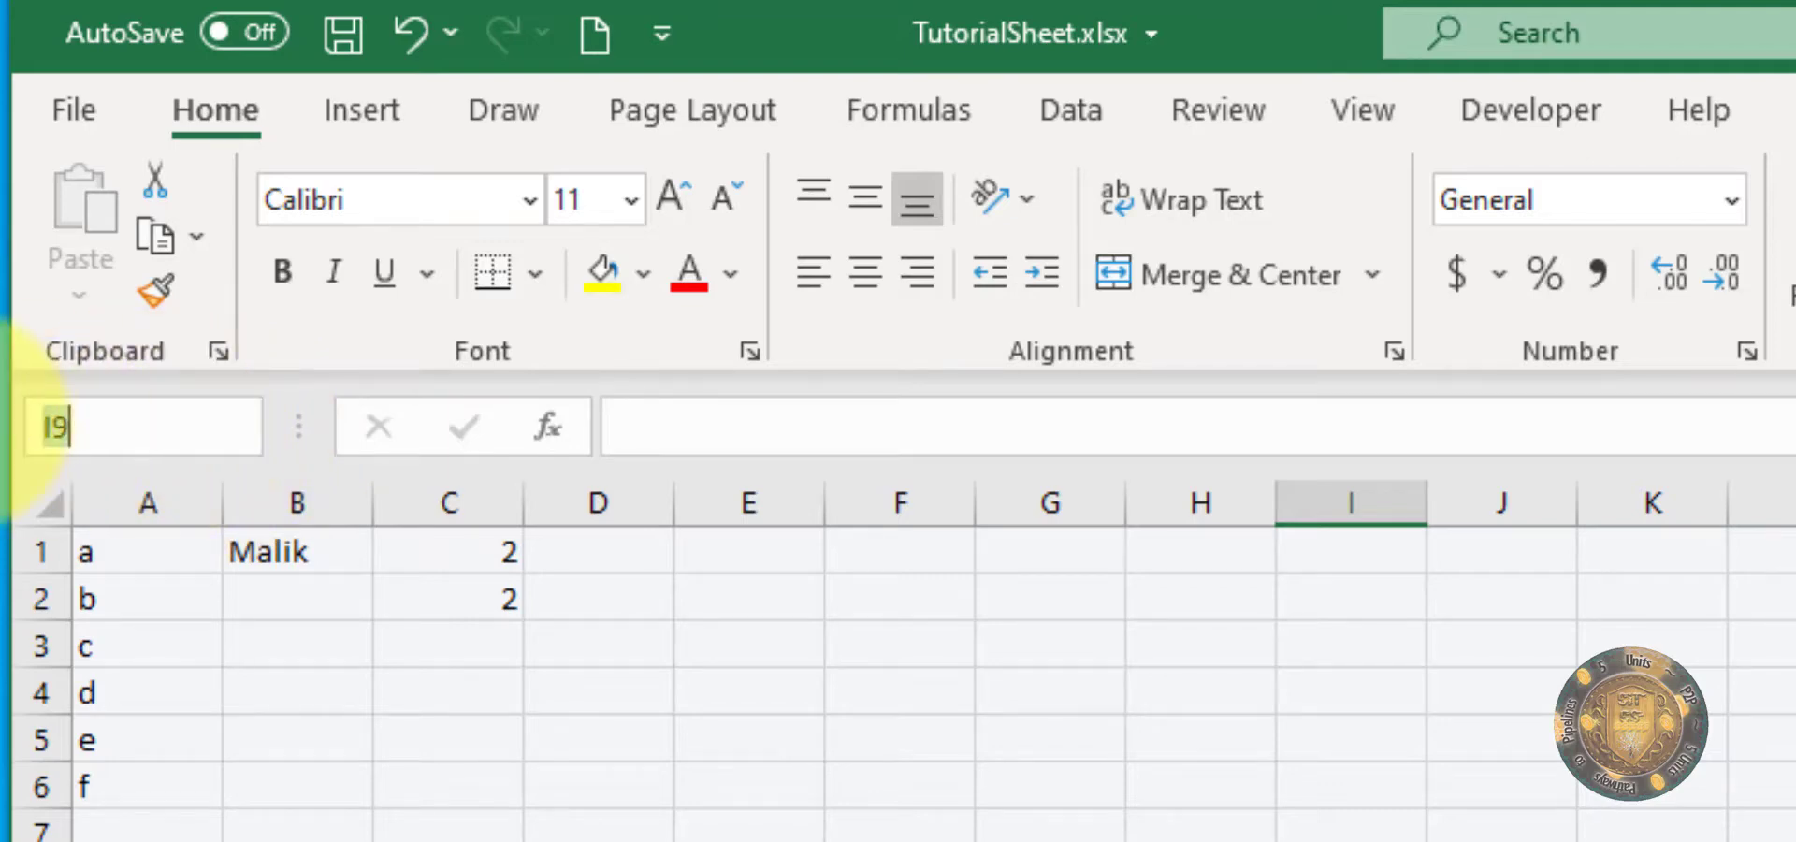
{"action": "type", "text": "A10"}
{"action": "key", "text": "Return"}
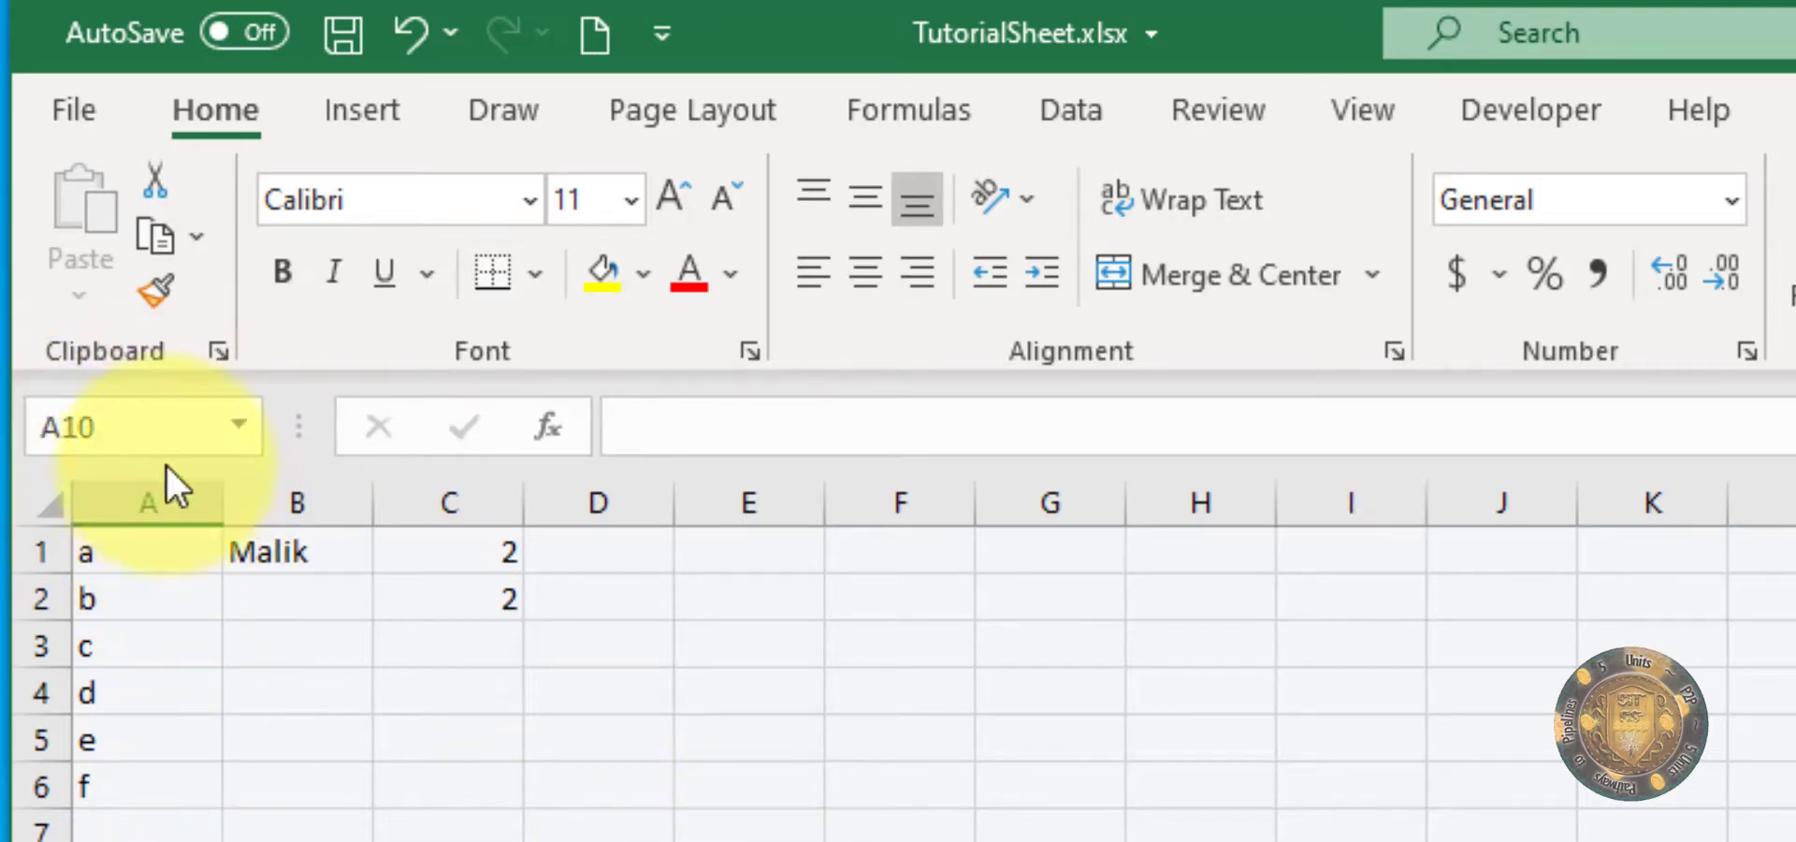
{"action": "left_click", "coordinate": [103, 402]}
{"action": "type", "text": "D11"}
{"action": "key", "text": "Return"}
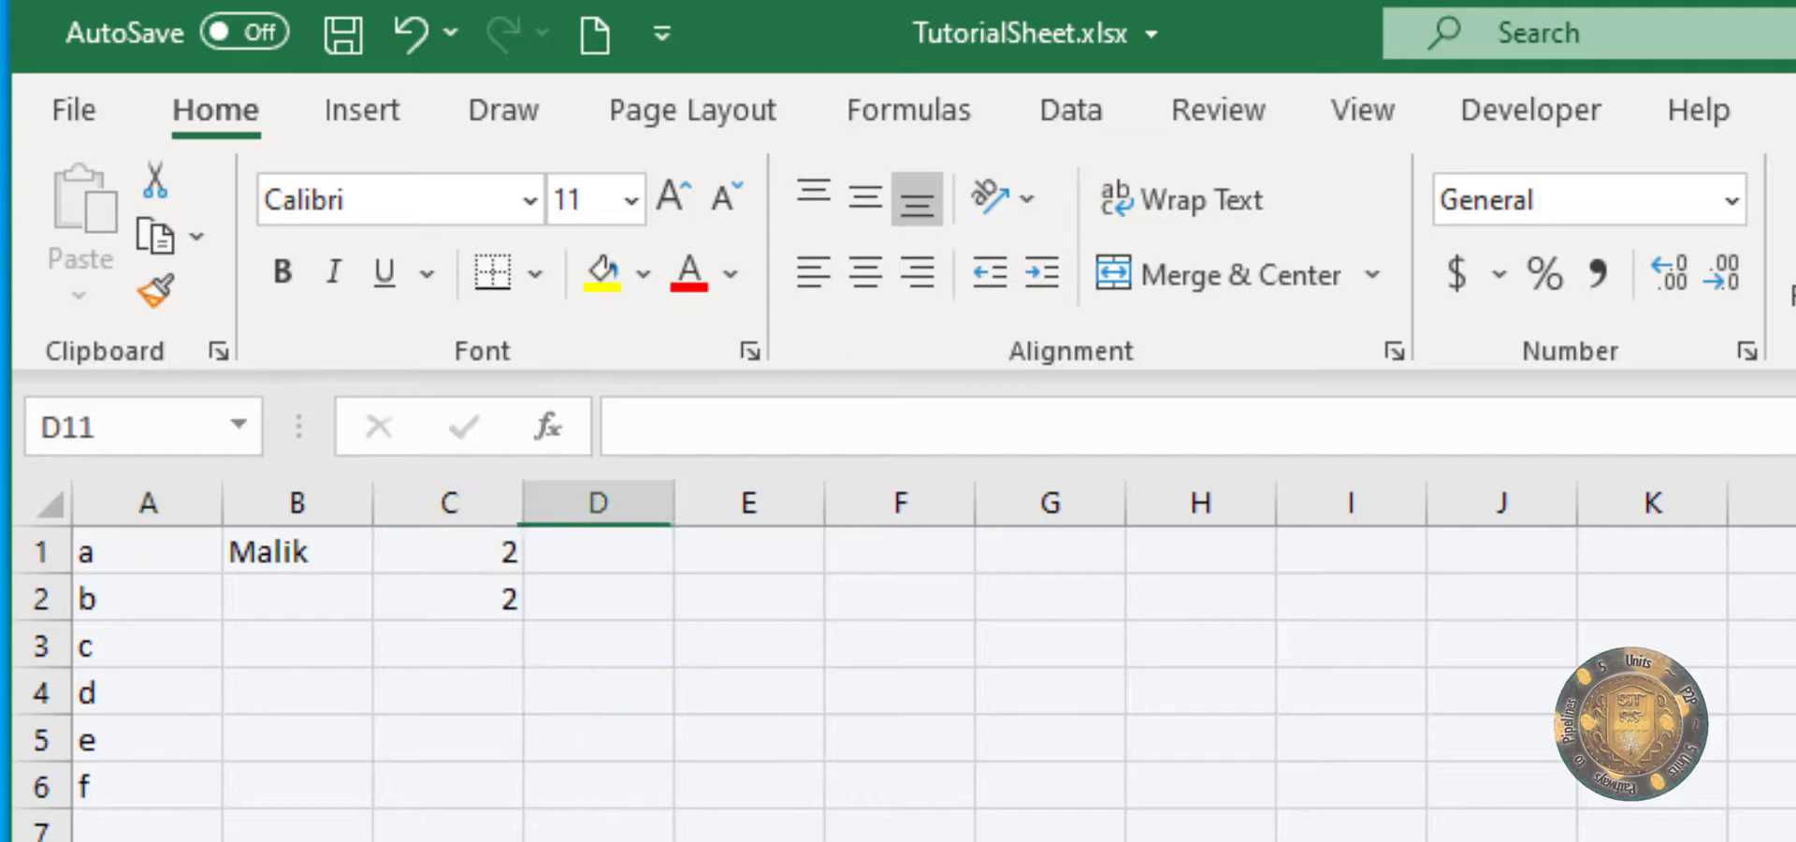
{"action": "left_click", "coordinate": [421, 718]}
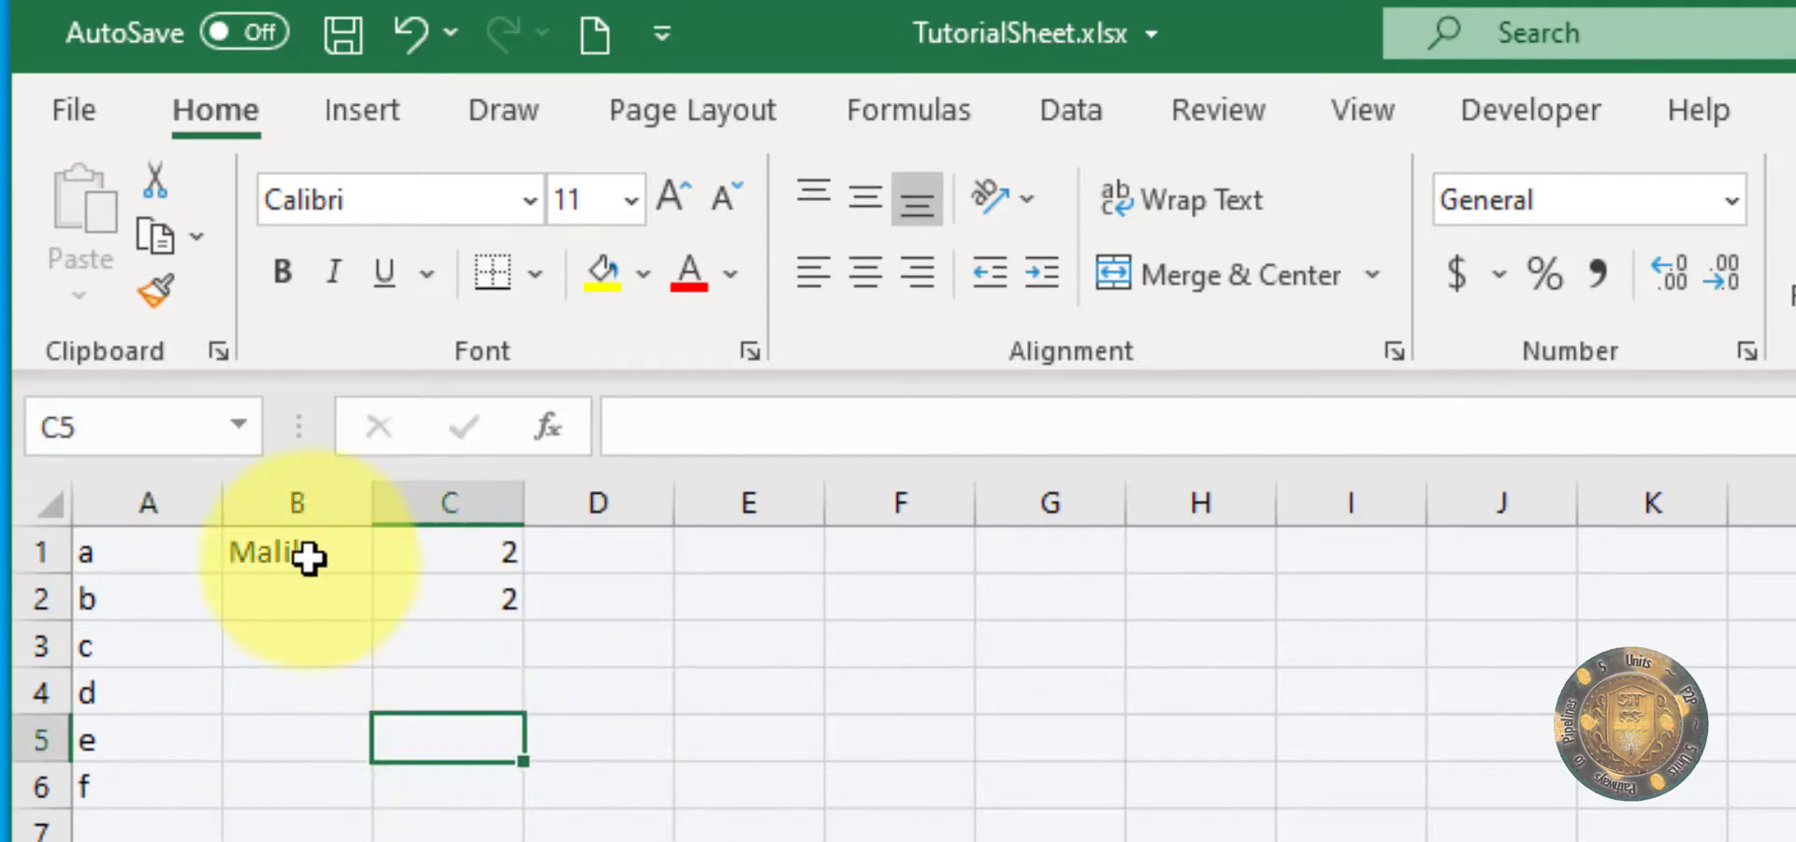
Step: Format the name in cell B1 as bold, underlined and italic
{"action": "left_click", "coordinate": [308, 557]}
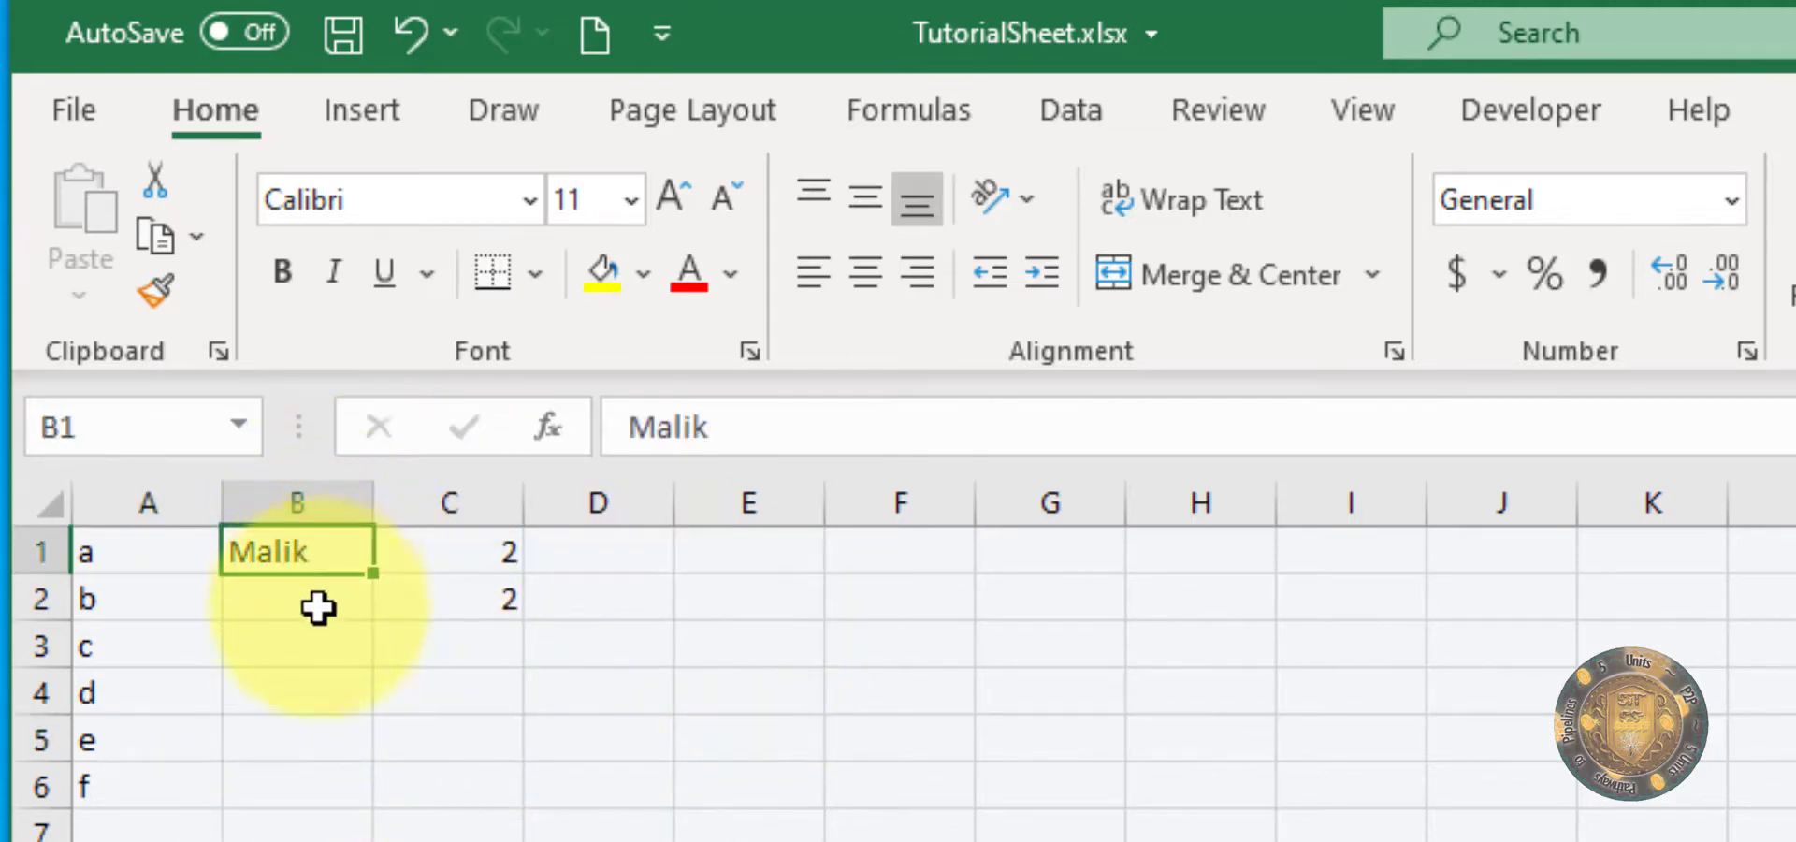
{"action": "left_click", "coordinate": [298, 283]}
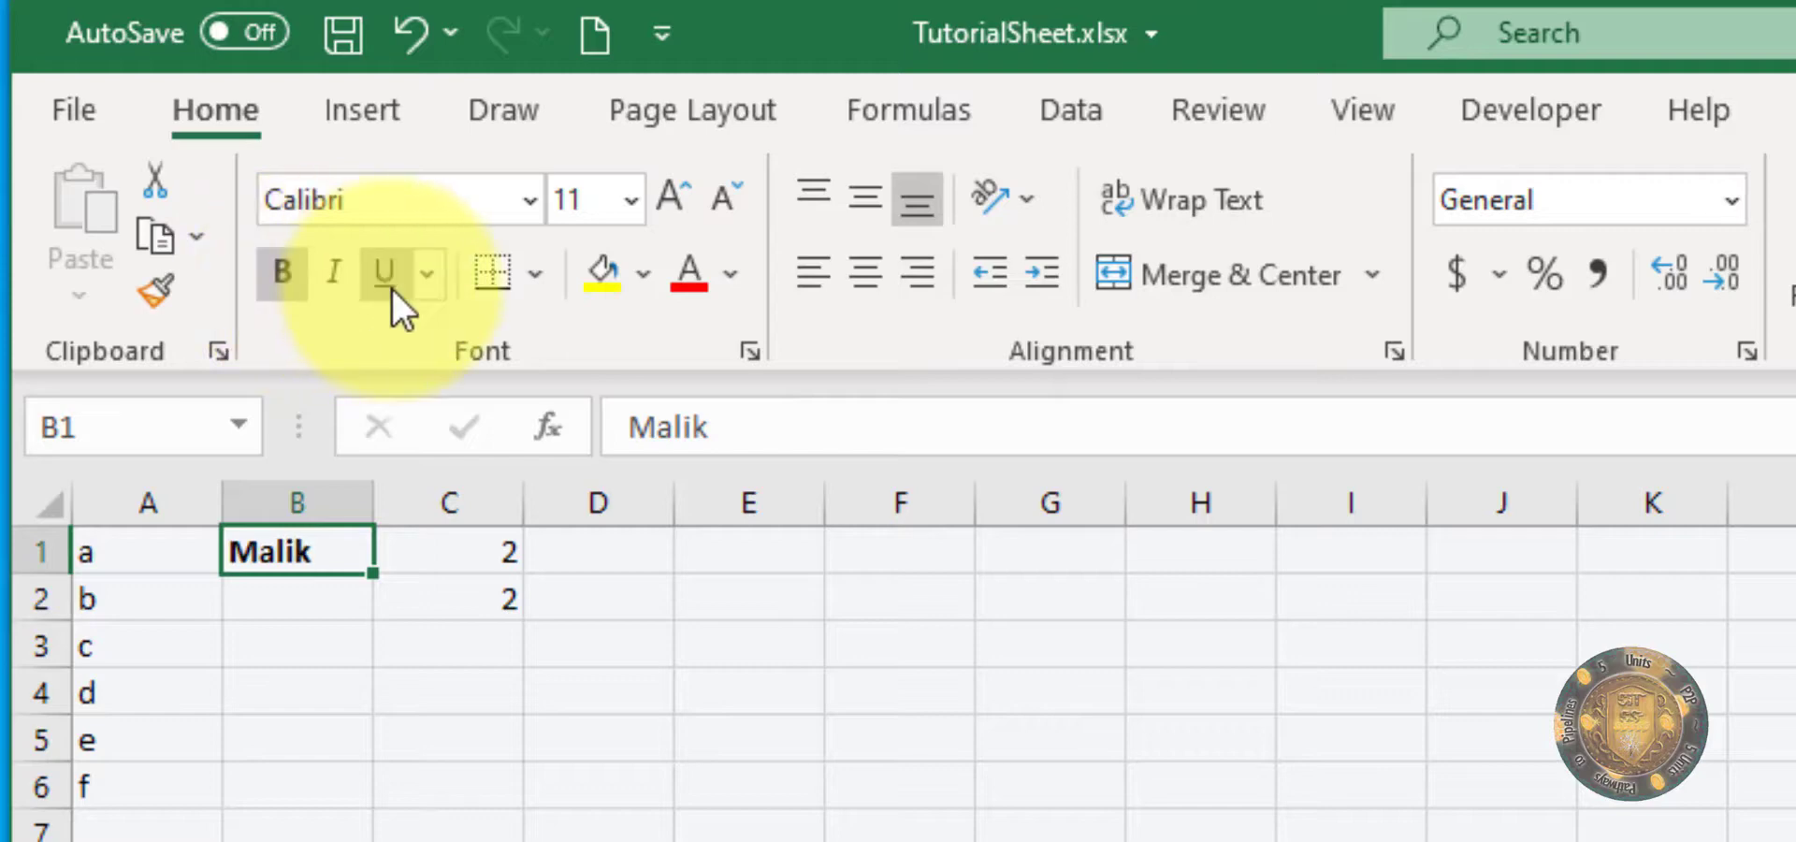
{"action": "left_click", "coordinate": [388, 285]}
{"action": "left_click", "coordinate": [338, 281]}
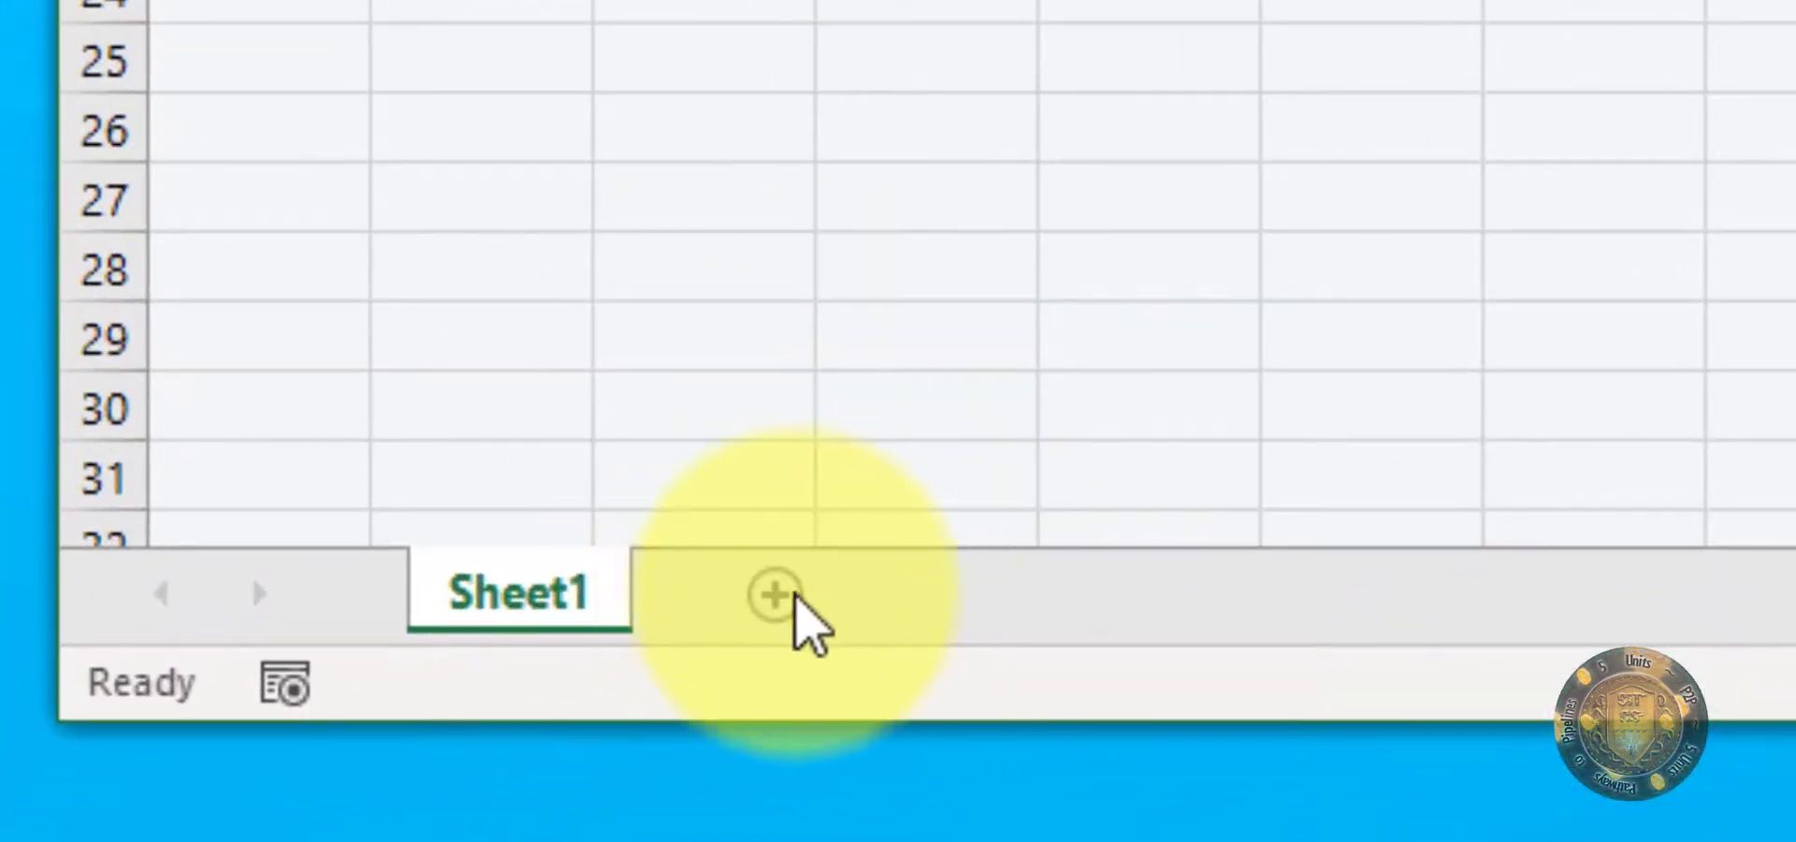
Step: Add a second worksheet to the workbook and rename Sheet1 as My Sheet A
{"action": "left_click", "coordinate": [780, 603]}
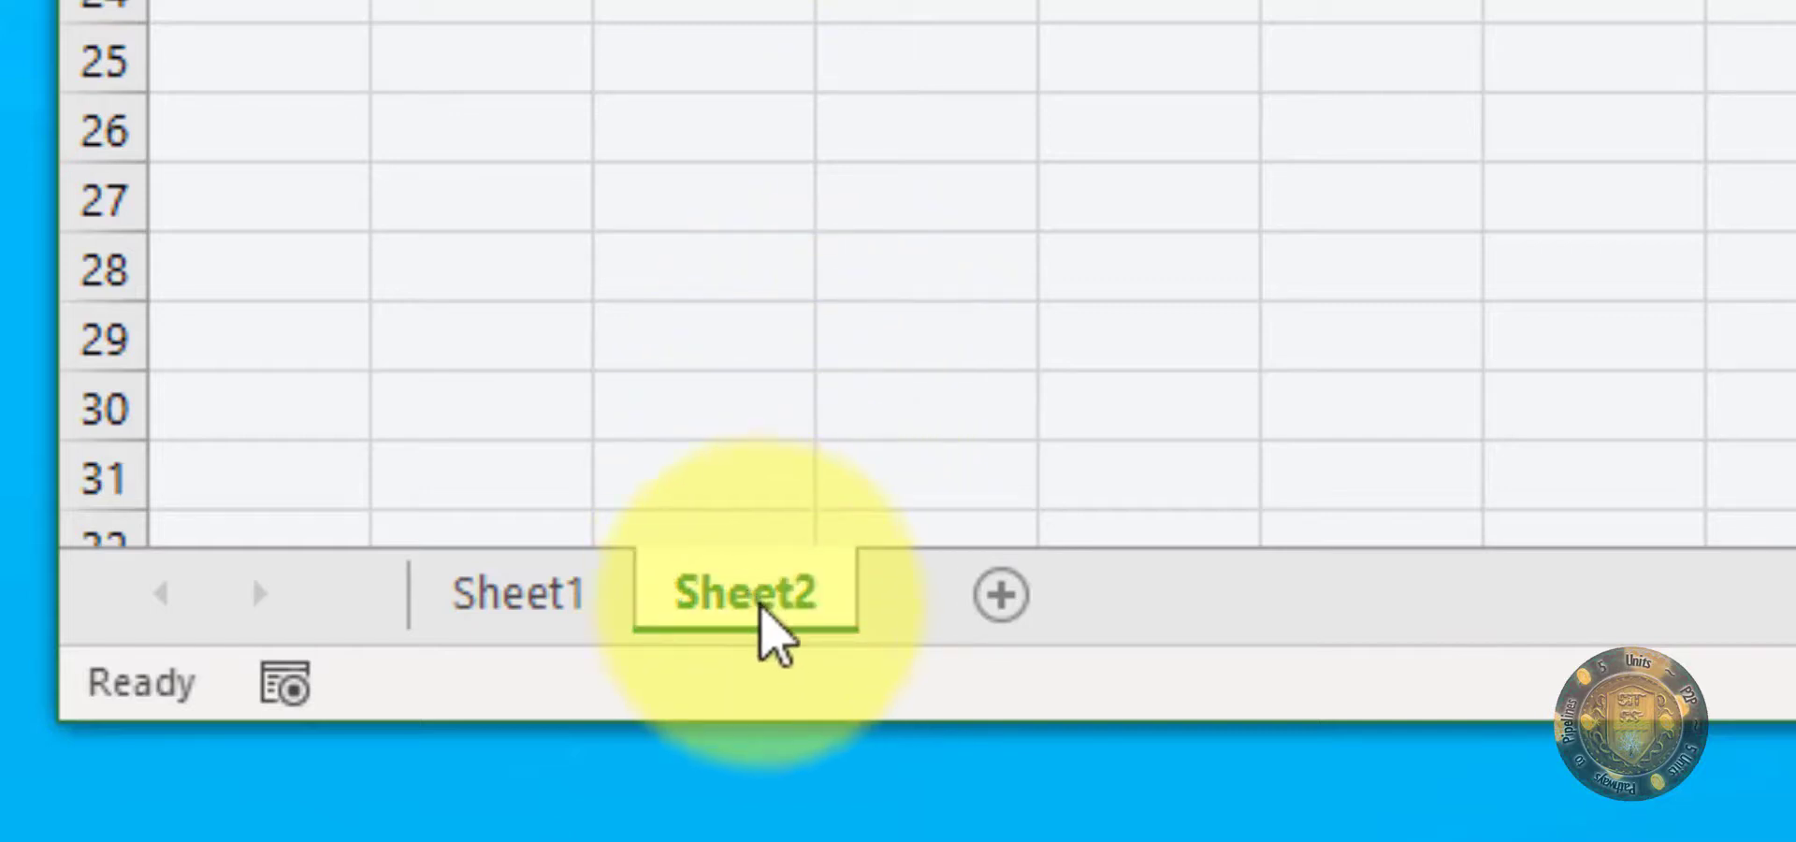
{"action": "left_click", "coordinate": [559, 608]}
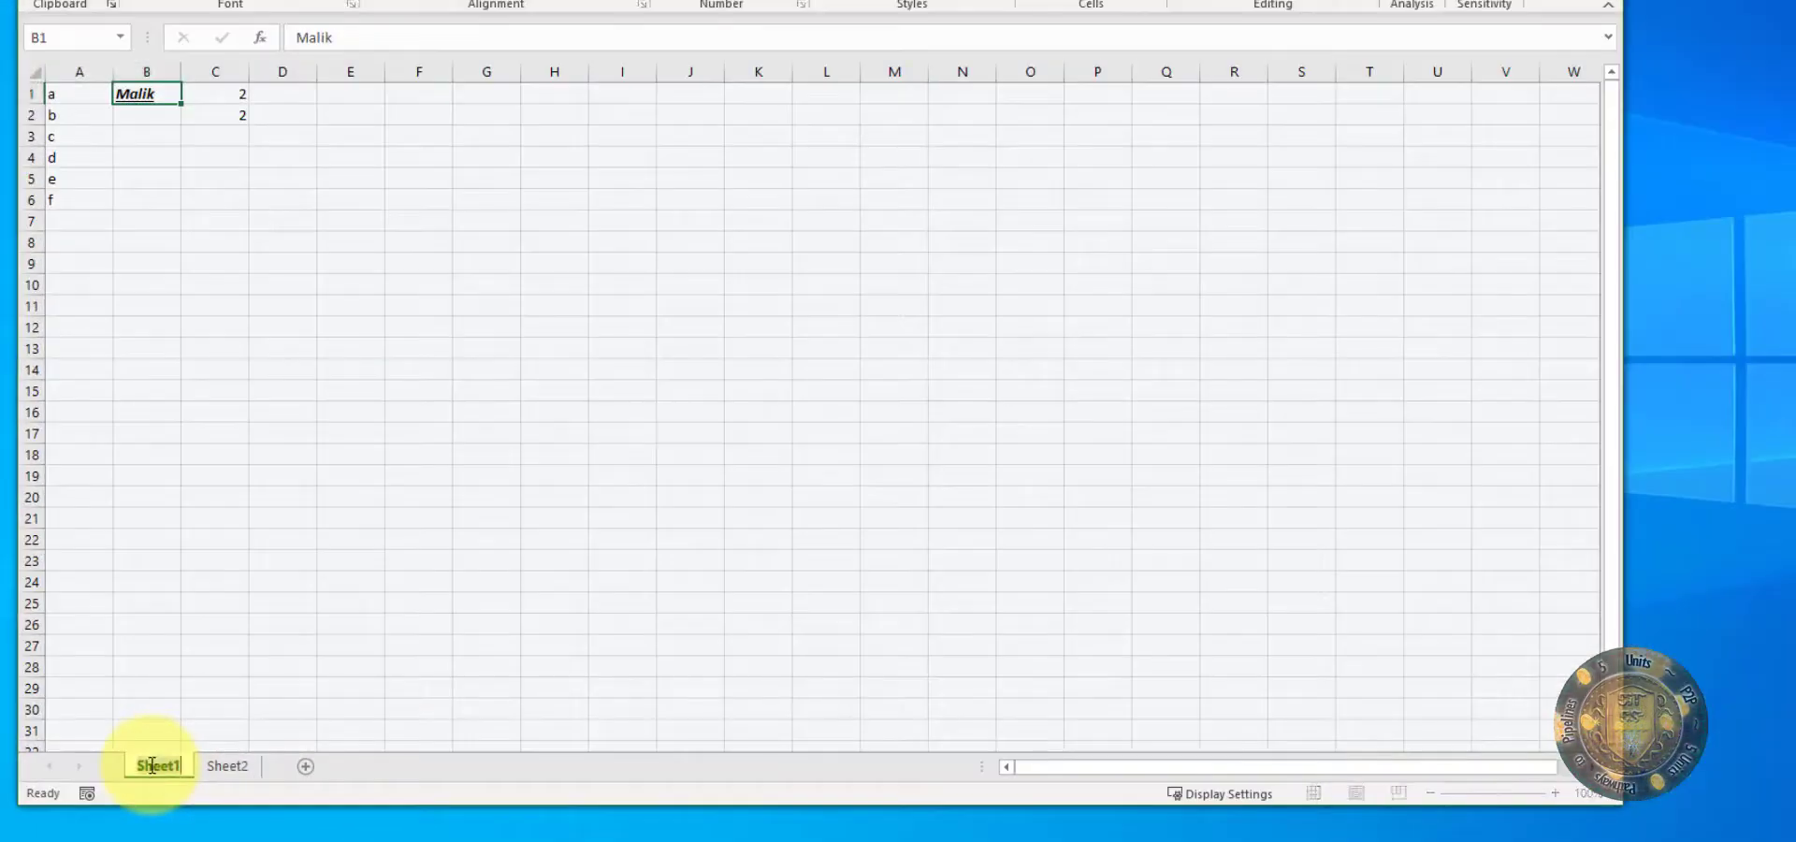
{"action": "double_click", "coordinate": [432, 634]}
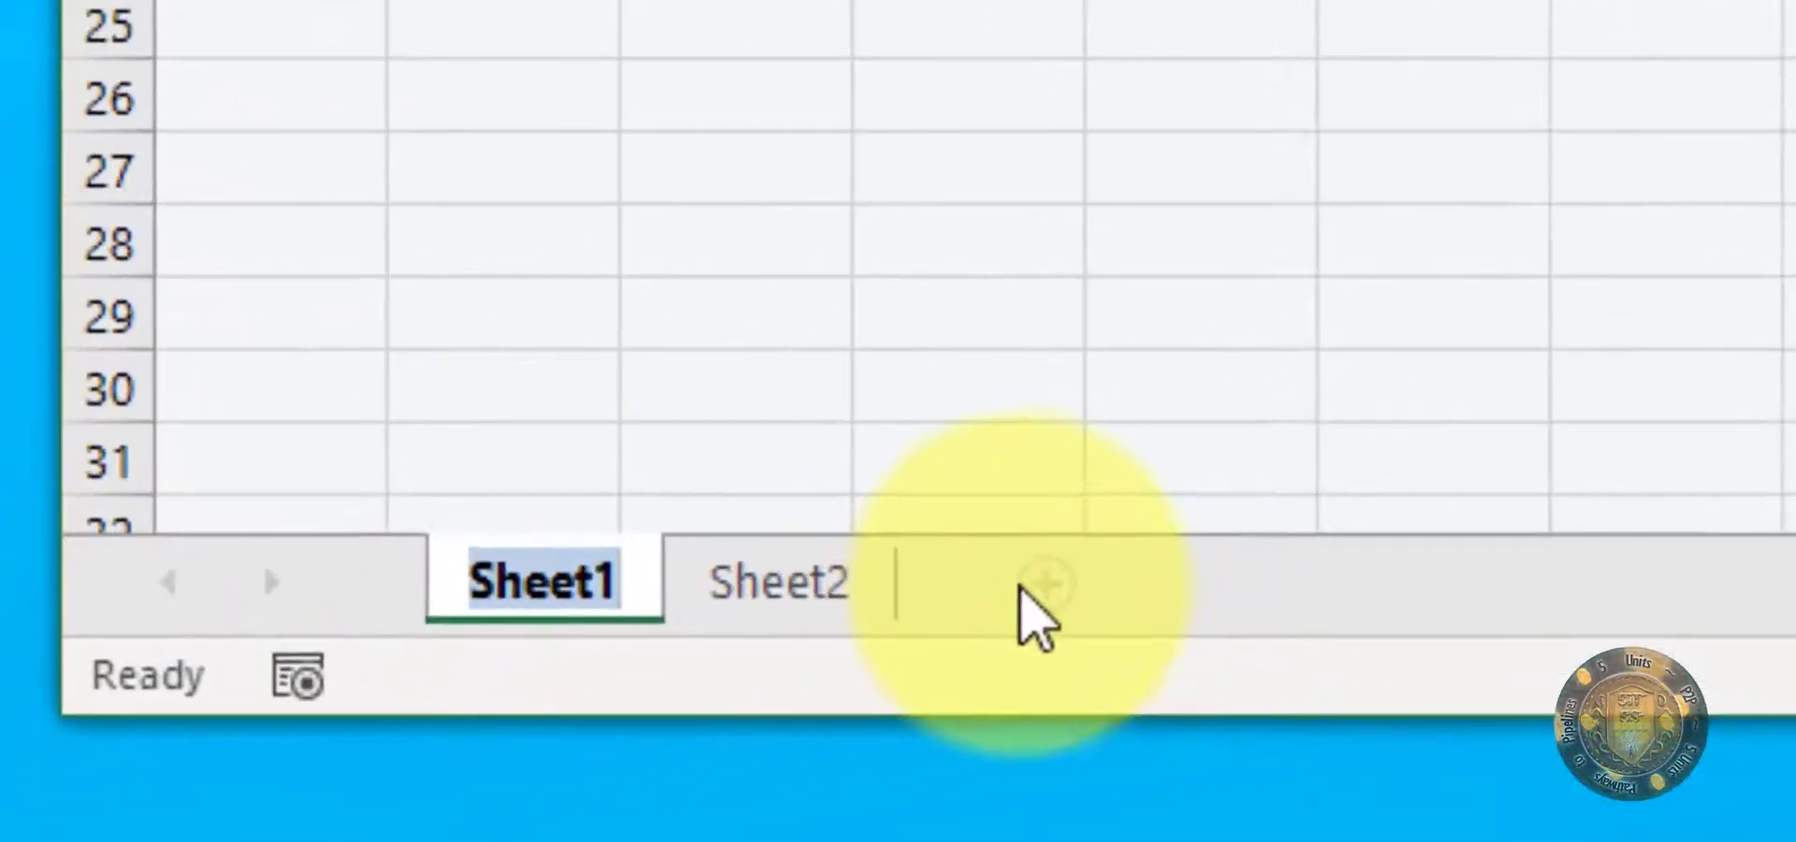
{"action": "type", "text": "My S"}
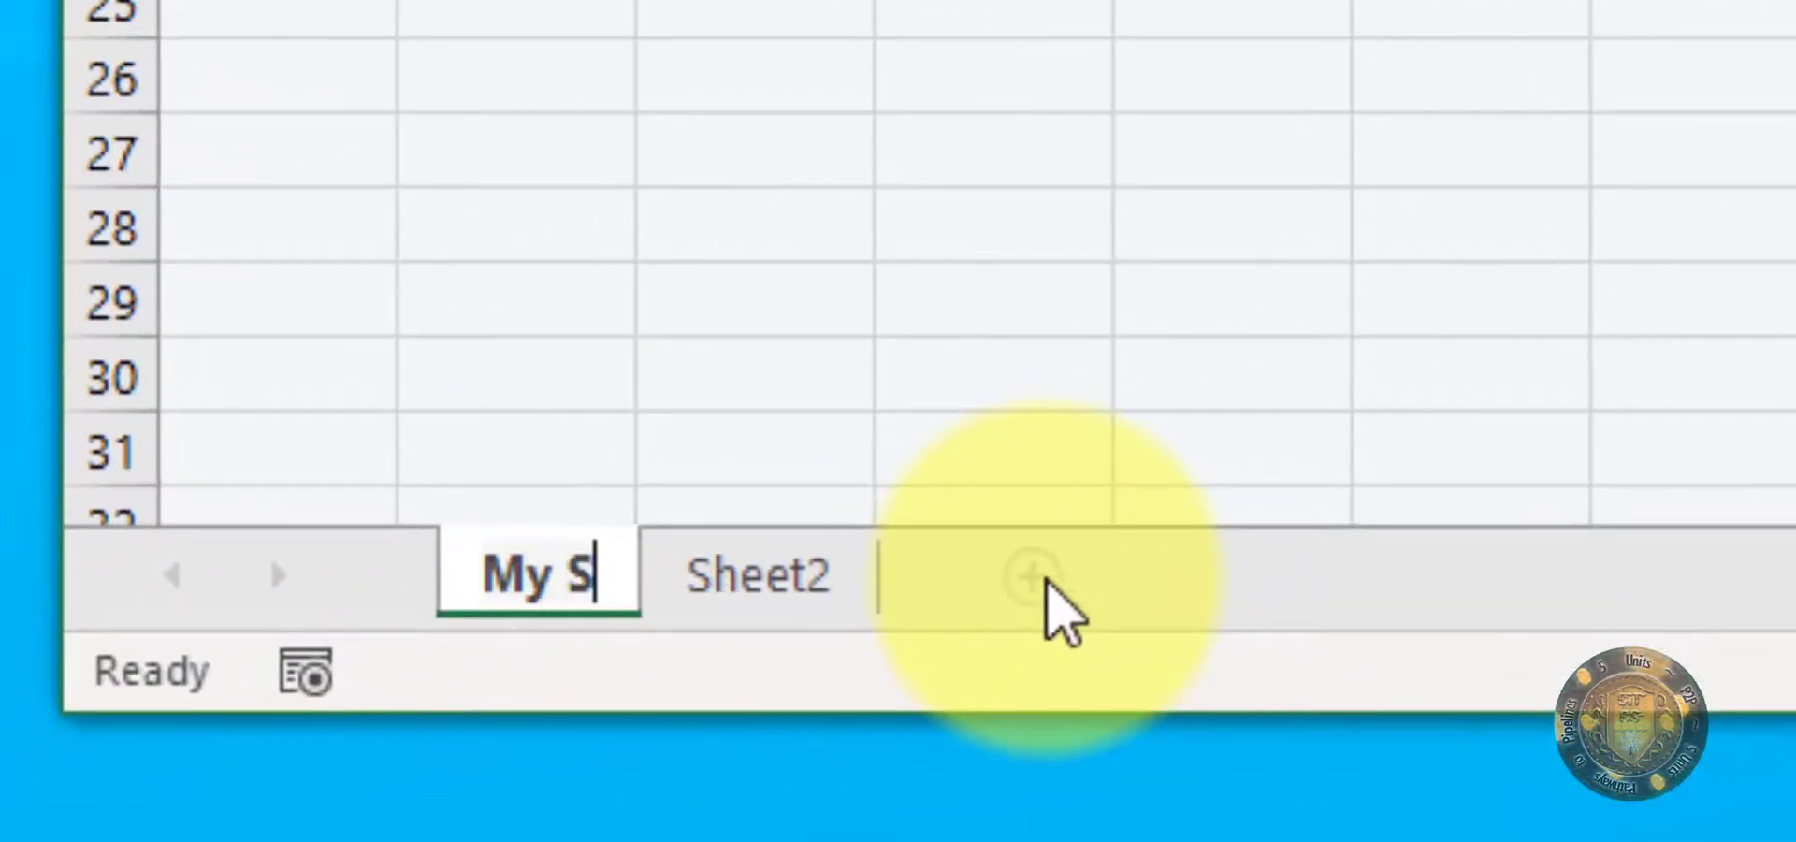
{"action": "type", "text": "heet A"}
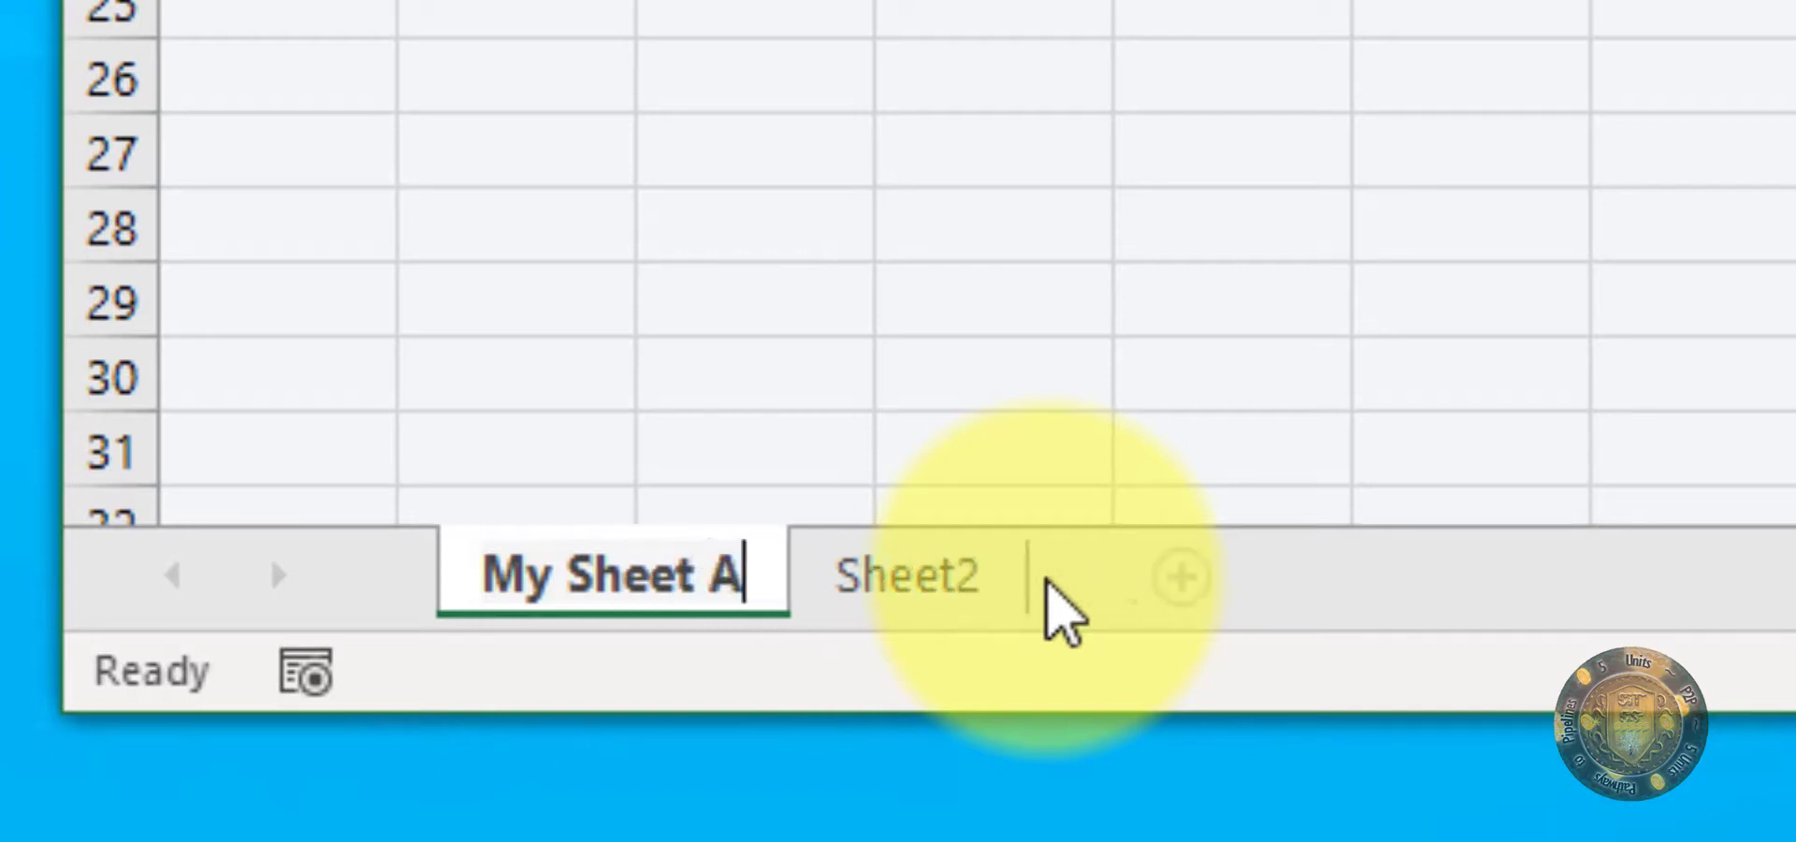
{"action": "key", "text": "Return"}
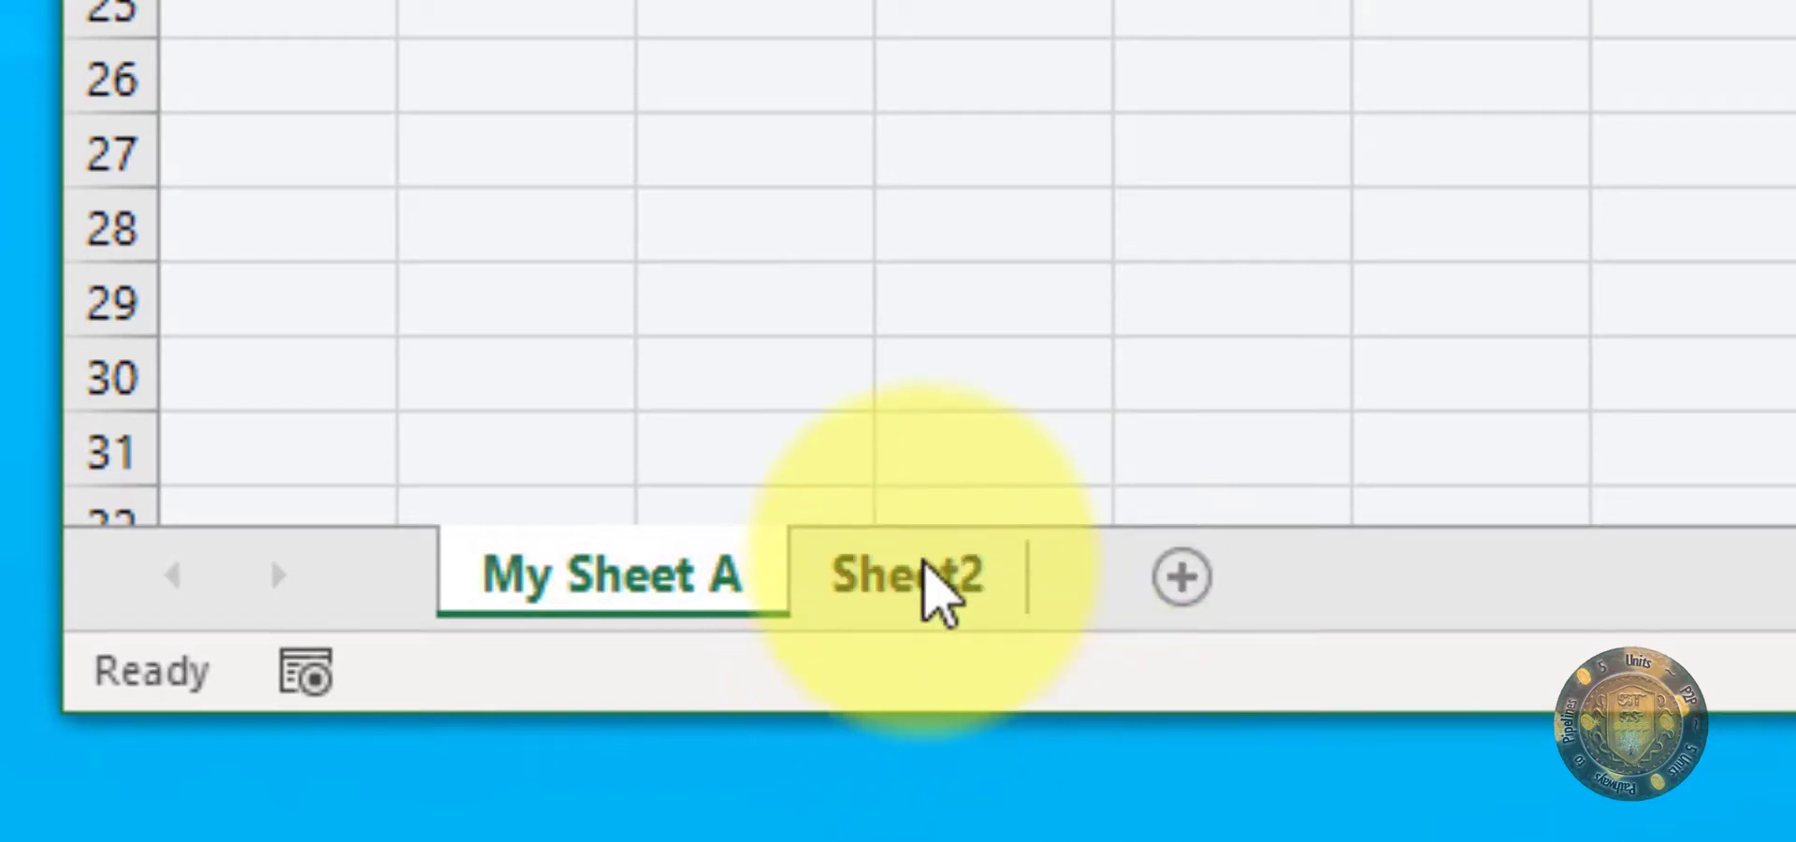
Step: Rename Sheet2 as My Sheet 2, with a lowercase h in Sheet
{"action": "left_click", "coordinate": [914, 573]}
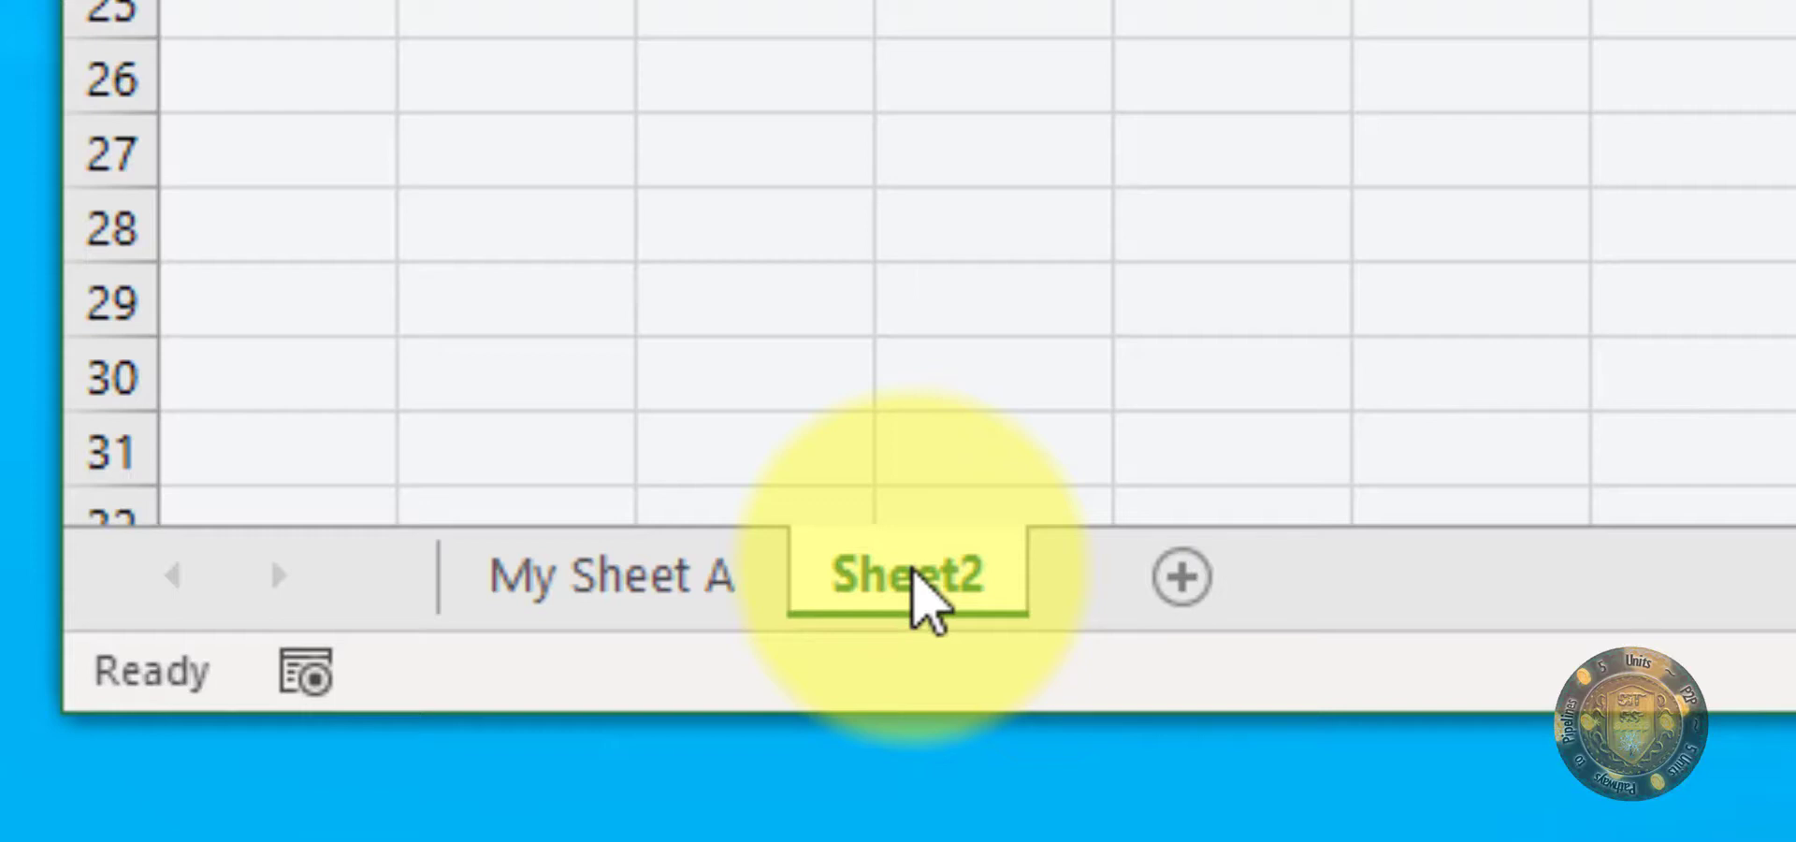
{"action": "double_click", "coordinate": [914, 572]}
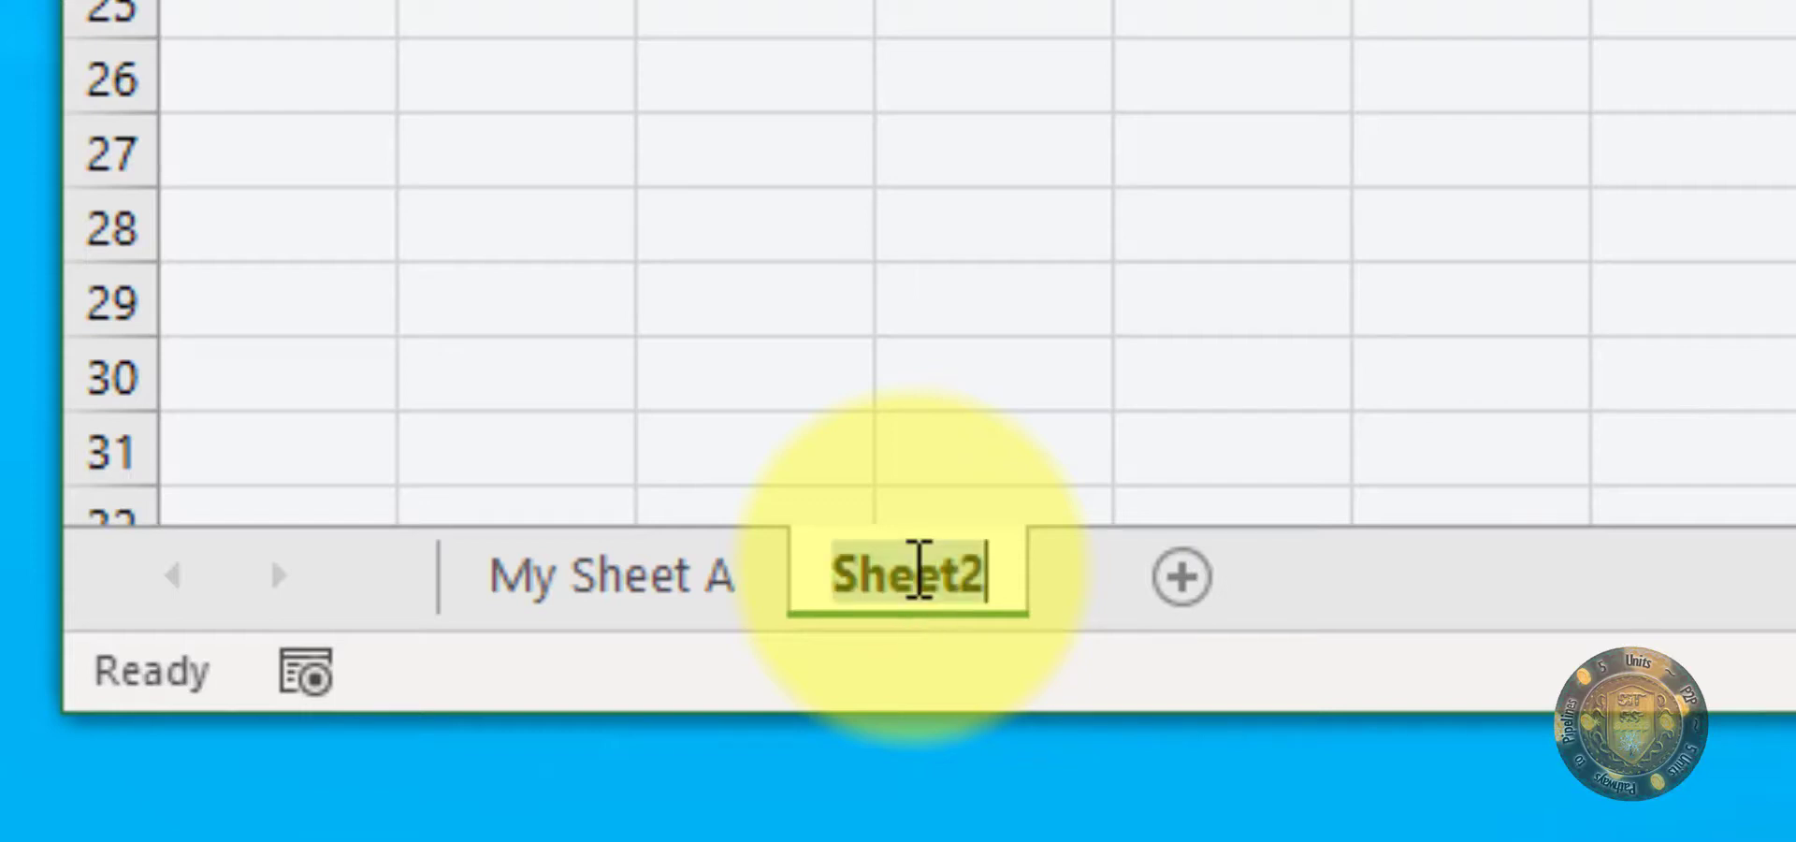
{"action": "type", "text": "M"}
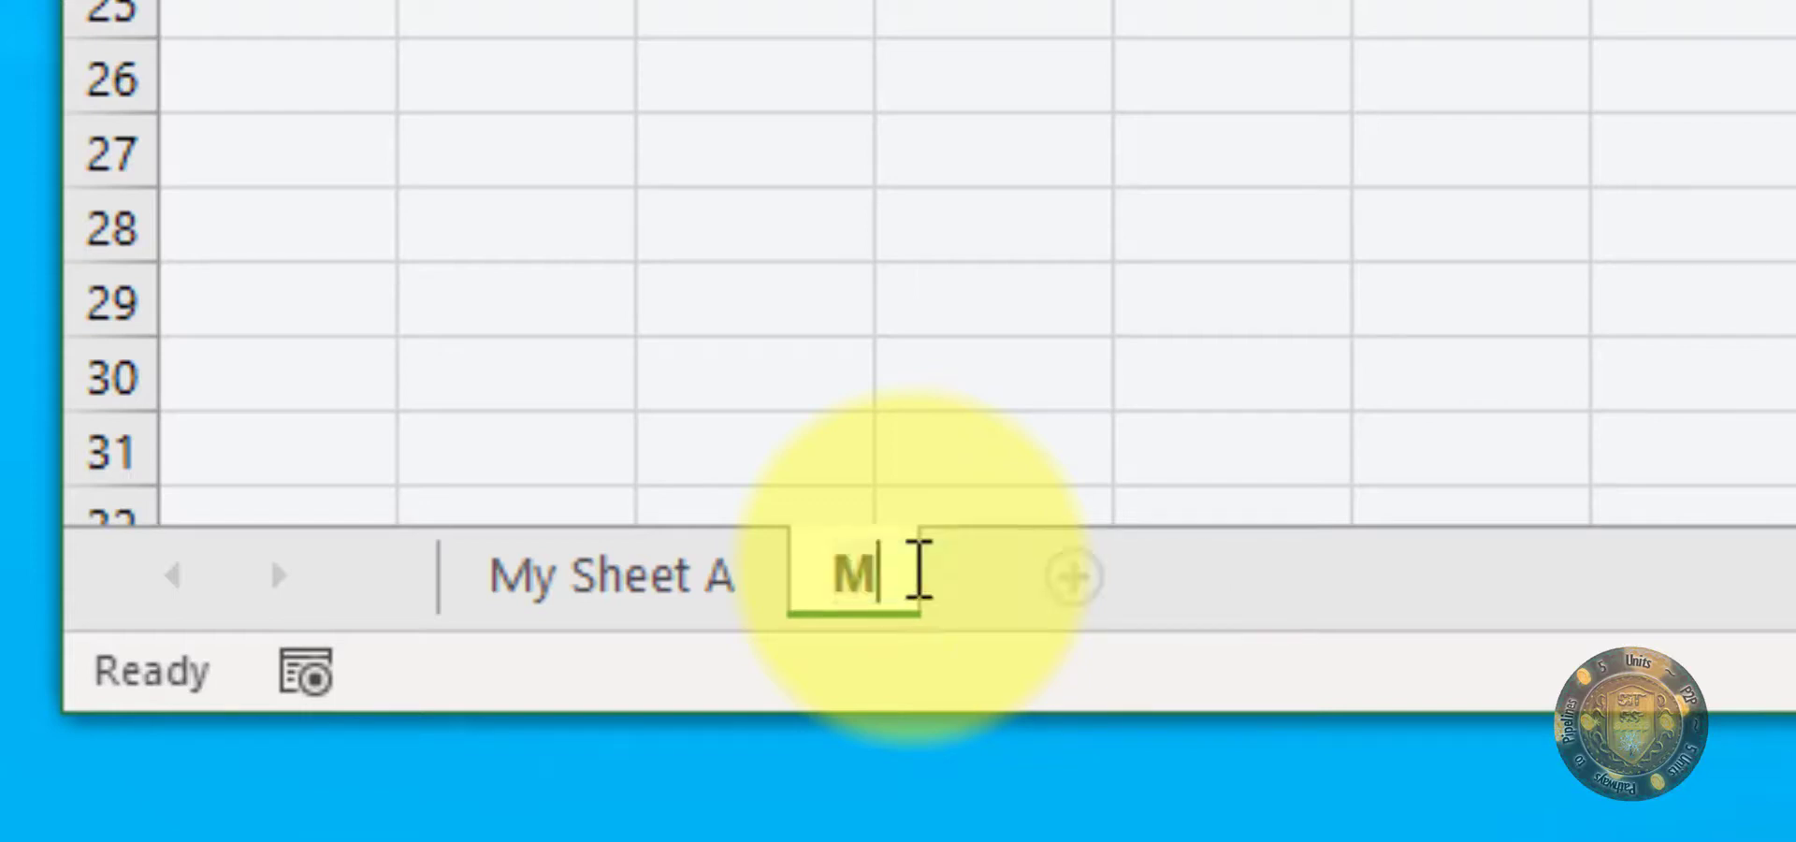
{"action": "type", "text": "y SHeet 2"}
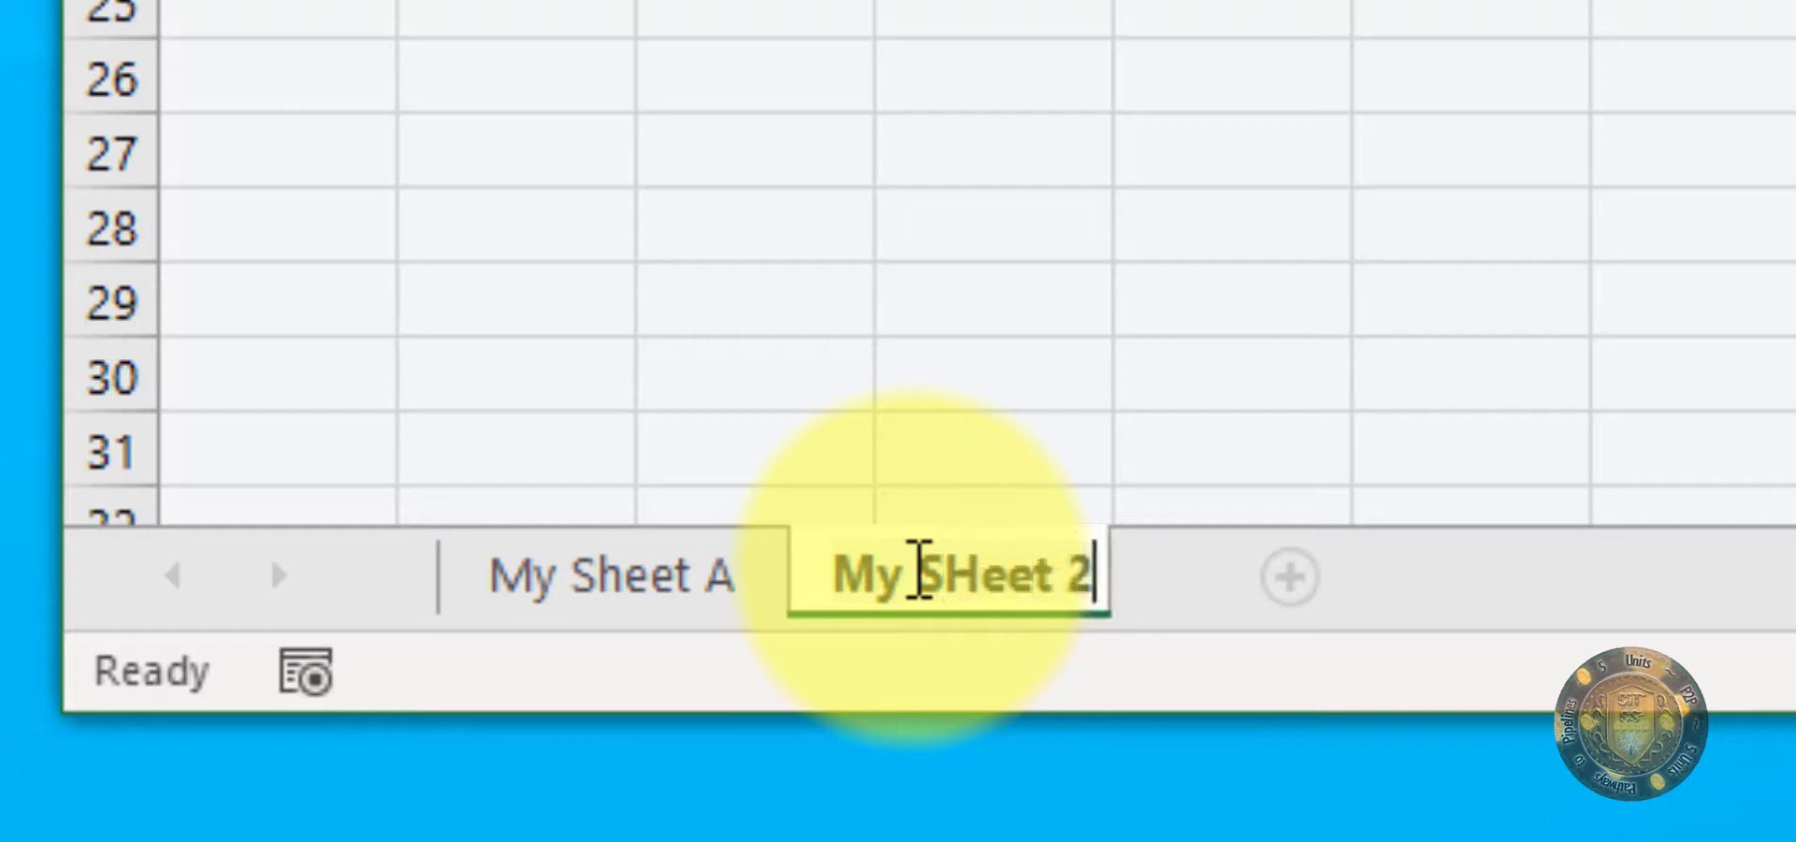
{"action": "key", "text": "Return"}
{"action": "double_click", "coordinate": [953, 569]}
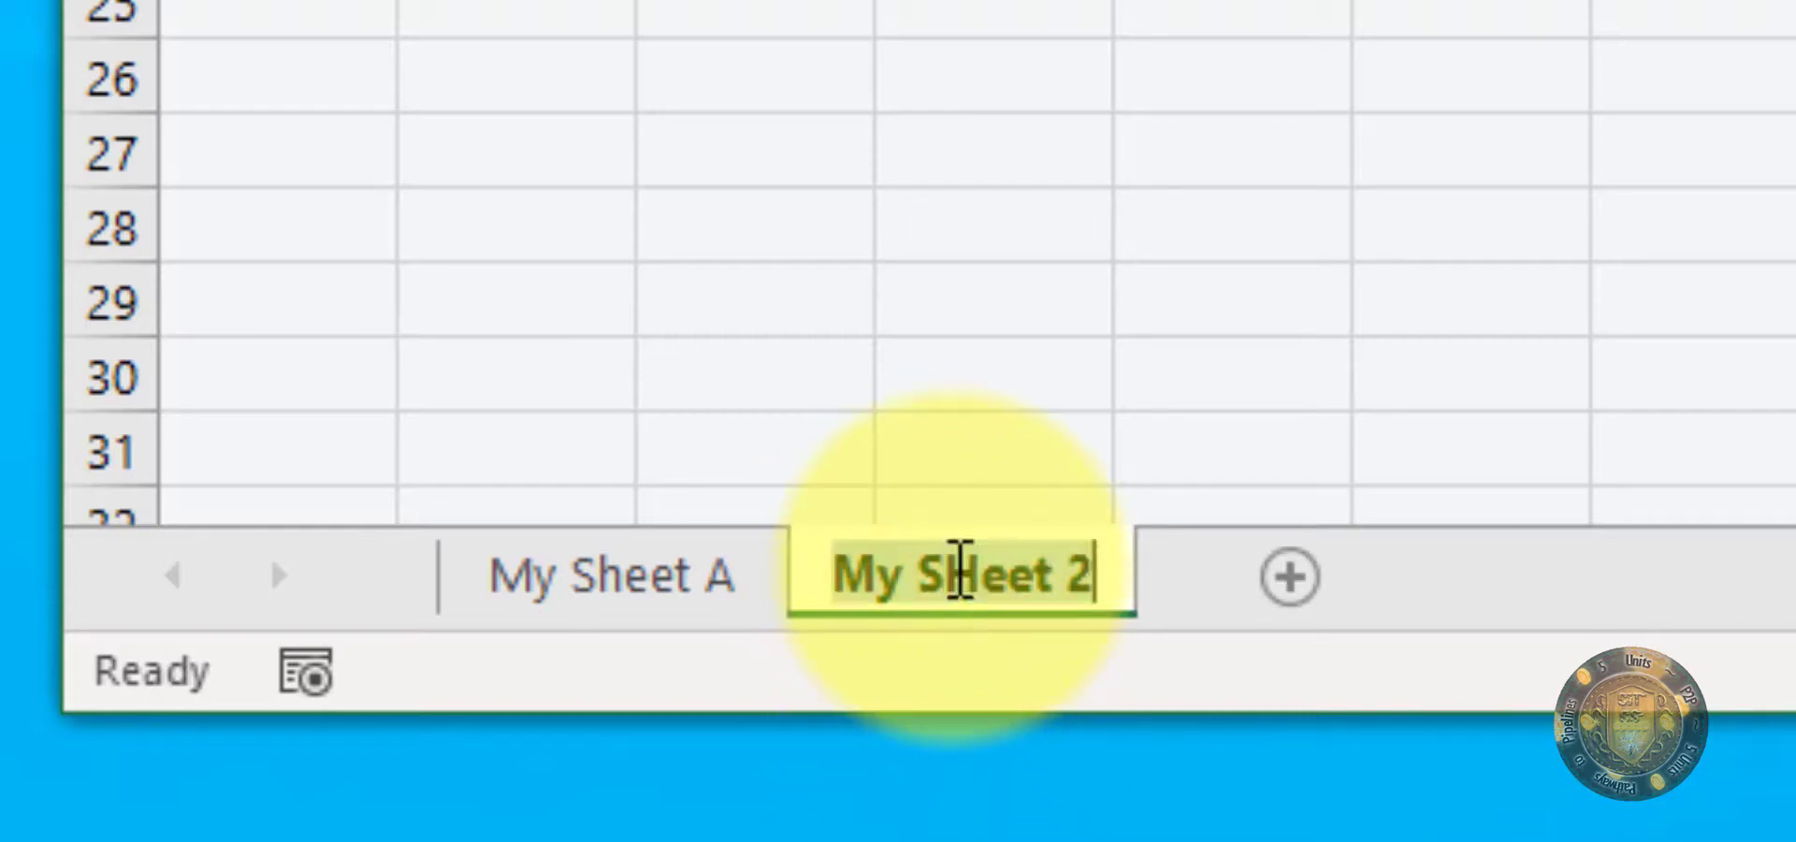
{"action": "left_click", "coordinate": [954, 570]}
{"action": "key", "text": "Delete"}
{"action": "type", "text": "h"}
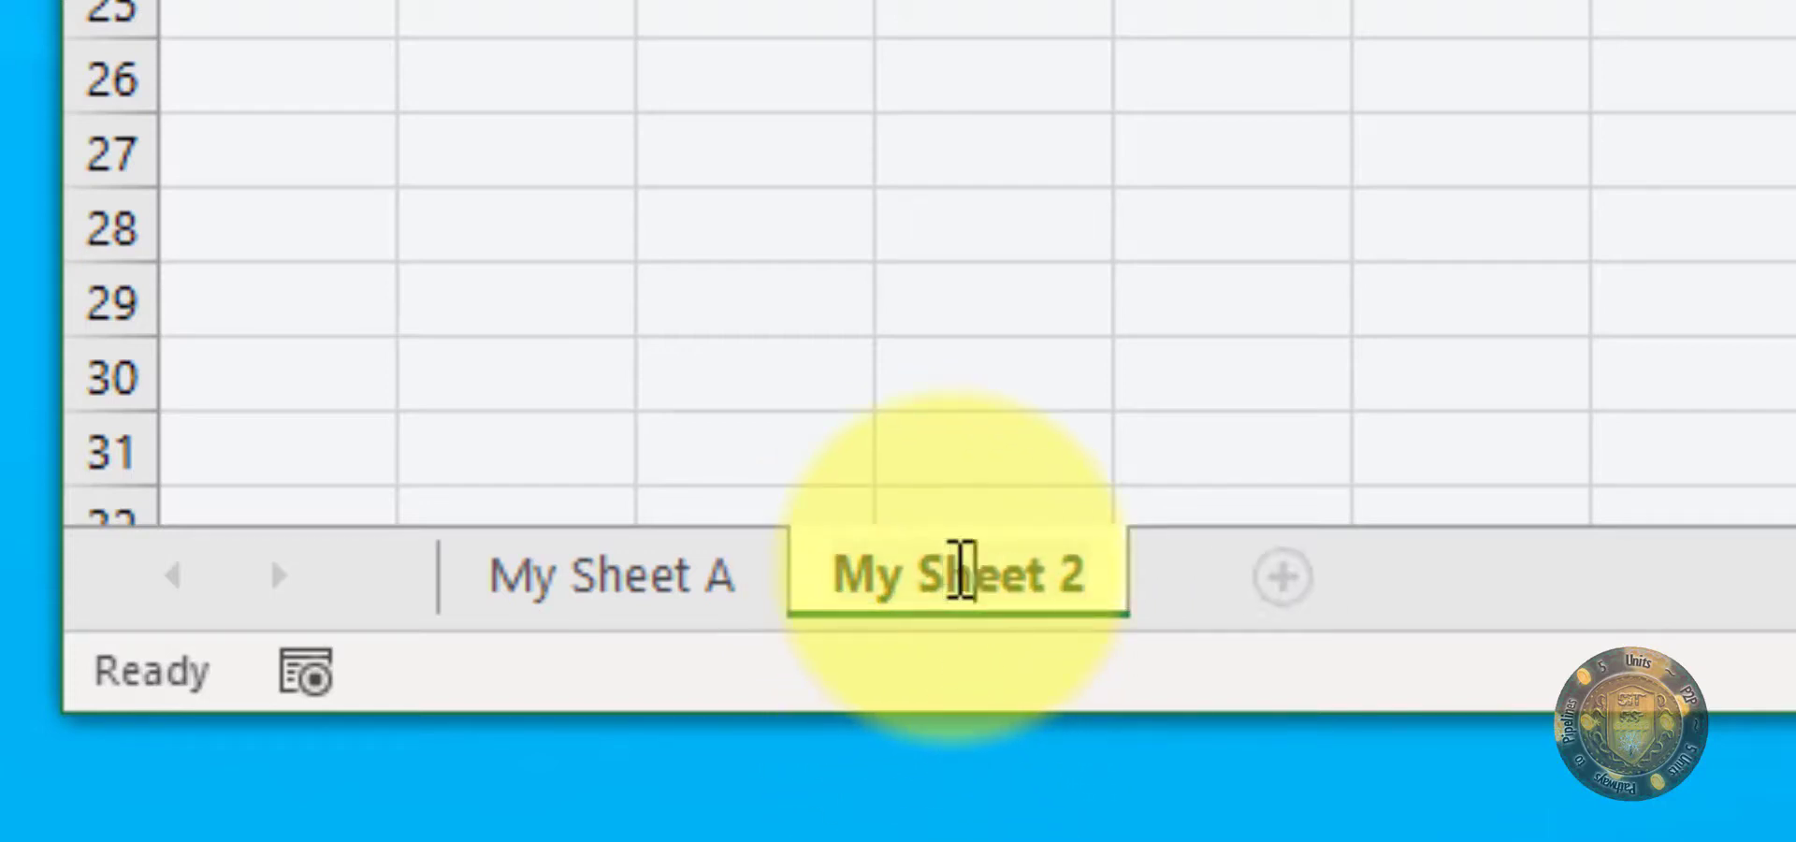
{"action": "left_click", "coordinate": [1042, 220]}
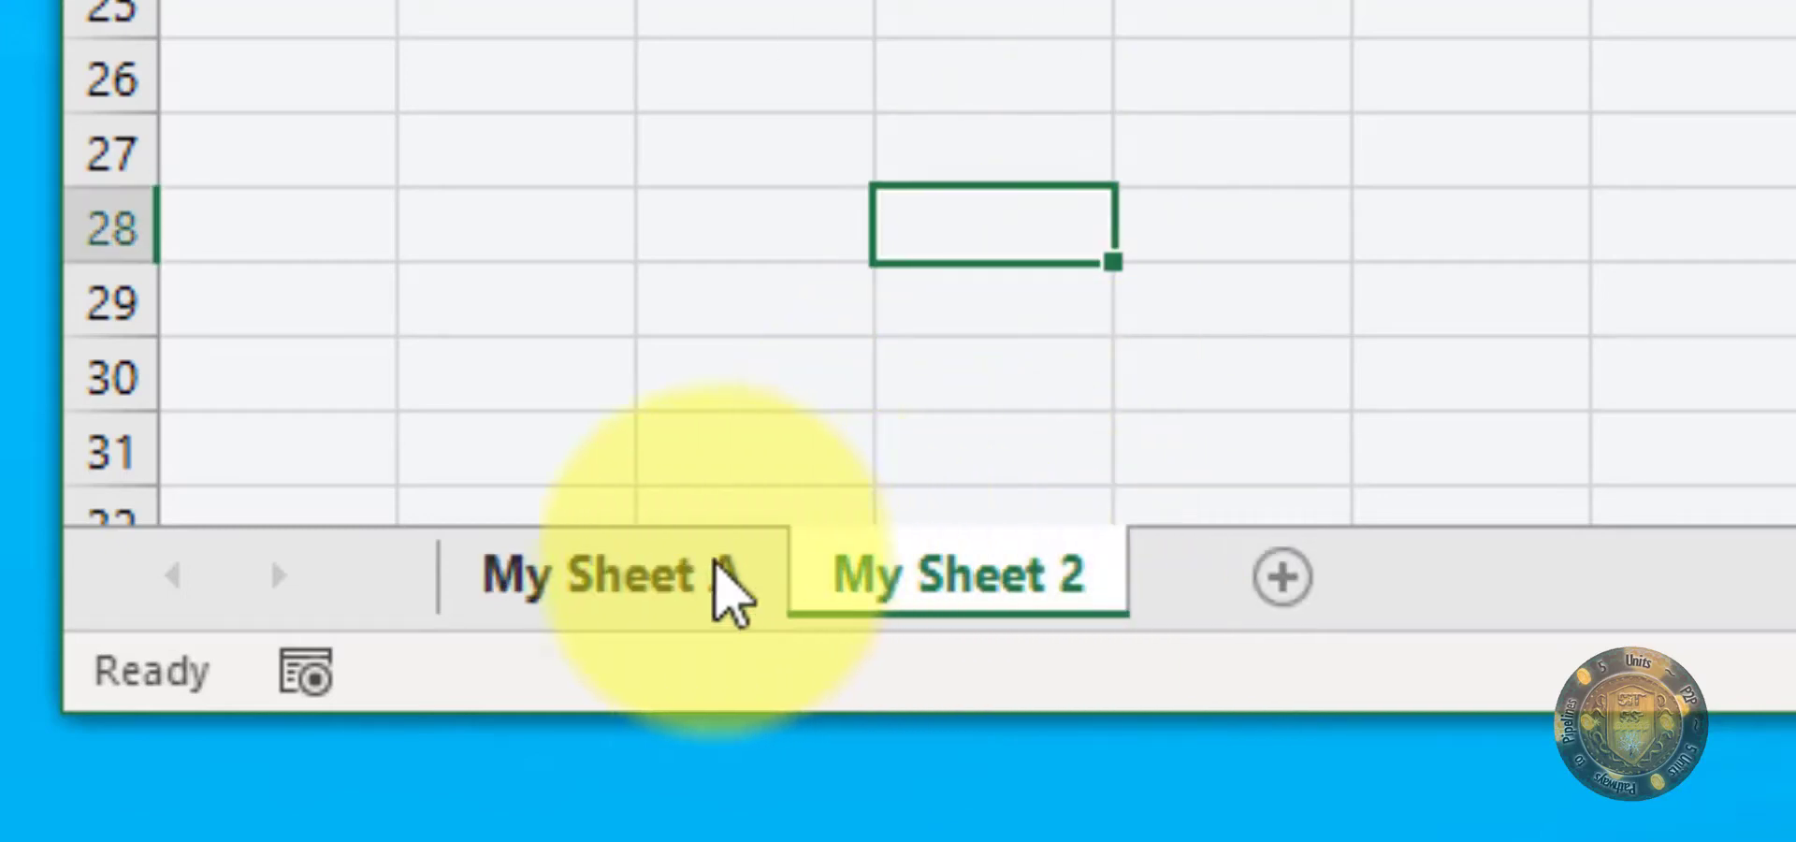
Step: Colour the My Sheet A worksheet tab with the grey theme colour
{"action": "right_click", "coordinate": [609, 591]}
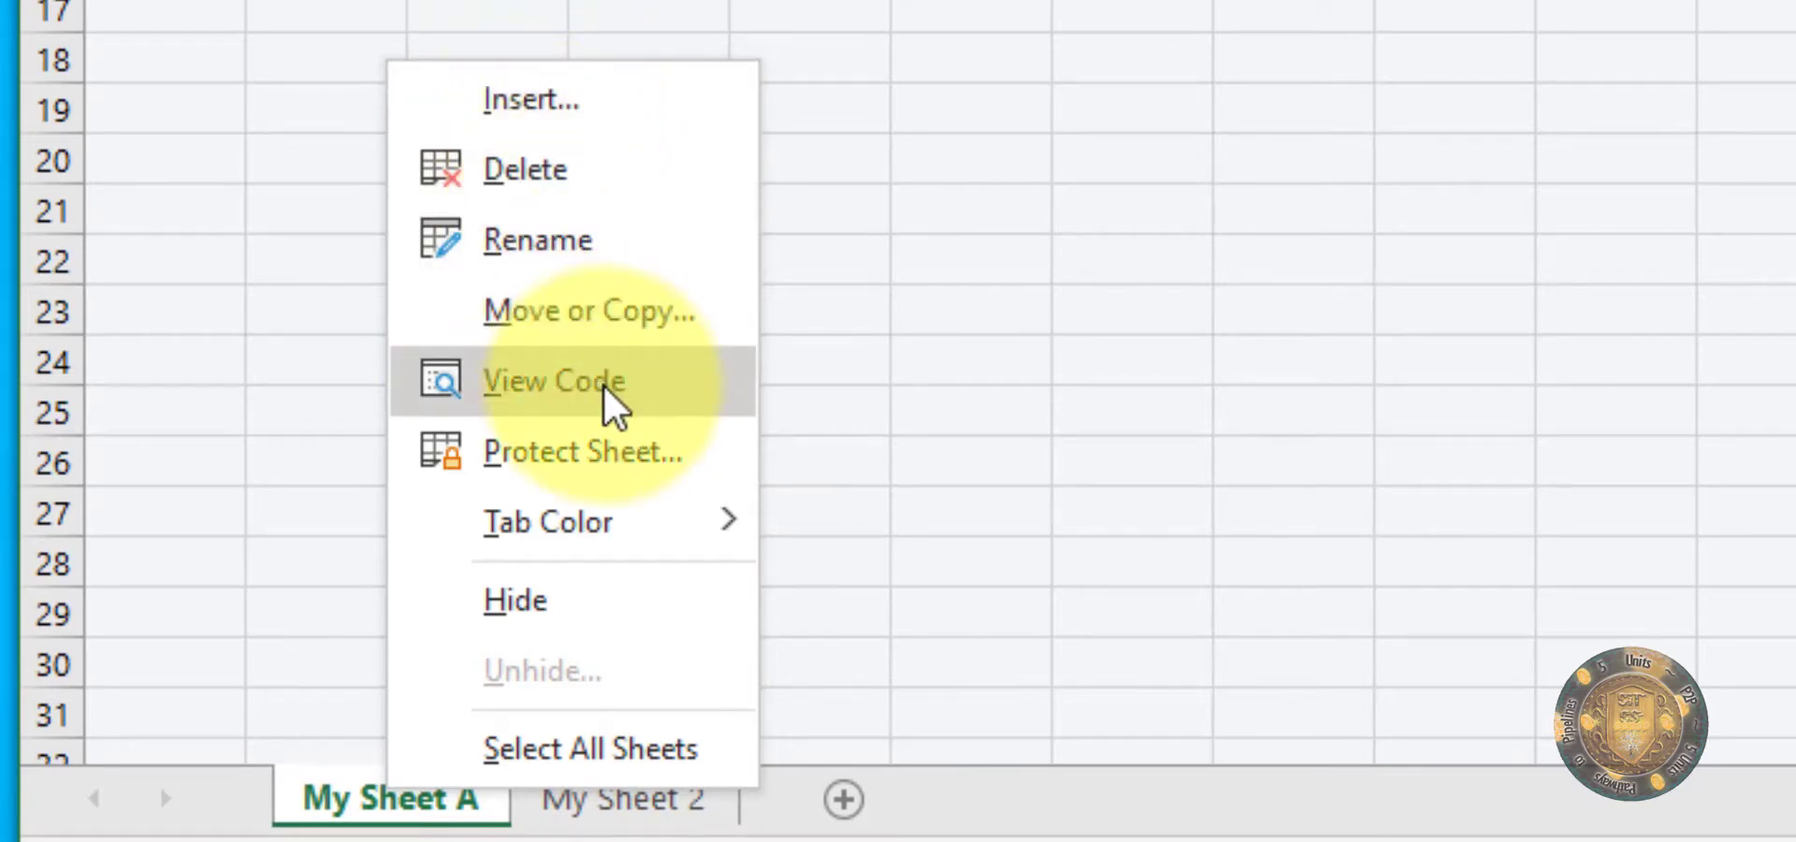
{"action": "mouse_move", "coordinate": [685, 524]}
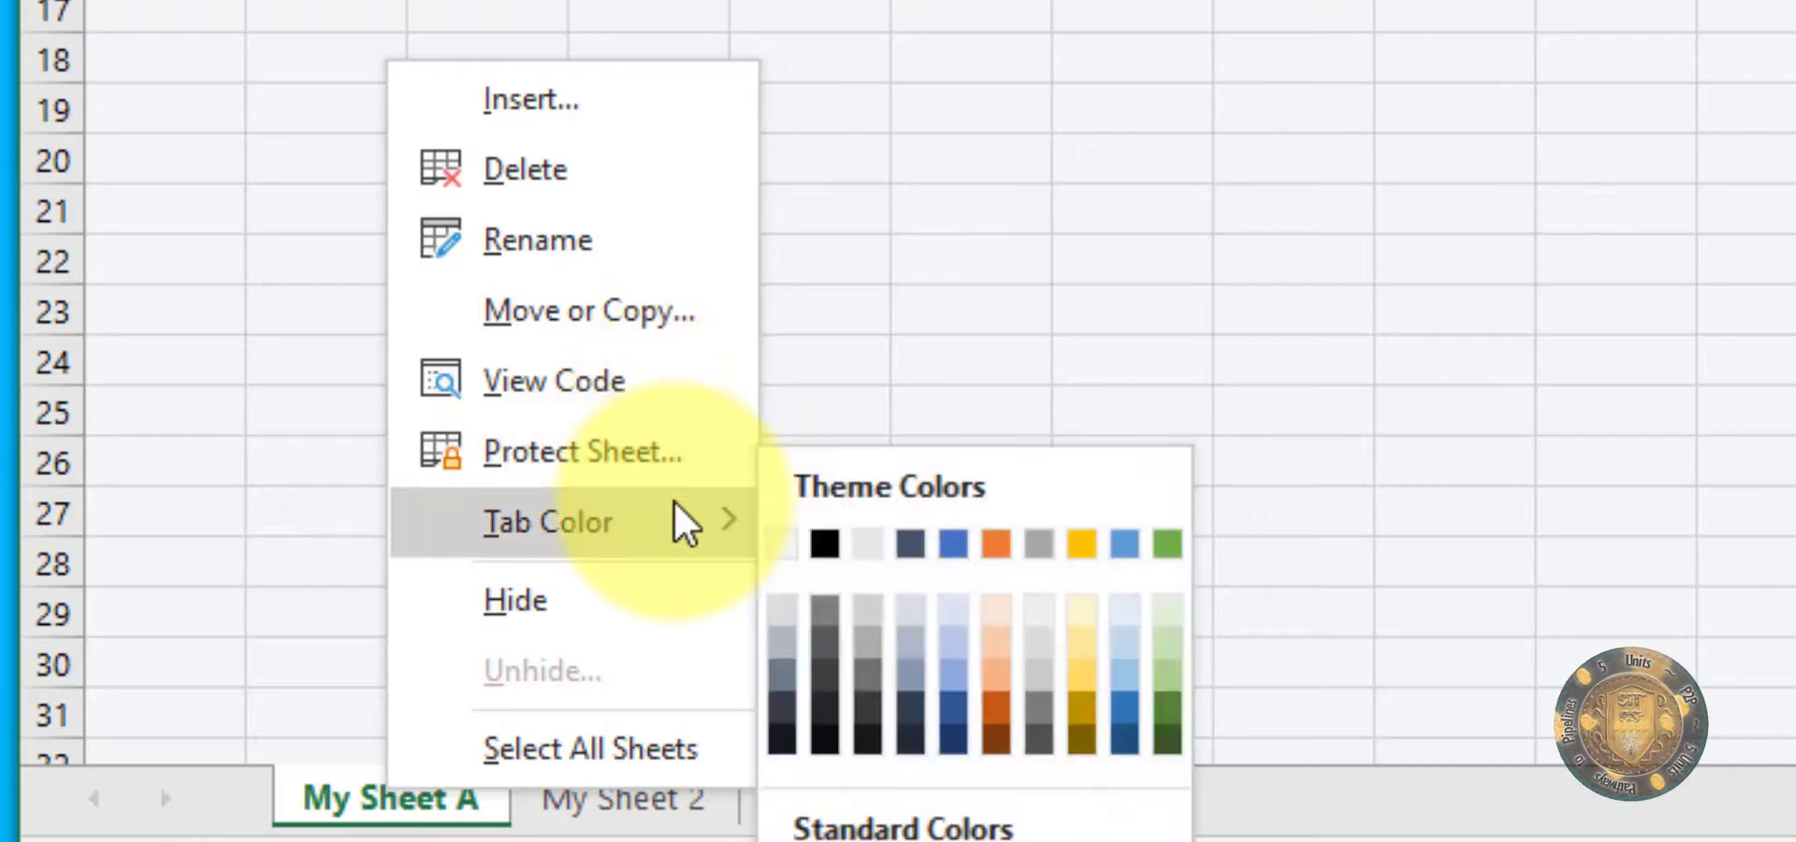
{"action": "left_click", "coordinate": [1029, 545]}
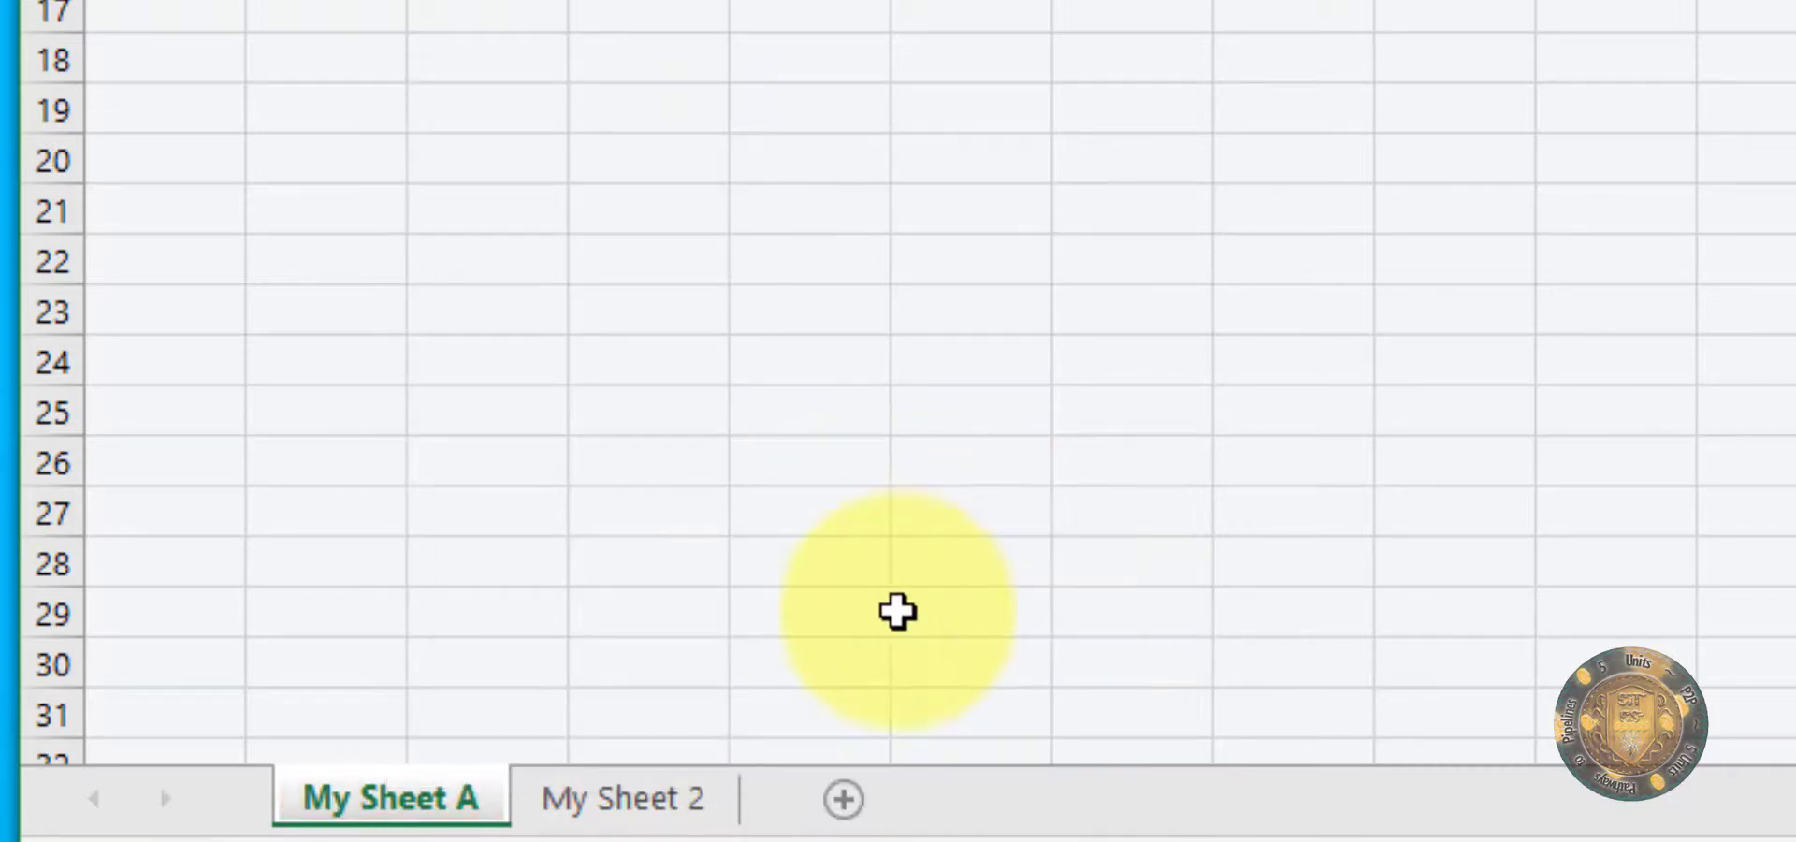
Step: Colour the My Sheet 2 worksheet tab with a light orange theme colour
{"action": "right_click", "coordinate": [587, 812]}
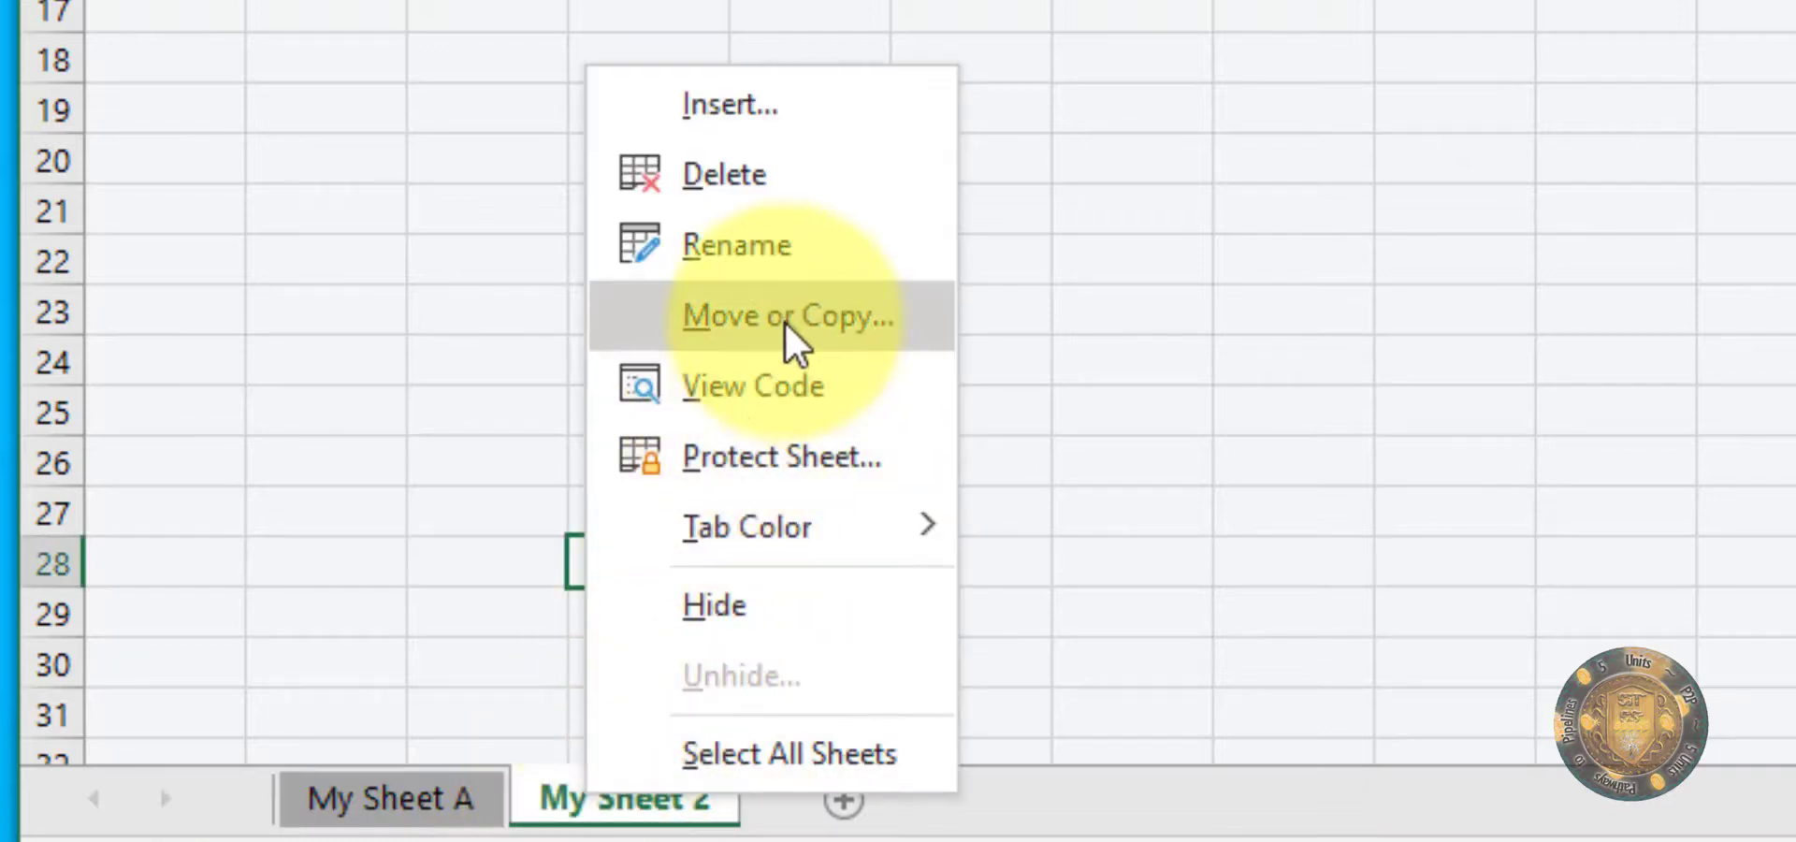
{"action": "mouse_move", "coordinate": [834, 530]}
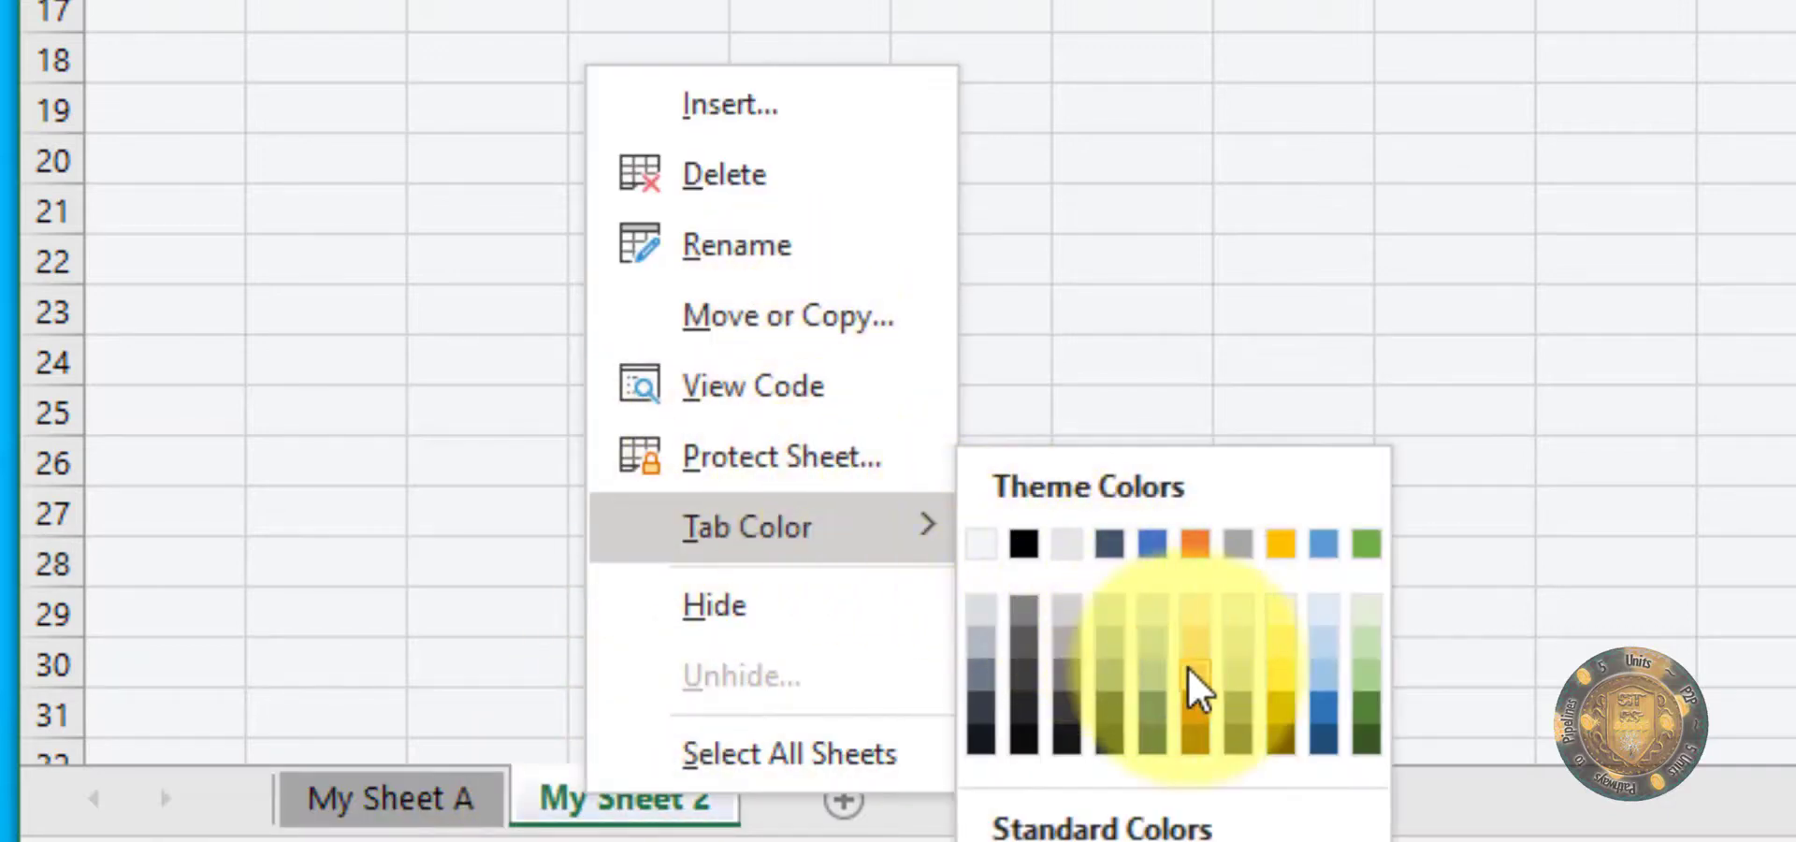
{"action": "left_click", "coordinate": [1195, 694]}
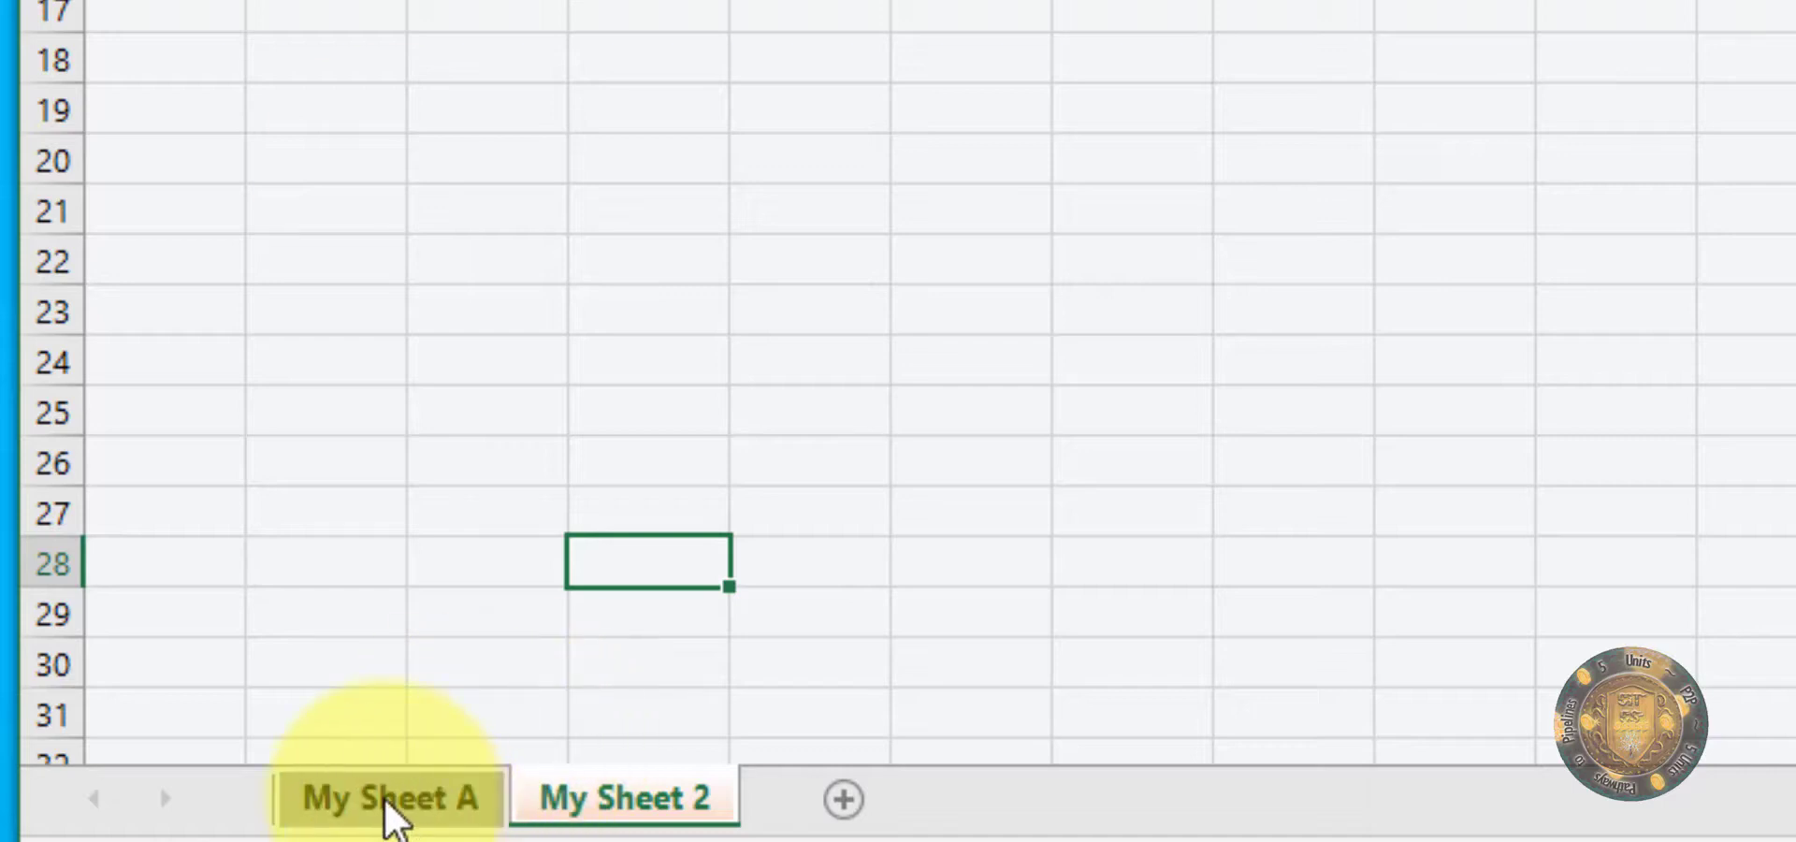
Step: Switch back and forth between the two worksheets to compare their tab colours, finish on My Sheet A and save the workbook
{"action": "left_click", "coordinate": [391, 814]}
{"action": "left_click", "coordinate": [601, 812]}
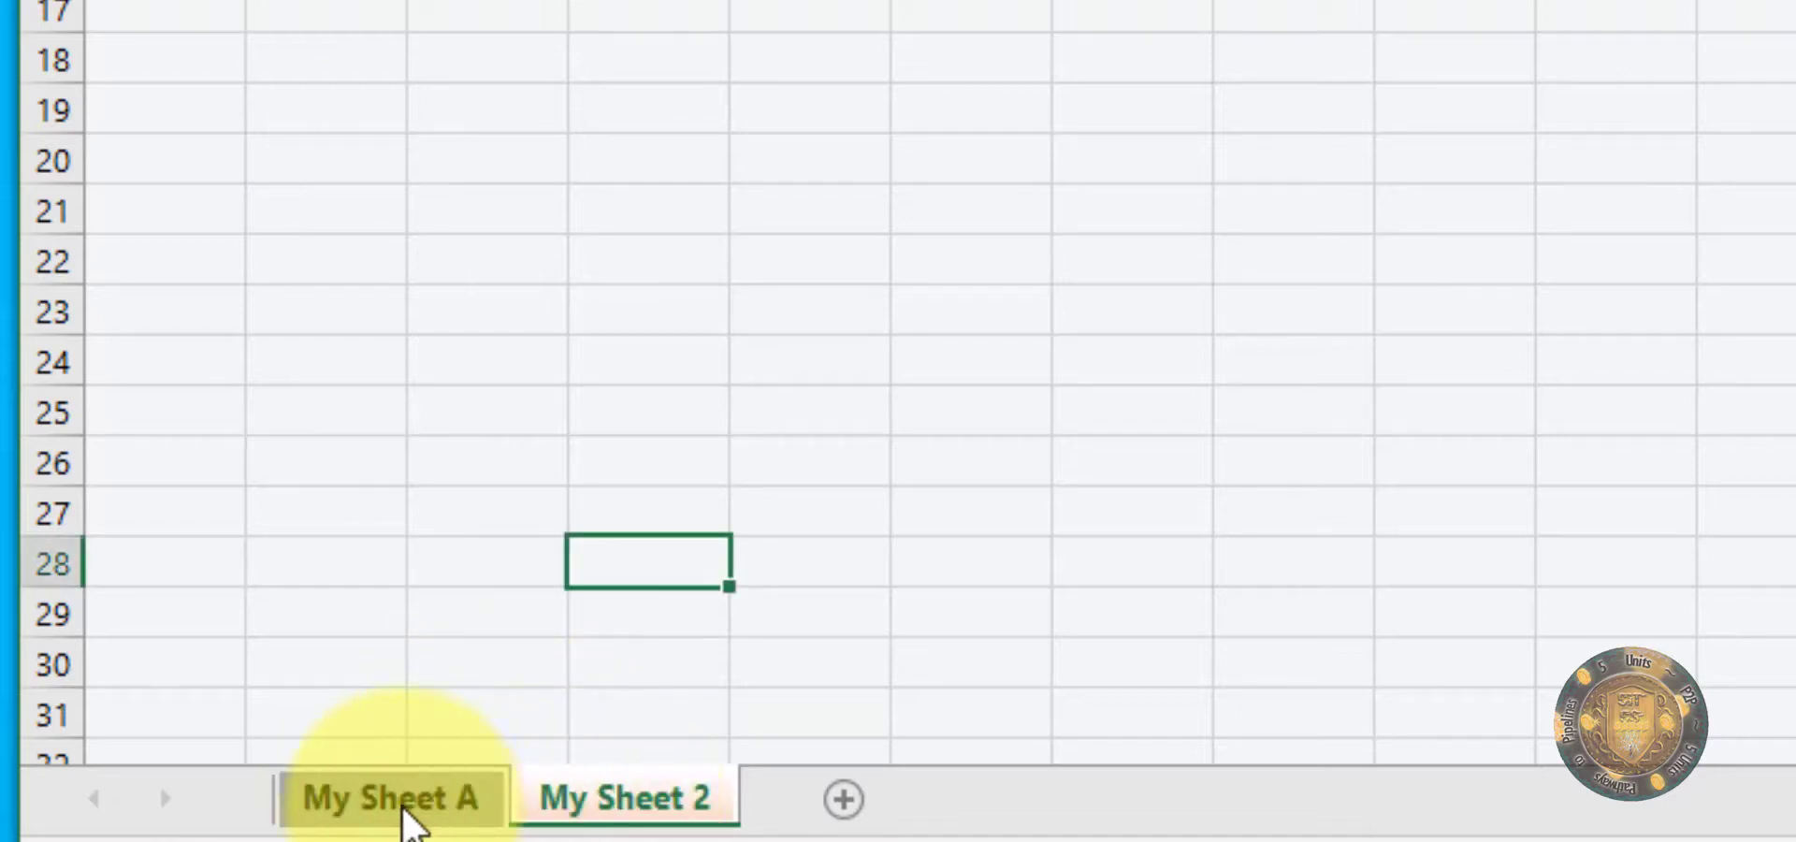
{"action": "left_click", "coordinate": [407, 816]}
{"action": "left_click", "coordinate": [595, 816]}
{"action": "left_click", "coordinate": [412, 819]}
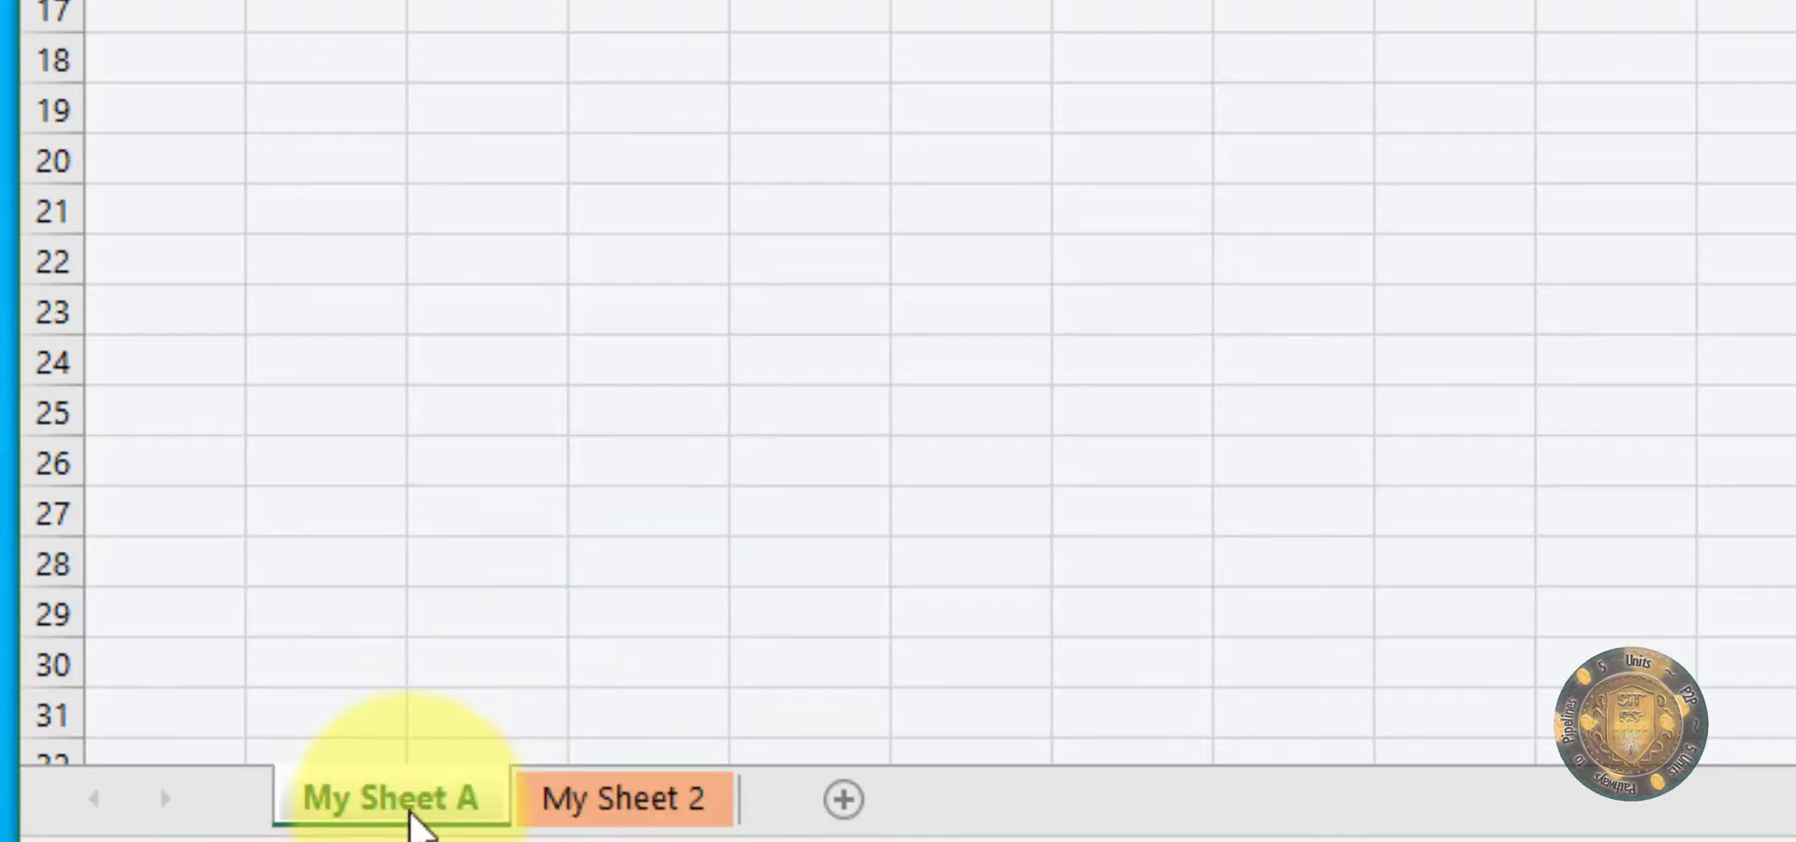
{"action": "left_click", "coordinate": [613, 818]}
{"action": "left_click", "coordinate": [411, 822]}
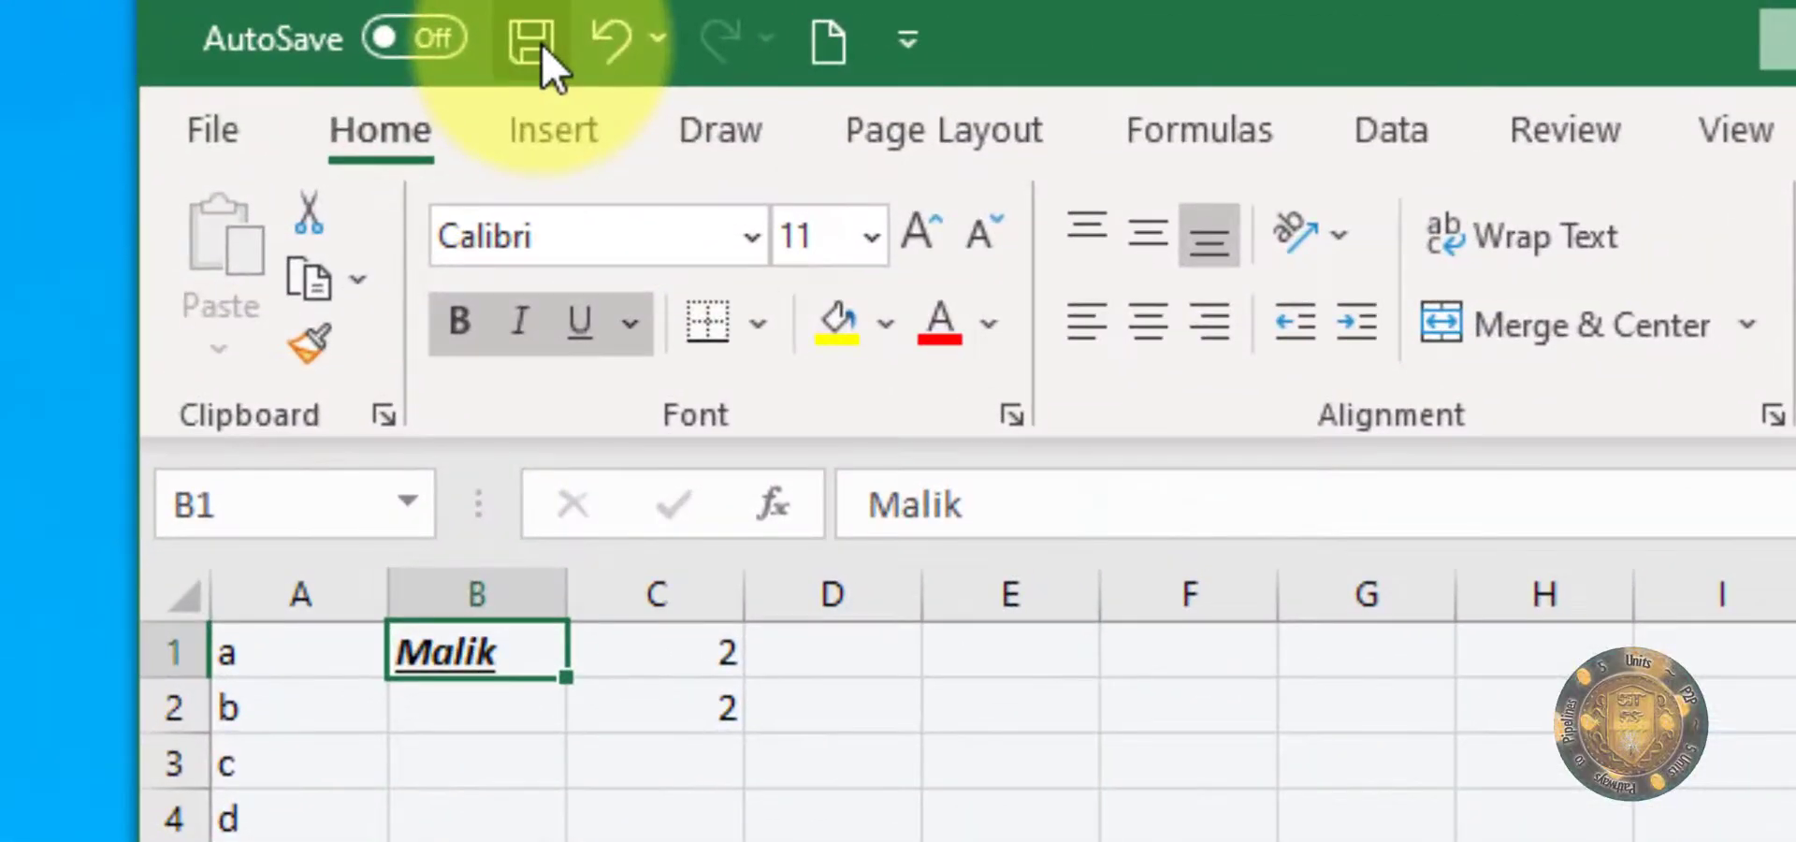
{"action": "left_click", "coordinate": [178, 13]}
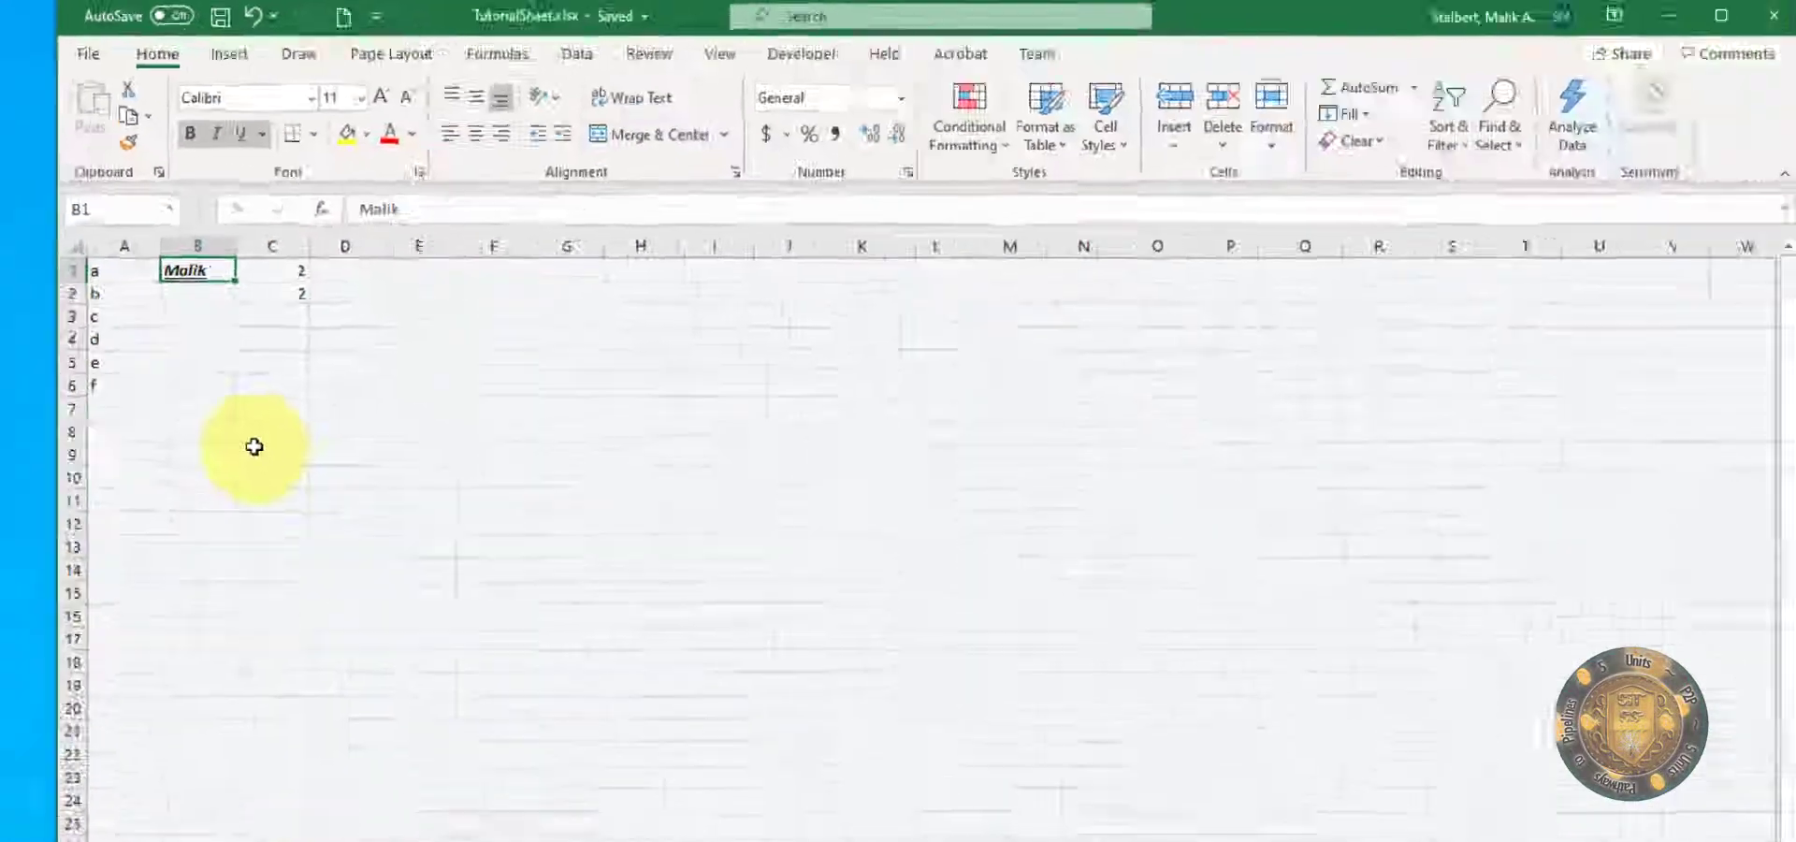